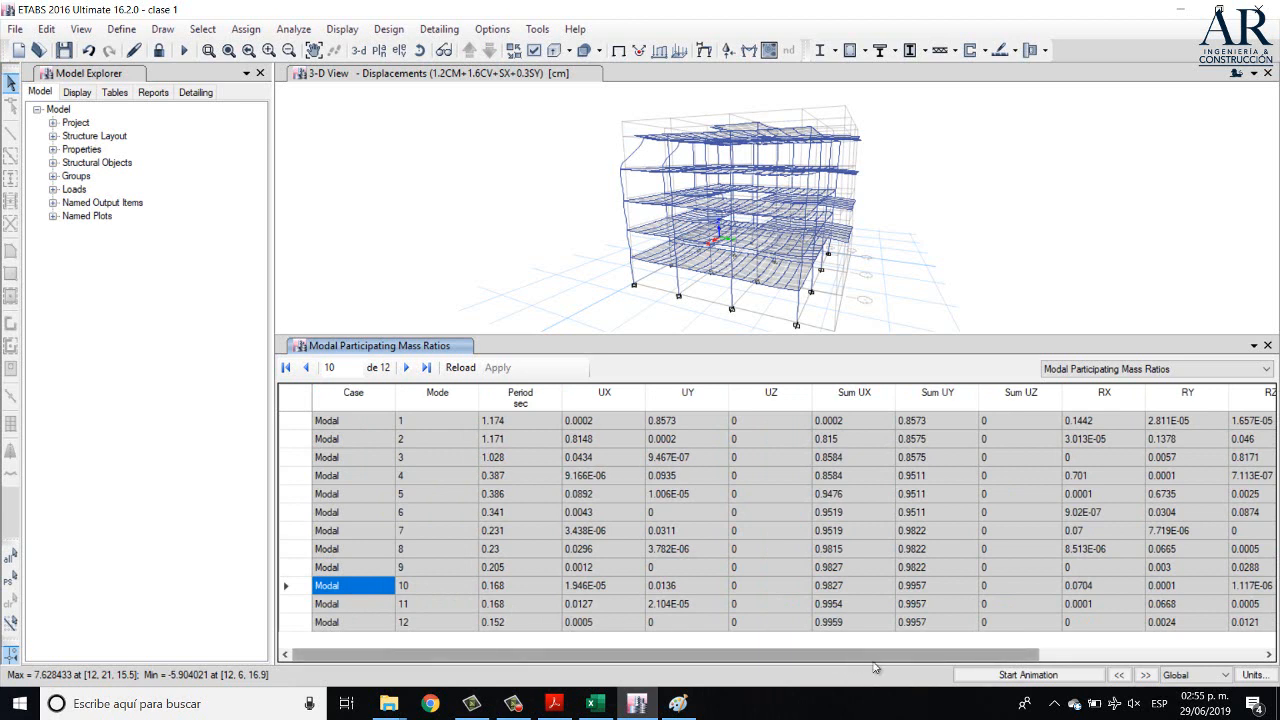
# - Examine the Sum UX and Sum UY columns of the modal participating mass ratios across the modes
pyautogui.moveTo(875, 656); pyautogui.dragTo(912, 641)
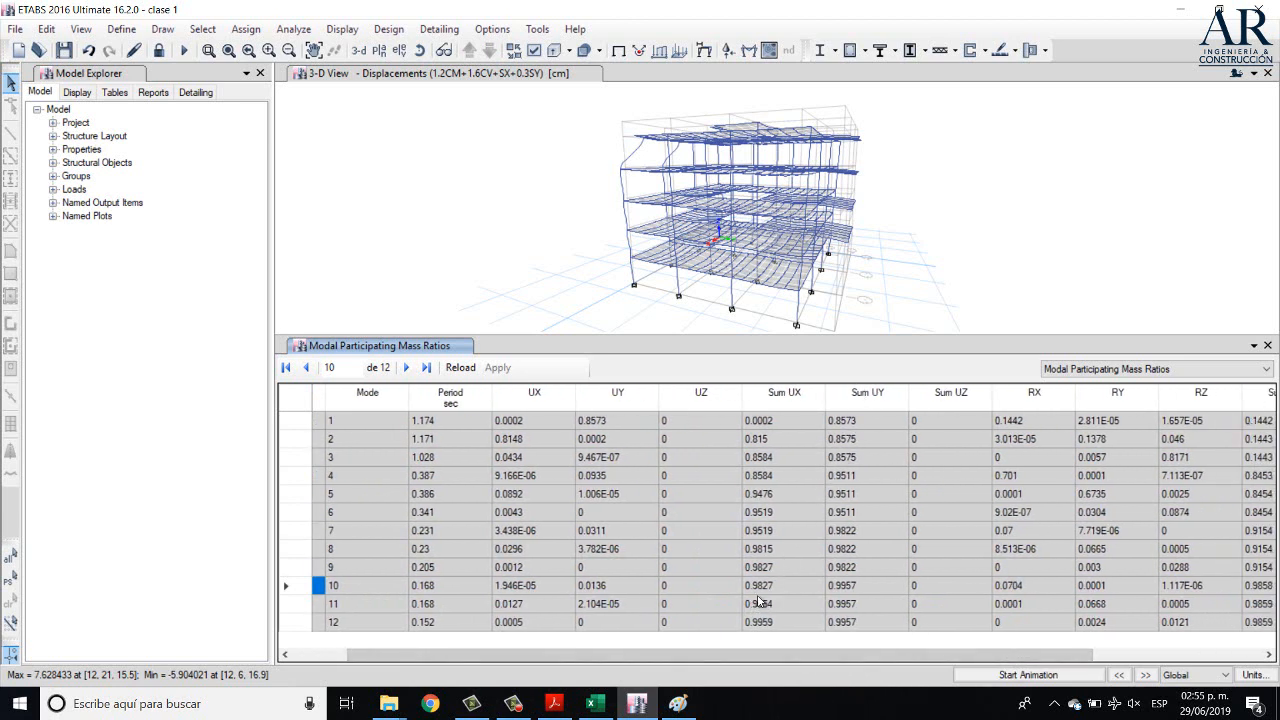
pyautogui.click(763, 532)
pyautogui.moveTo(763, 532); pyautogui.dragTo(860, 527)
pyautogui.click(858, 464)
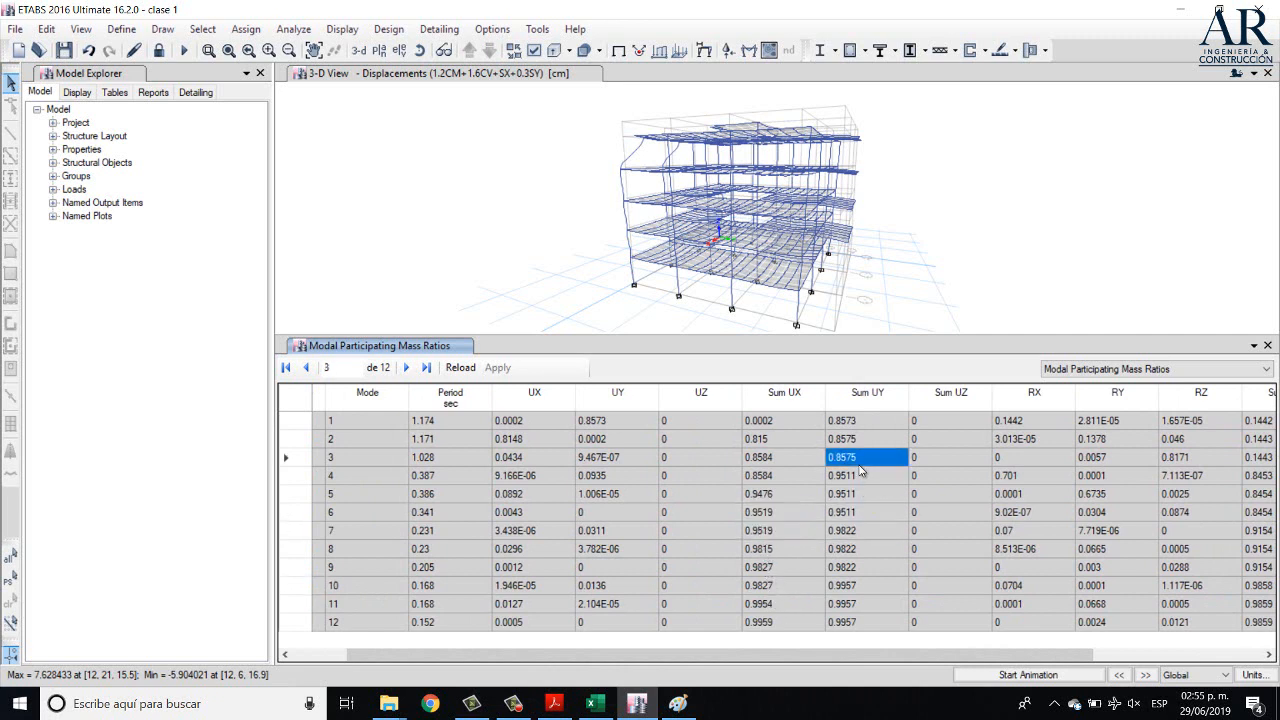
pyautogui.moveTo(772, 500); pyautogui.dragTo(350, 510)
pyautogui.moveTo(113, 484); pyautogui.dragTo(162, 500)
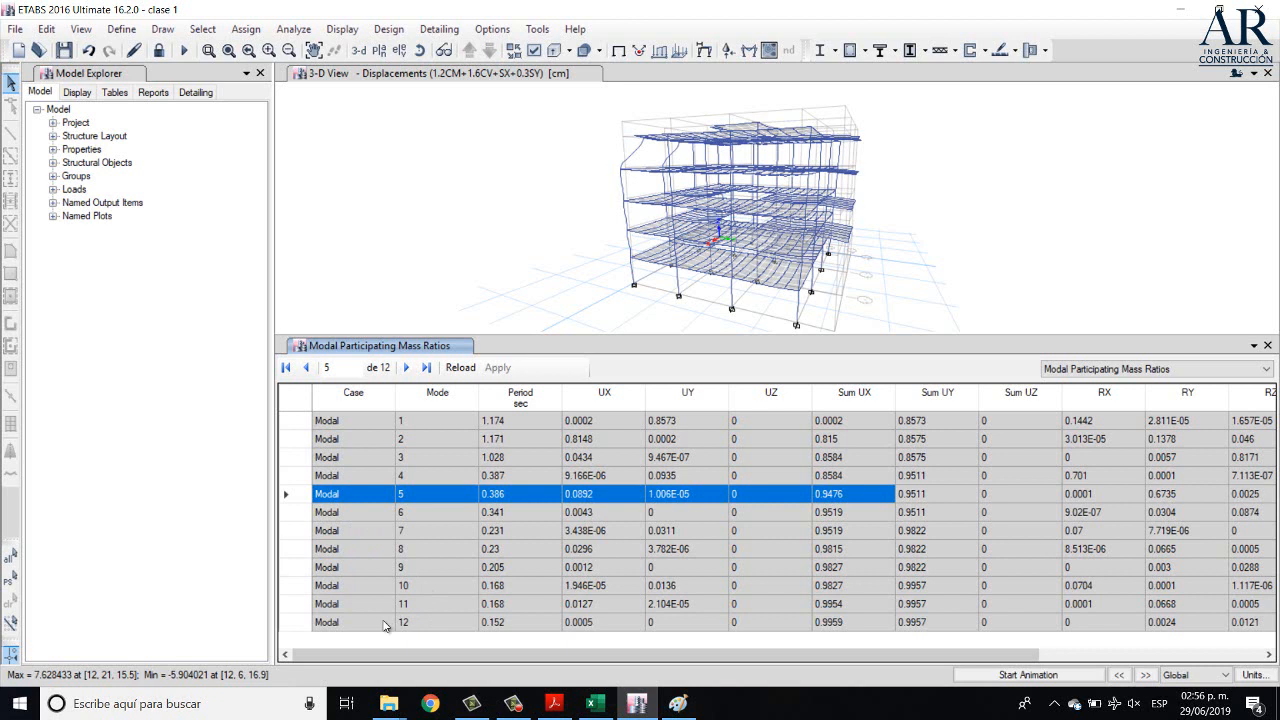
pyautogui.press('Right')
pyautogui.press('Right')
pyautogui.press('Left')
pyautogui.press('Down')
pyautogui.press('Down')
pyautogui.press('Right')
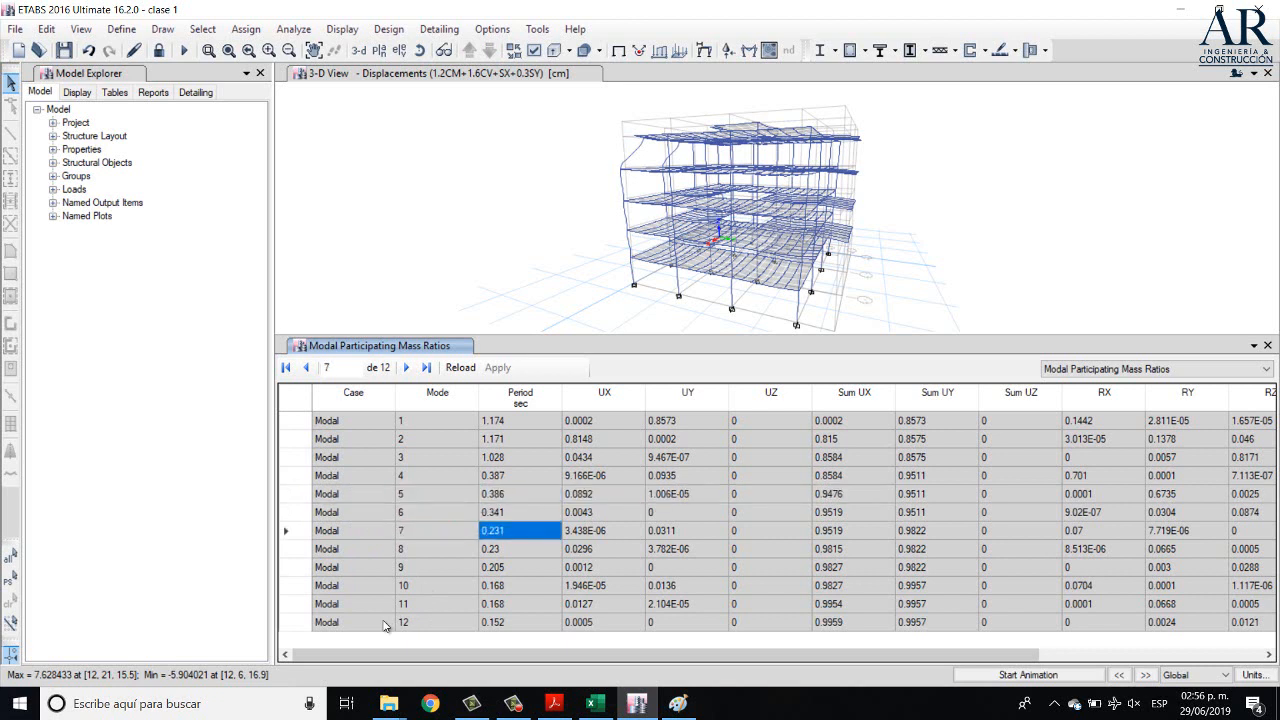
pyautogui.press('Right')
pyautogui.press('Right')
pyautogui.press('Right')
pyautogui.press('Right')
pyautogui.press('Right')
pyautogui.press('Left')
pyautogui.press('Down')
pyautogui.press('Left')
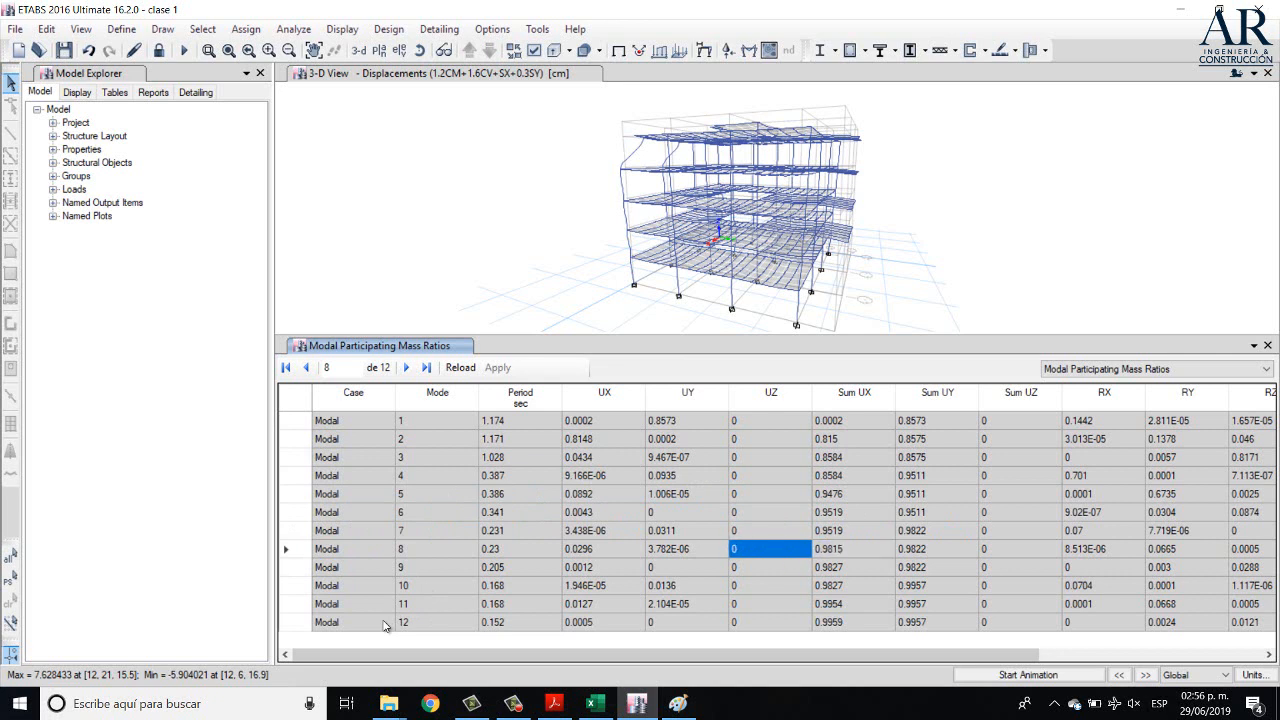
pyautogui.press('Down')
pyautogui.press('Down')
pyautogui.press('Down')
pyautogui.press('Down')
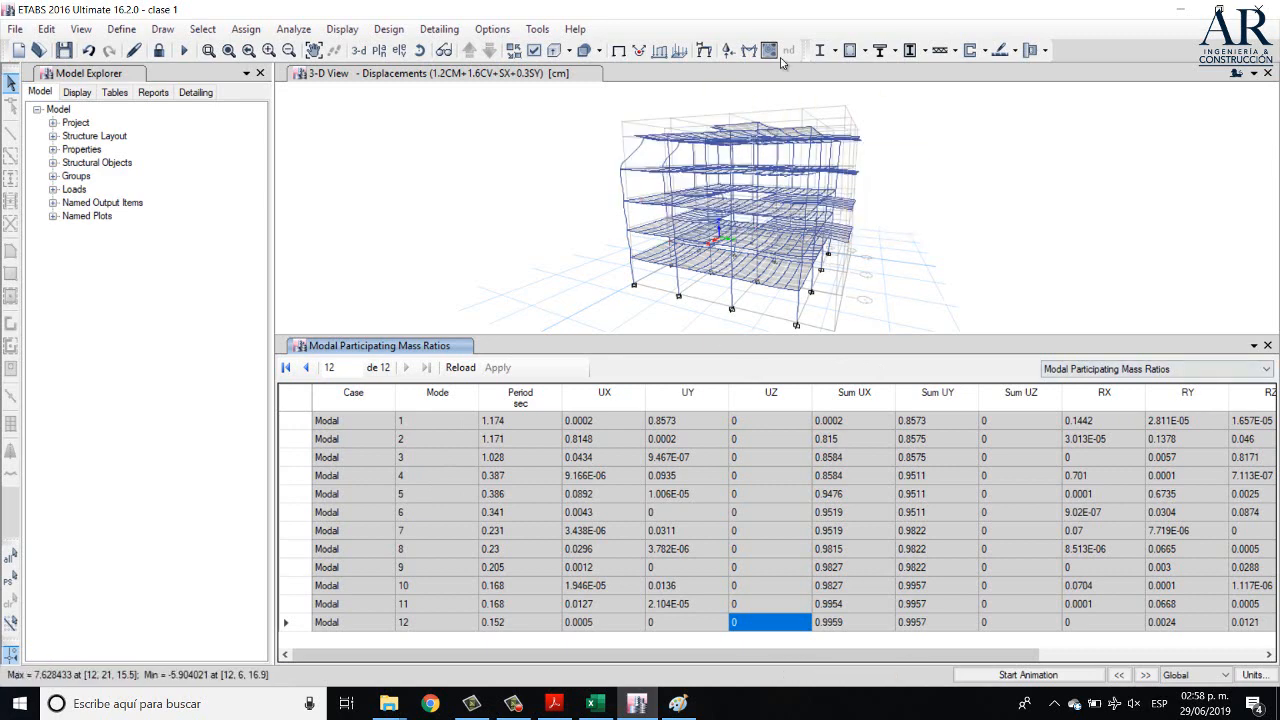
# - Examine the RX, RY and RZ participation and sum columns, and close the modal participating mass ratios table
pyautogui.moveTo(757, 222)
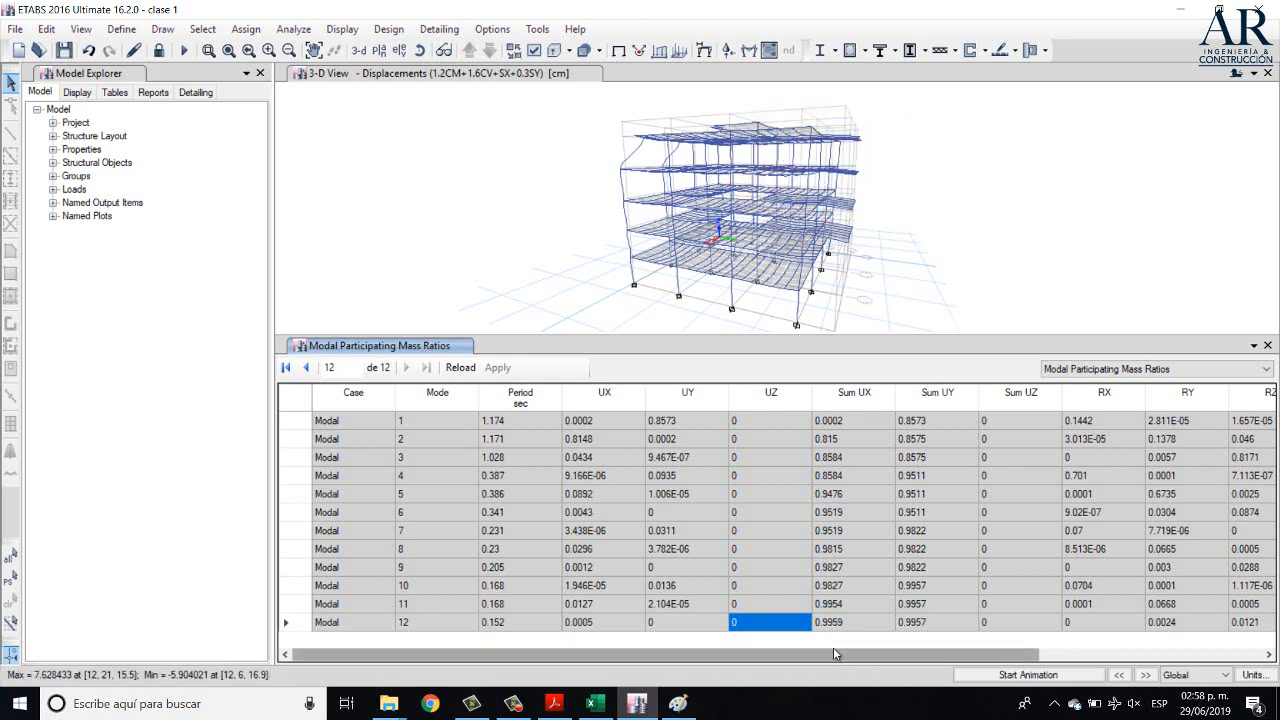
pyautogui.moveTo(858, 656); pyautogui.dragTo(1140, 664)
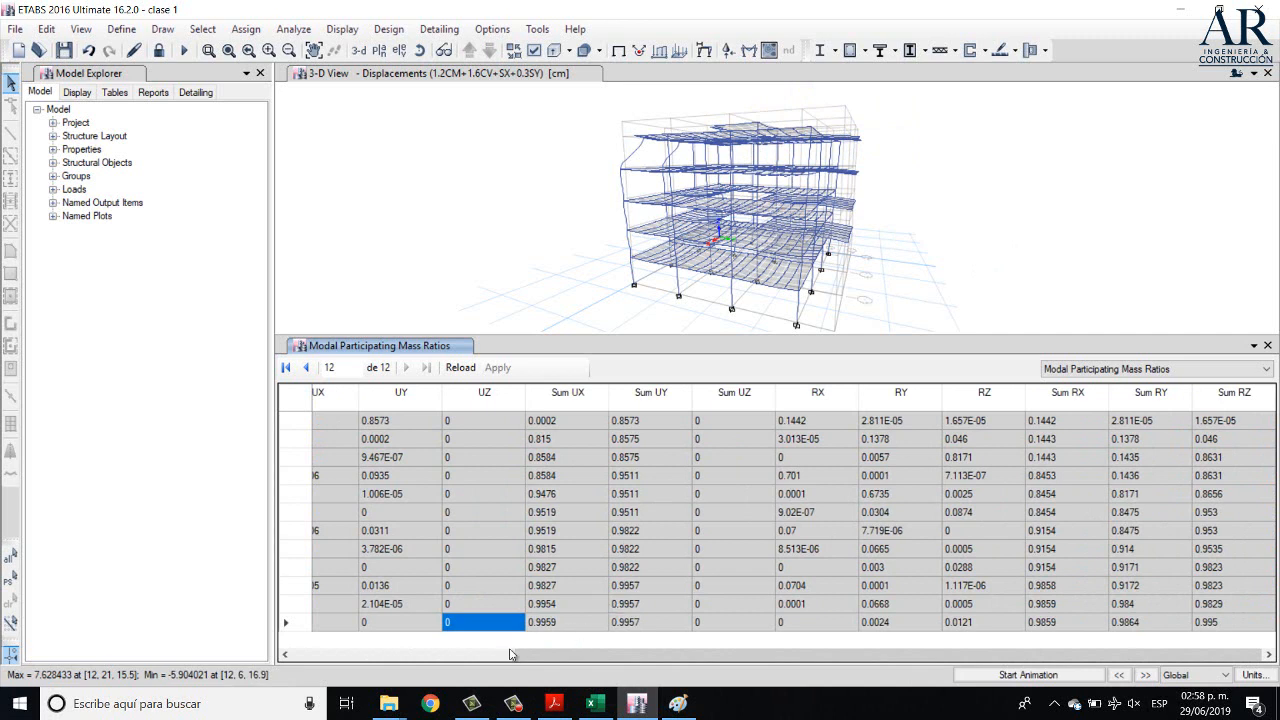
pyautogui.click(354, 656)
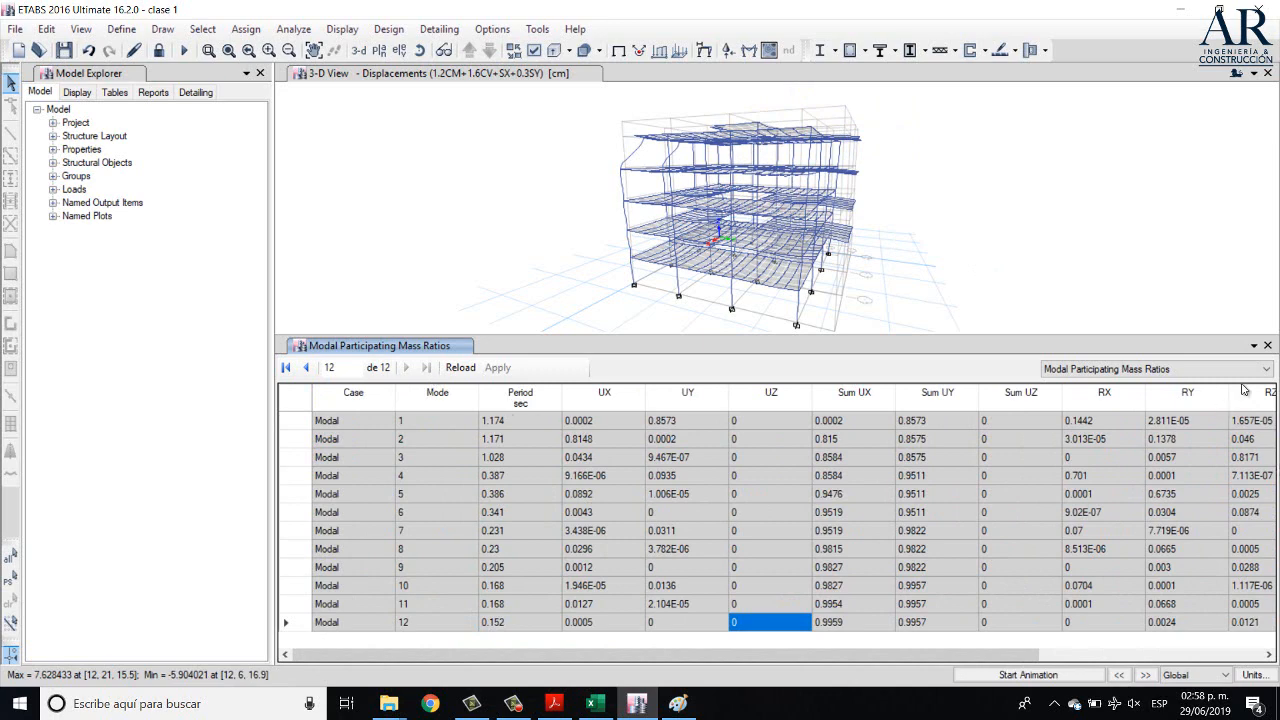
pyautogui.click(1267, 346)
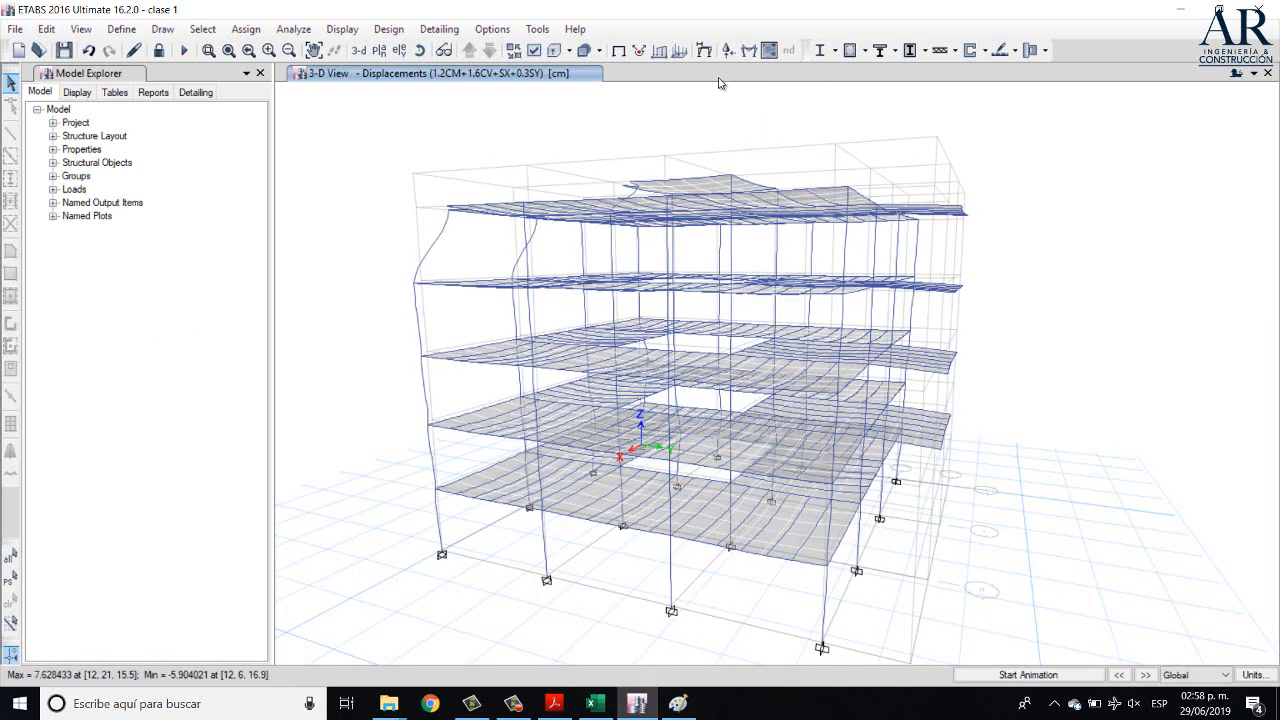
# - Review the concrete frame design preferences and accept them with design code Mexican RCDF 2004 and multi-response case design Step-by-Step - All
pyautogui.click(866, 51)
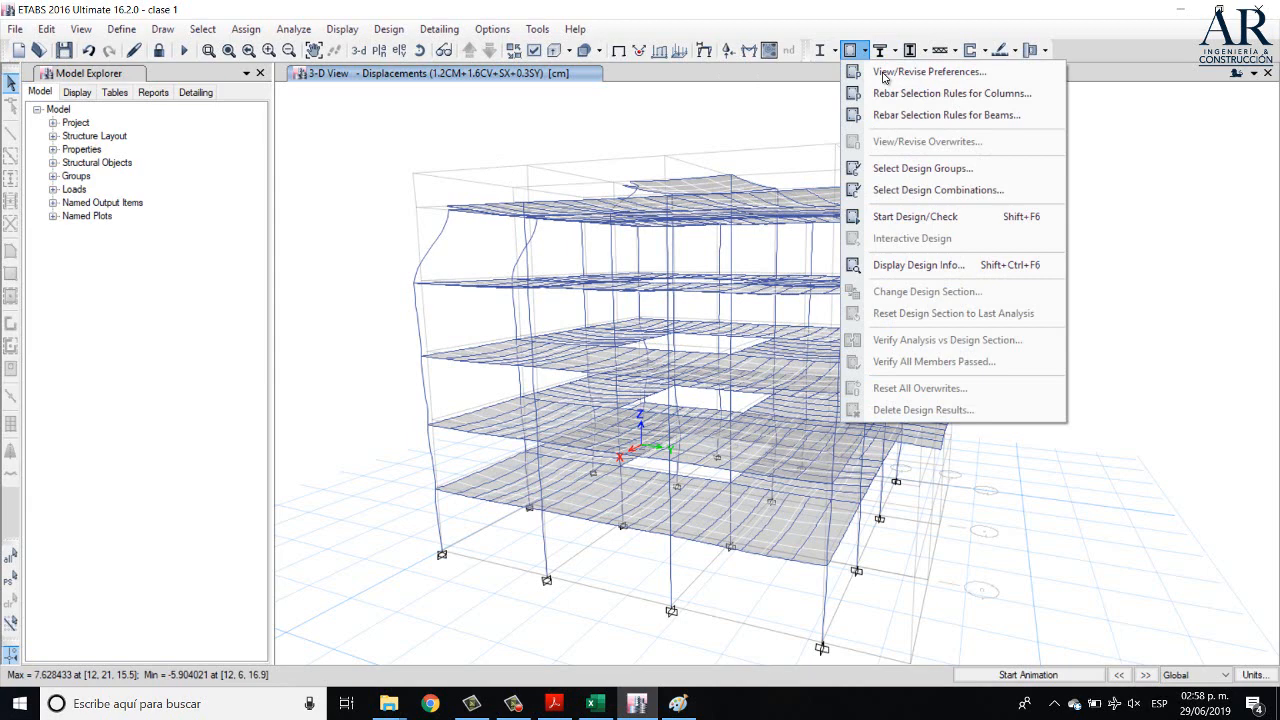
pyautogui.click(883, 74)
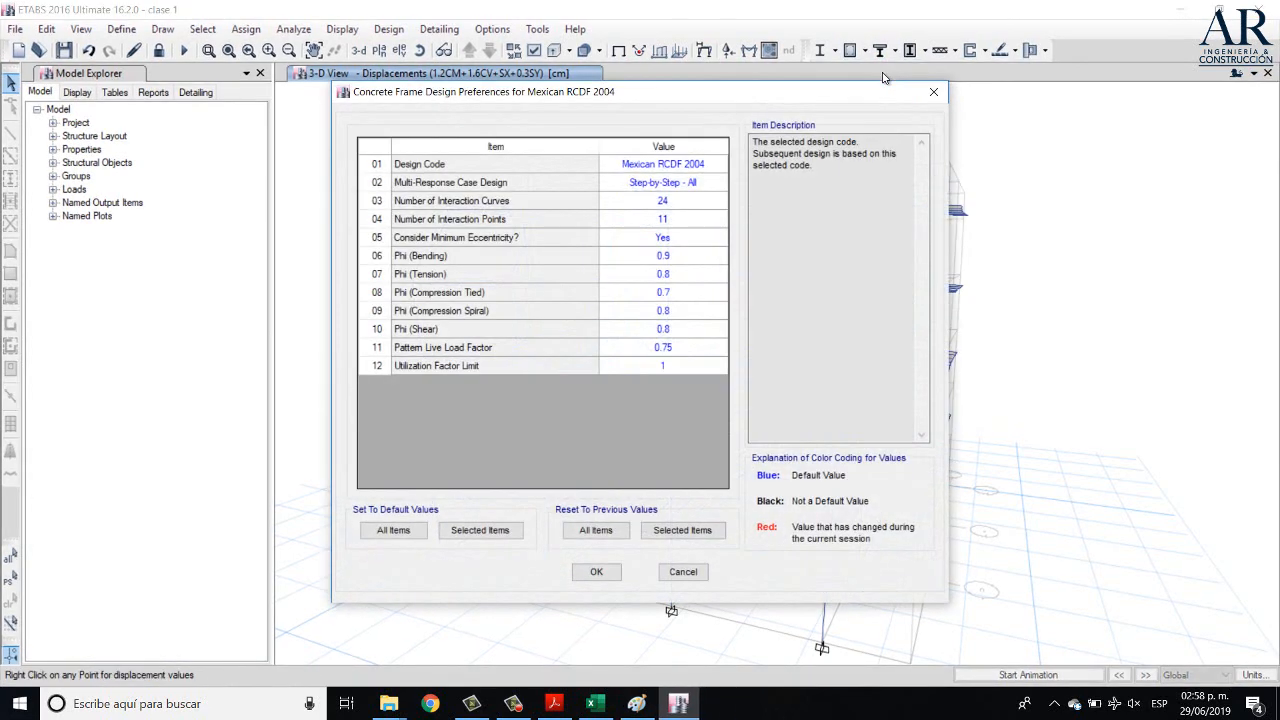
pyautogui.click(718, 166)
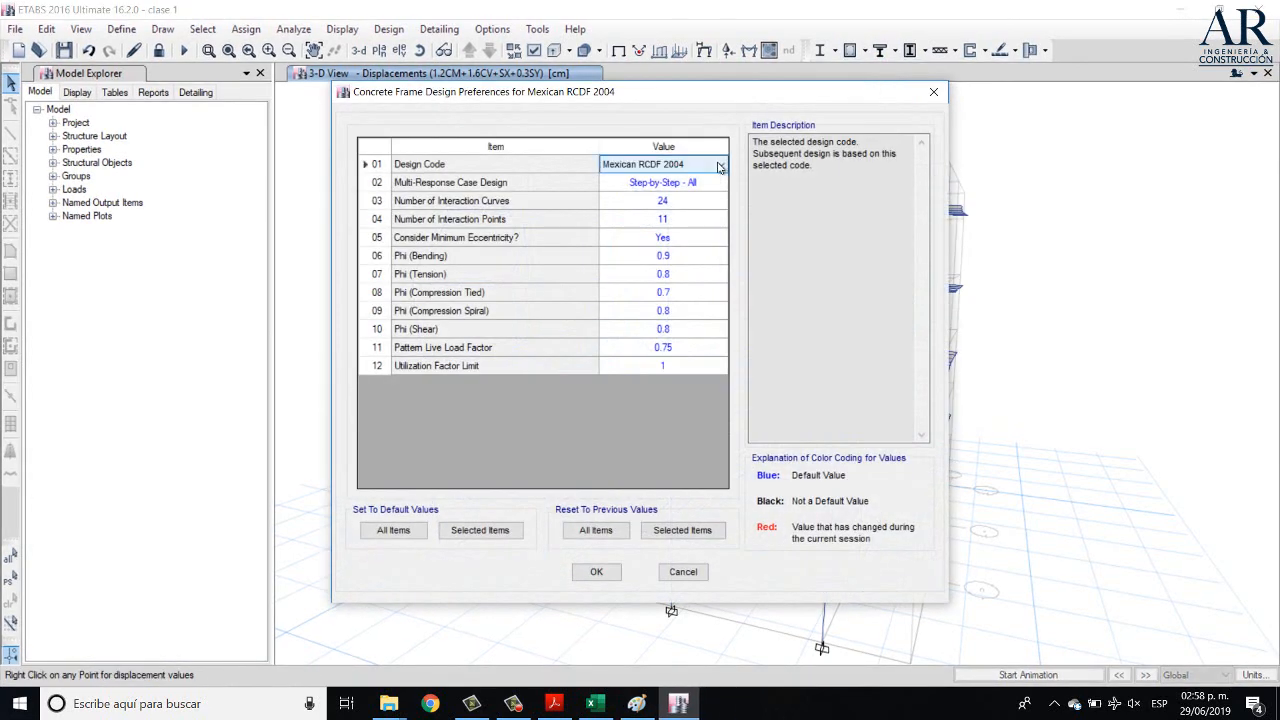
pyautogui.click(718, 166)
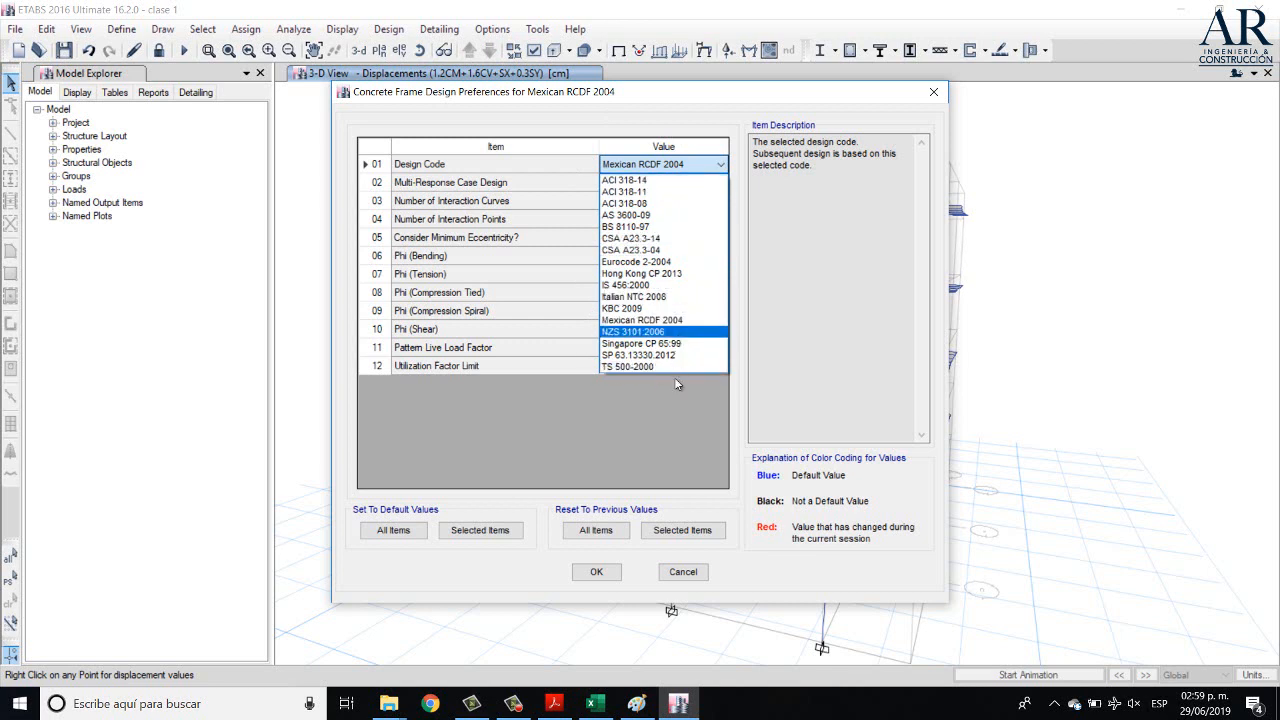
pyautogui.click(704, 426)
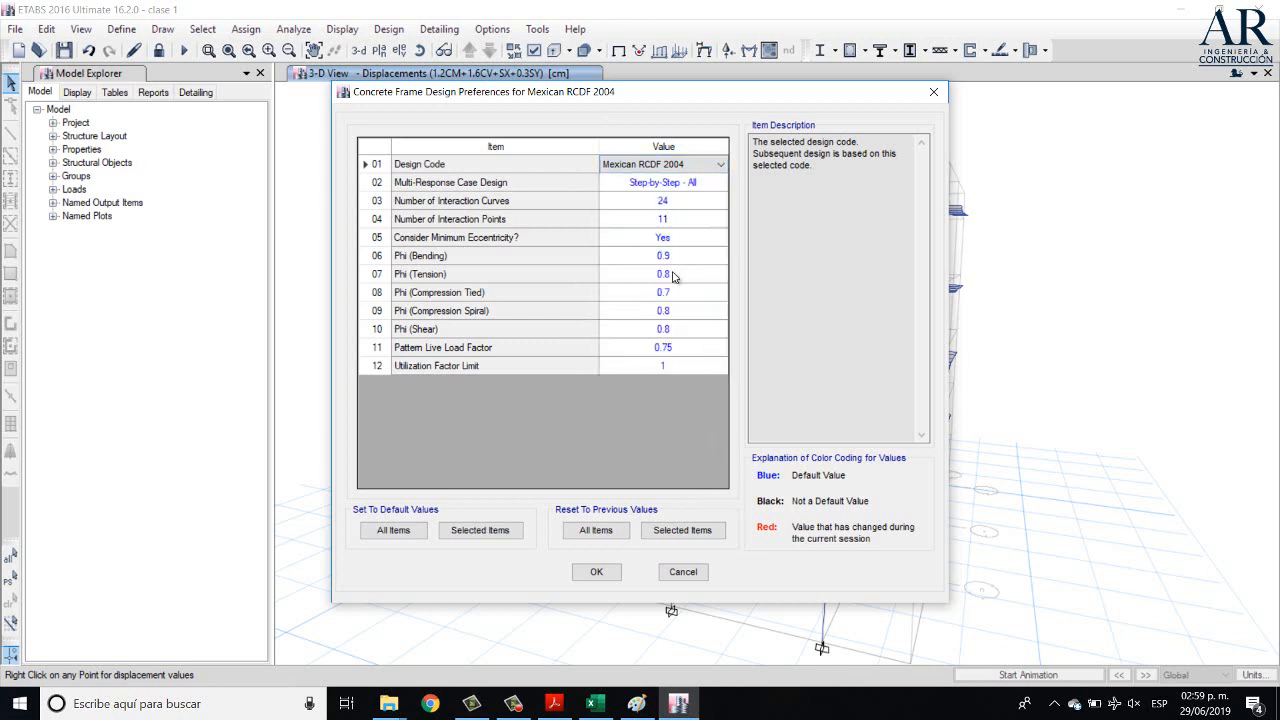
pyautogui.click(708, 185)
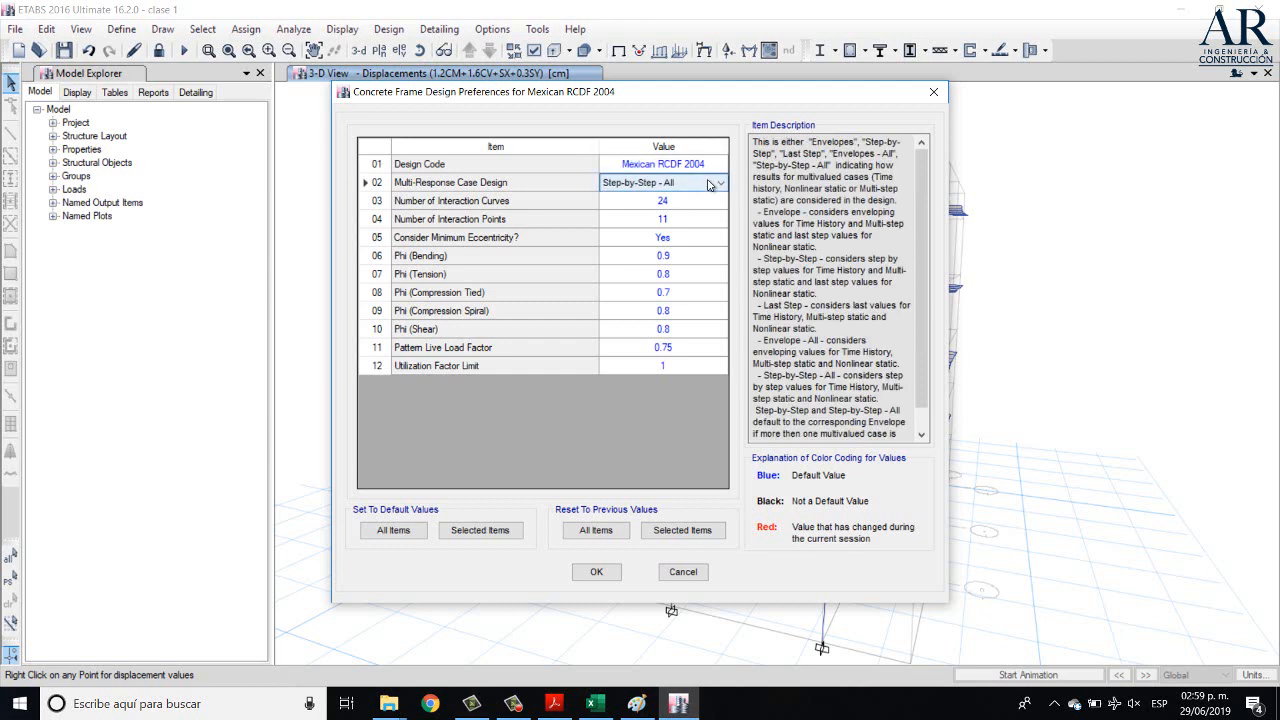
pyautogui.click(709, 185)
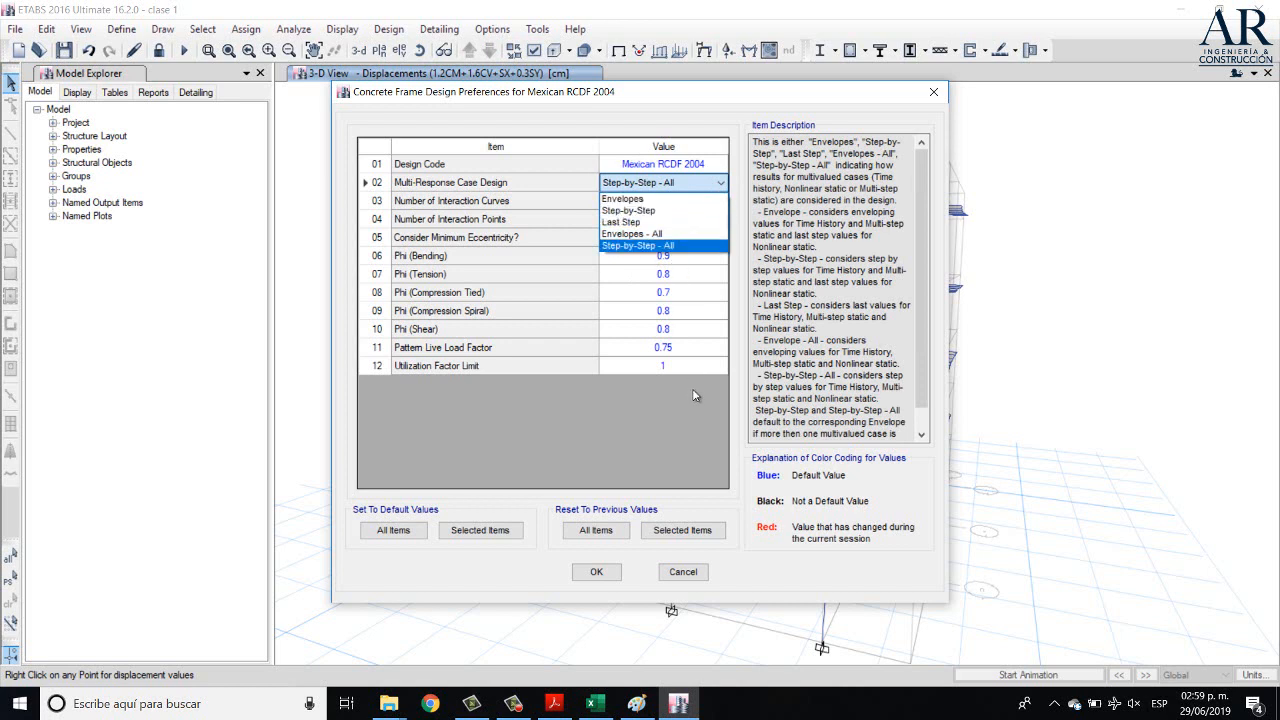
pyautogui.click(674, 446)
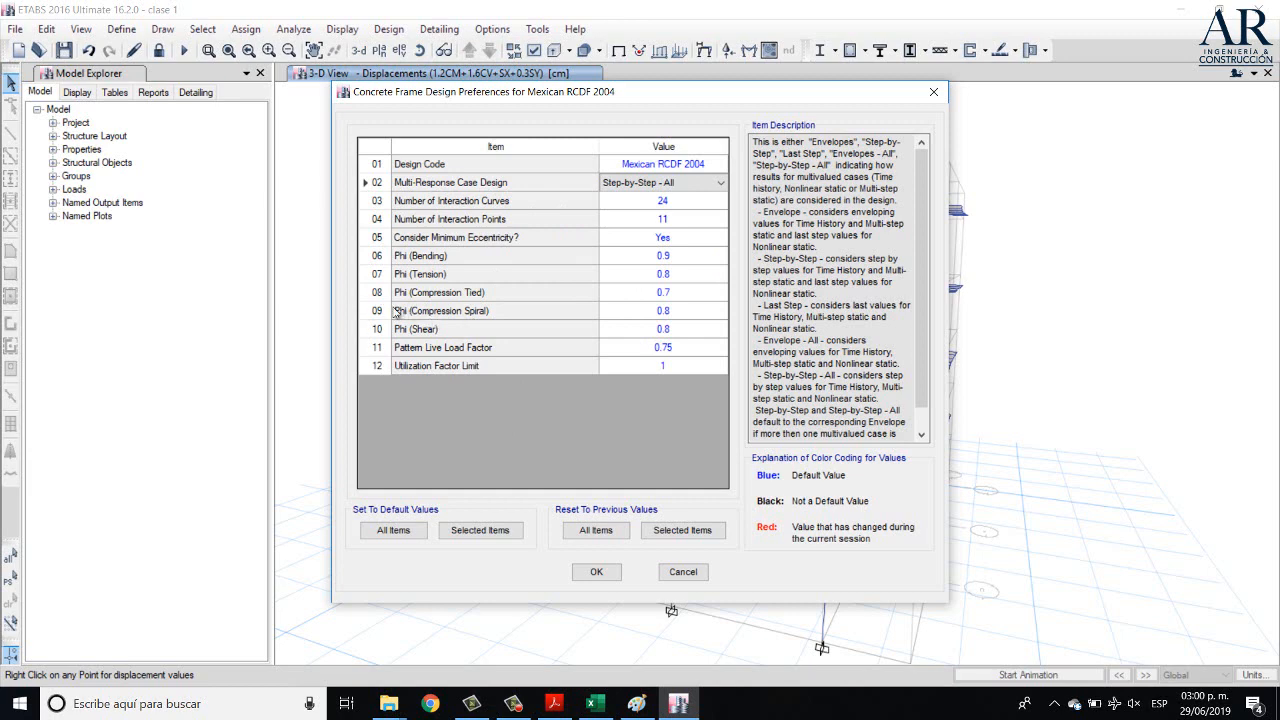
pyautogui.click(598, 574)
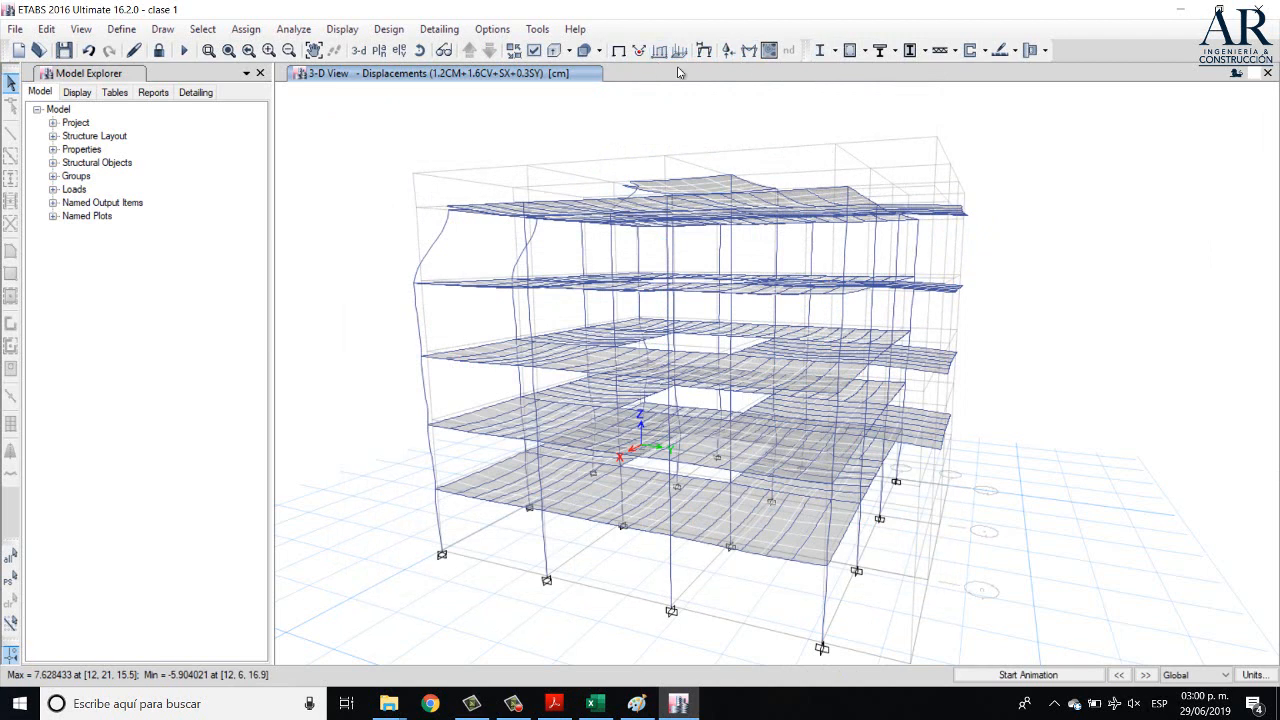
# - Run the concrete frame design check and inspect the design information of the Story1 beam B19
pyautogui.click(852, 52)
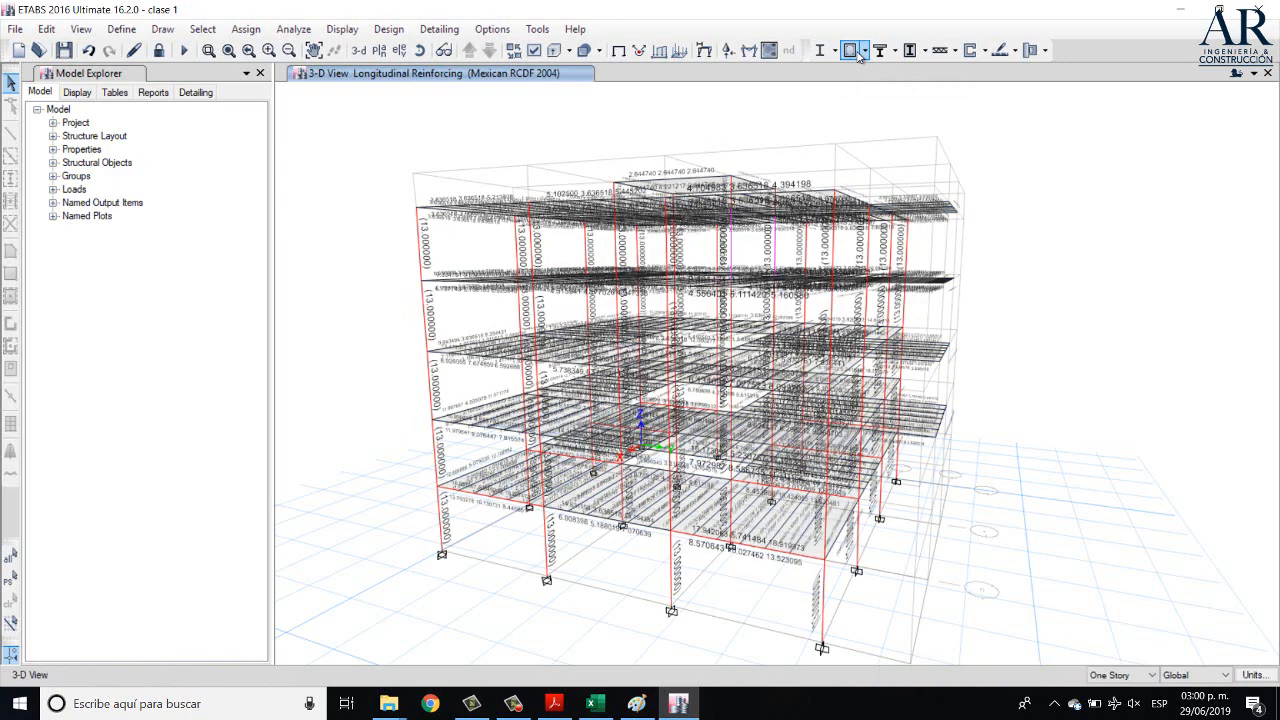
pyautogui.click(487, 502)
pyautogui.rightClick(487, 502)
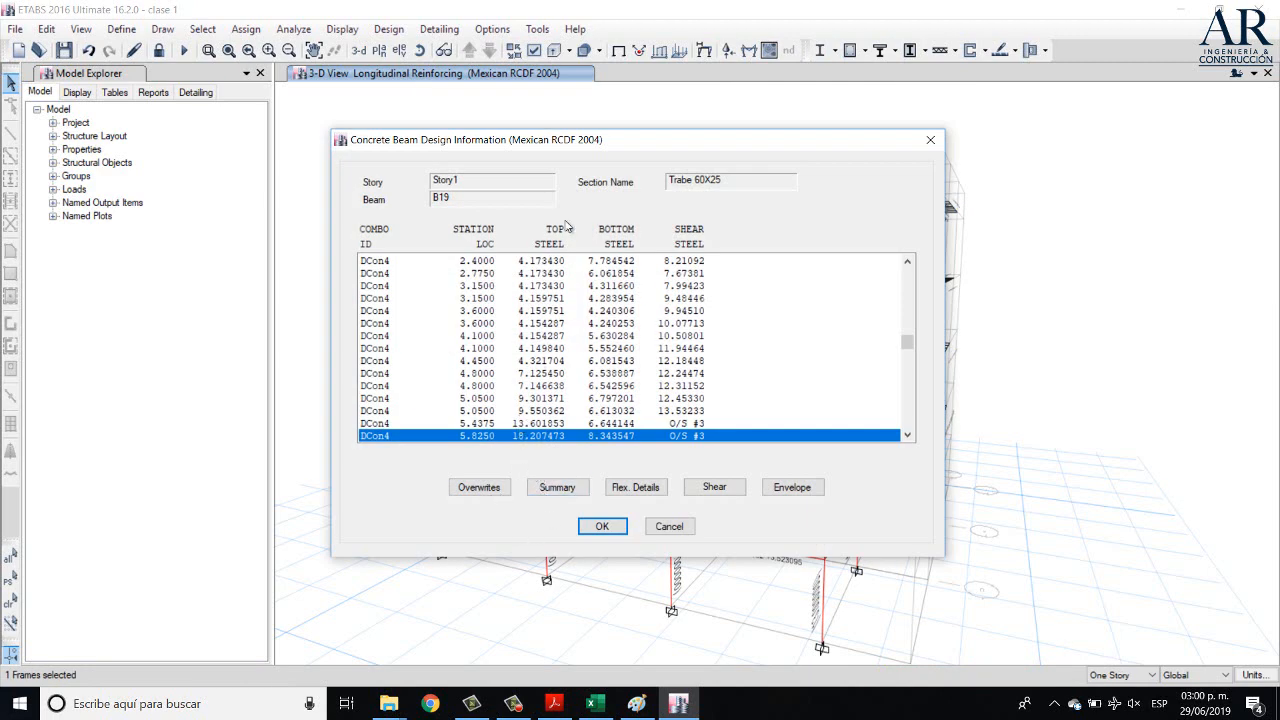
pyautogui.click(907, 353)
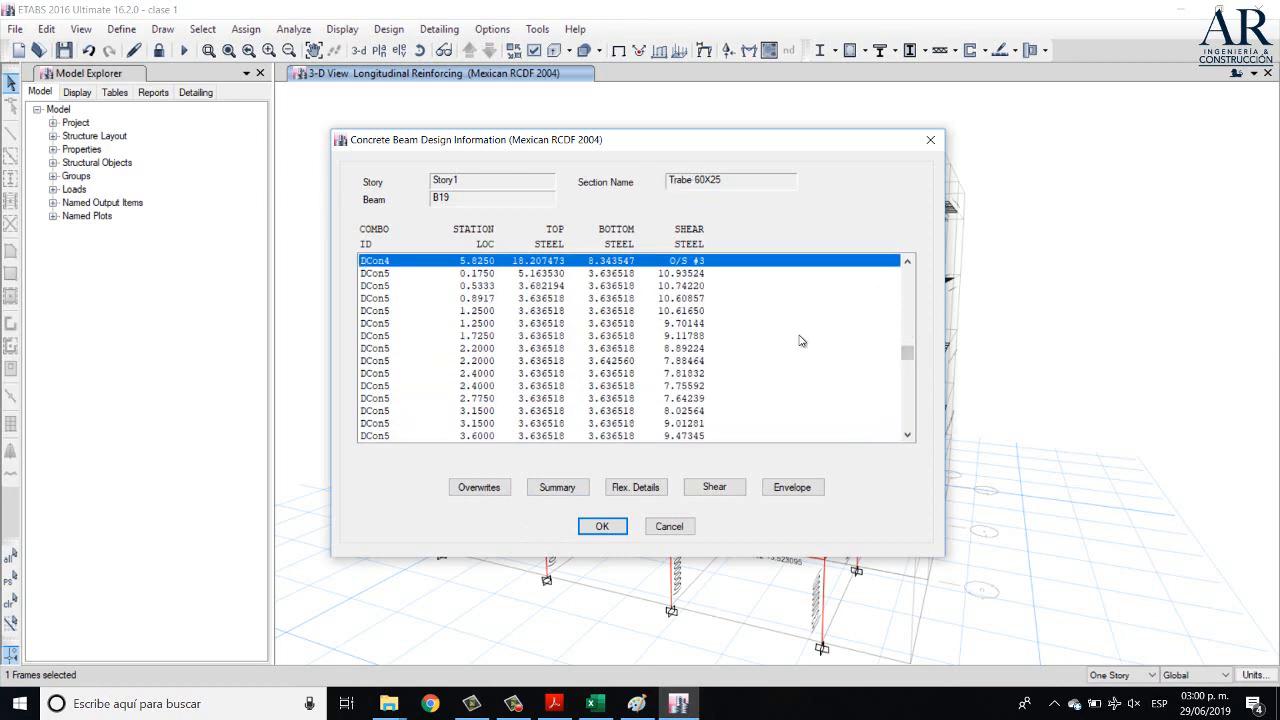
pyautogui.click(604, 525)
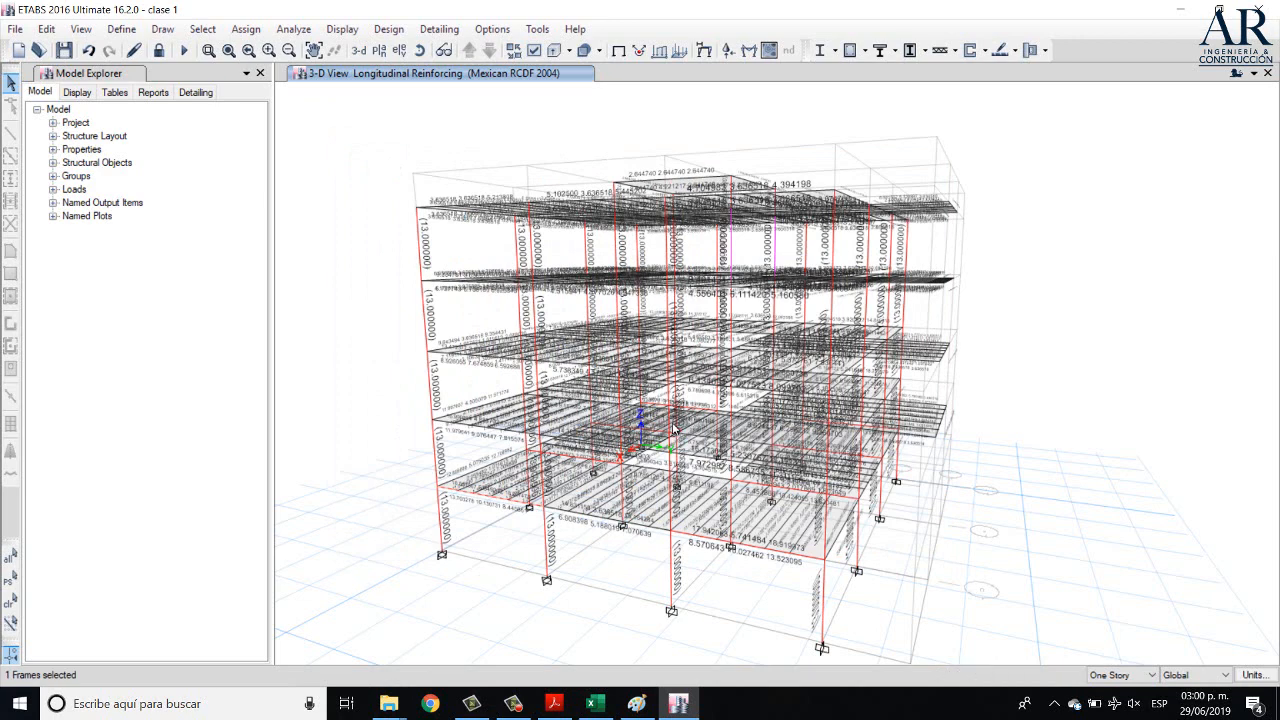
# - Inspect the capacity ratios and shear reinforcement in the design information of the Story3 column C14, and clear the frame selection
pyautogui.rightClick(433, 388)
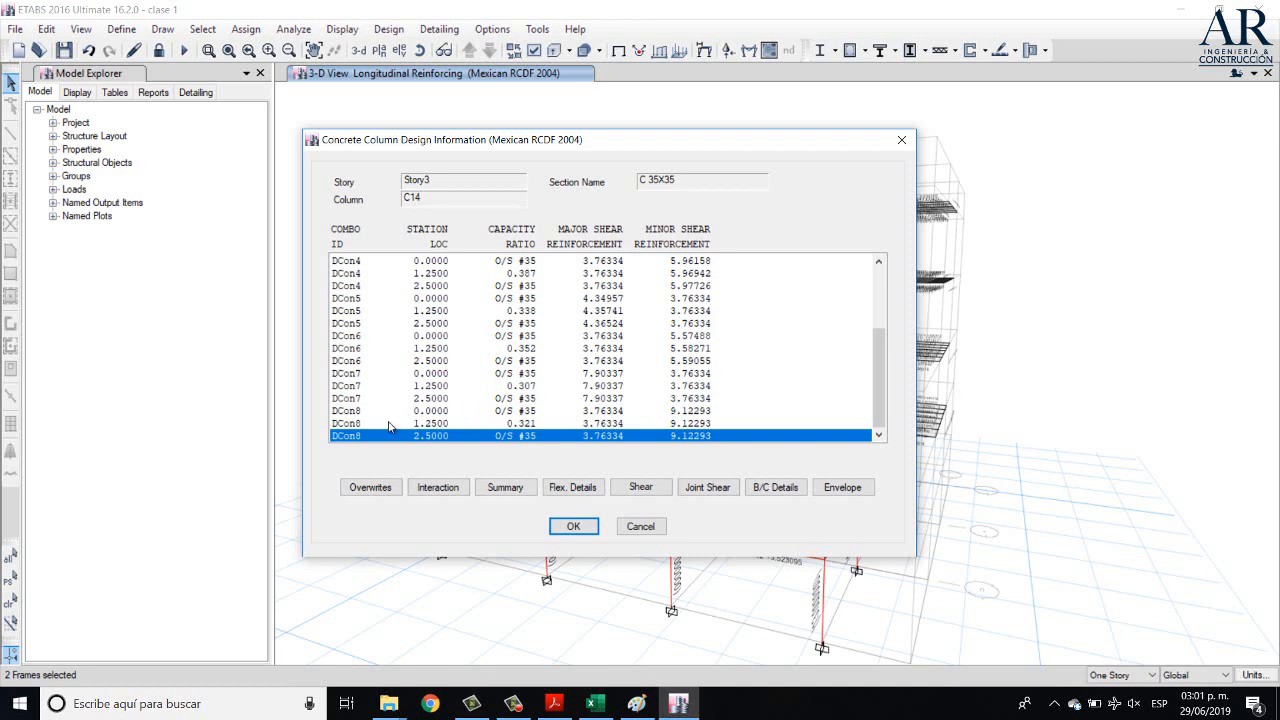
pyautogui.scroll(3, 635, 366)
pyautogui.scroll(-3, 644, 366)
pyautogui.scroll(3, 535, 405)
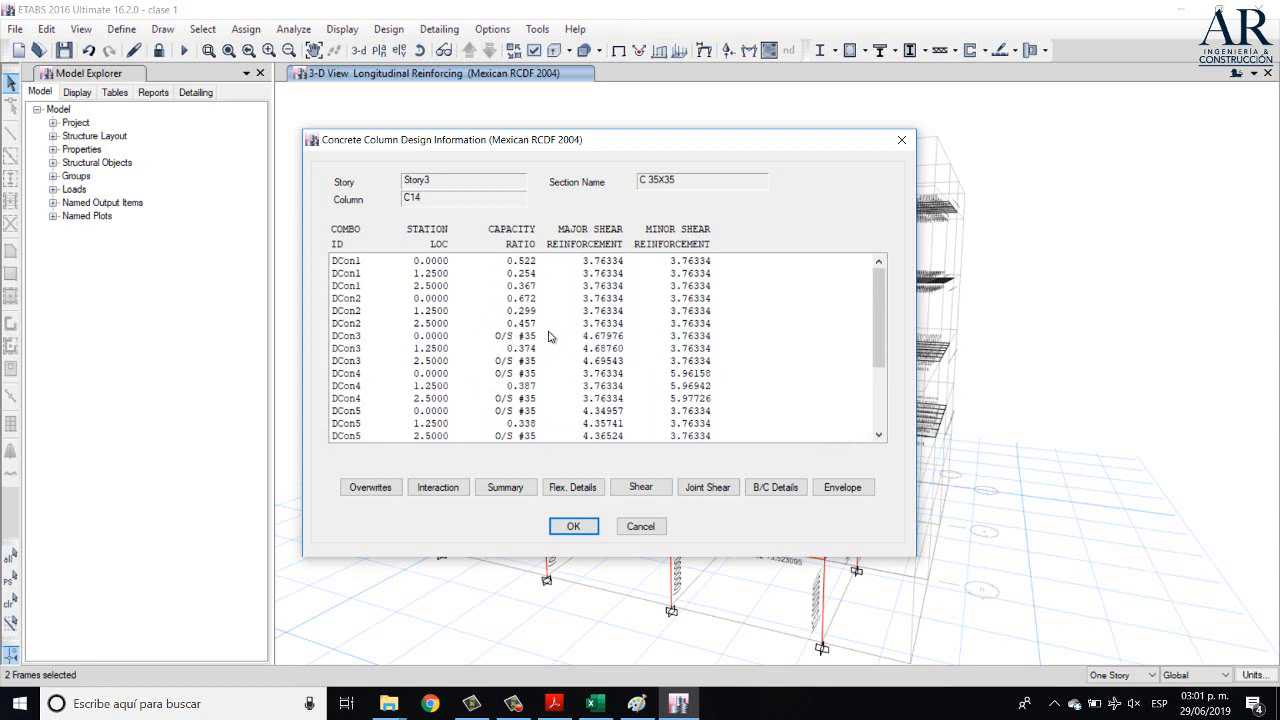
pyautogui.click(573, 526)
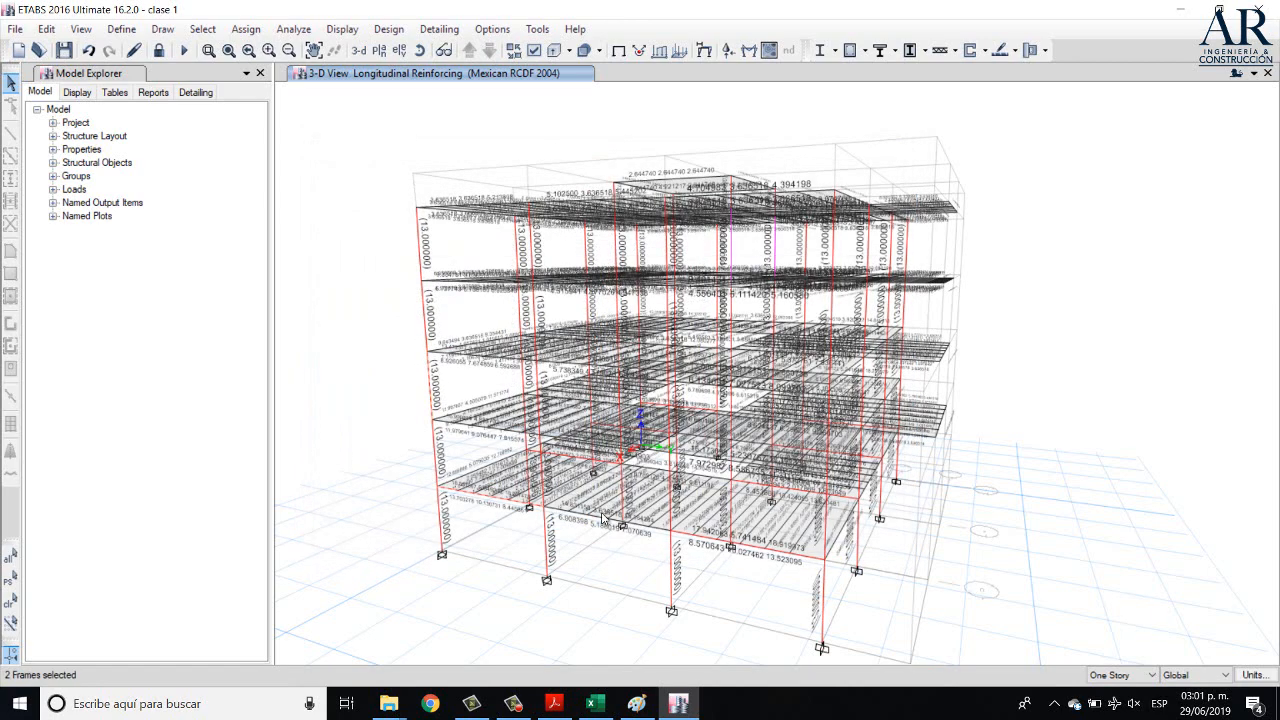
pyautogui.click(411, 230)
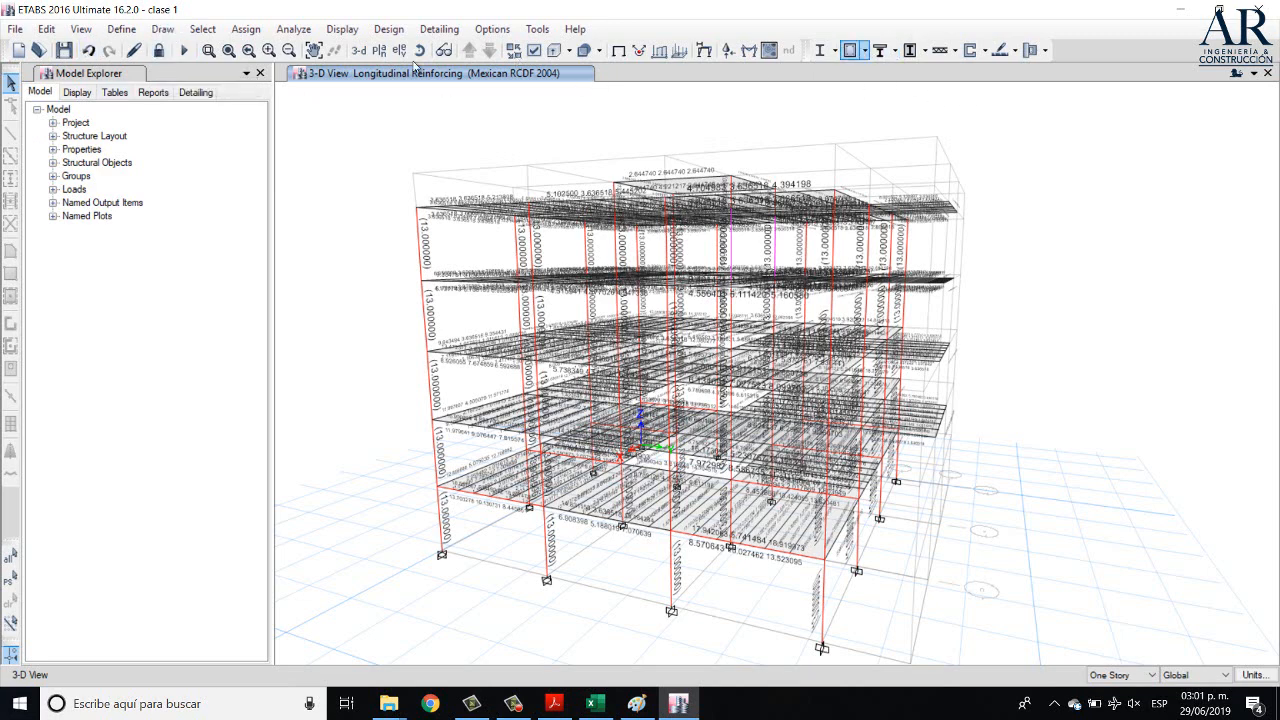
# - Unlock the model, accepting deletion of the analysis results, and add the group All to the concrete design groups
pyautogui.click(160, 51)
pyautogui.click(674, 414)
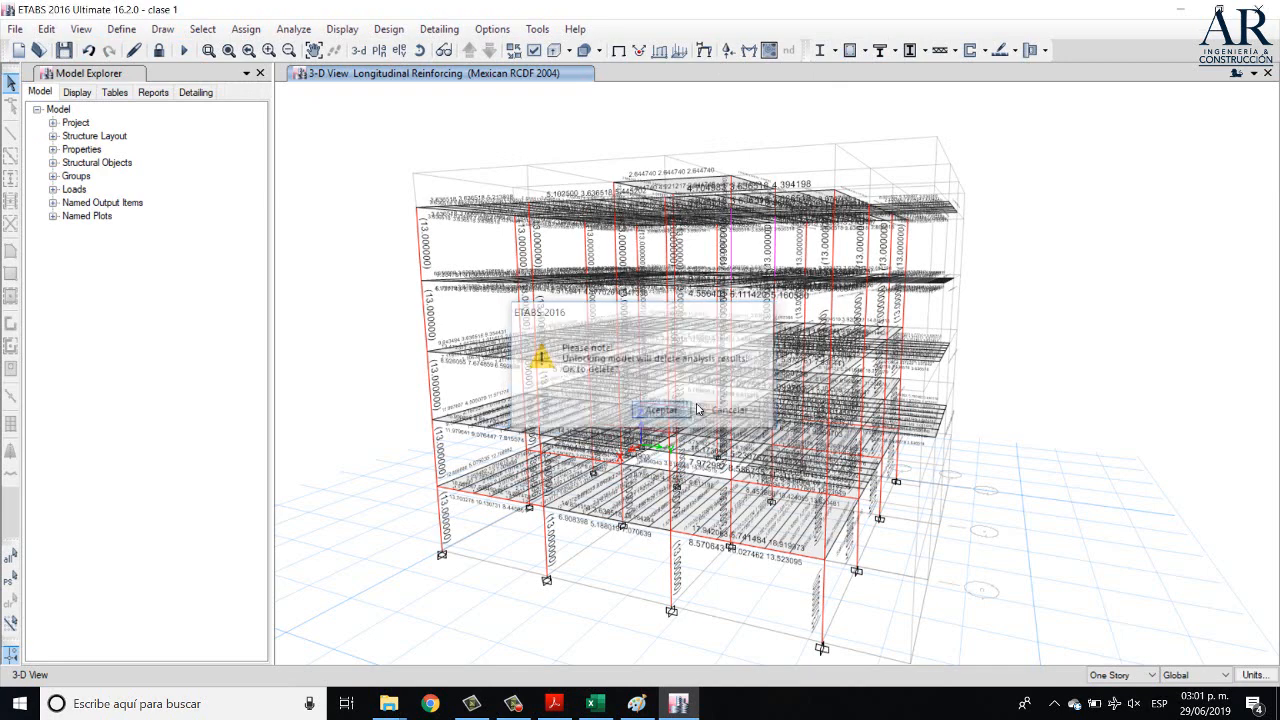
pyautogui.click(865, 50)
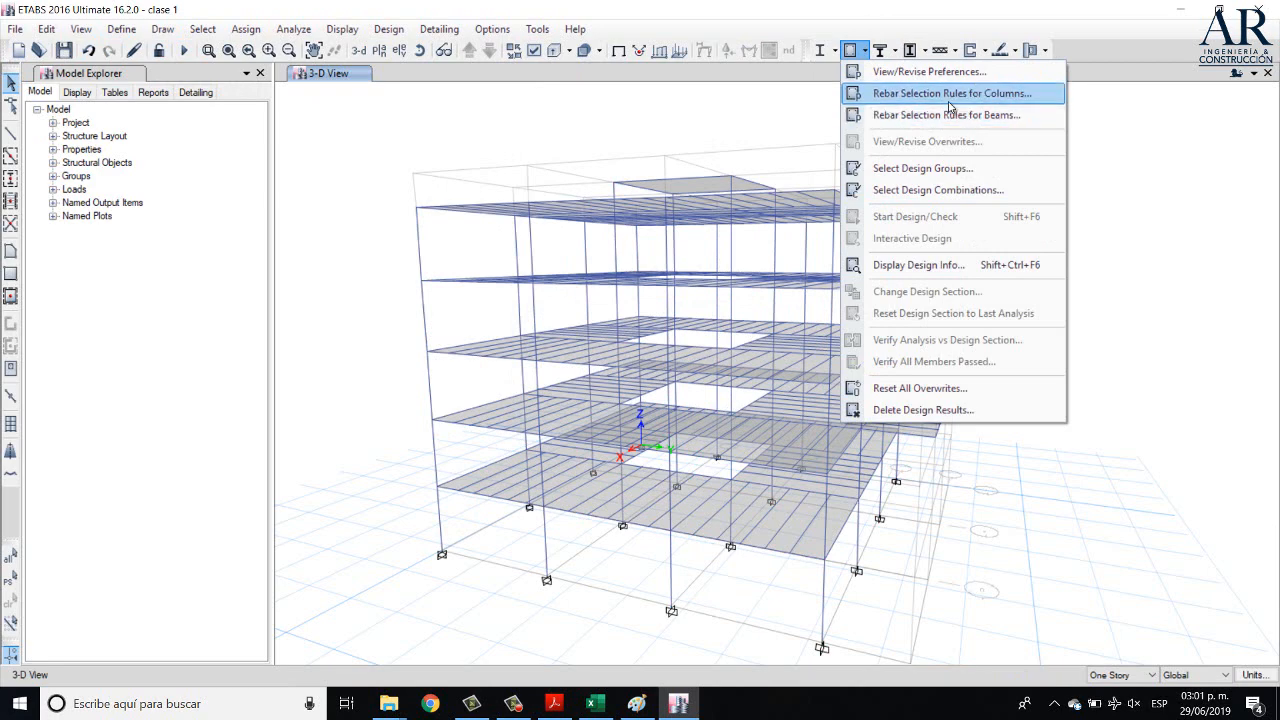
pyautogui.click(957, 175)
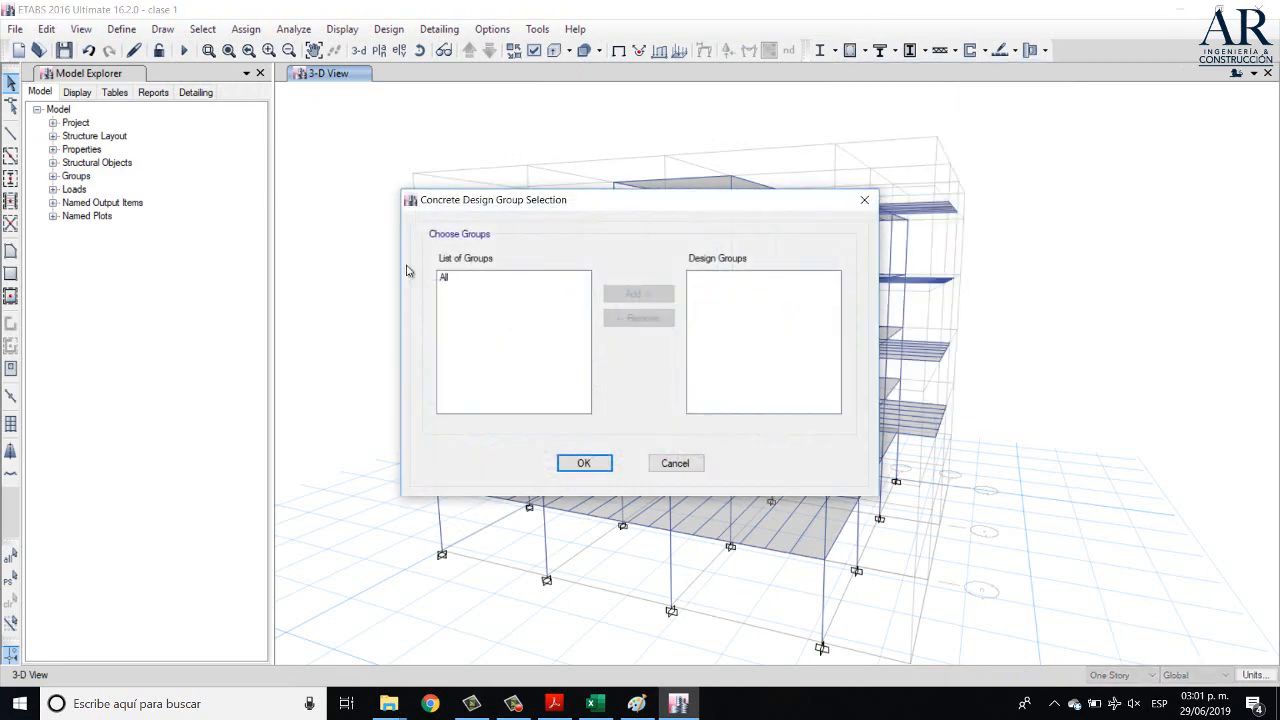
pyautogui.click(473, 281)
pyautogui.click(636, 294)
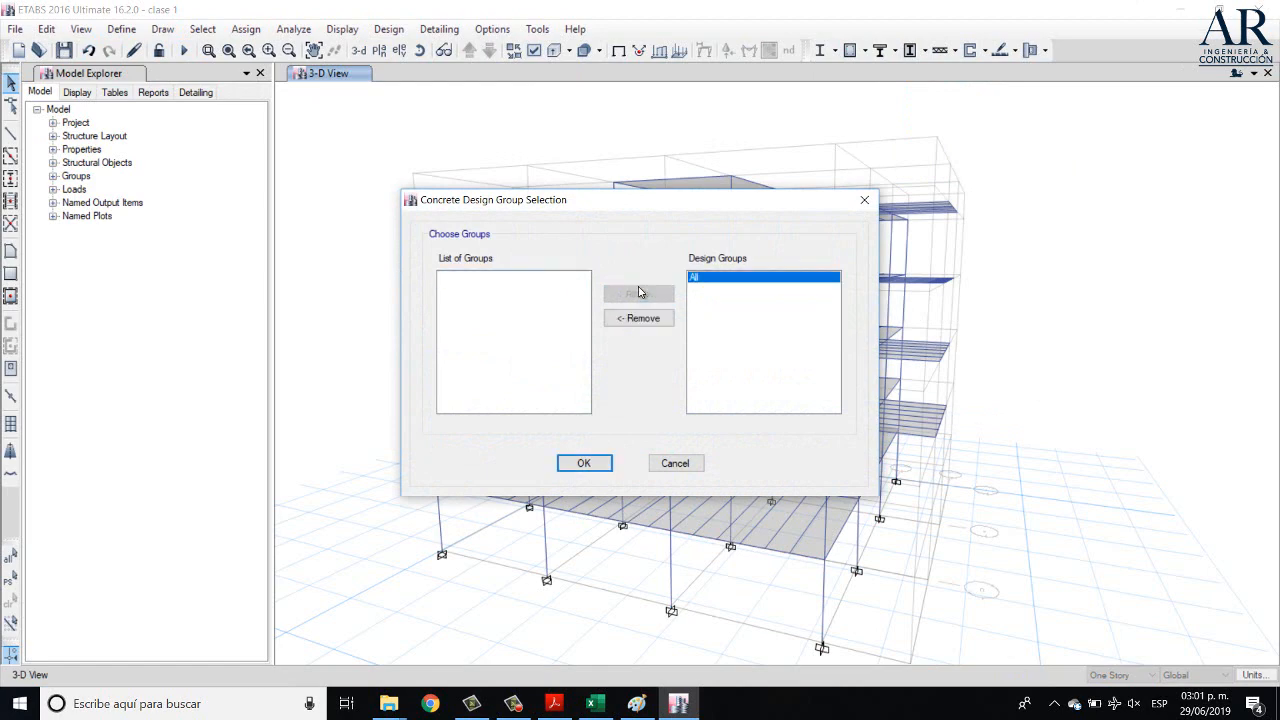
pyautogui.click(584, 463)
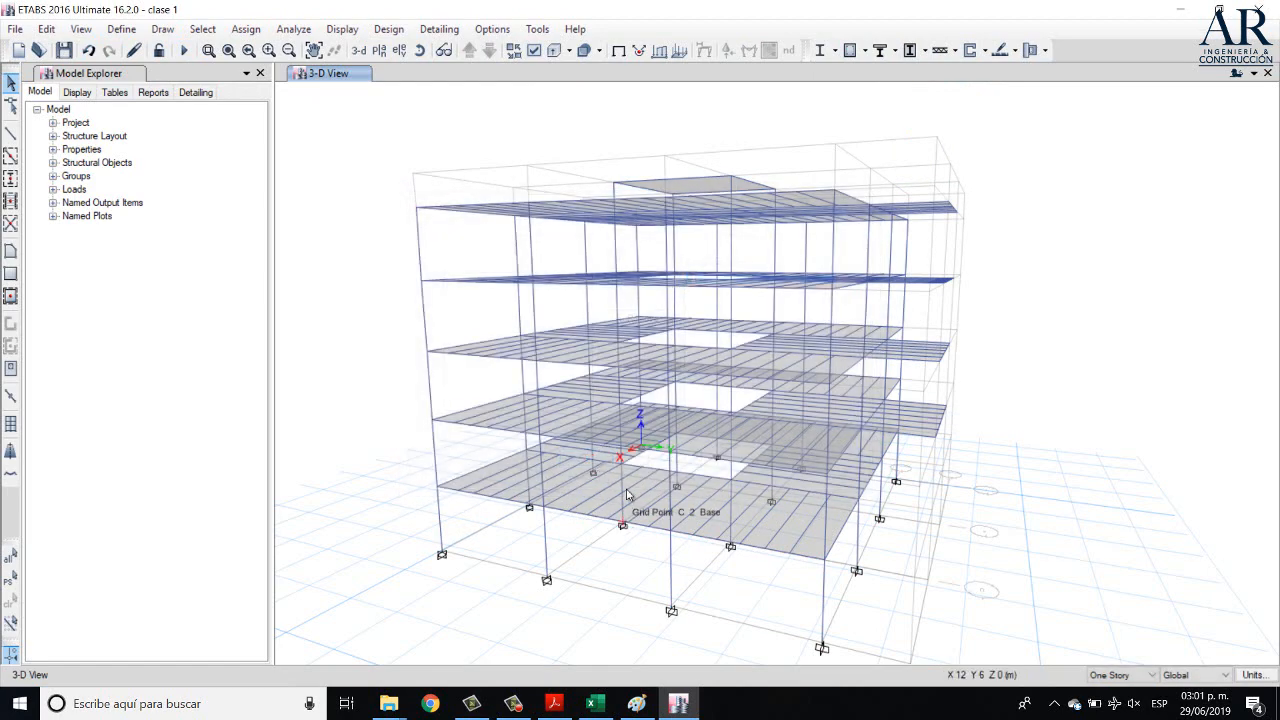
# - Remove the default combinations DCon1 through DCon8 from the concrete frame design combinations
pyautogui.click(864, 50)
pyautogui.click(926, 190)
pyautogui.moveTo(706, 360); pyautogui.dragTo(700, 272)
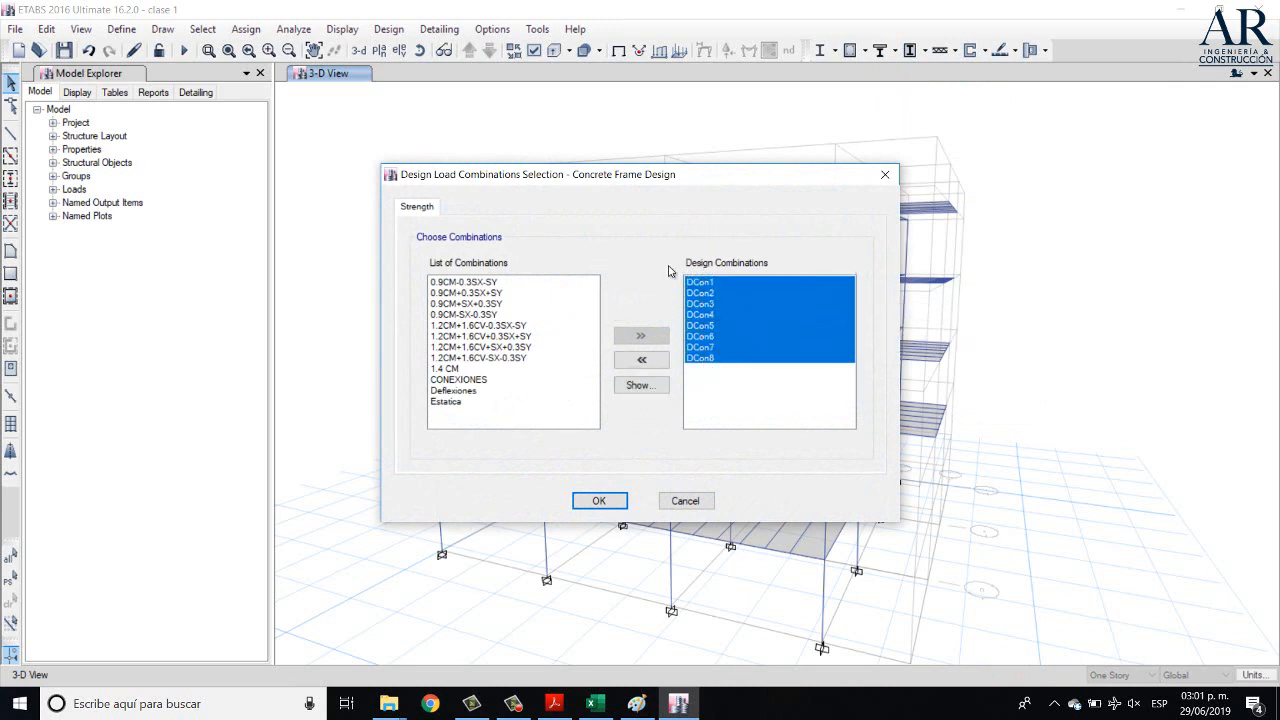
pyautogui.click(641, 359)
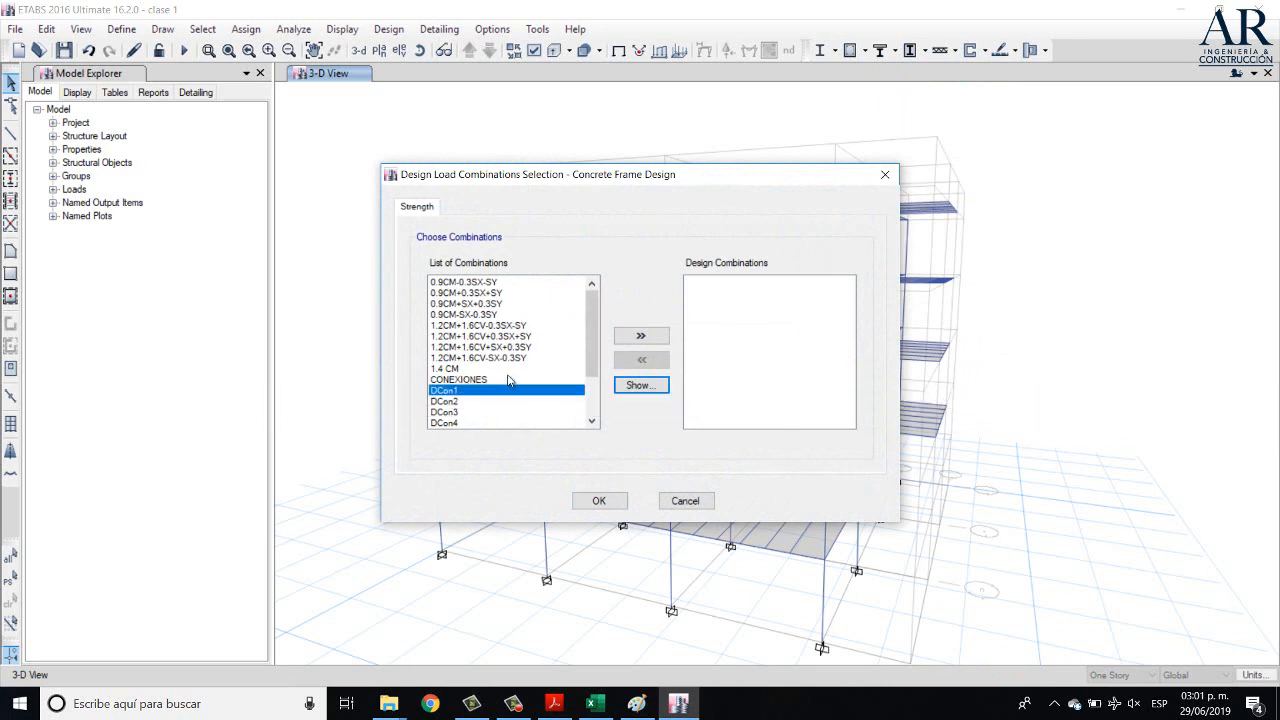
# - Add all the 0.9CM and 1.2CM+1.6CV combinations, 1.4 CM, CONEXIONES, Deflexiones and Estatica to the design combinations
pyautogui.moveTo(463, 379); pyautogui.dragTo(470, 240)
pyautogui.click(640, 336)
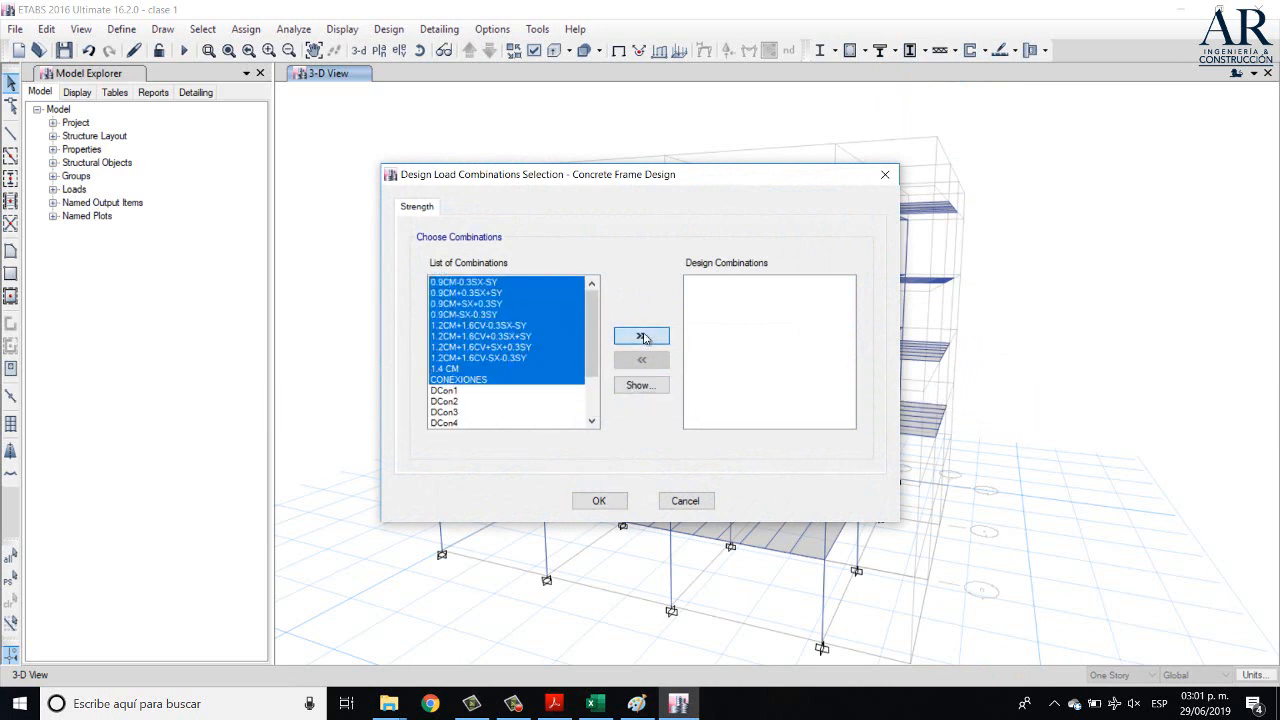
pyautogui.click(470, 370)
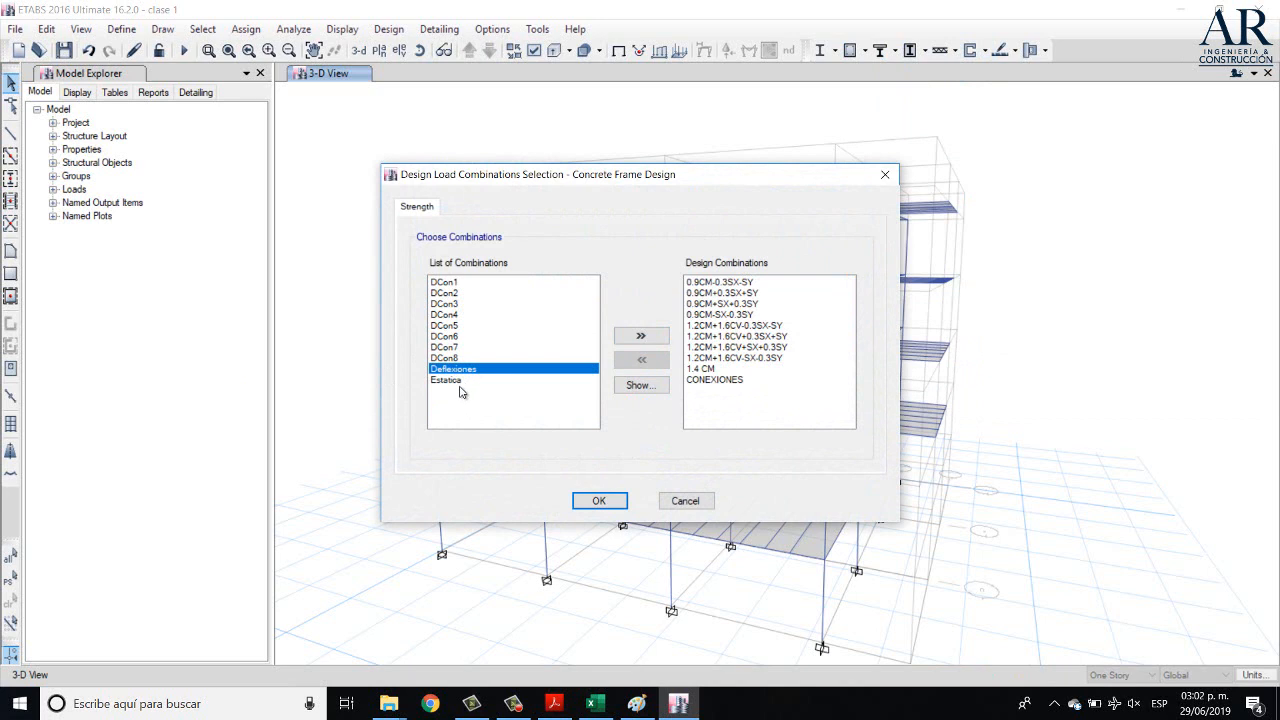
pyautogui.keyDown('shift'); pyautogui.click(467, 381); pyautogui.keyUp('shift')
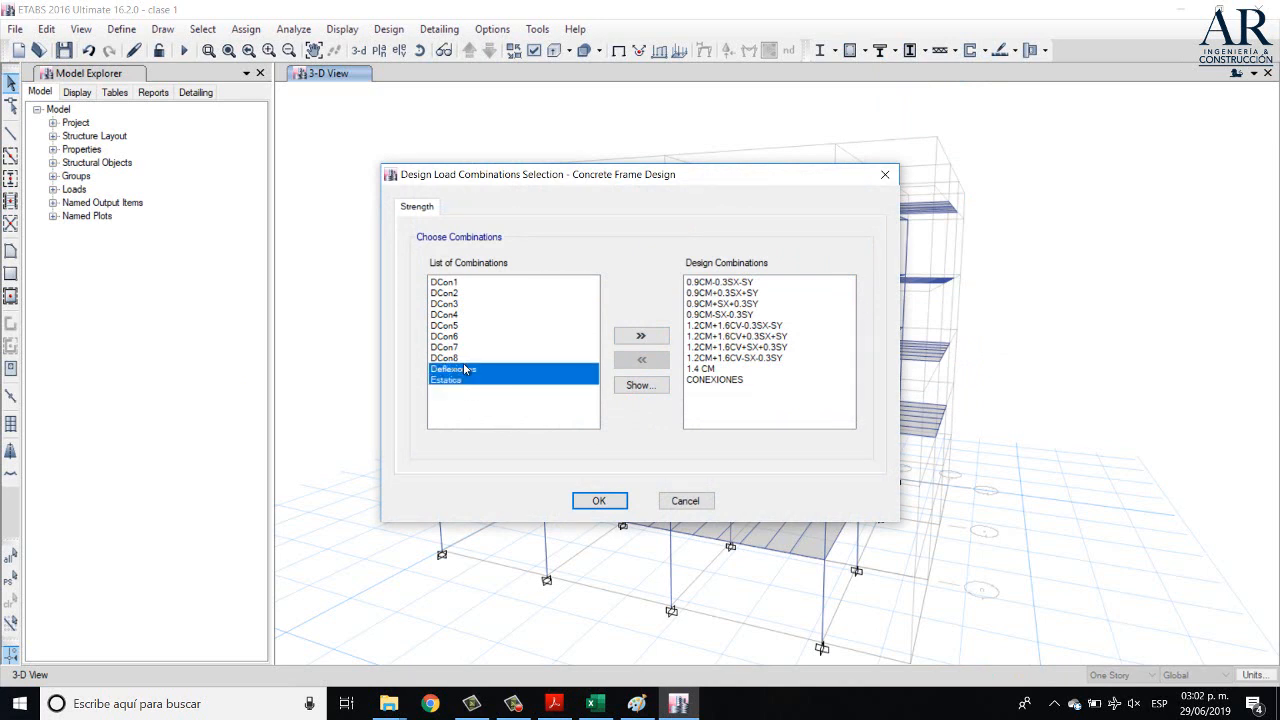
pyautogui.click(641, 336)
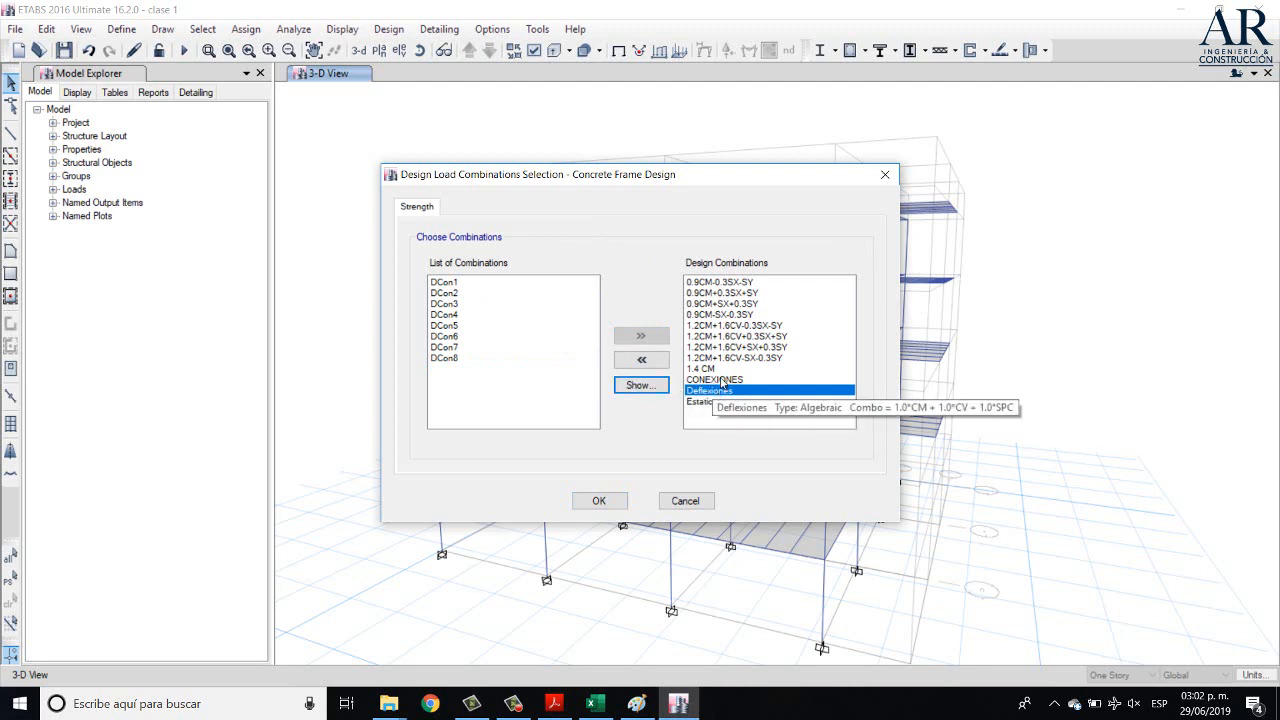
# - Examine the definitions of the 0.9CM and 1.2CM+1.6CV seismic combinations among the chosen design combinations
pyautogui.click(705, 314)
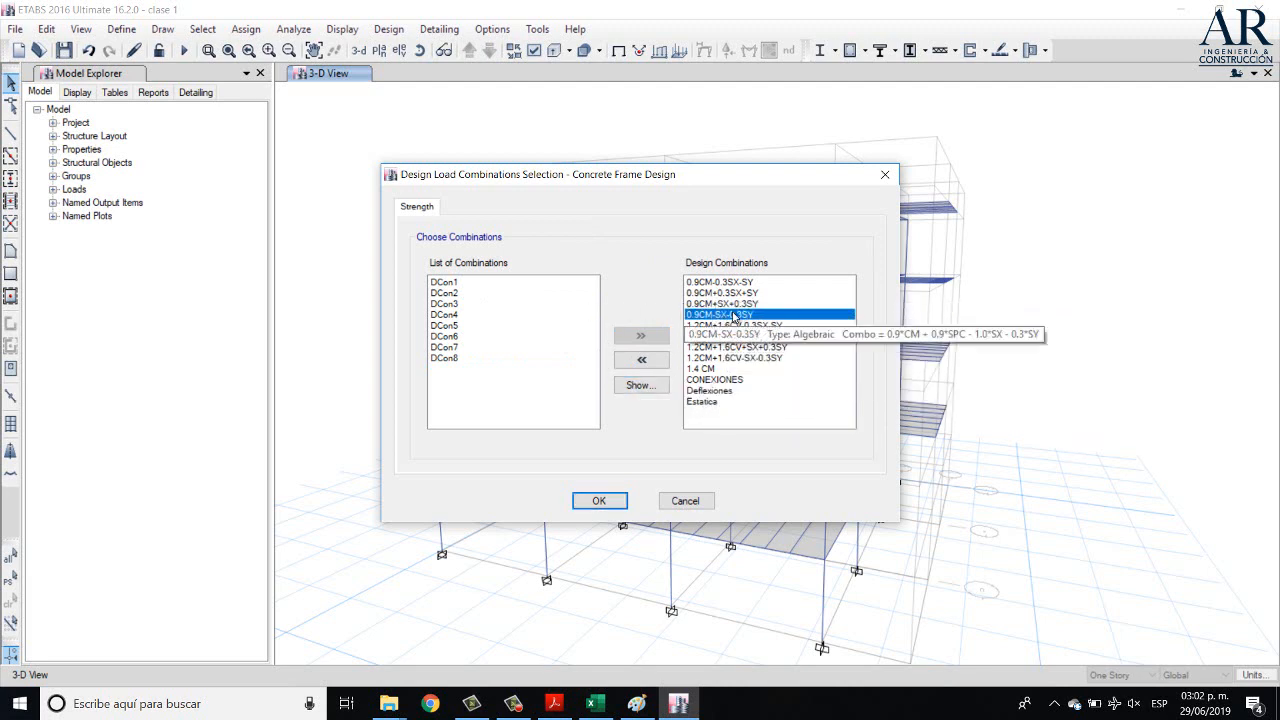
pyautogui.press('Up')
pyautogui.press('Up')
pyautogui.press('Up')
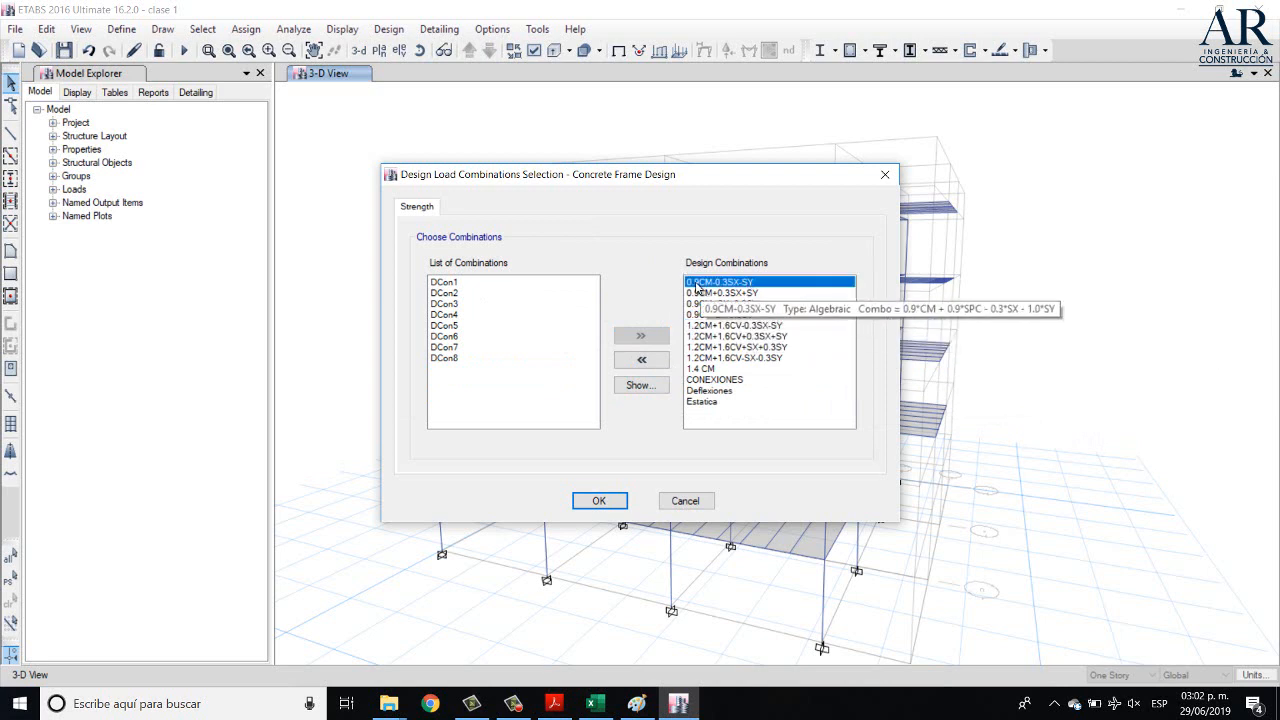
pyautogui.click(707, 380)
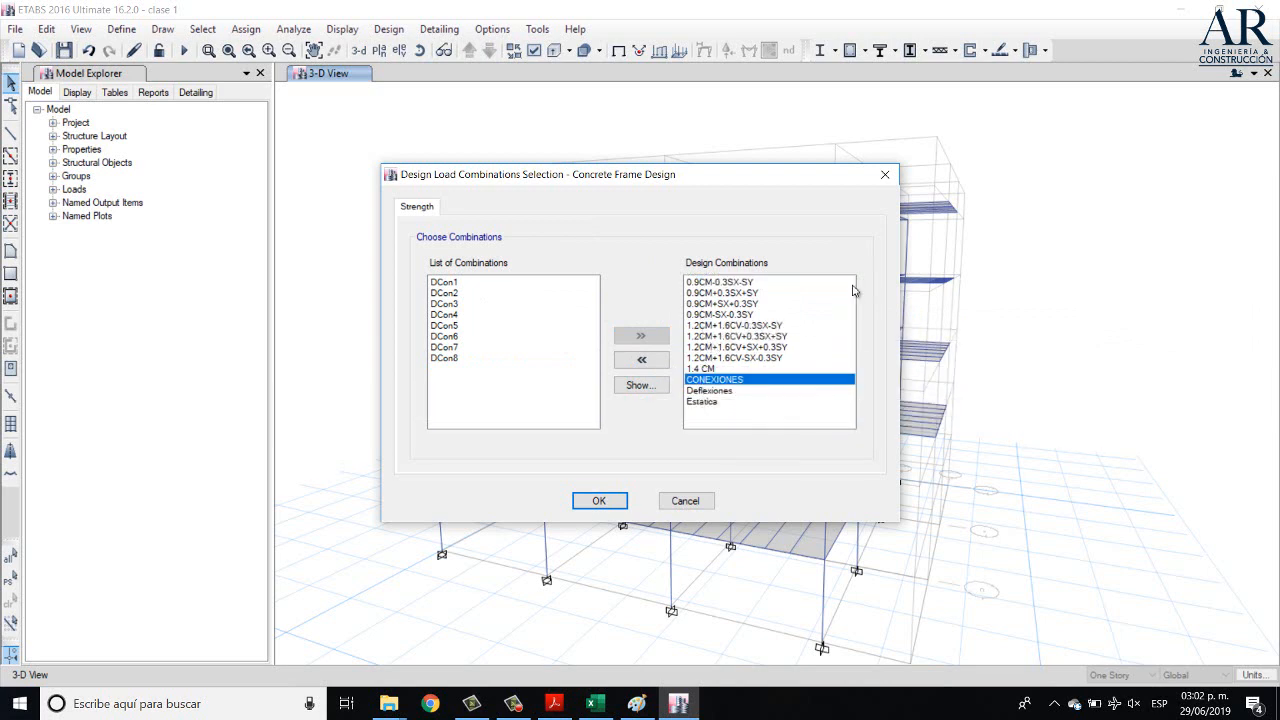
pyautogui.press('Up')
pyautogui.press('Up')
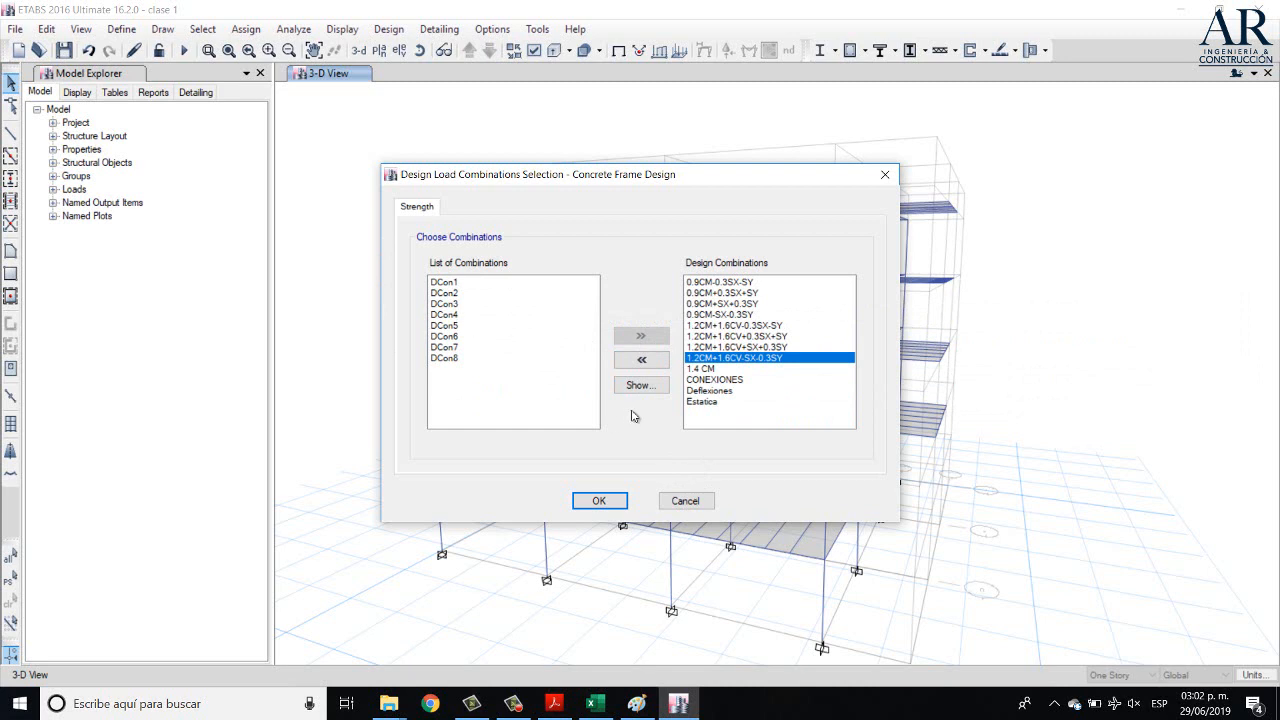
# - Remove the CONEXIONES combination from the design combinations
pyautogui.click(720, 390)
pyautogui.click(737, 402)
pyautogui.click(739, 392)
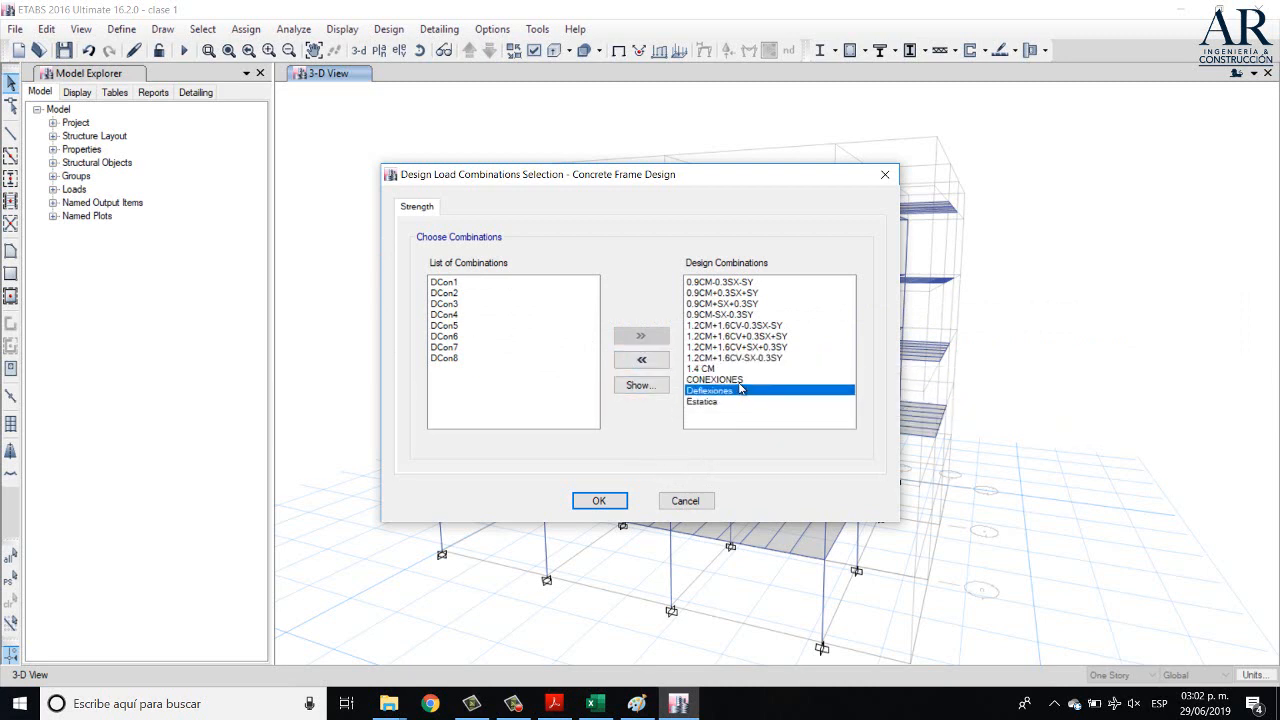
pyautogui.click(739, 380)
pyautogui.click(641, 359)
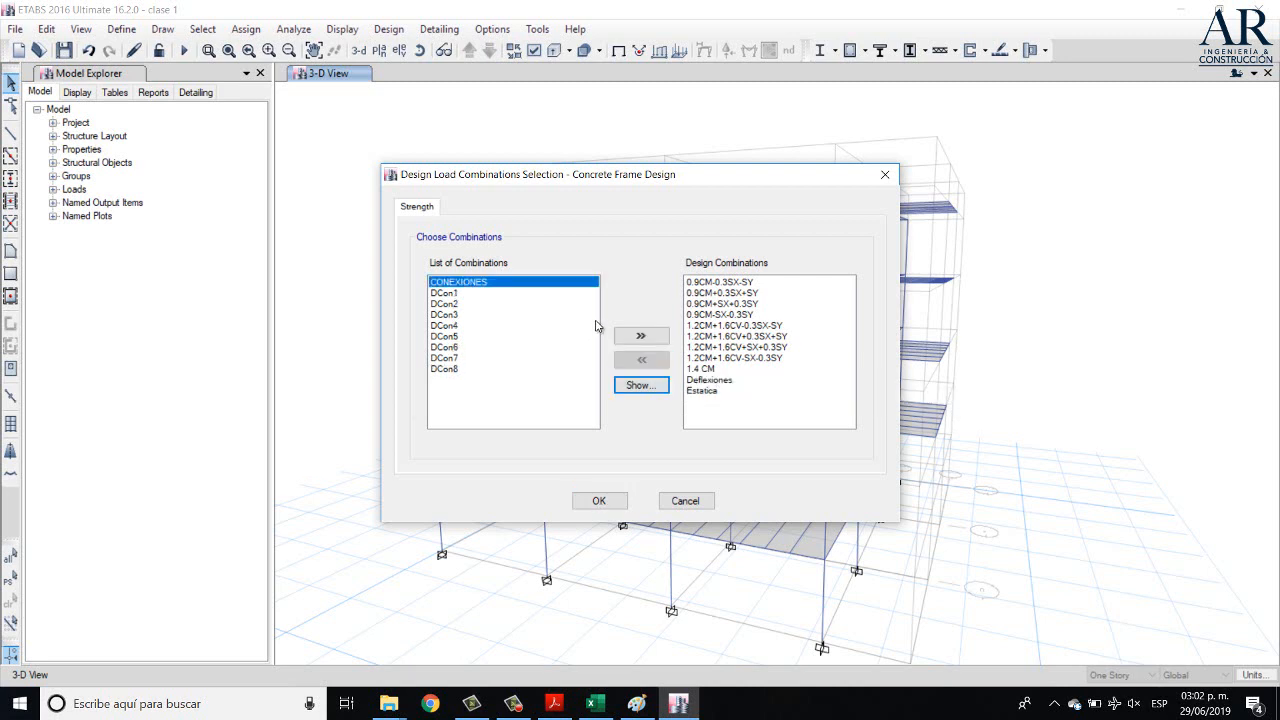
# - Go through the remaining design combinations one by one, from 0.9CM-0.3SX-SY down to Estatica
pyautogui.click(707, 284)
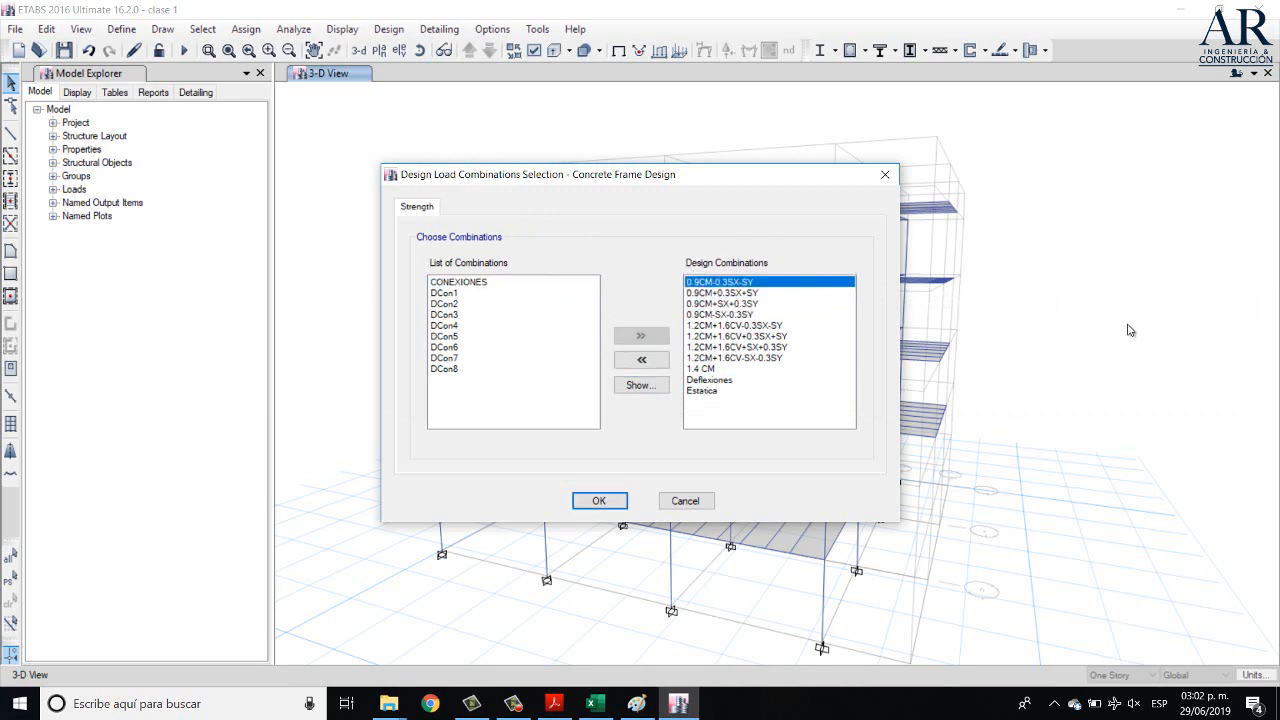
pyautogui.press('Down')
pyautogui.press('Down')
pyautogui.press('Down')
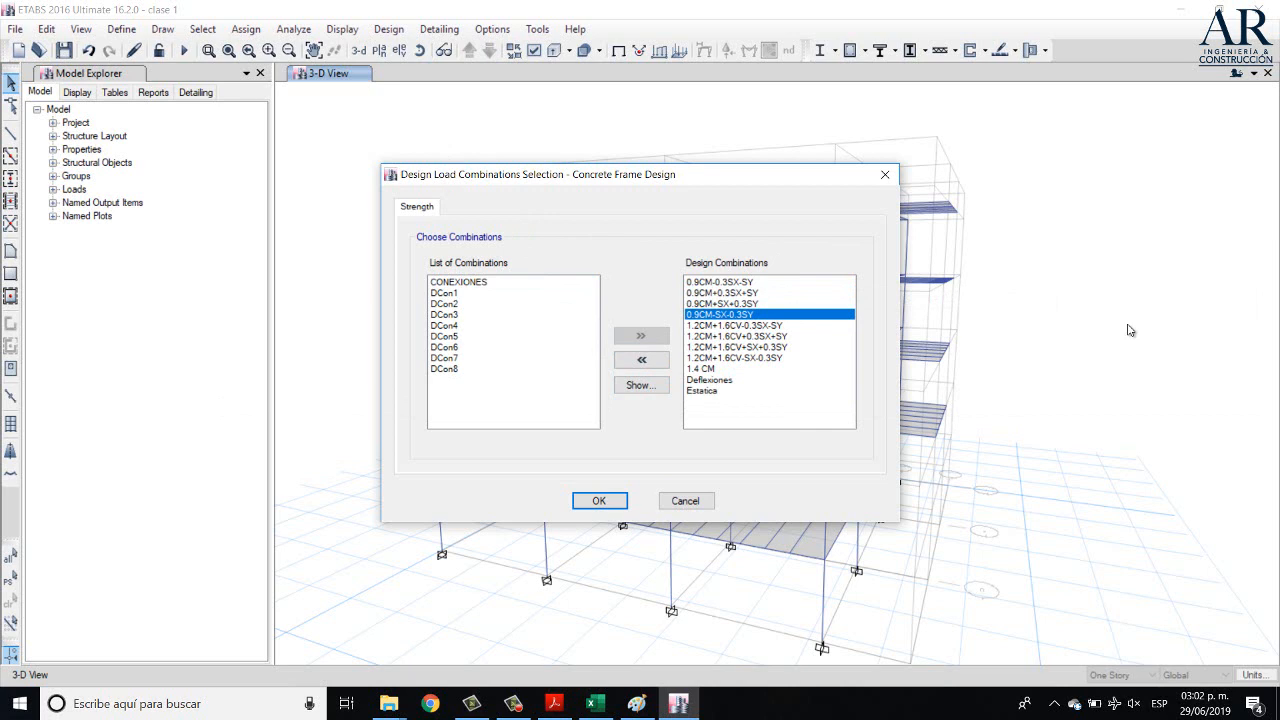
pyautogui.press('Down')
pyautogui.press('Down')
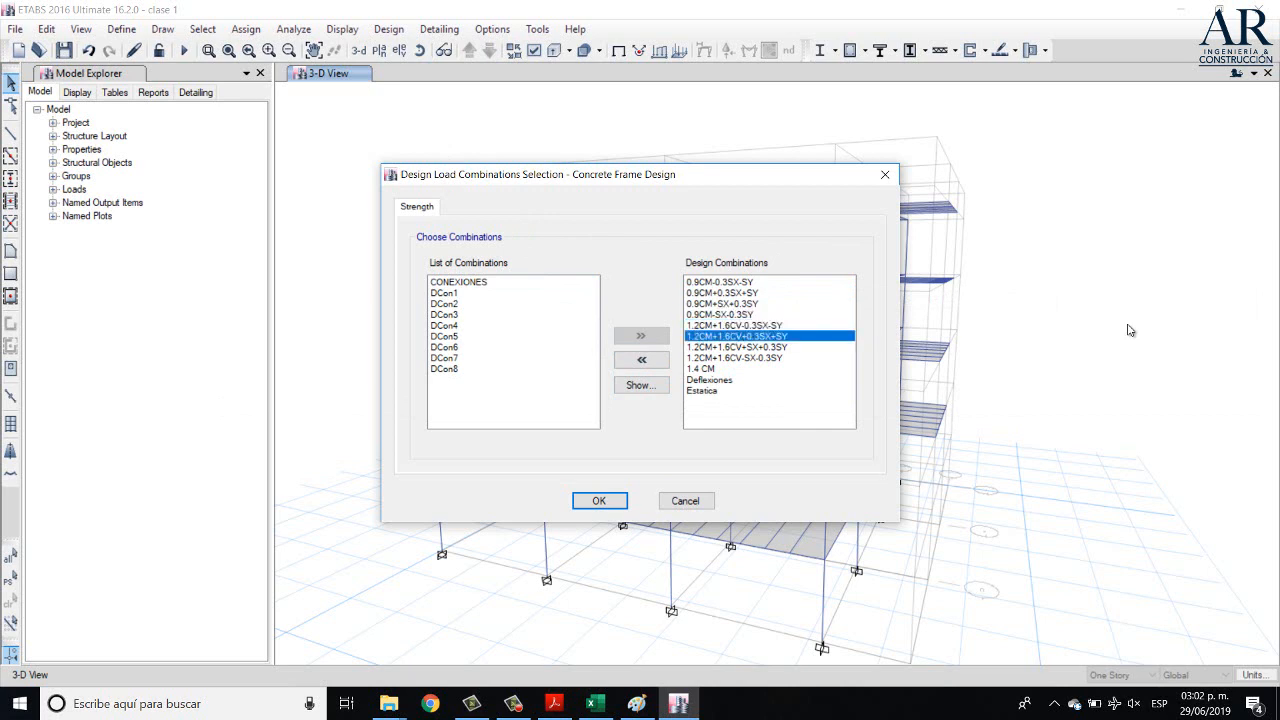
pyautogui.press('Down')
pyautogui.press('Down')
pyautogui.press('Down')
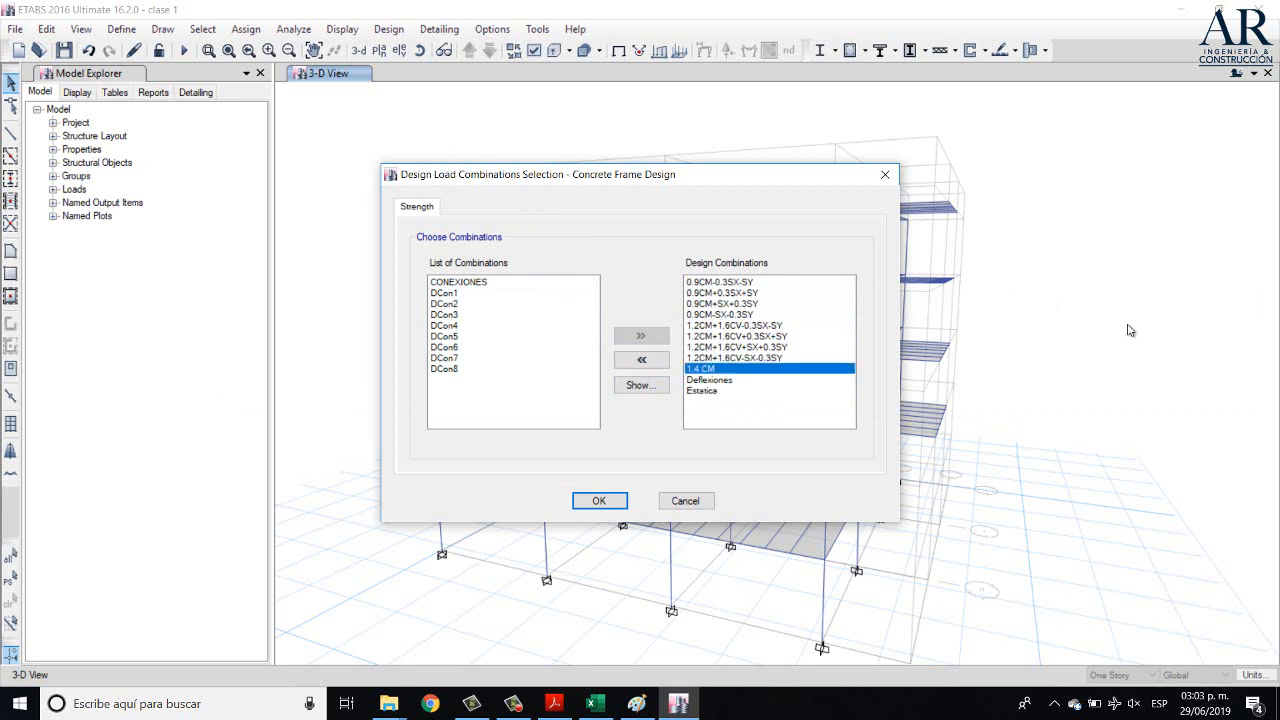
pyautogui.press('Down')
pyautogui.press('Down')
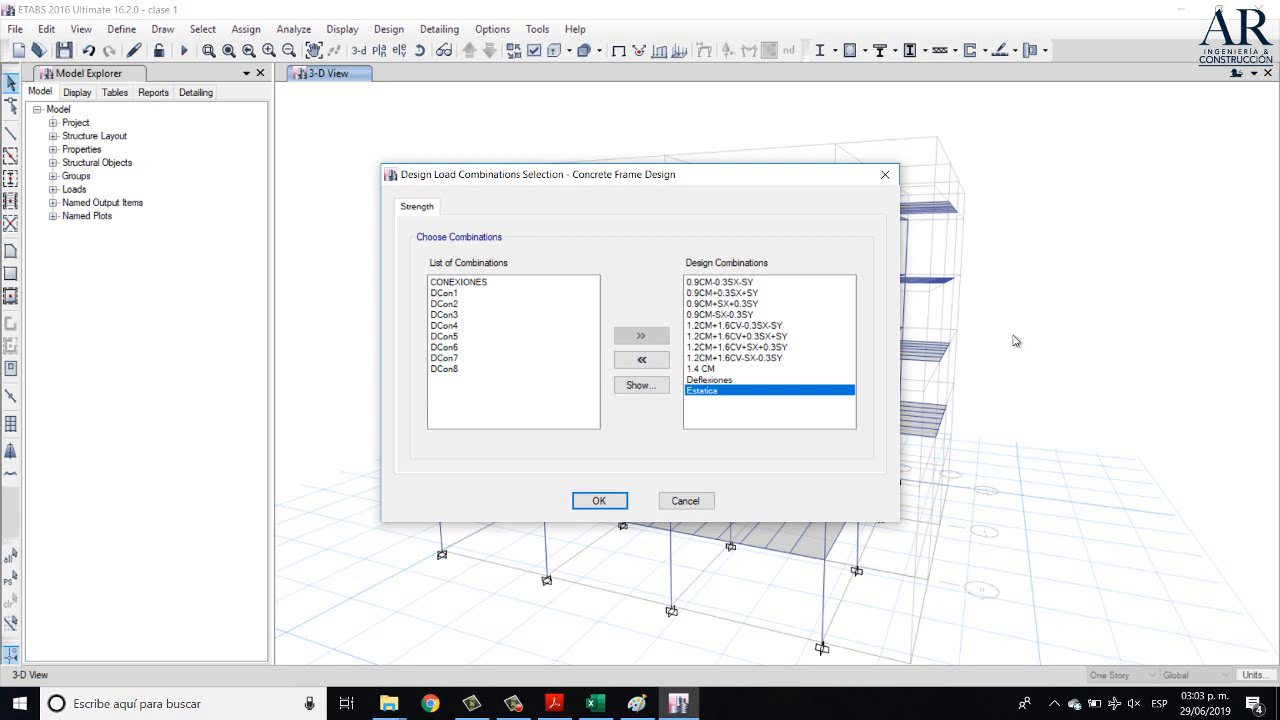
# - Remove the Estatica combination from the design combinations
pyautogui.click(724, 370)
pyautogui.click(716, 392)
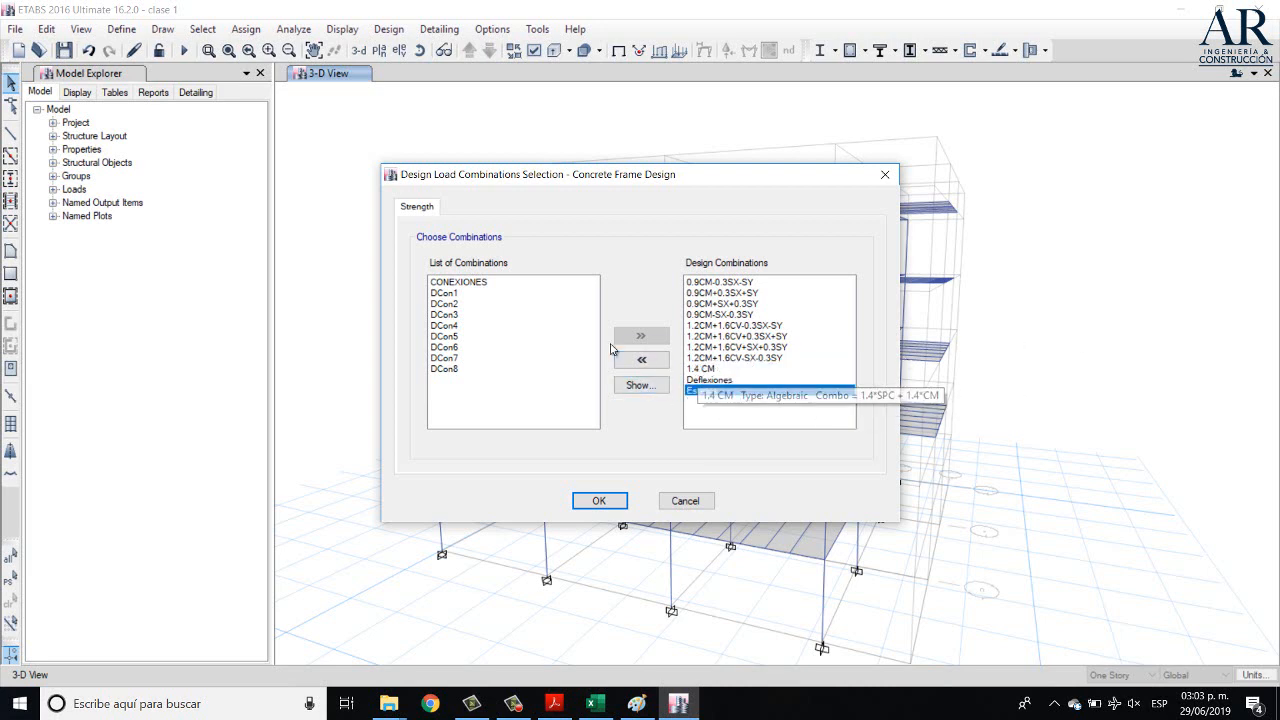
pyautogui.click(641, 359)
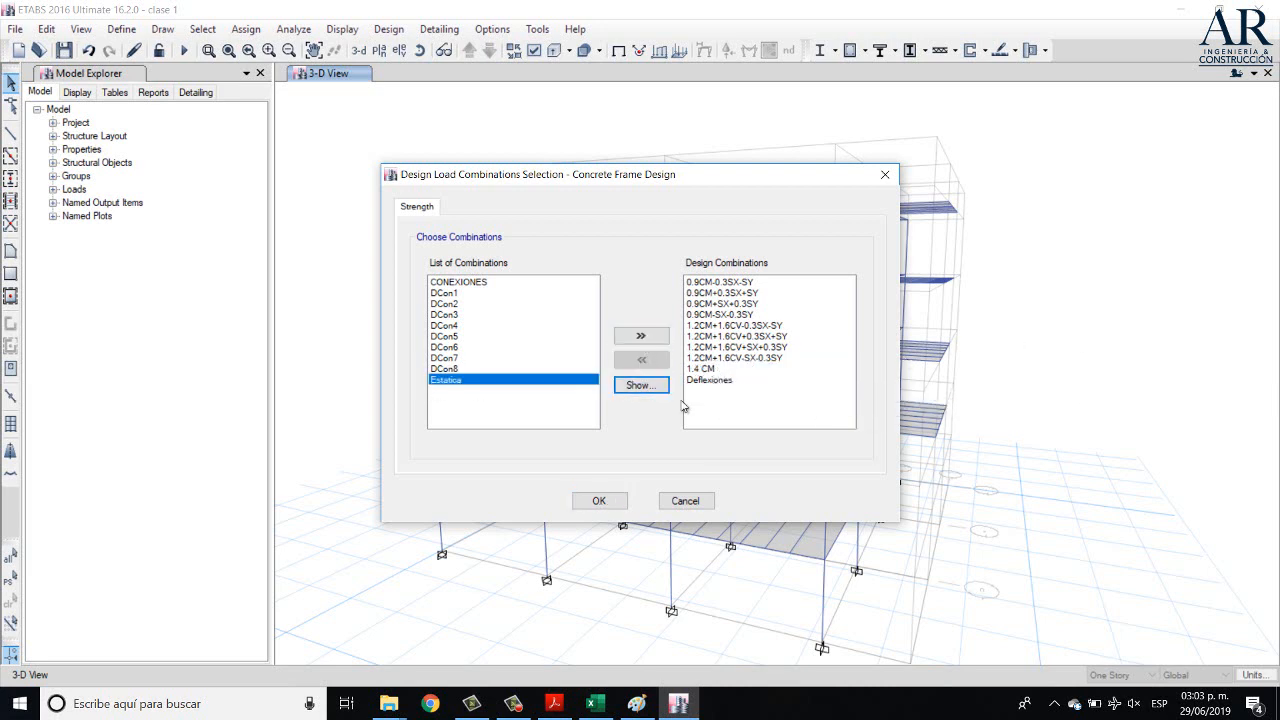
# - Check the chosen and excluded combinations and accept the design load combination selection
pyautogui.moveTo(694, 384); pyautogui.dragTo(706, 246)
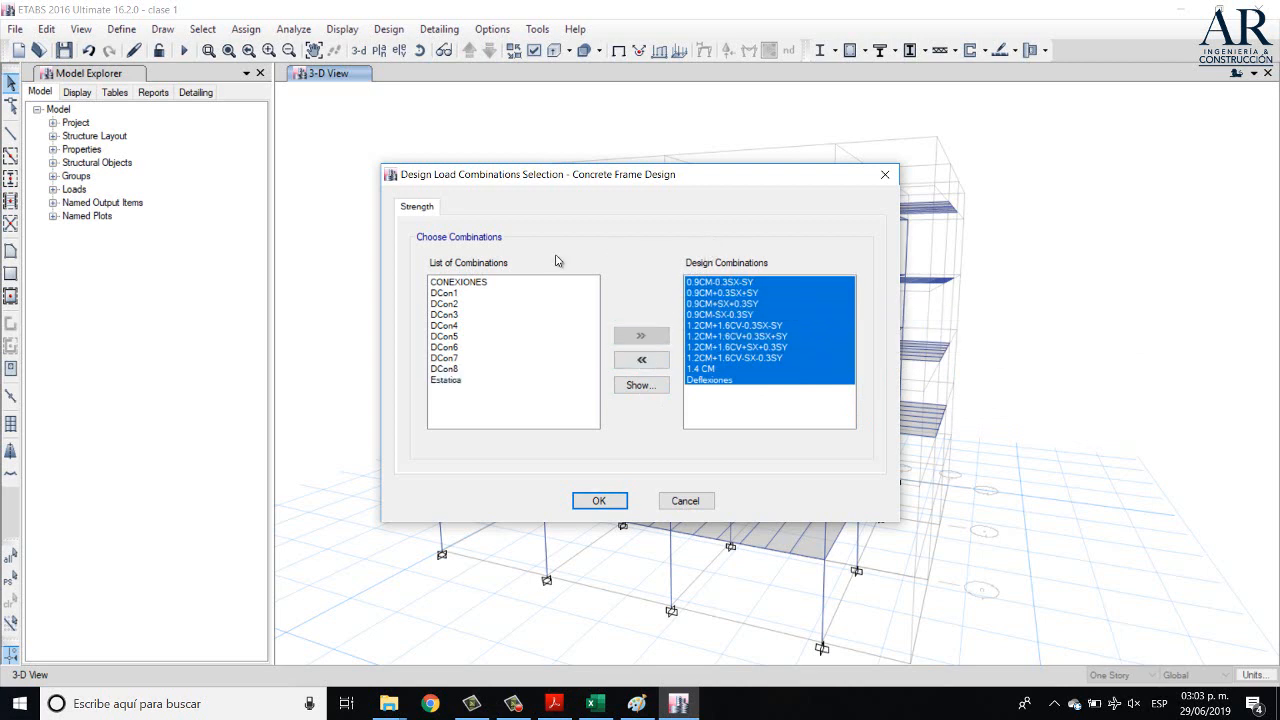
pyautogui.click(479, 283)
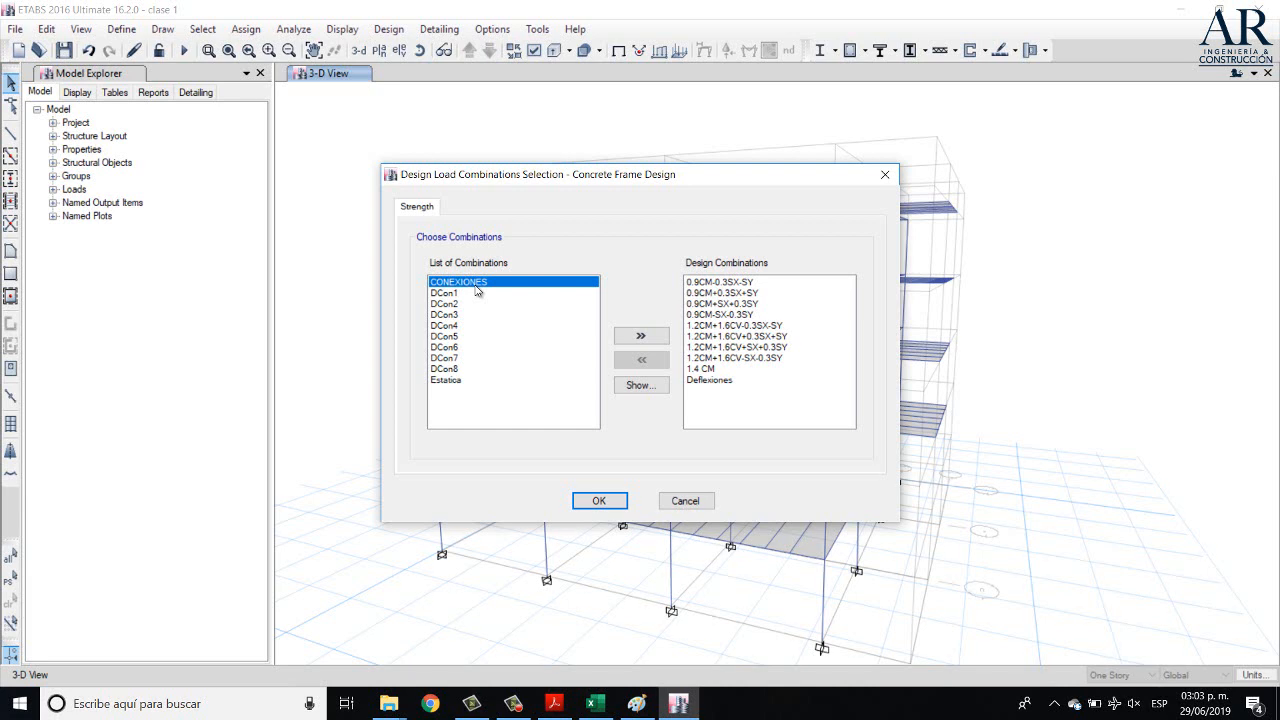
pyautogui.click(449, 382)
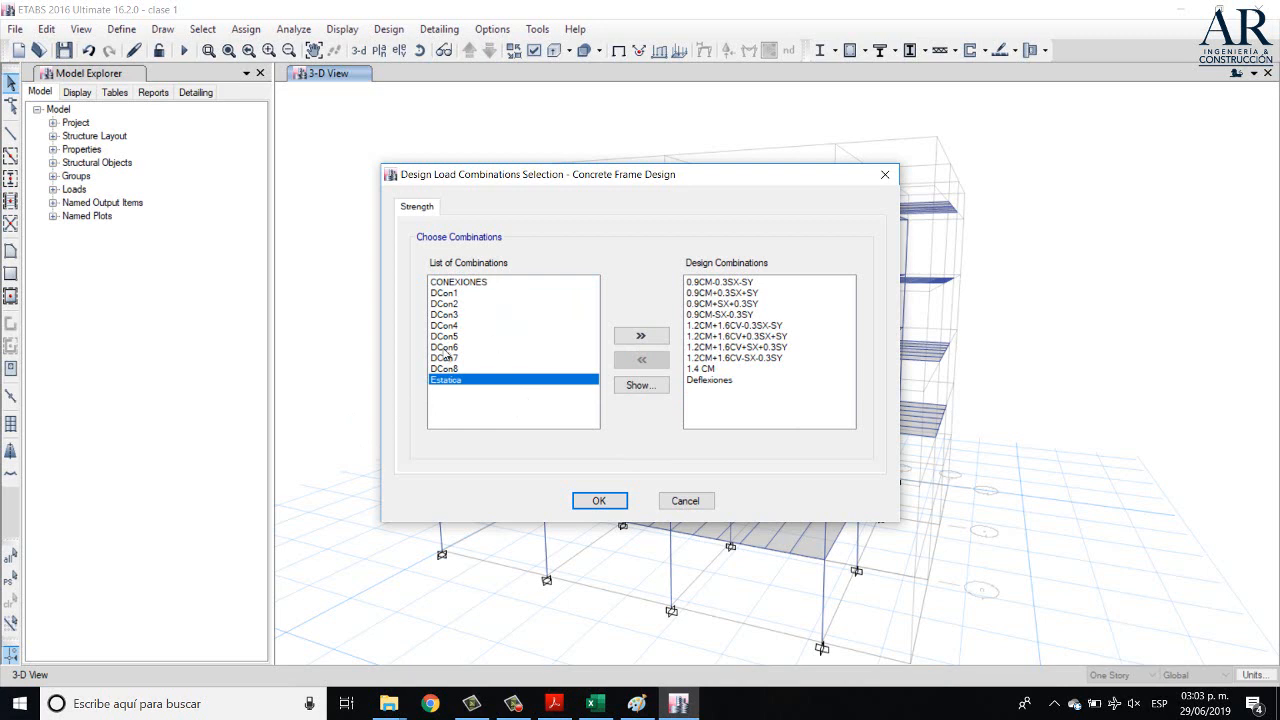
pyautogui.moveTo(450, 318)
pyautogui.click(607, 500)
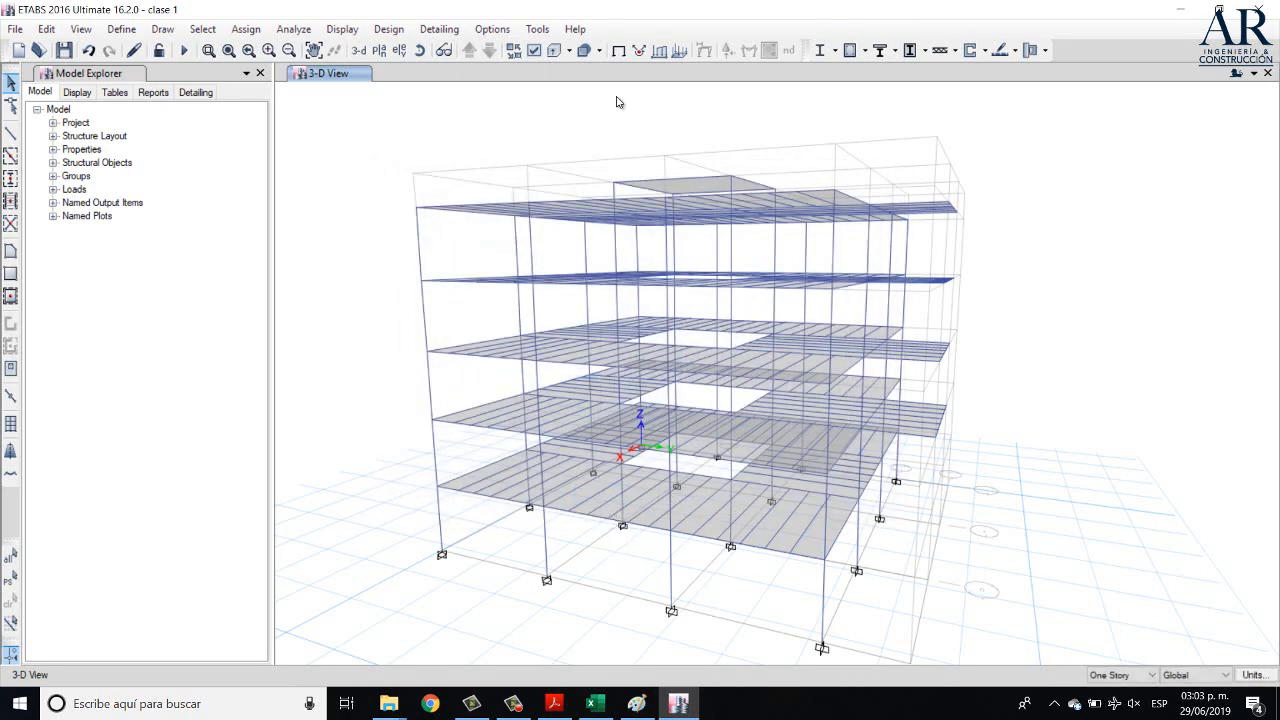
# - In the column rebar selection rules, set the non-seismic longitudinal bars to smallest size #4 and largest size #6
pyautogui.click(864, 50)
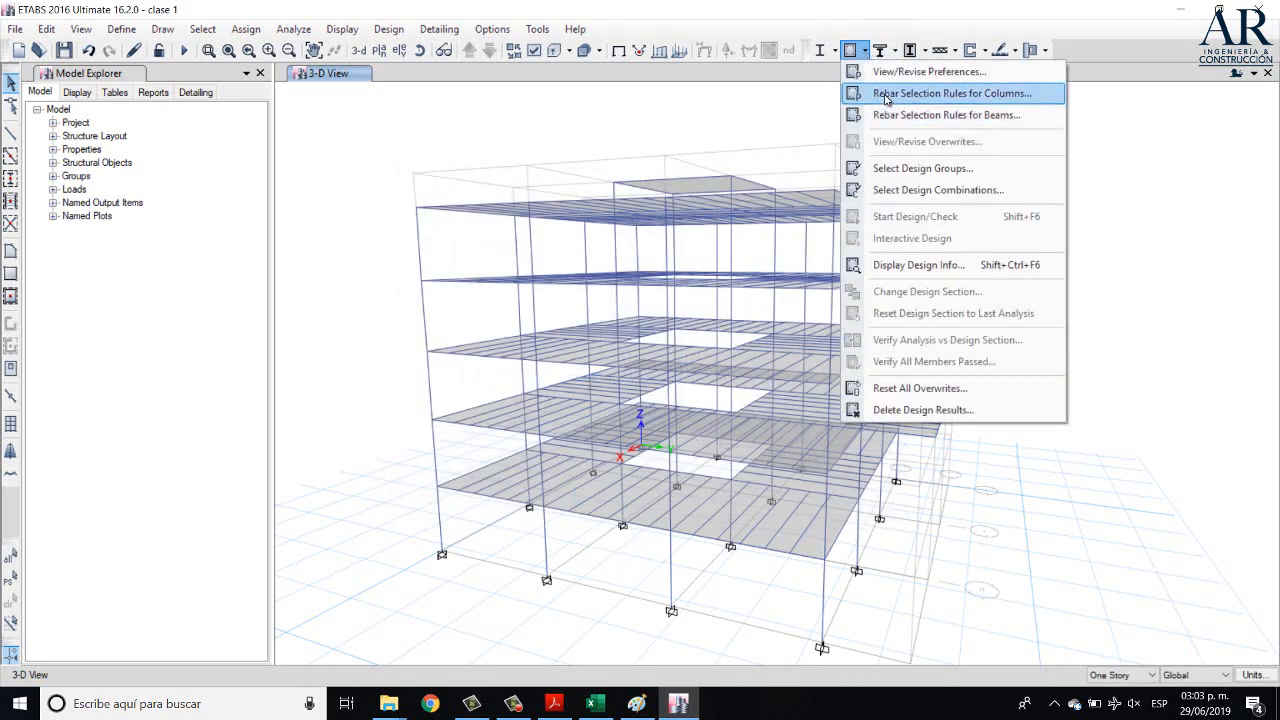
pyautogui.click(885, 95)
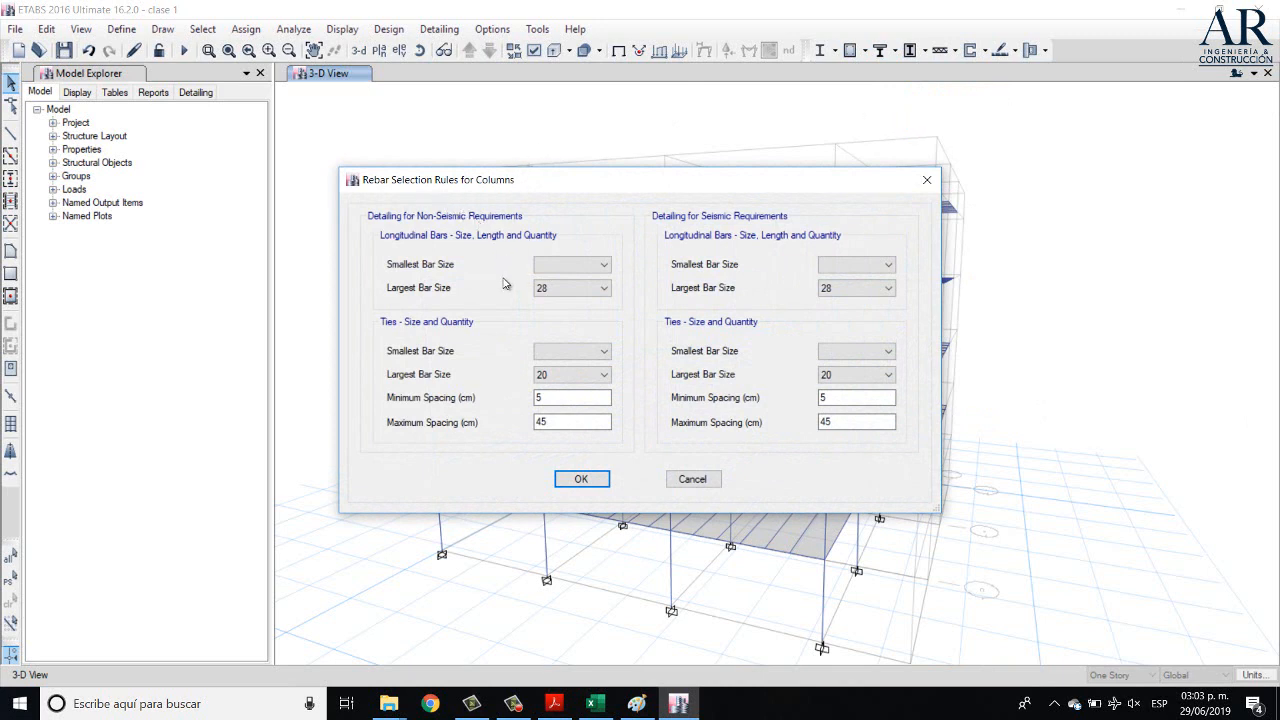
pyautogui.click(568, 265)
pyautogui.click(576, 265)
pyautogui.click(556, 266)
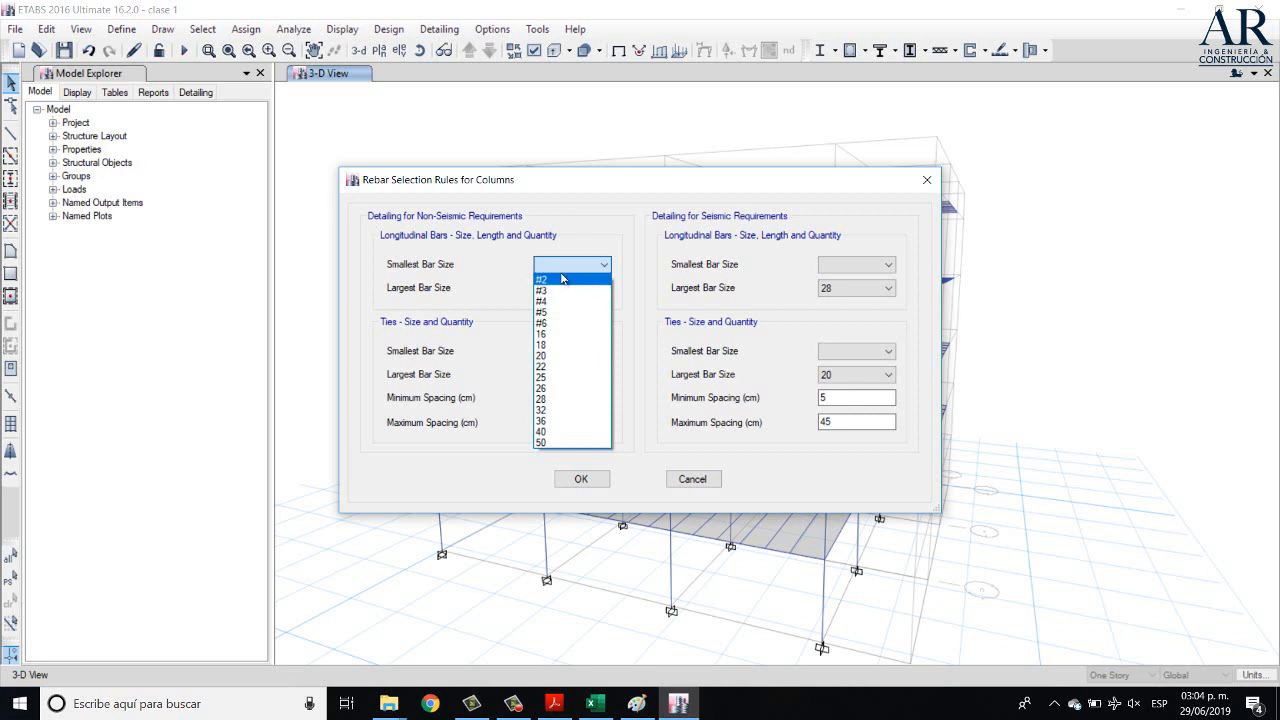
pyautogui.click(563, 301)
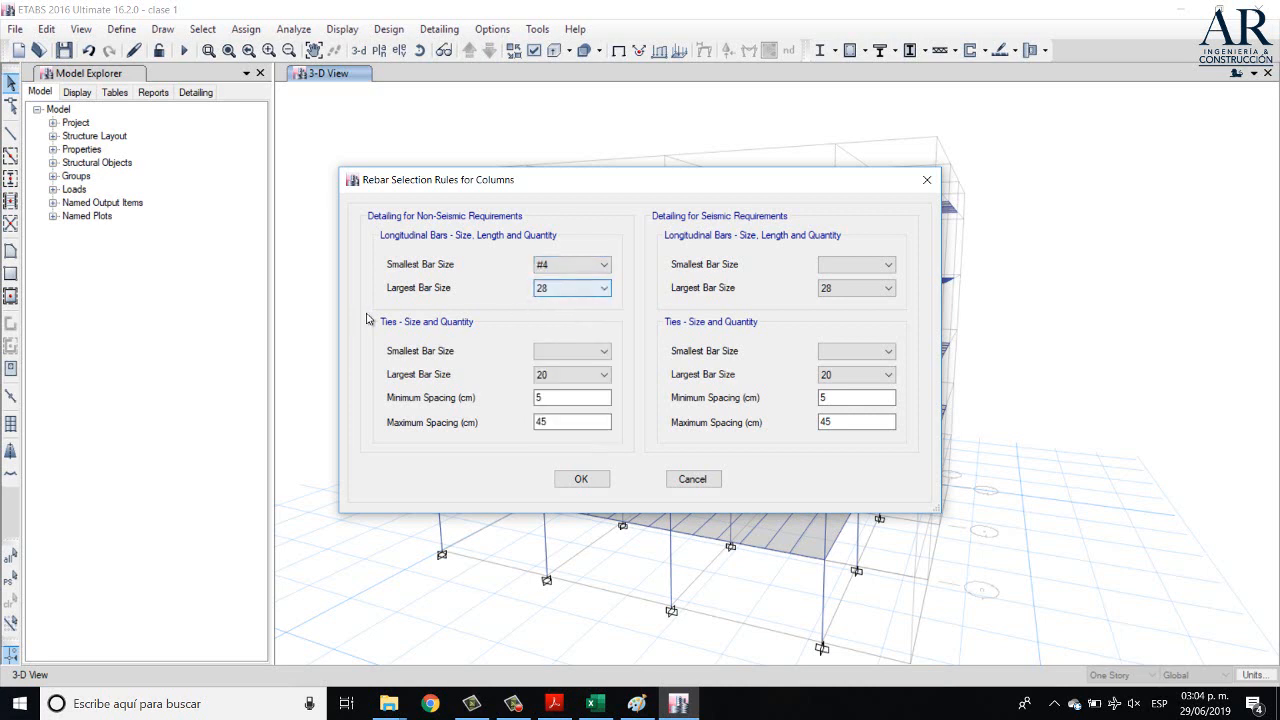
pyautogui.click(568, 288)
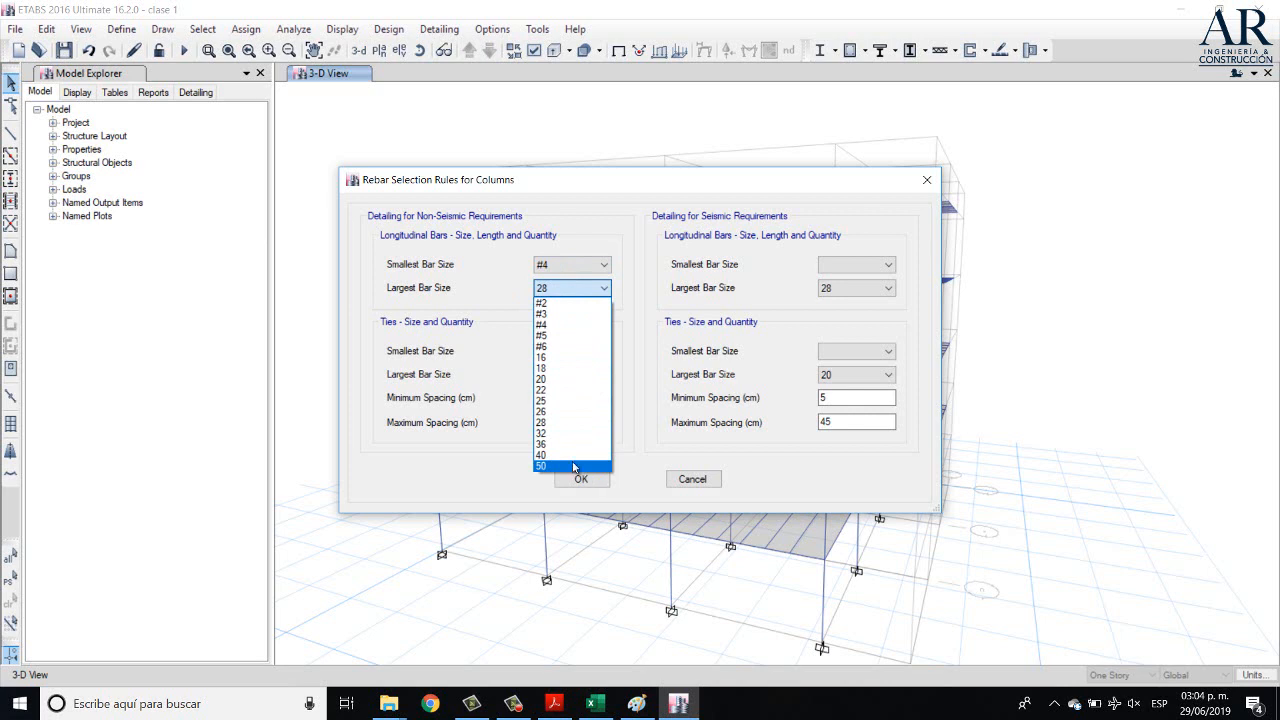
pyautogui.click(565, 346)
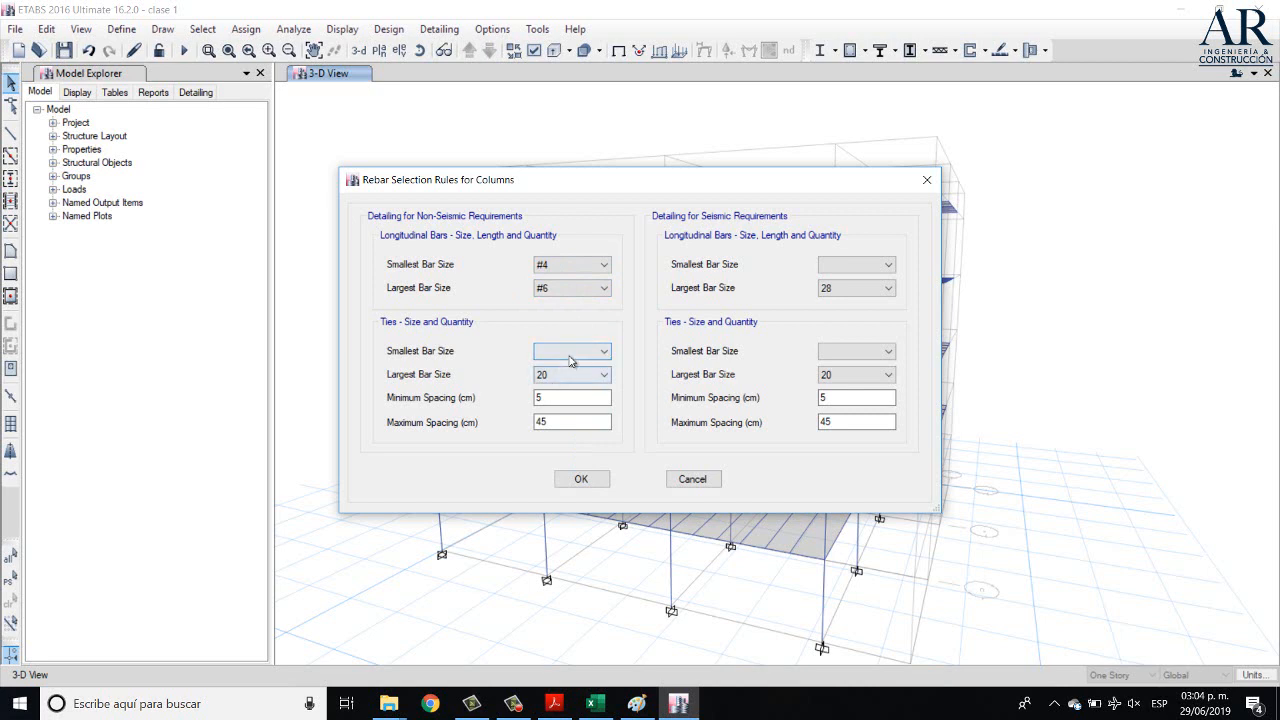
# - Set the columns' non-seismic ties to smallest bar size #2 and largest bar size #4, and check the tie spacing limits
pyautogui.click(577, 352)
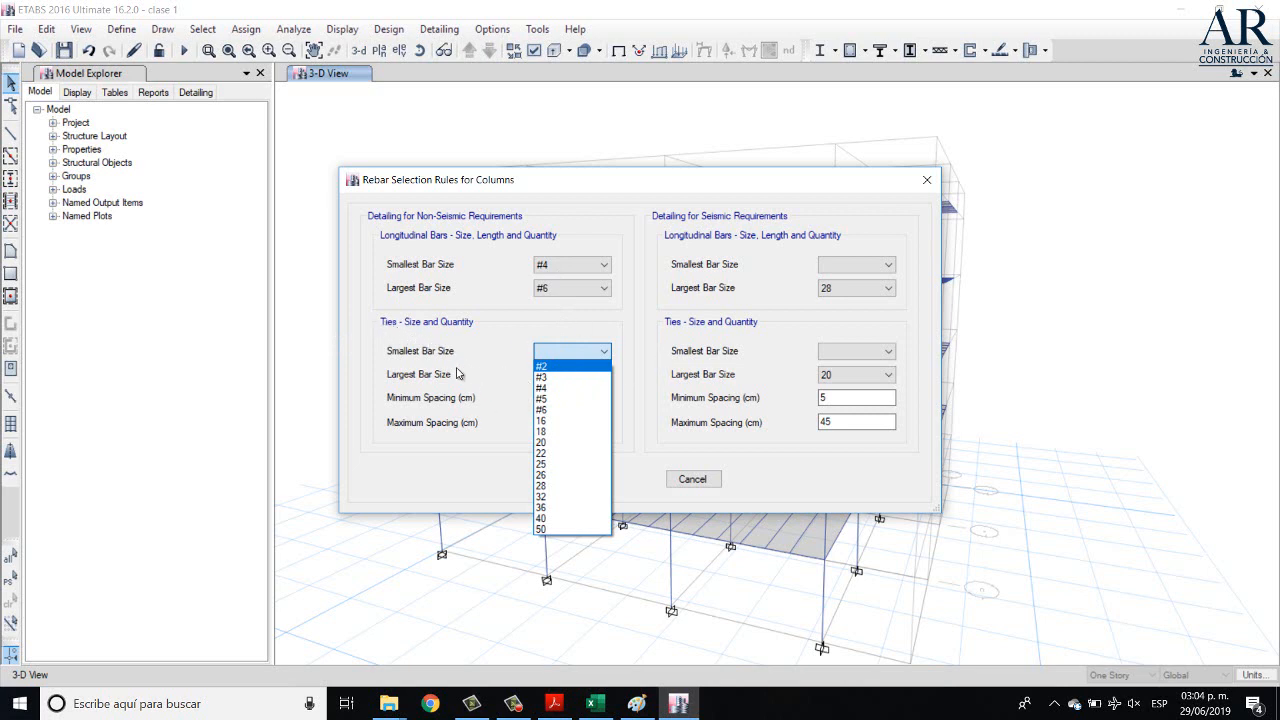
pyautogui.click(556, 366)
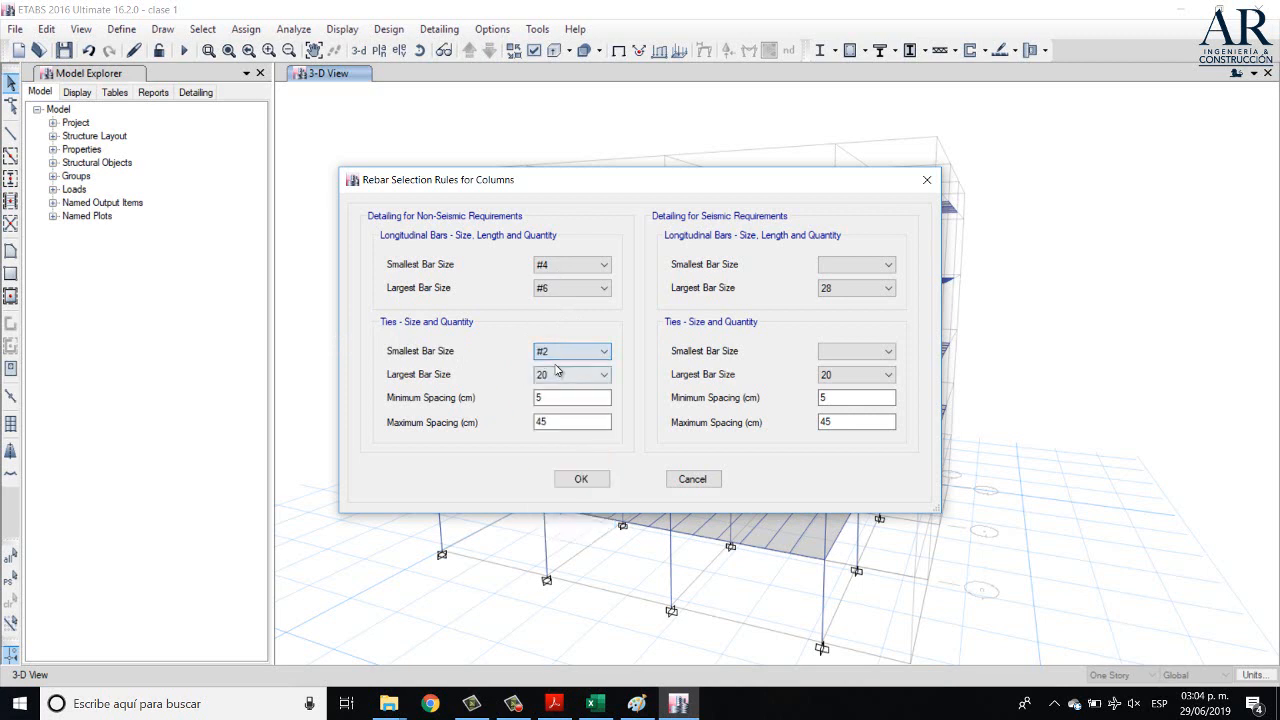
pyautogui.click(559, 375)
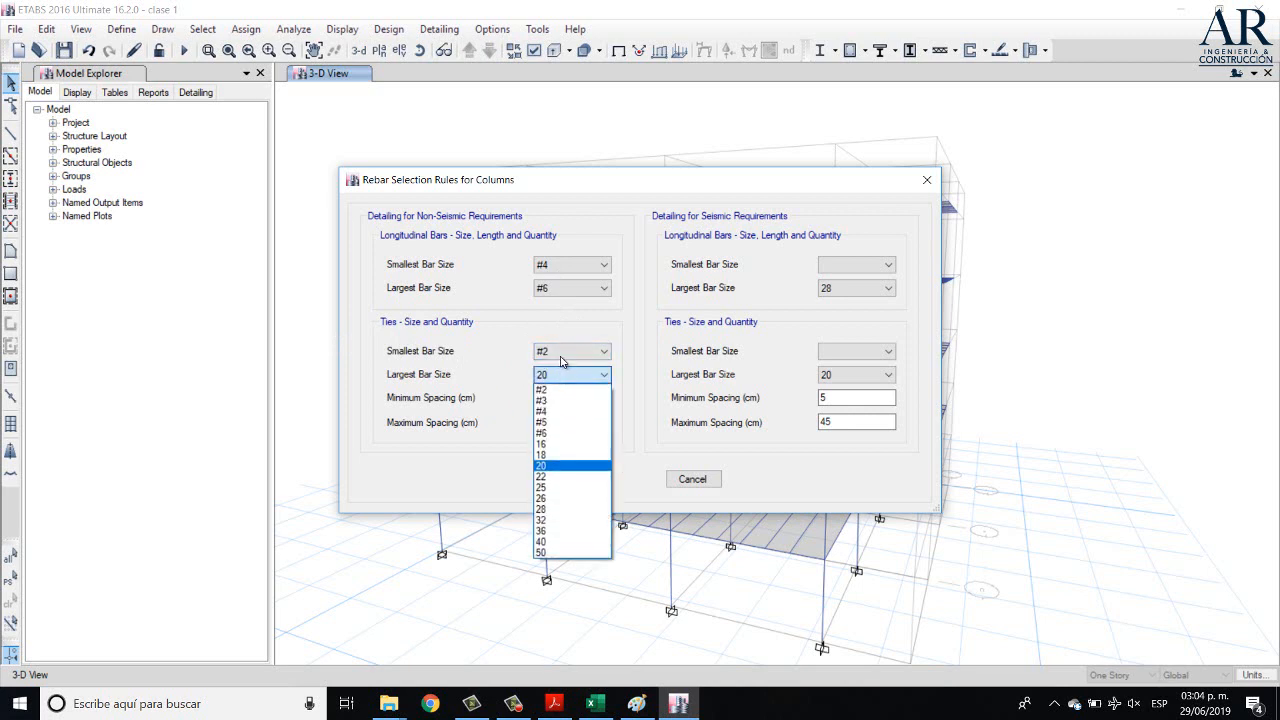
pyautogui.click(550, 412)
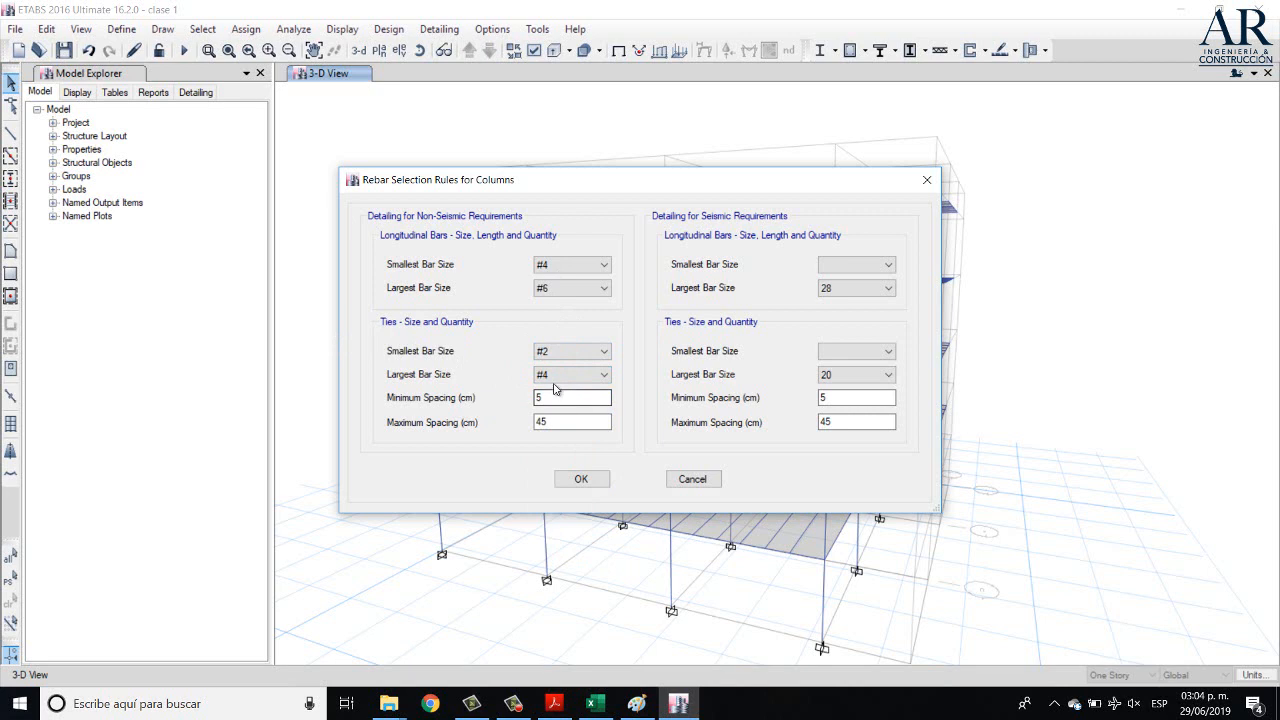
pyautogui.click(553, 400)
pyautogui.click(550, 424)
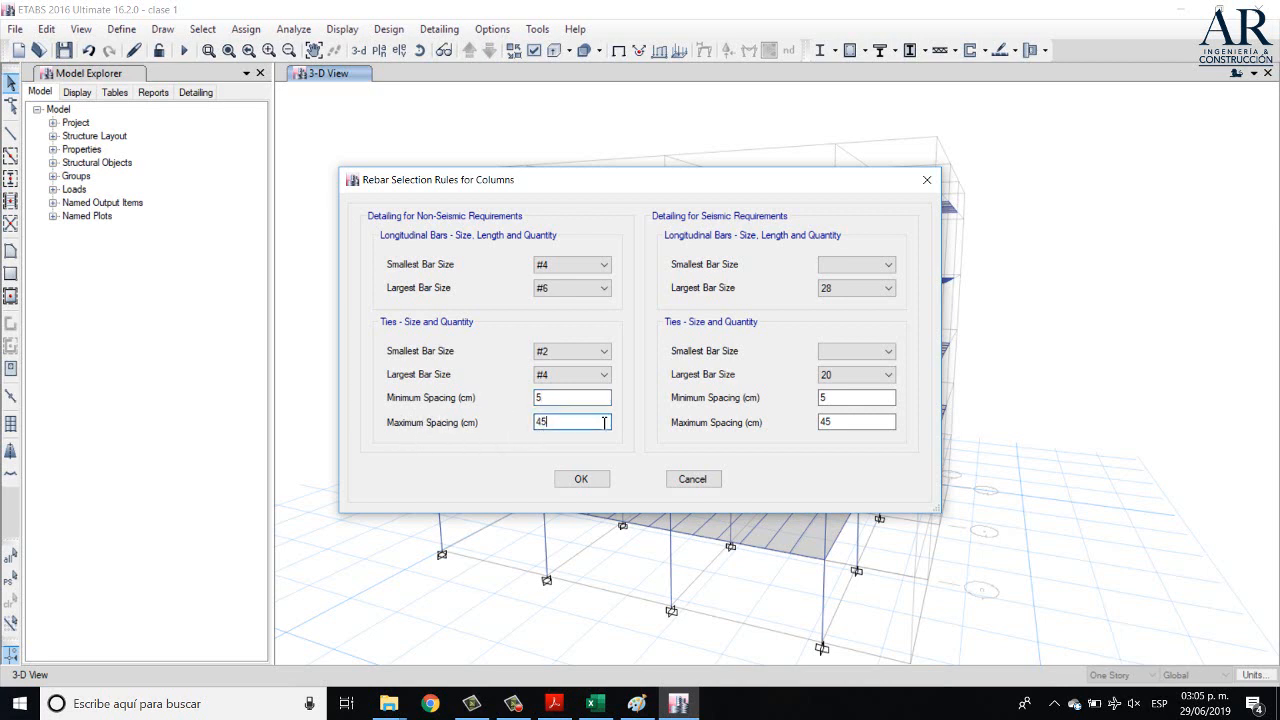
pyautogui.click(552, 400)
# - Set the columns' seismic longitudinal bars to smallest size #4 and largest size #6
pyautogui.click(866, 266)
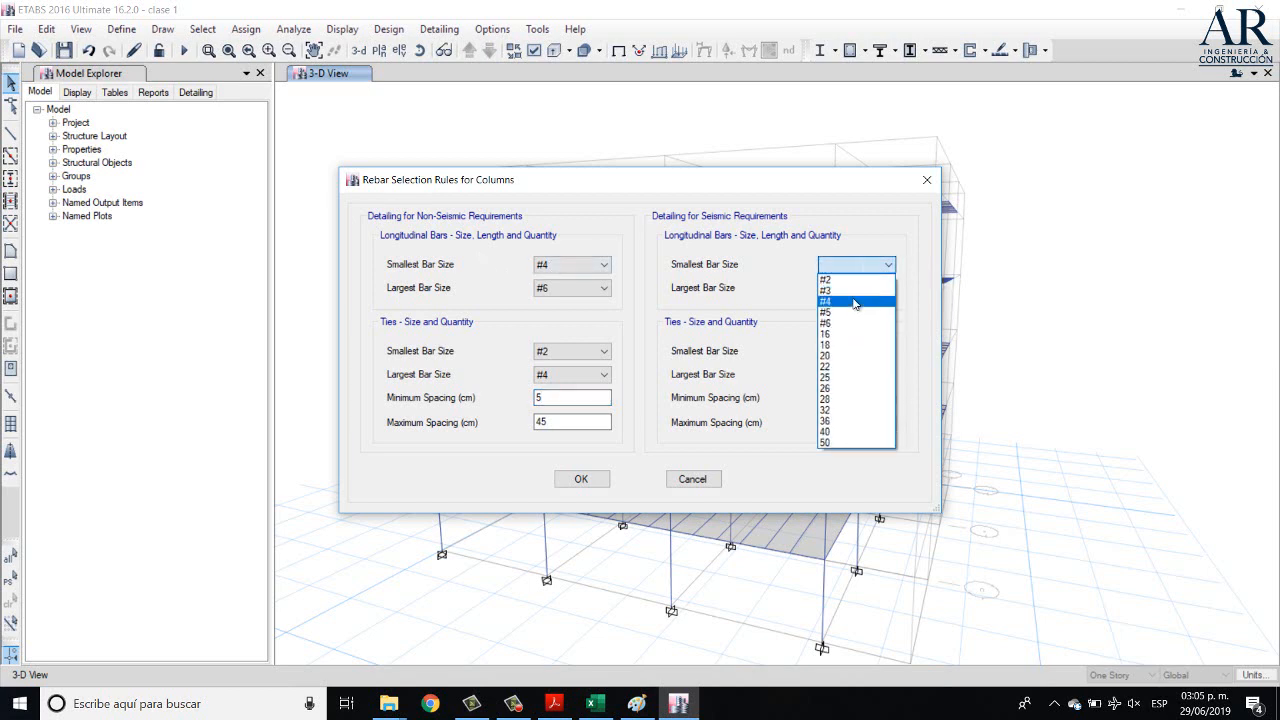
pyautogui.click(856, 297)
pyautogui.click(856, 289)
pyautogui.click(848, 346)
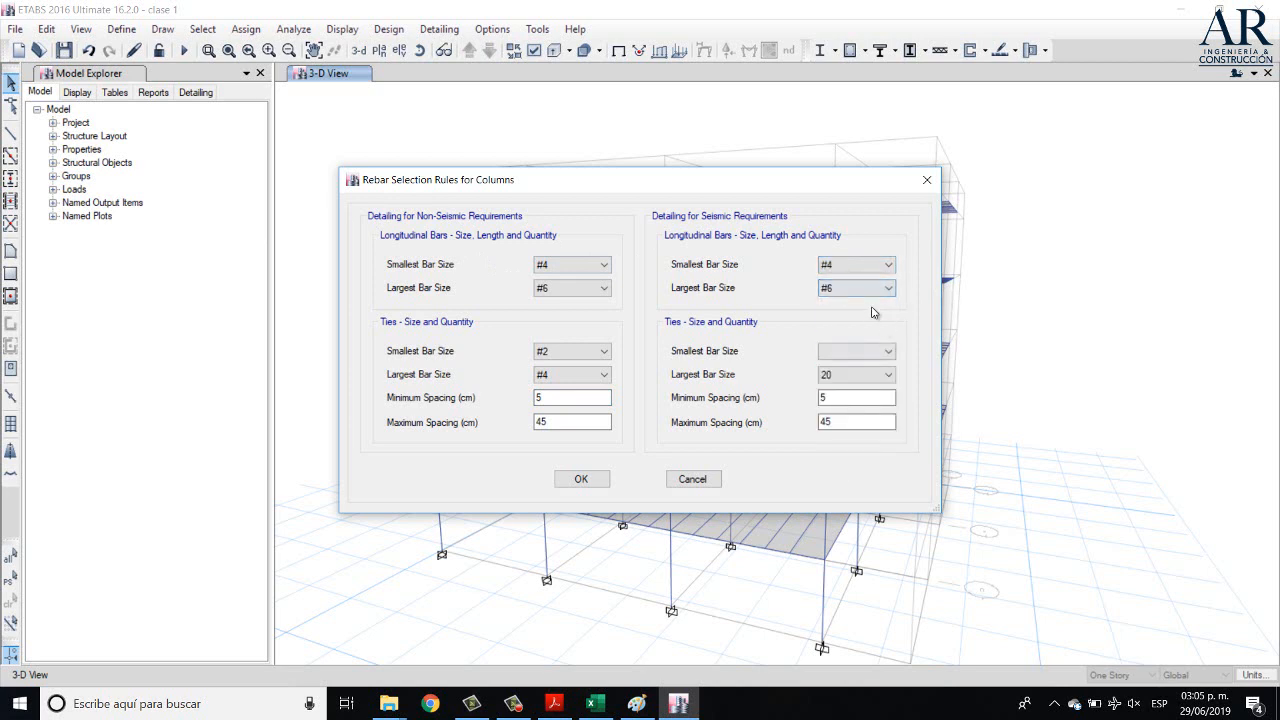
# - Set the columns' seismic ties to smallest bar size #2 and largest bar size #4
pyautogui.click(846, 352)
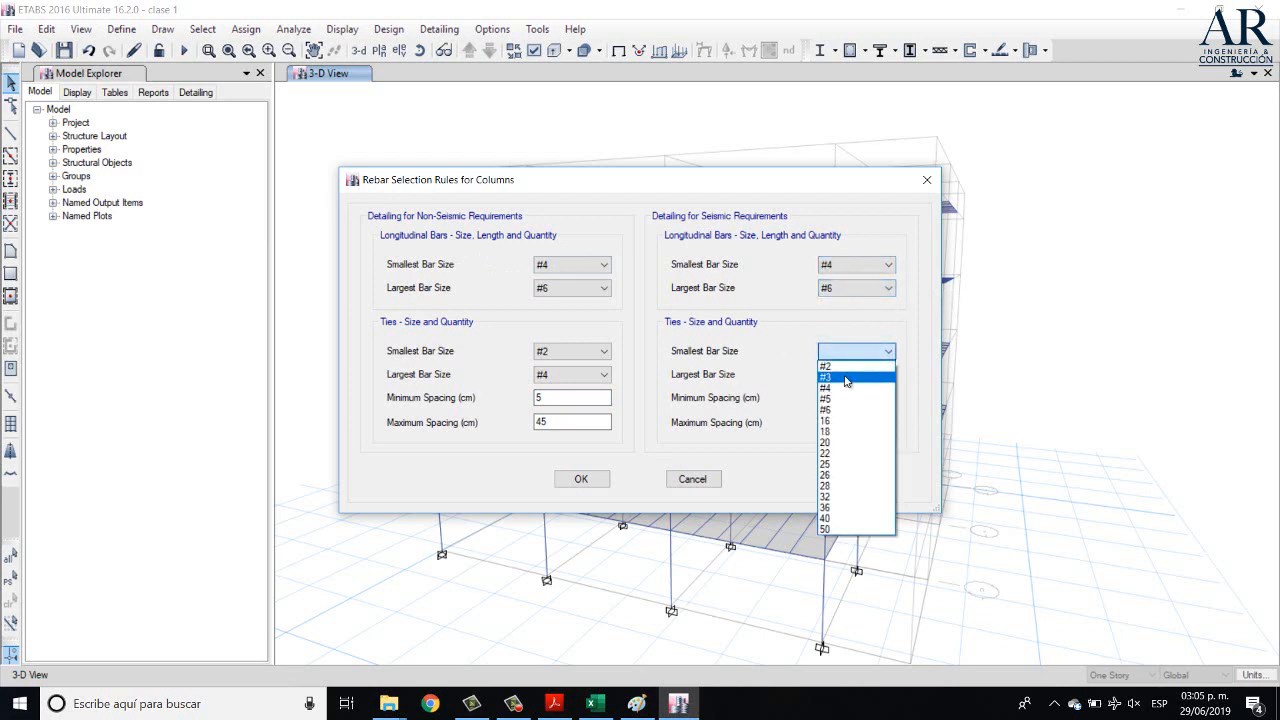
pyautogui.click(843, 366)
pyautogui.click(850, 375)
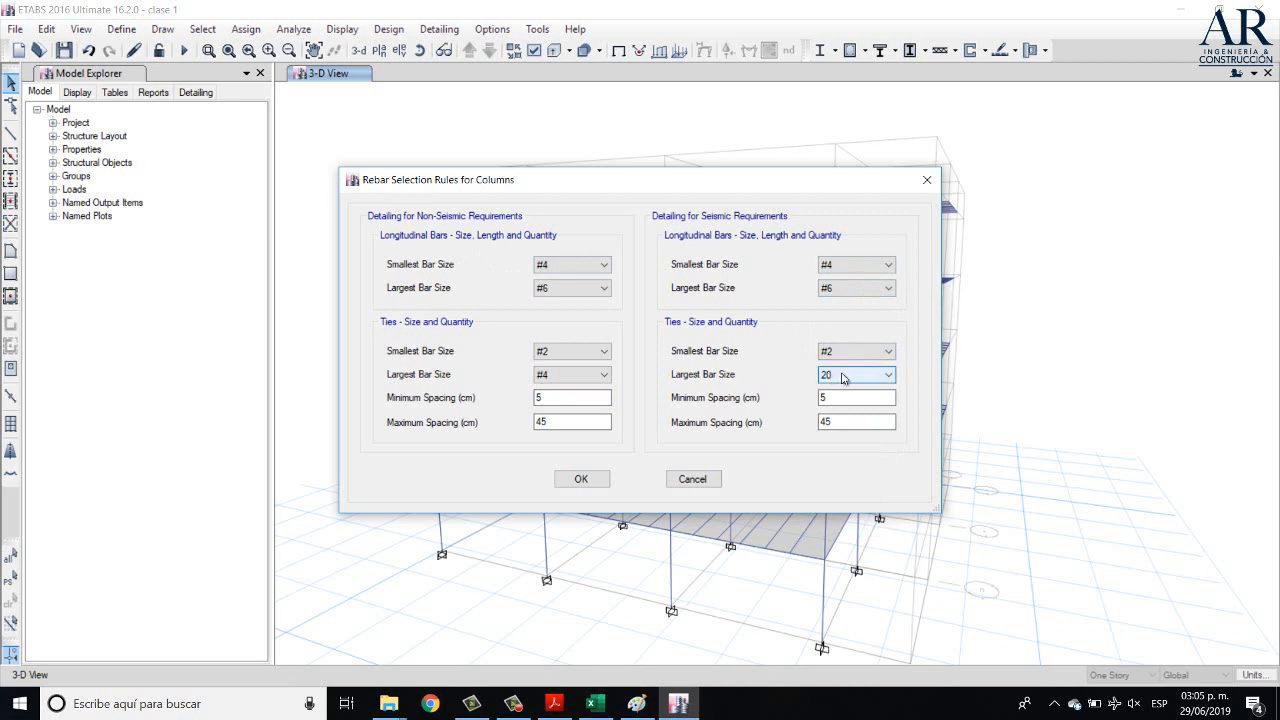
pyautogui.click(848, 411)
# - Set the columns' minimum tie spacing to 7 cm for both non-seismic and seismic detailing, and accept the column rules
pyautogui.click(848, 400)
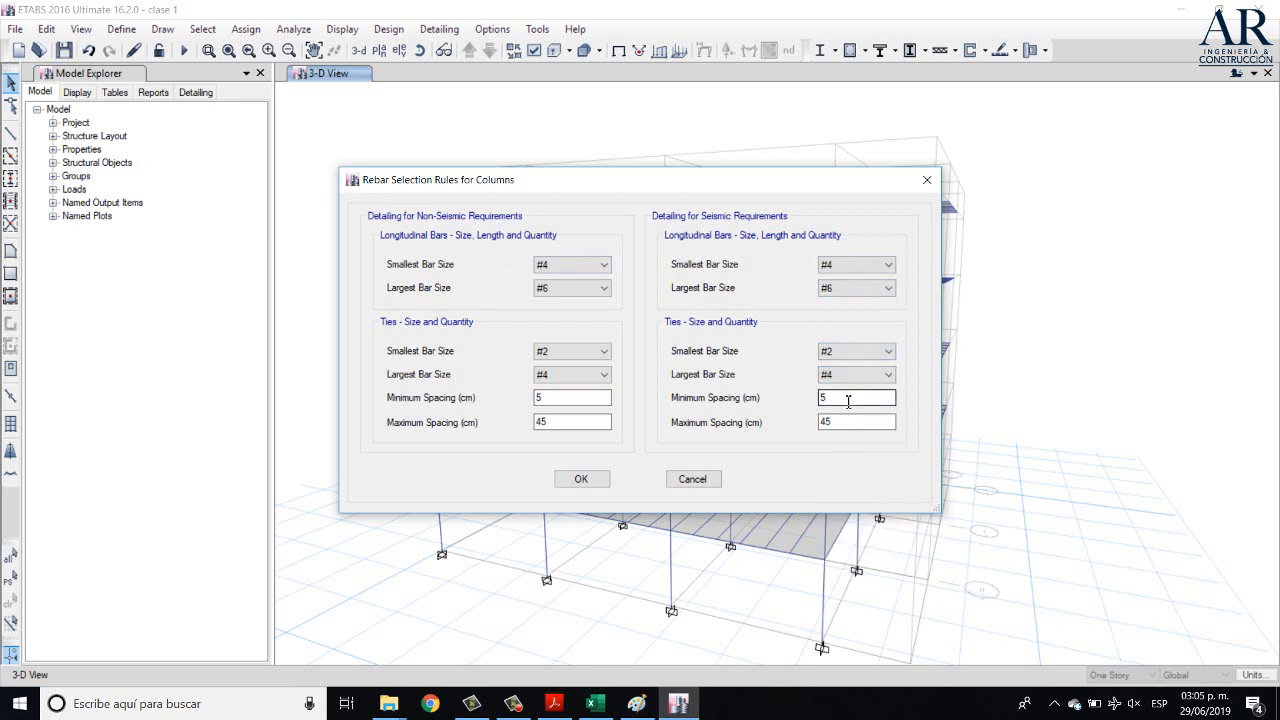
pyautogui.click(845, 423)
pyautogui.click(852, 397)
pyautogui.click(579, 400)
pyautogui.doubleClick(855, 398)
pyautogui.press('BackSpace')
pyautogui.write('7')
pyautogui.click(581, 480)
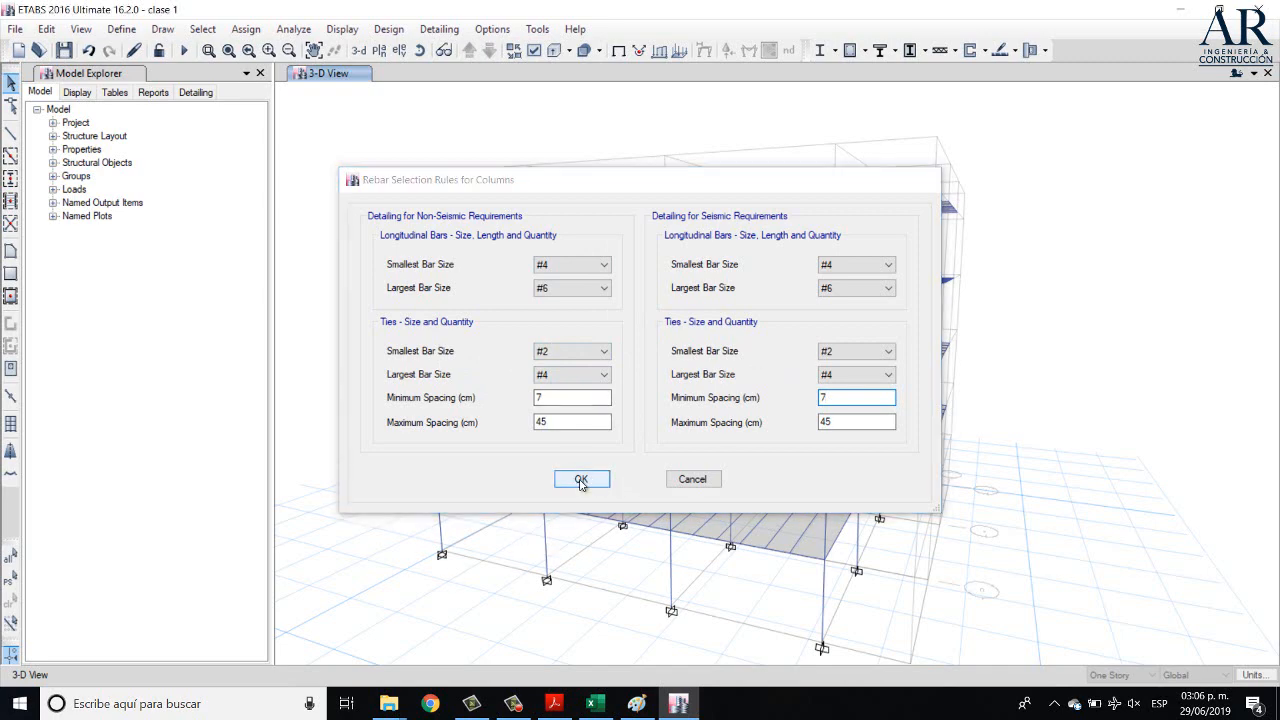
# - Open the concrete frame rebar selection rules for beams and set the non-seismic smallest top and bottom bar sizes to #3
pyautogui.click(866, 50)
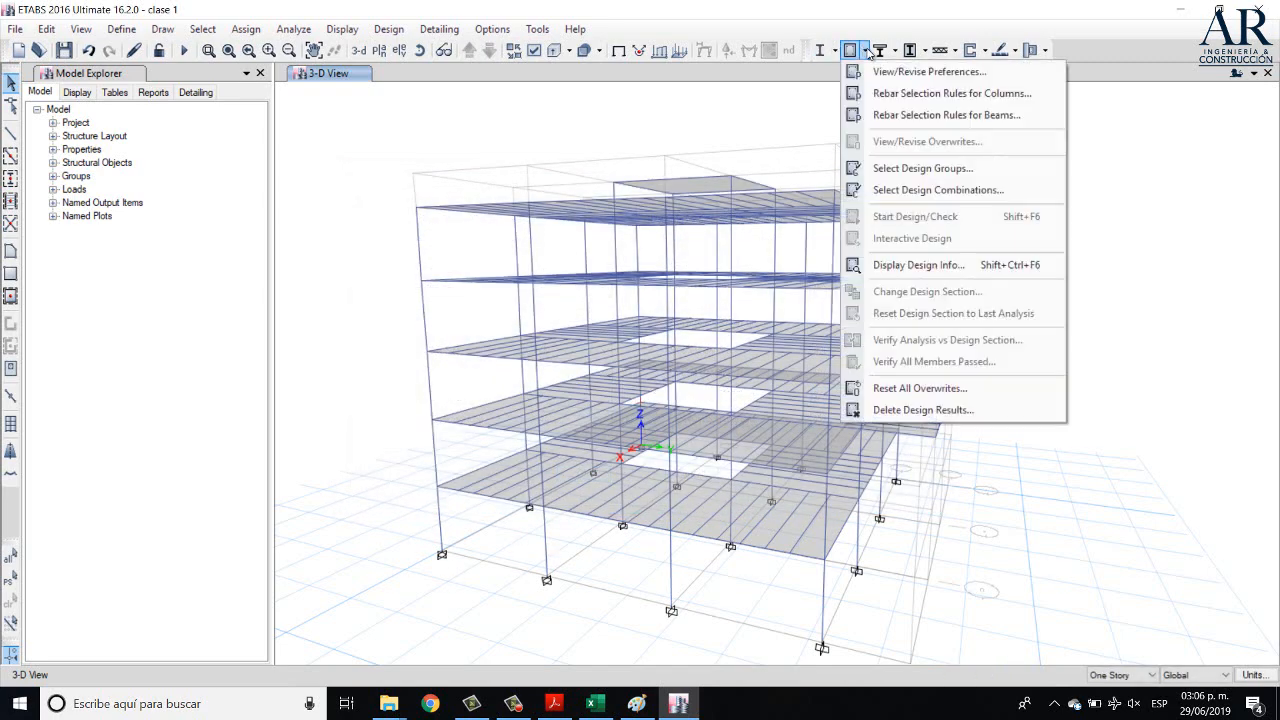
pyautogui.click(866, 50)
pyautogui.click(866, 50)
pyautogui.click(870, 51)
pyautogui.click(870, 51)
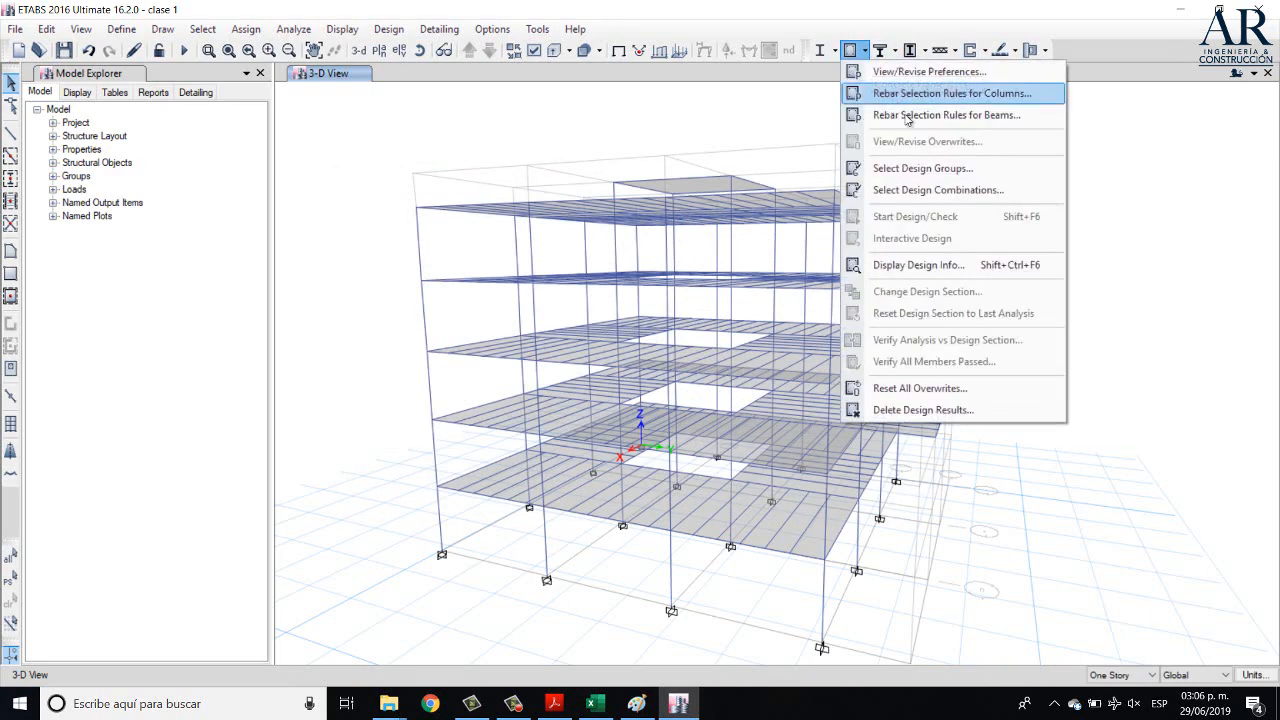
pyautogui.click(907, 116)
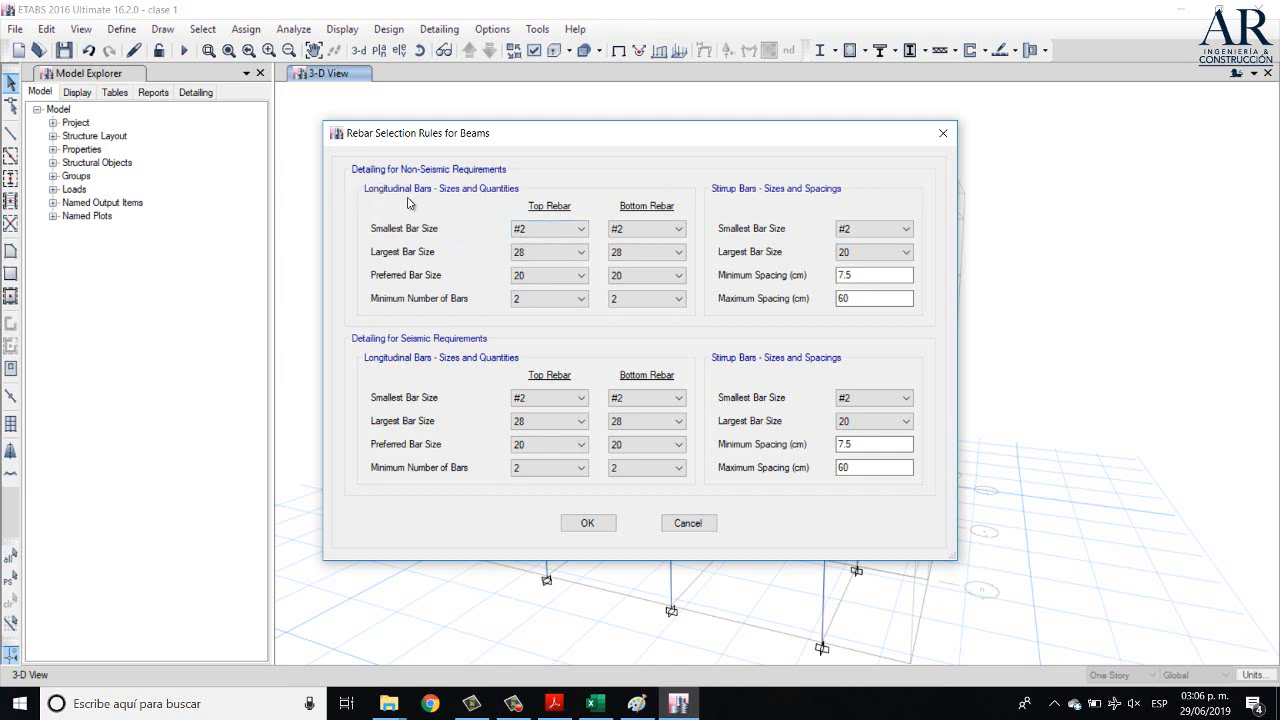
pyautogui.click(576, 229)
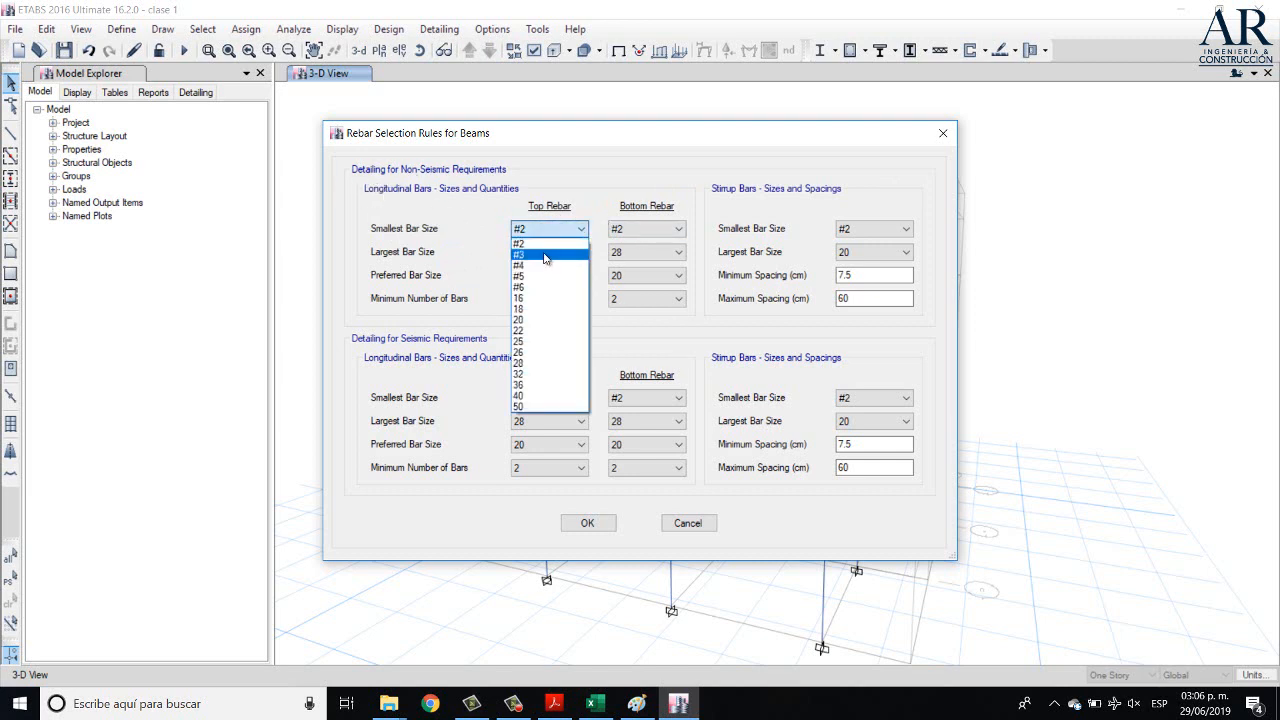
pyautogui.click(544, 256)
pyautogui.click(660, 230)
pyautogui.click(640, 254)
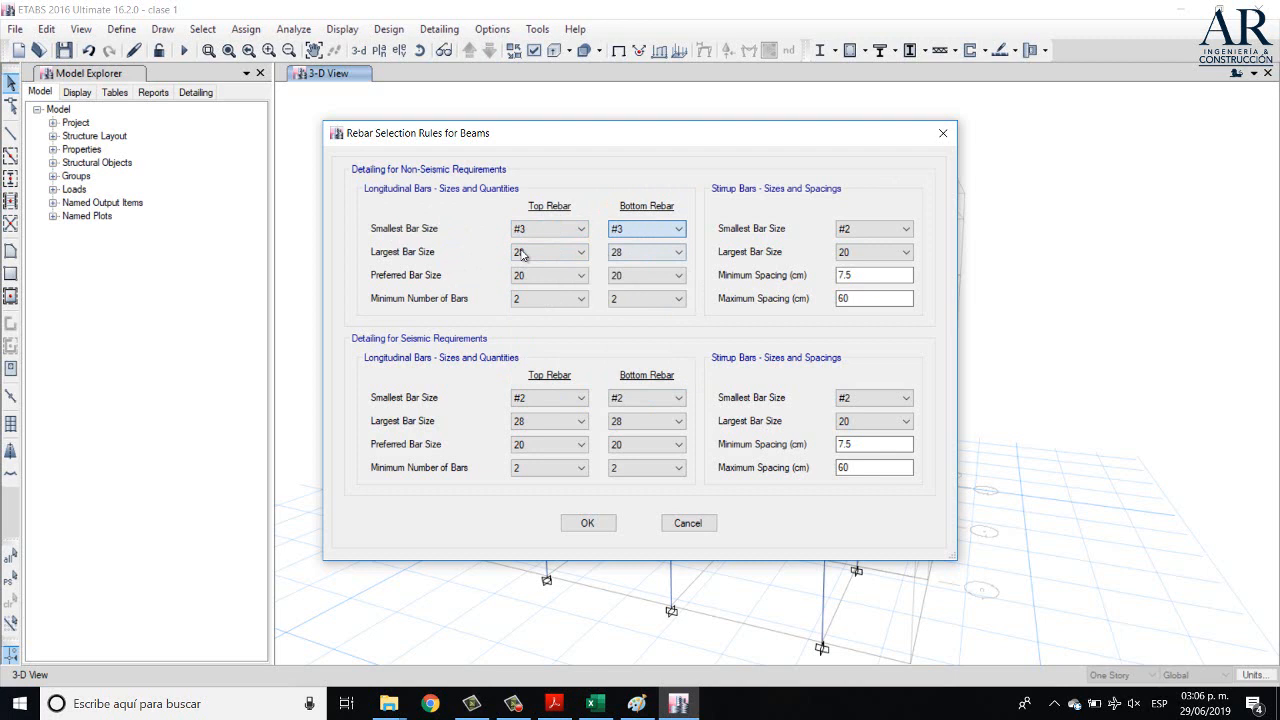
# - Set the beams' non-seismic largest bar size to #6 for both top and bottom rebar
pyautogui.click(572, 253)
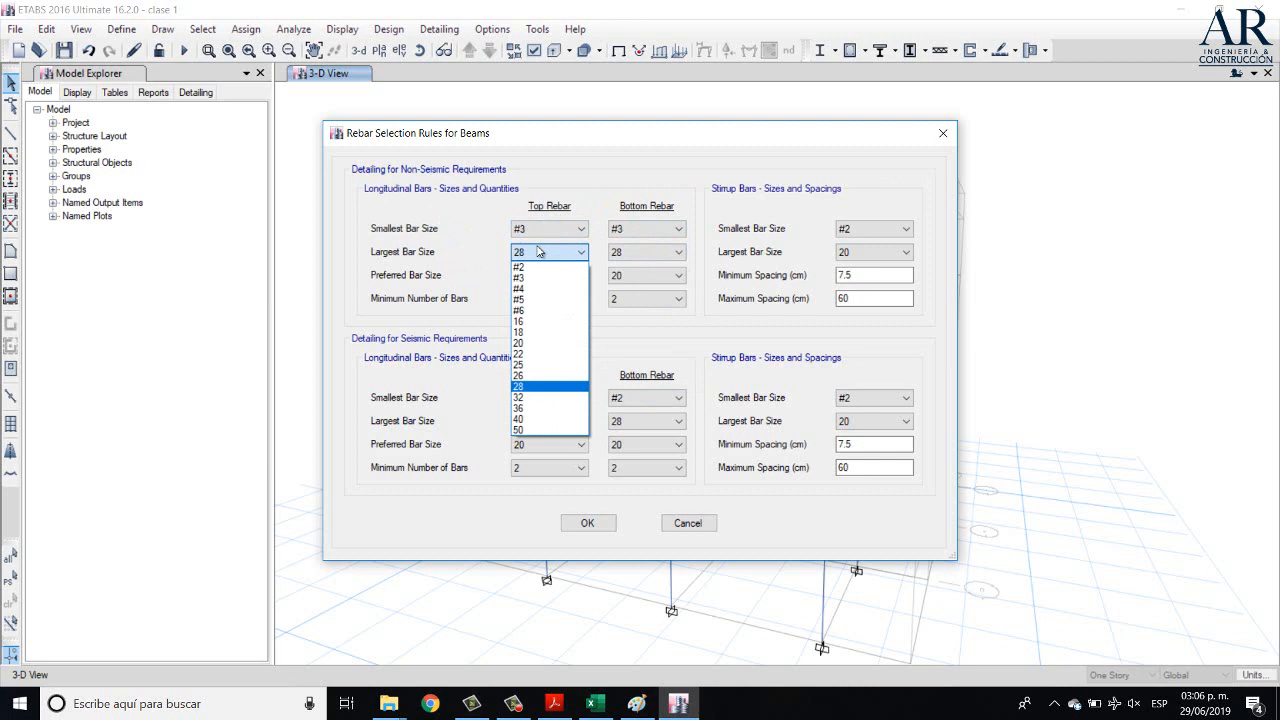
pyautogui.click(540, 310)
pyautogui.click(641, 252)
pyautogui.click(640, 310)
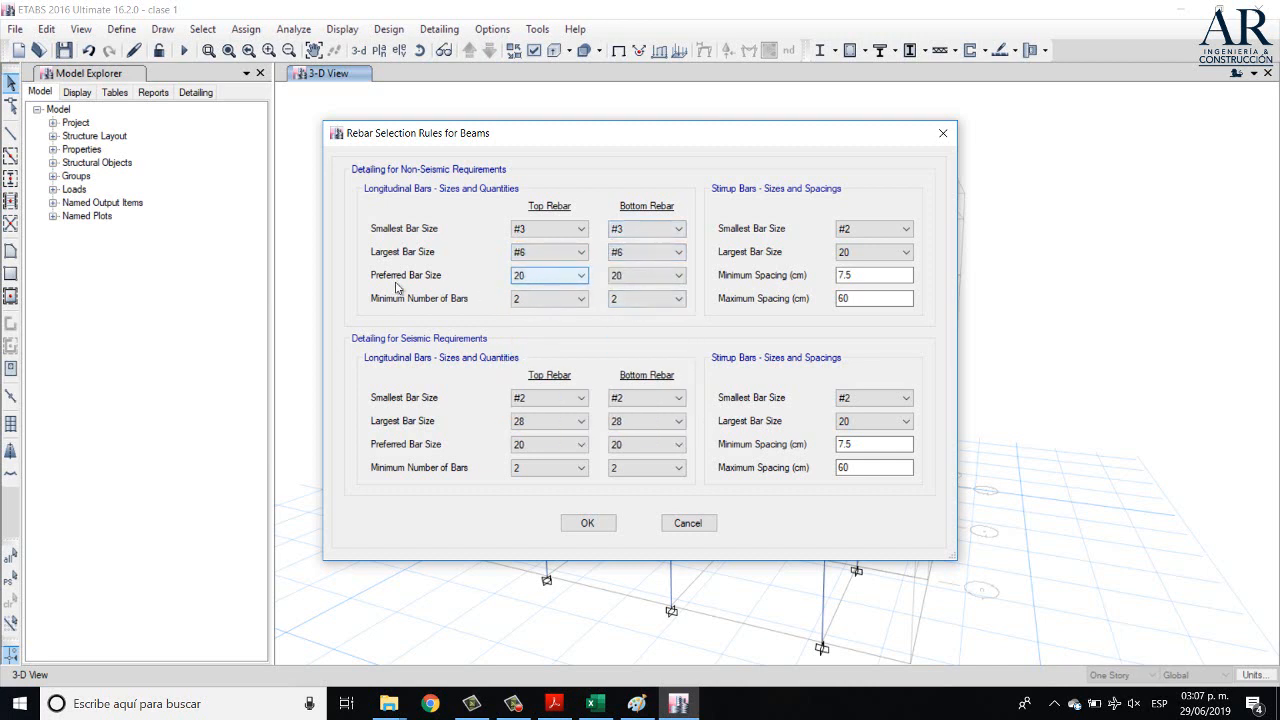
# - Set the beams' non-seismic preferred bar size to #3 for top and bottom rebar, and check the minimum number of bars
pyautogui.click(556, 280)
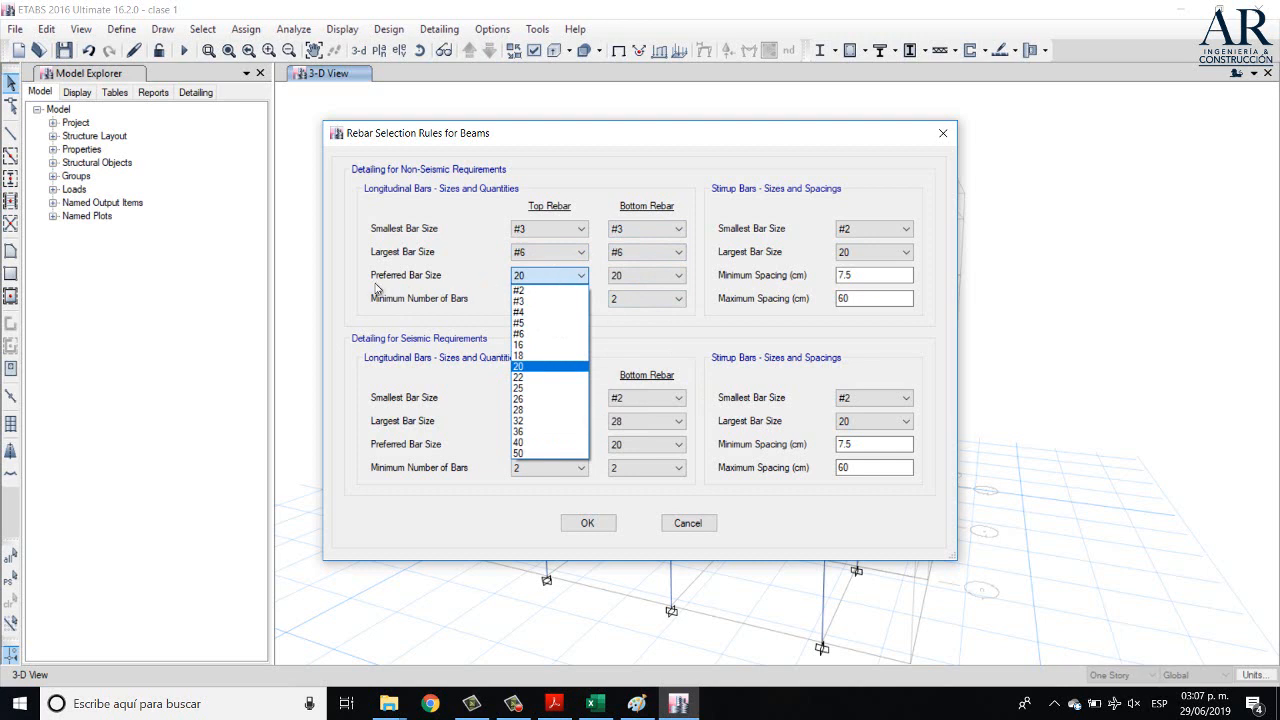
pyautogui.click(530, 302)
pyautogui.click(640, 276)
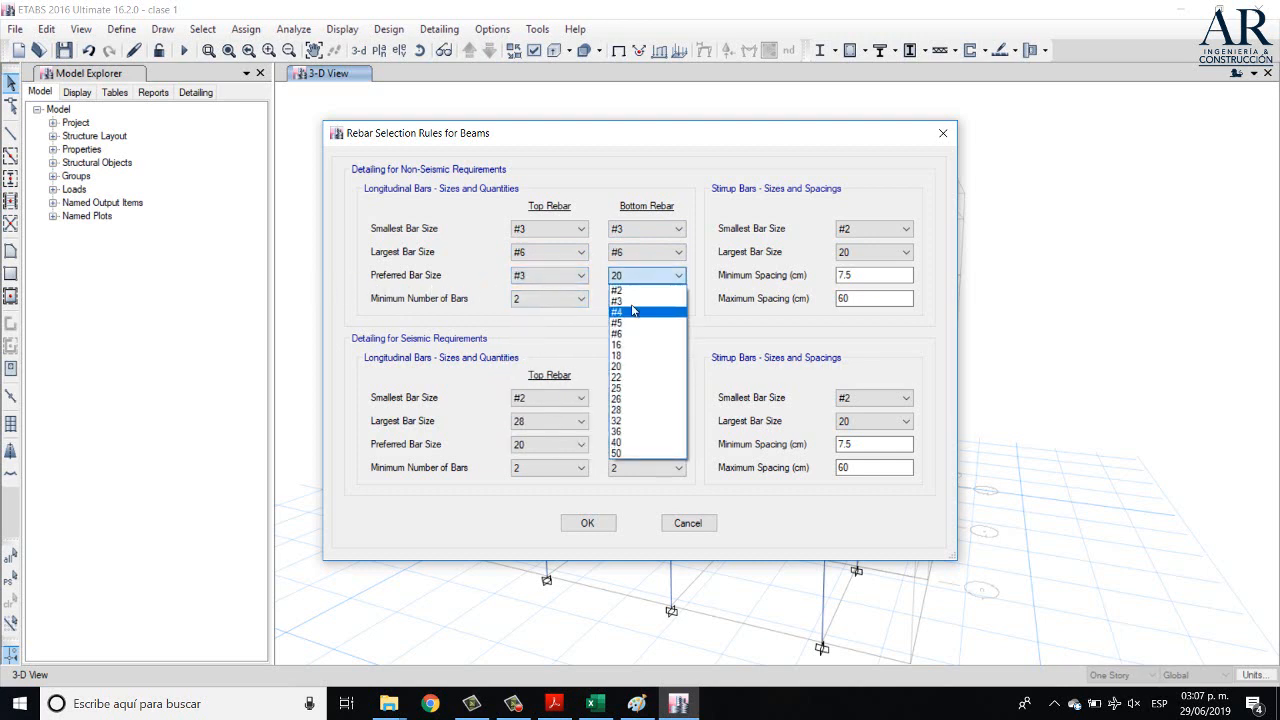
pyautogui.click(632, 302)
pyautogui.click(556, 304)
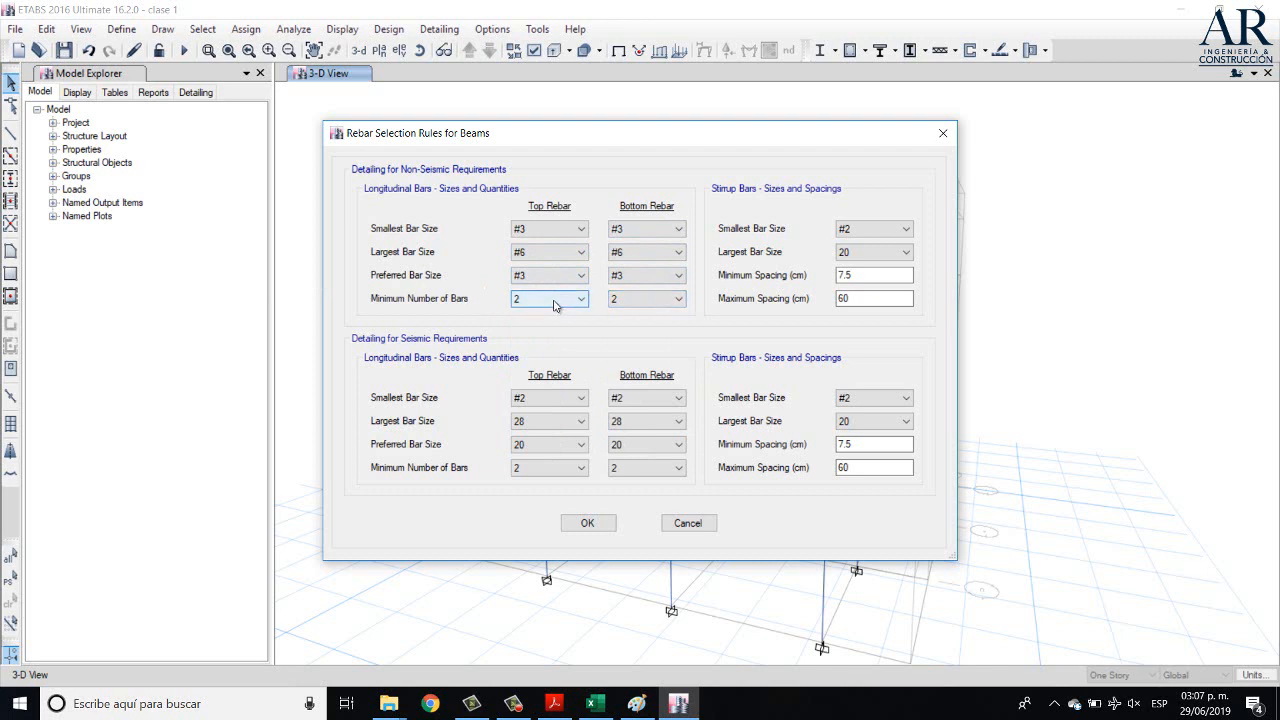
pyautogui.click(547, 277)
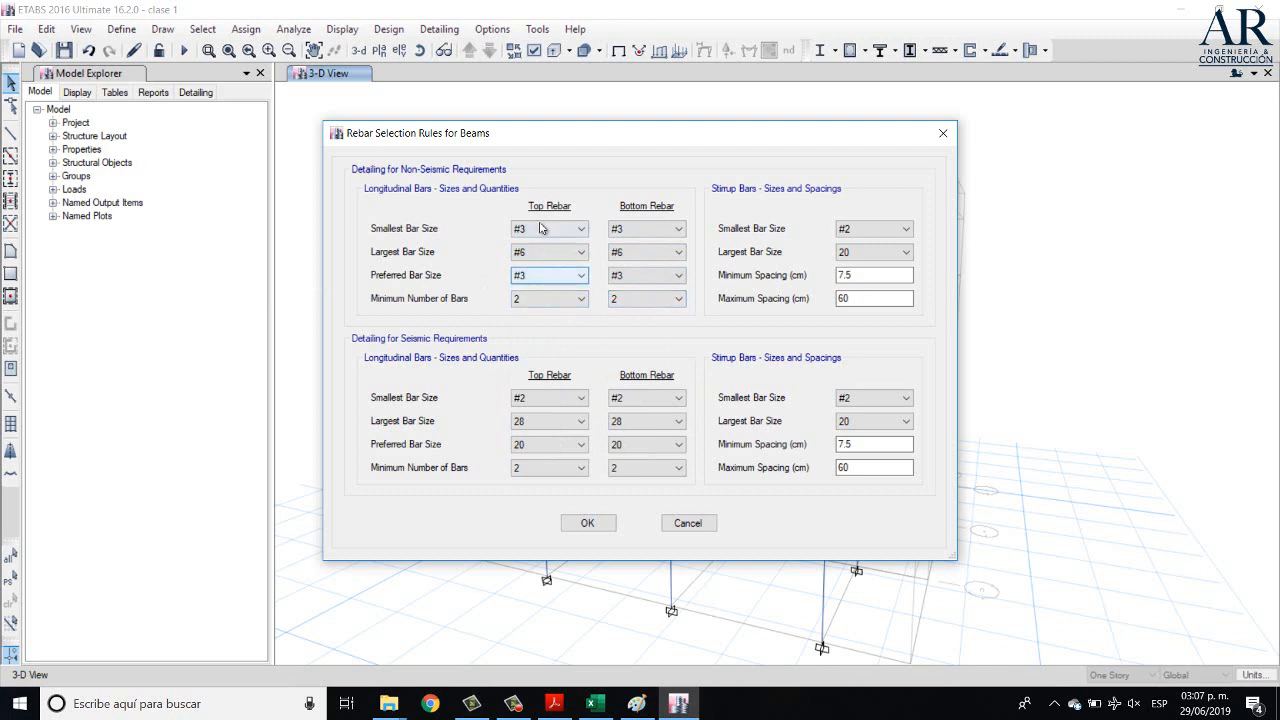
pyautogui.click(582, 300)
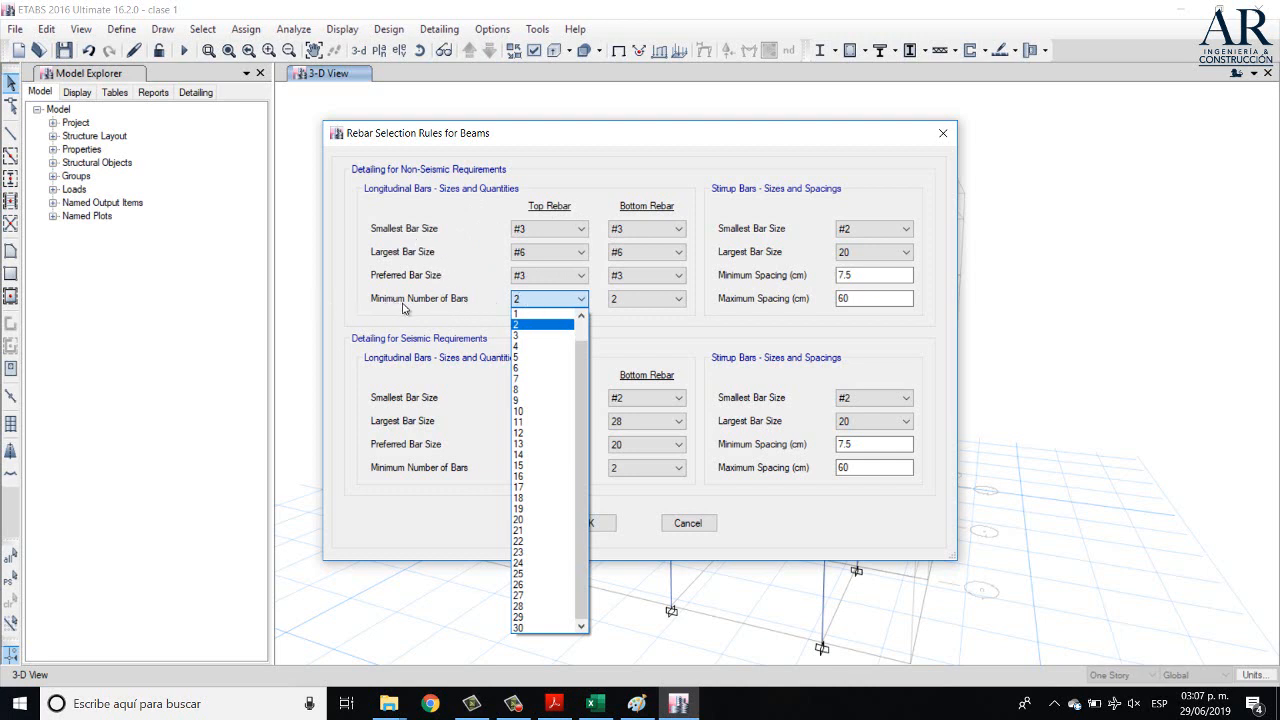
pyautogui.click(447, 304)
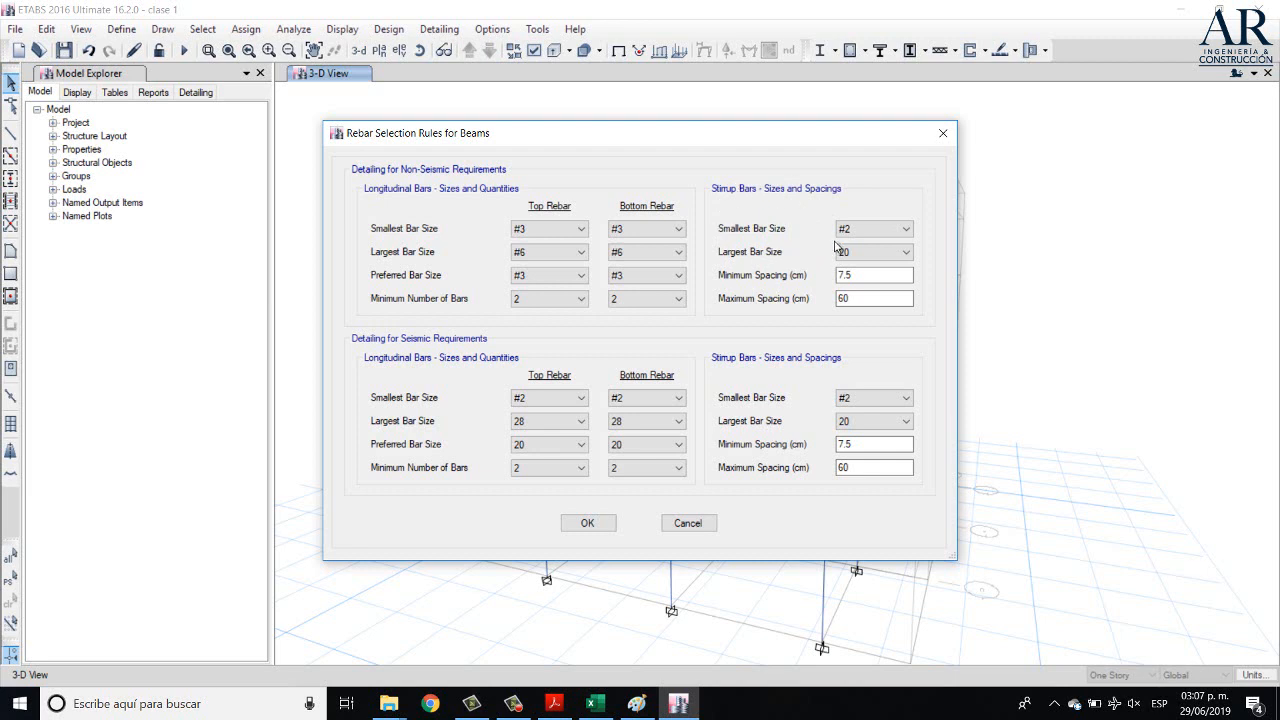
# - Keep #2 as the beams' smallest non-seismic stirrup, set the largest to #4, and check the stirrup spacing limits
pyautogui.click(882, 229)
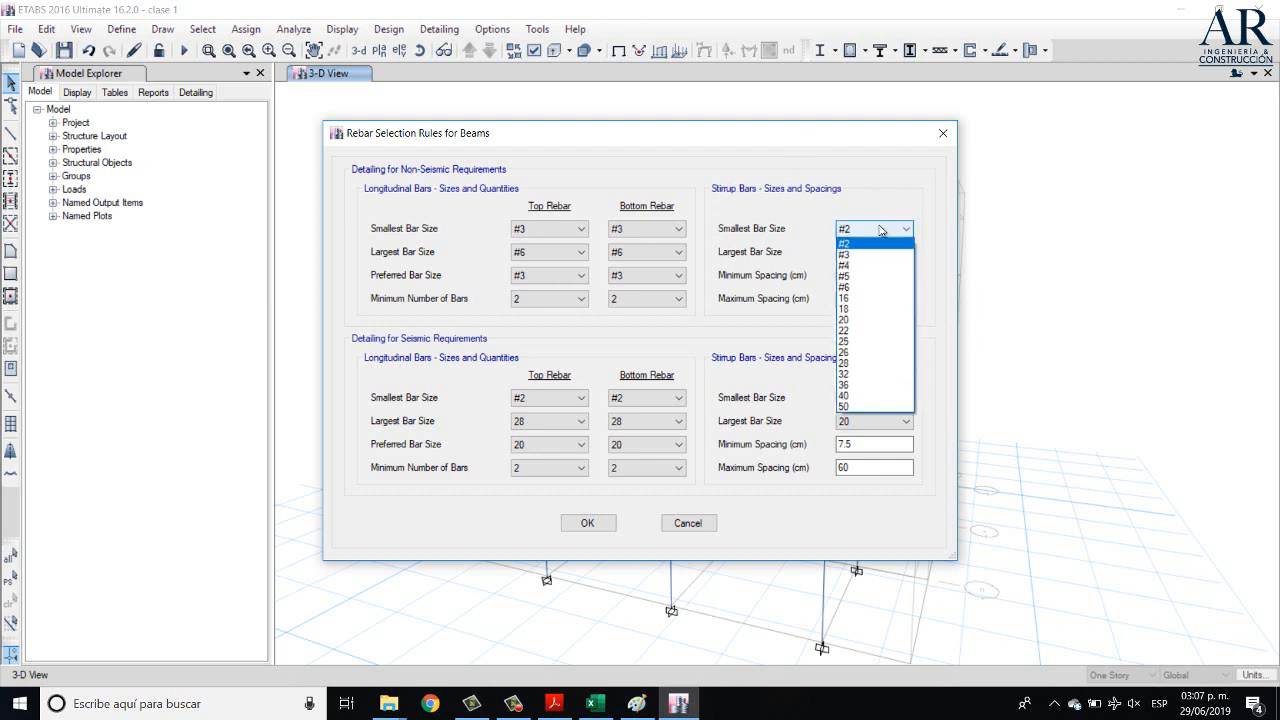
pyautogui.click(880, 230)
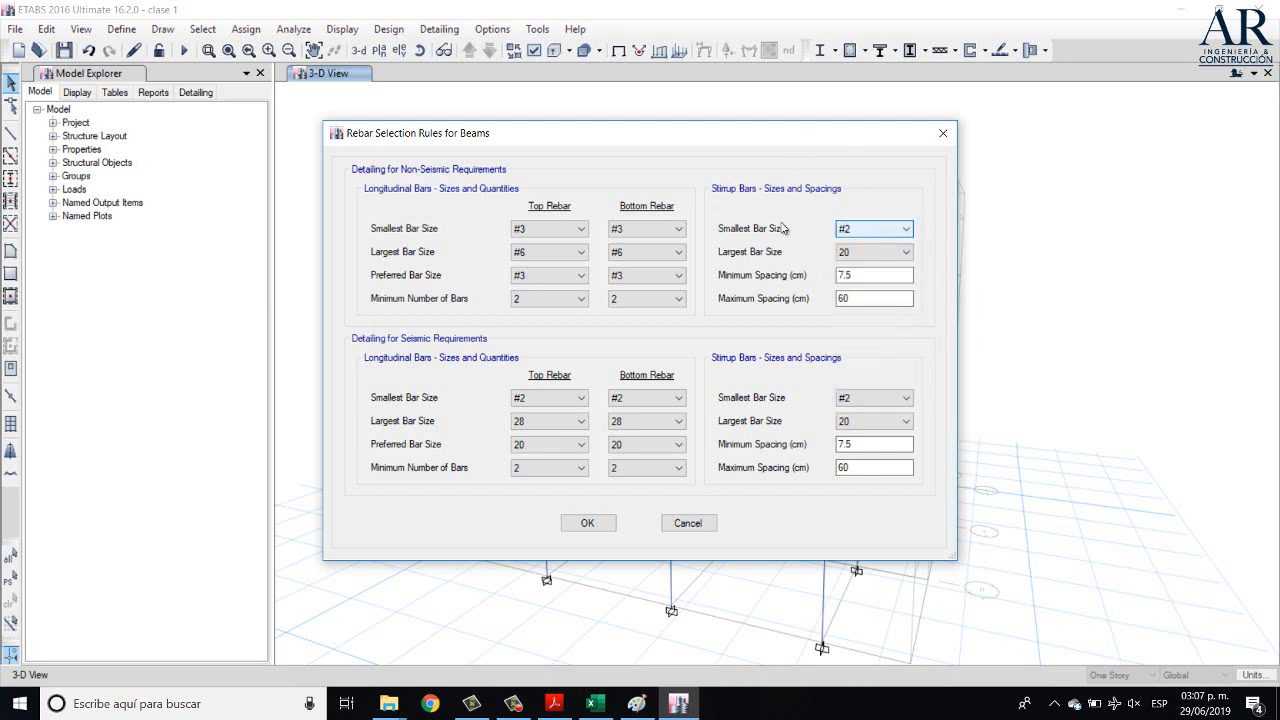
pyautogui.click(887, 232)
pyautogui.click(893, 236)
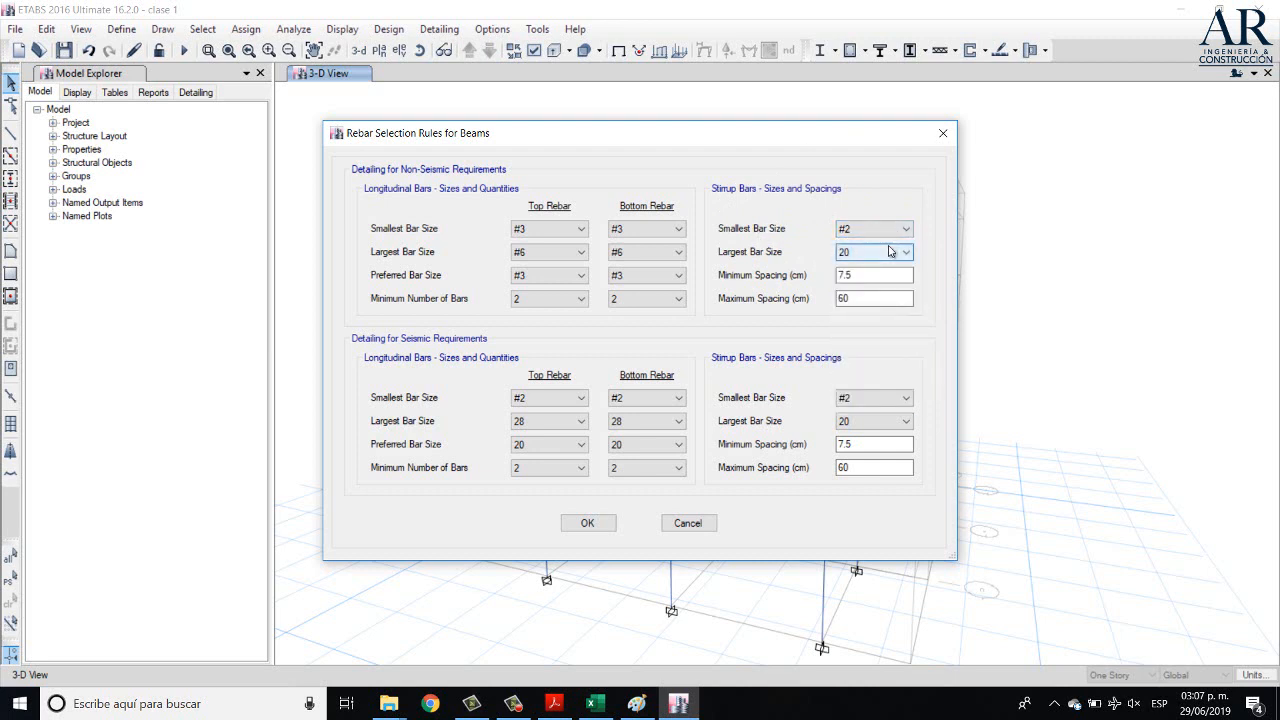
pyautogui.click(887, 259)
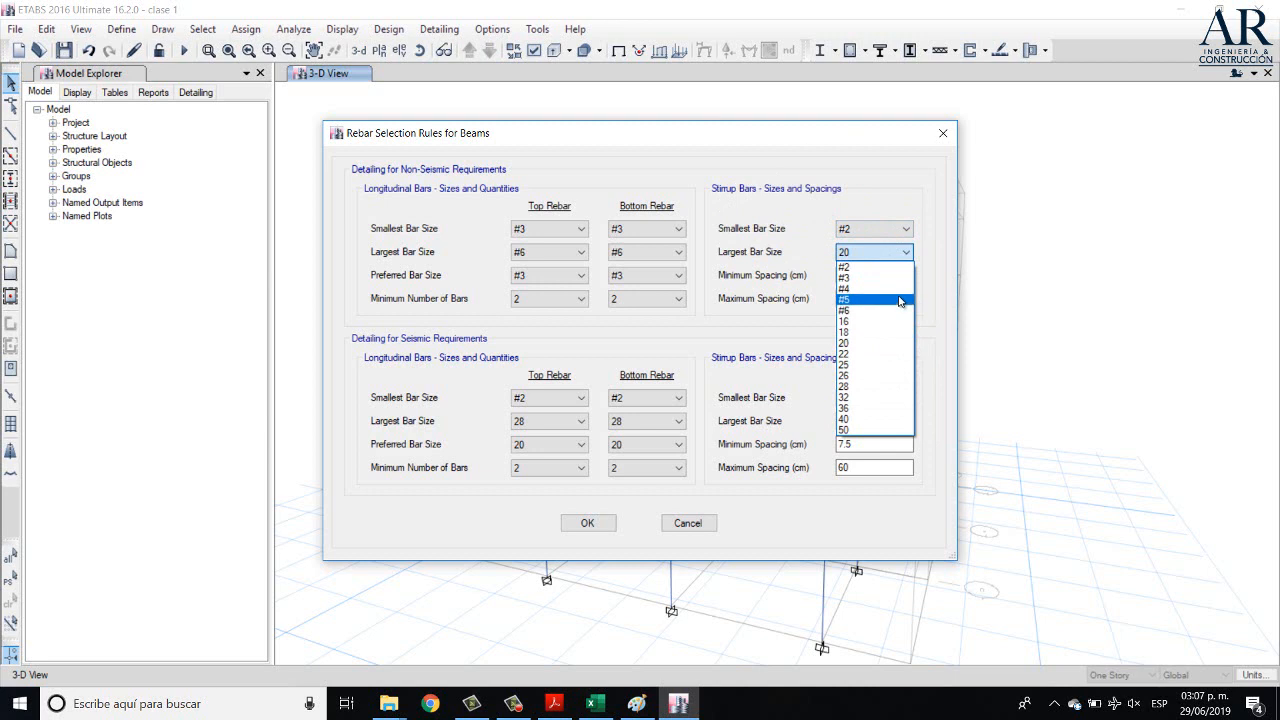
pyautogui.click(902, 294)
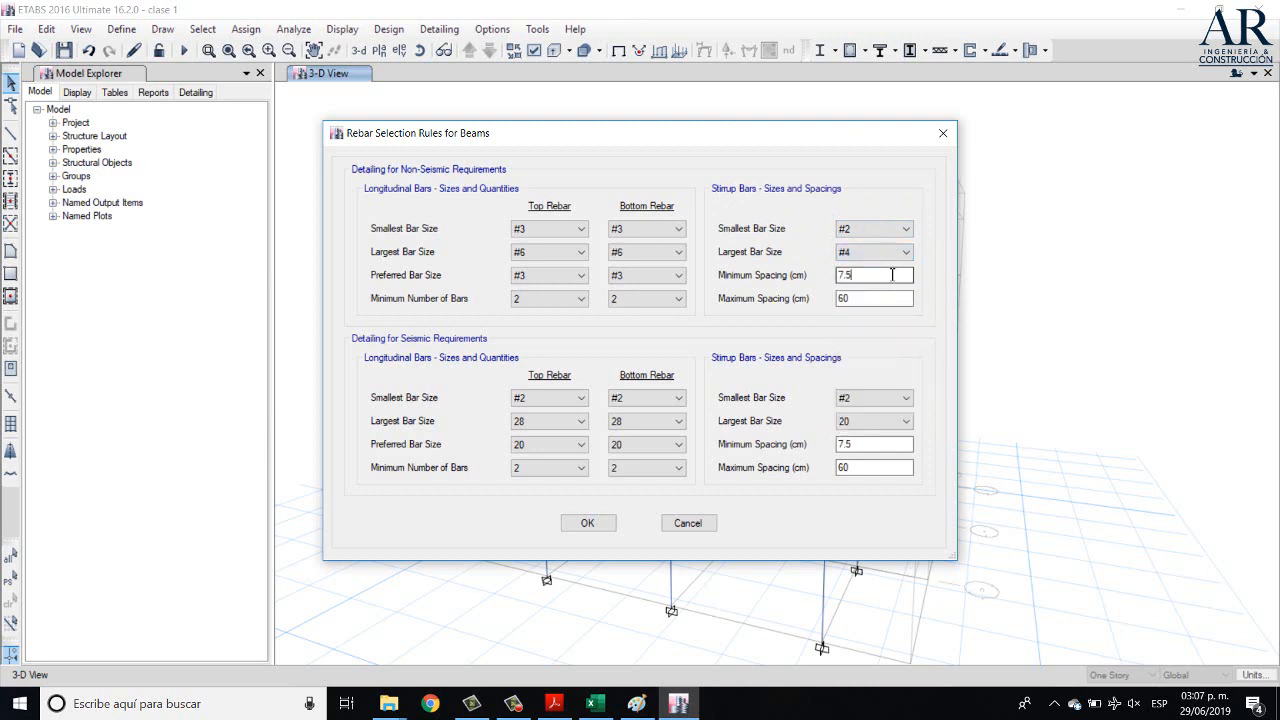
pyautogui.click(866, 301)
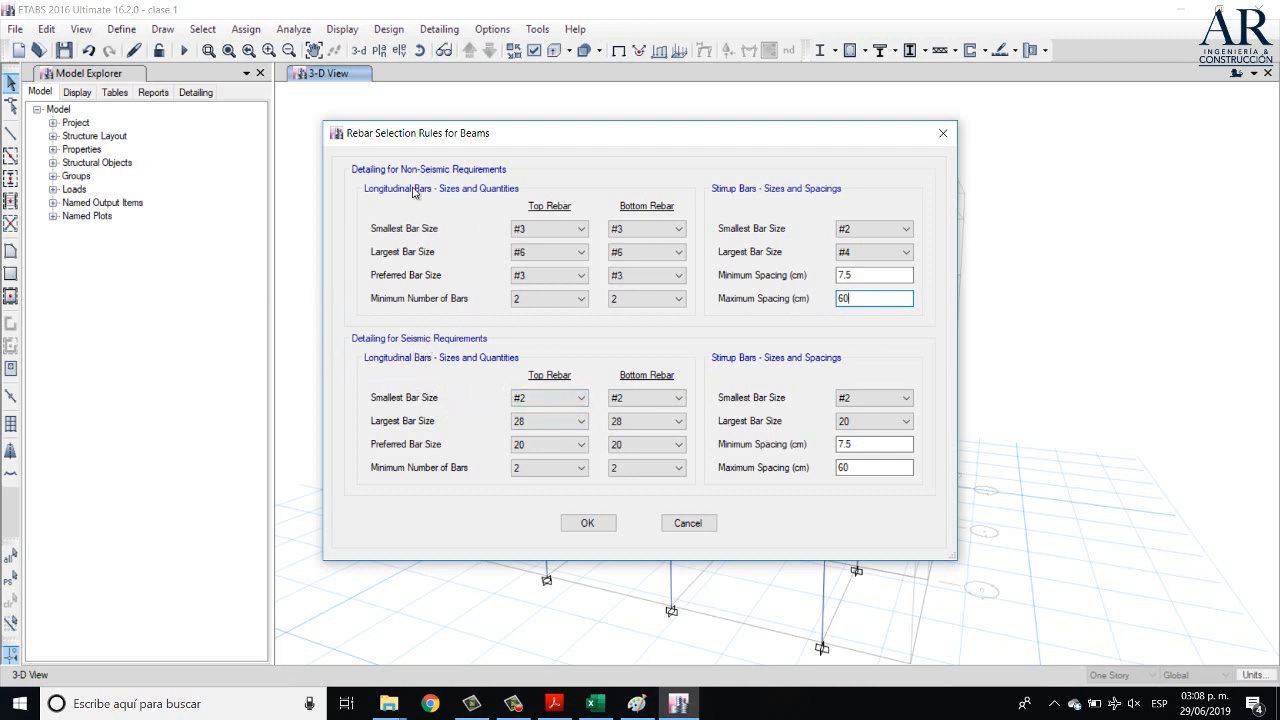
# - Set the beams' seismic top and bottom longitudinal bars to smallest size #3 and largest size #4
pyautogui.click(578, 400)
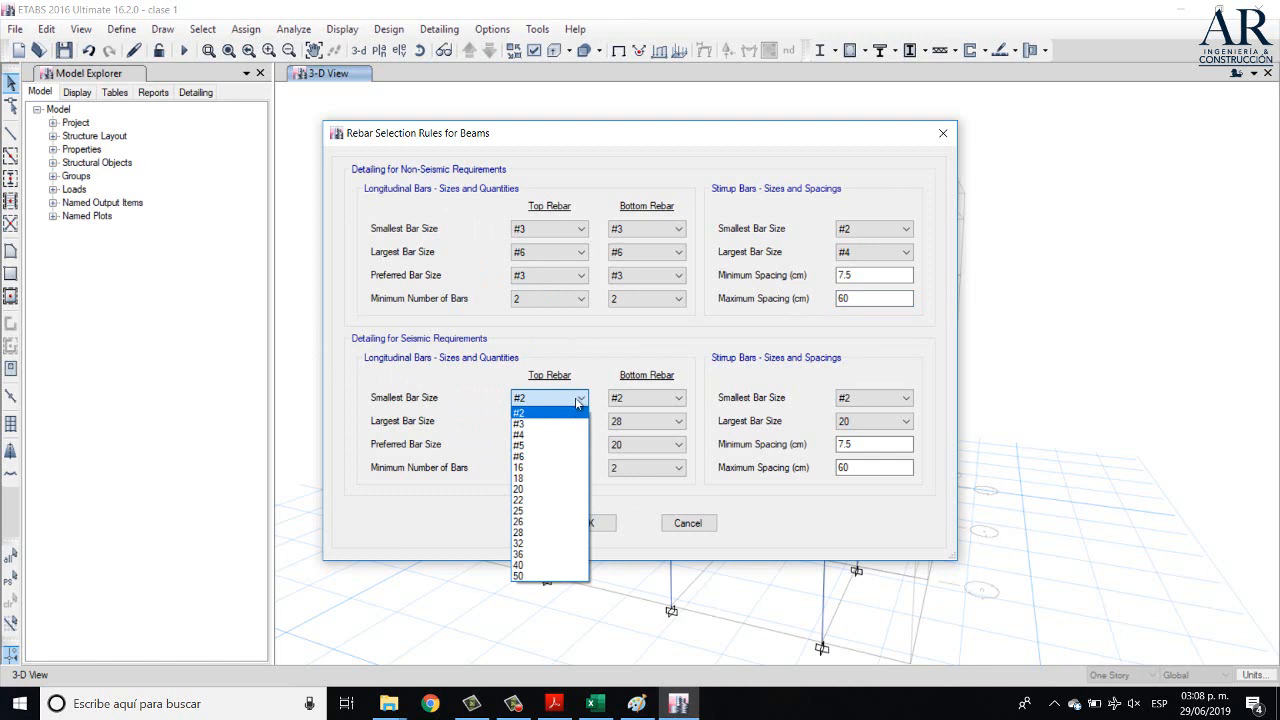
pyautogui.click(578, 400)
pyautogui.click(579, 400)
pyautogui.click(562, 422)
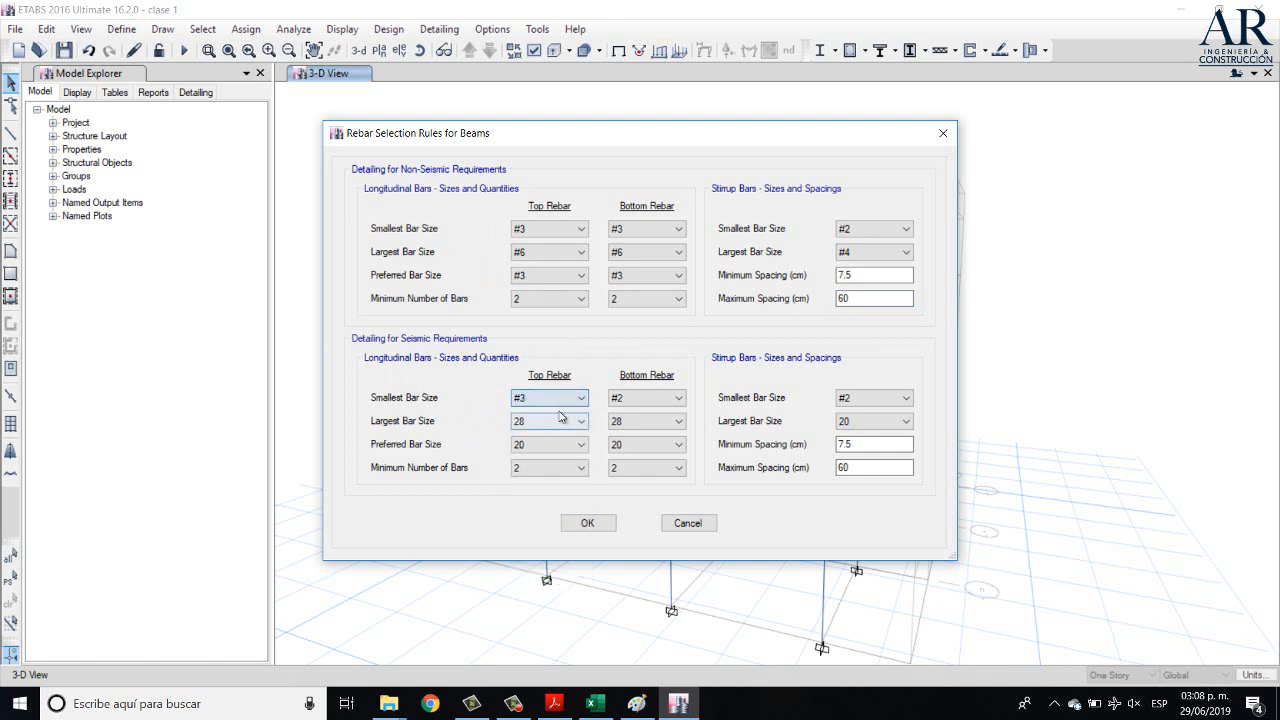
pyautogui.click(640, 398)
pyautogui.click(636, 423)
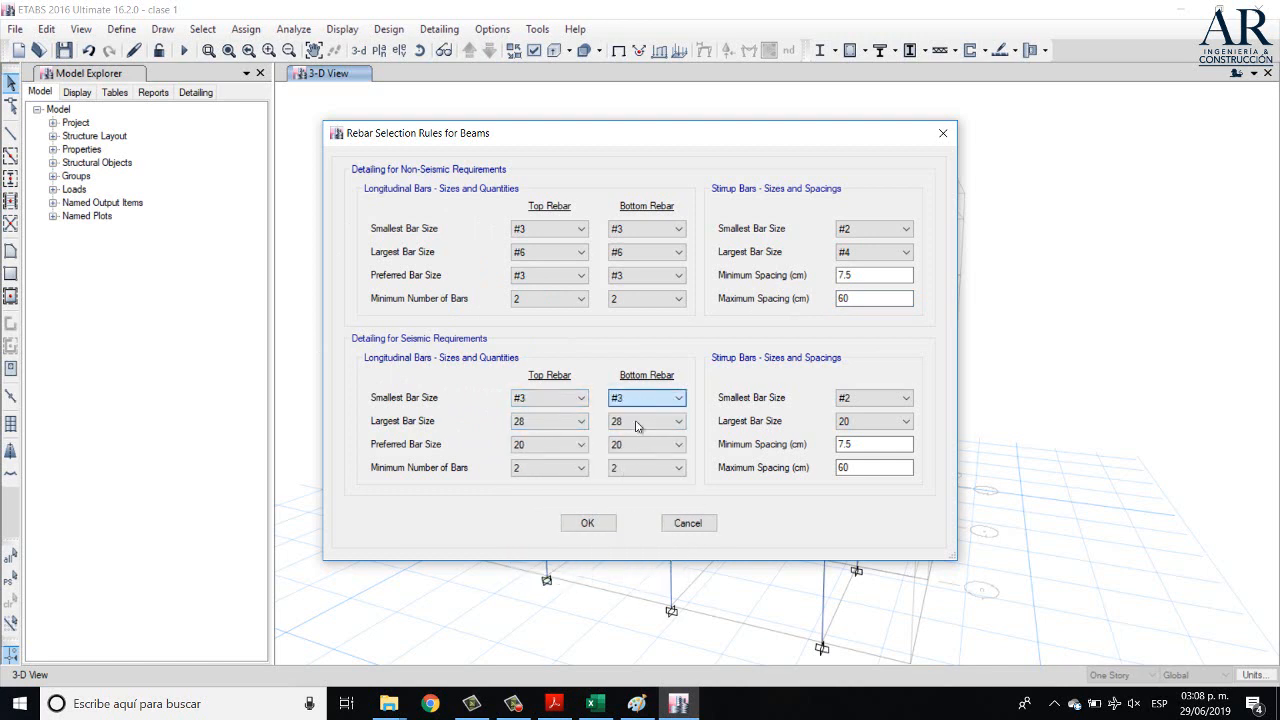
pyautogui.click(550, 420)
pyautogui.click(554, 461)
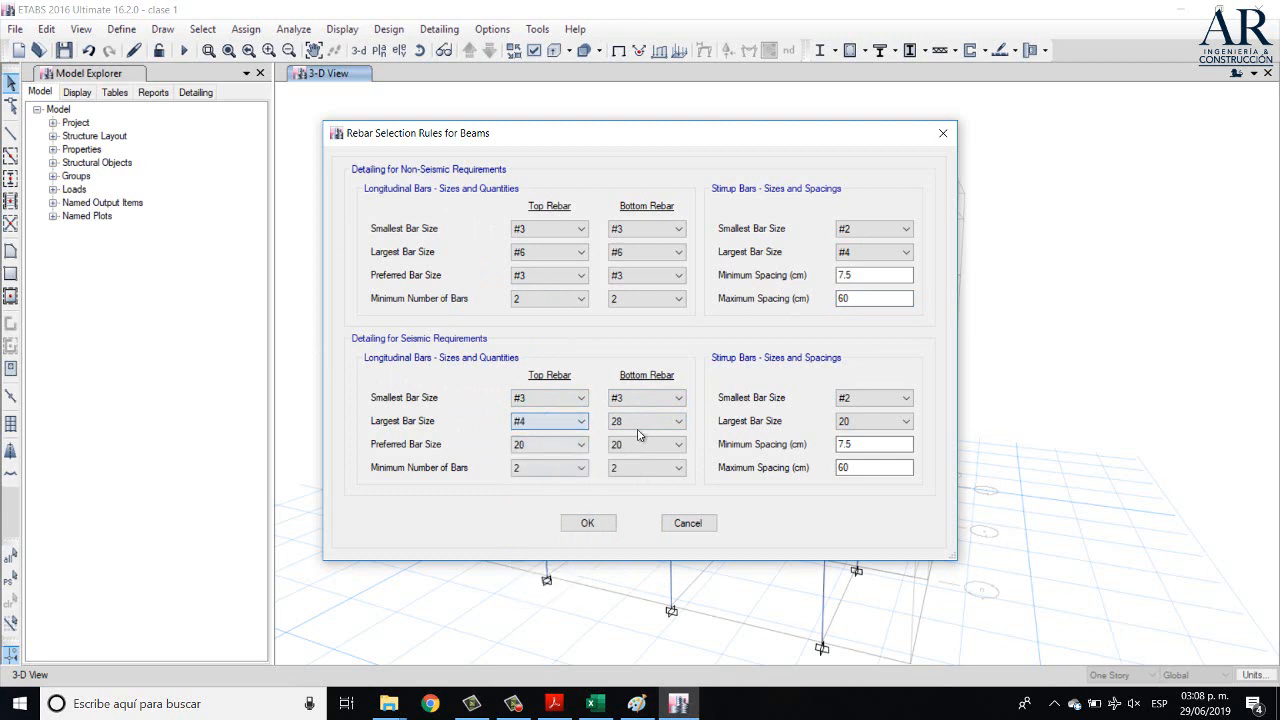
pyautogui.click(640, 421)
pyautogui.click(634, 462)
# - For the beams' seismic detailing, set the preferred top and bottom bar size to #3 and the largest stirrup size to #4
pyautogui.click(576, 446)
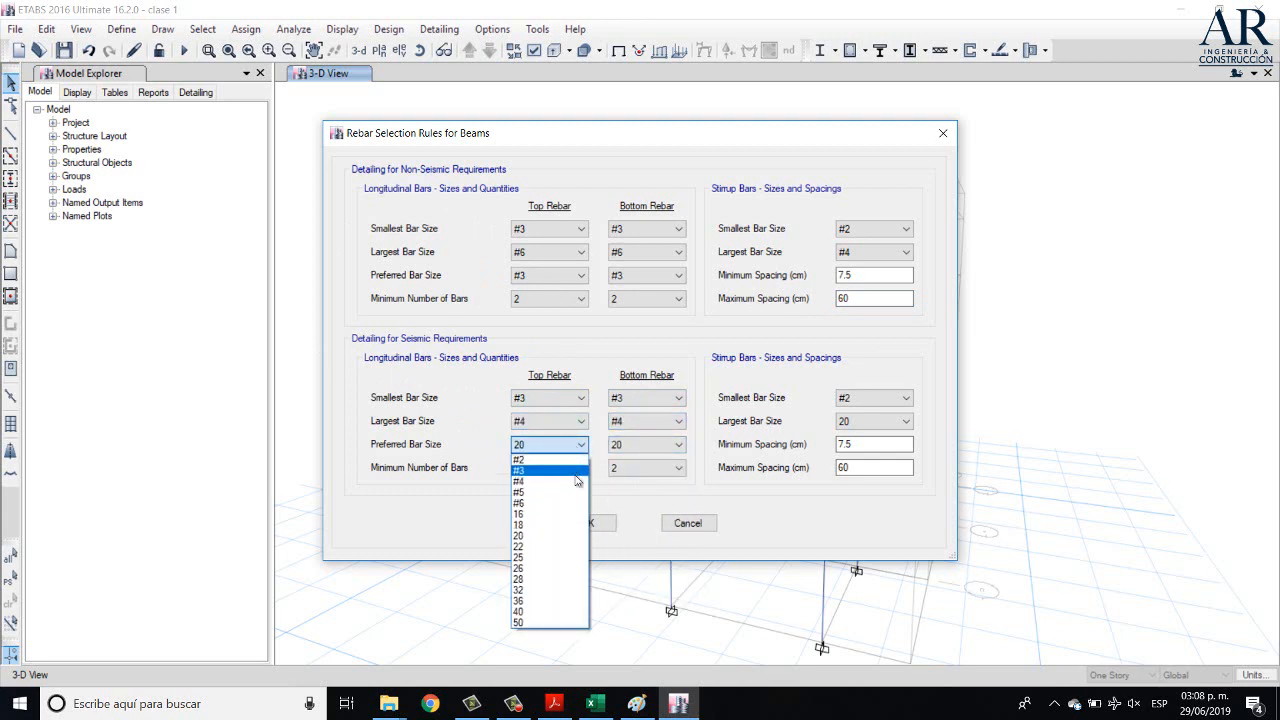
pyautogui.click(580, 470)
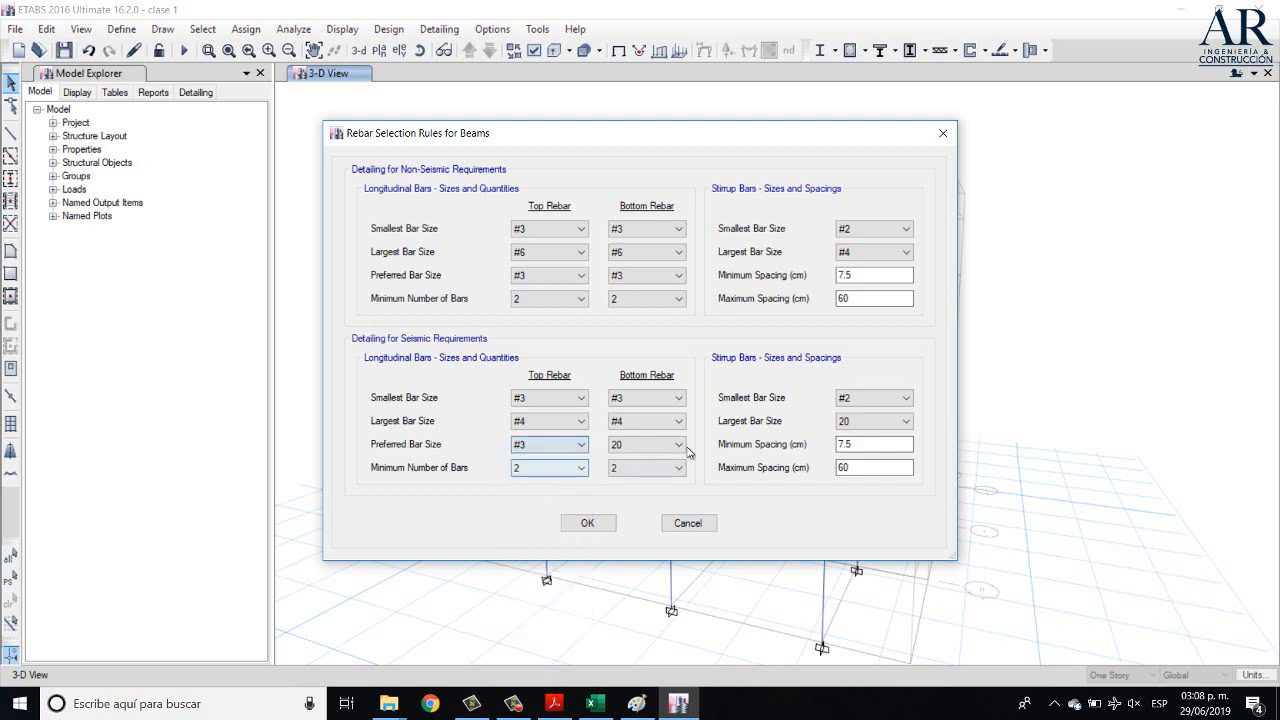
pyautogui.click(680, 446)
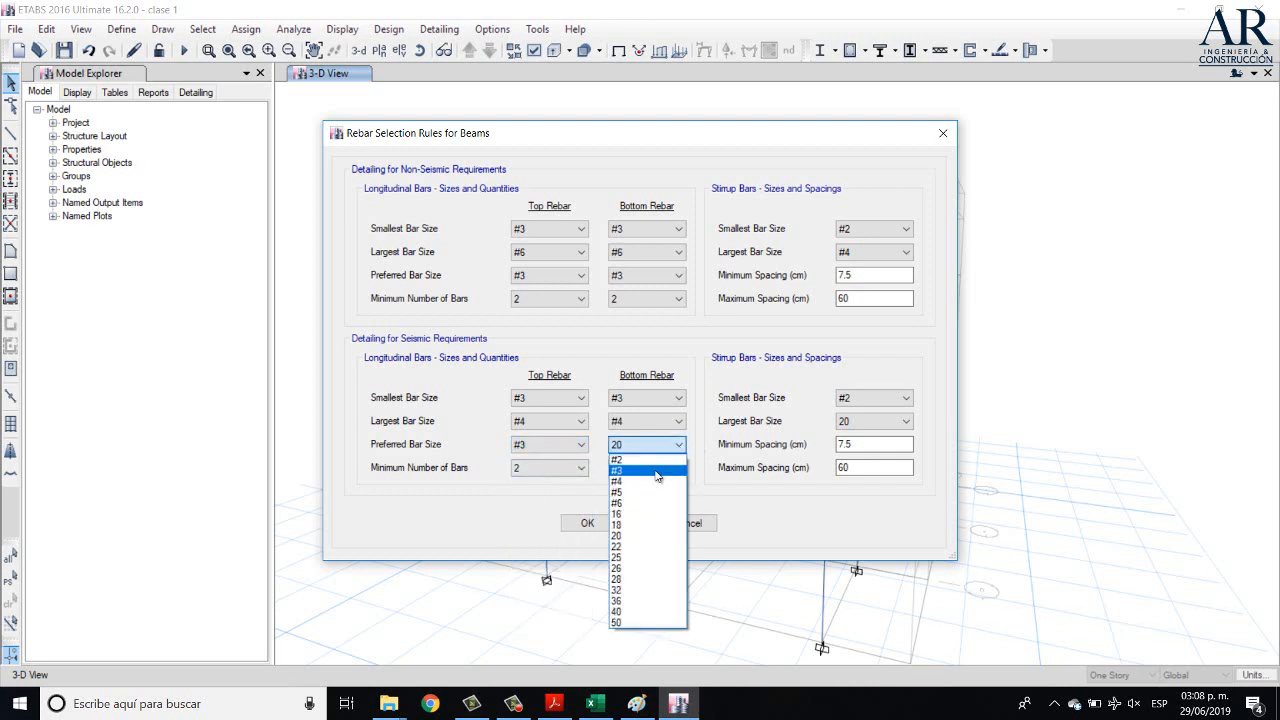
pyautogui.click(656, 472)
pyautogui.click(567, 472)
pyautogui.click(572, 472)
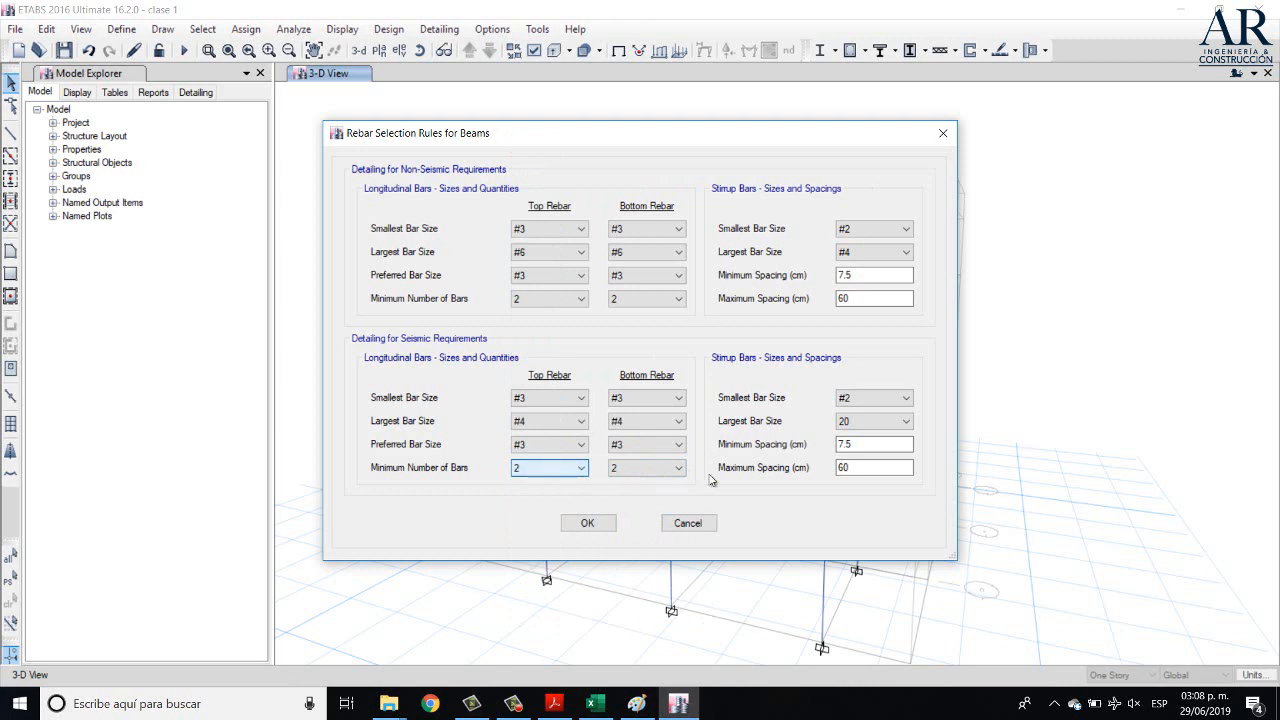
pyautogui.click(853, 427)
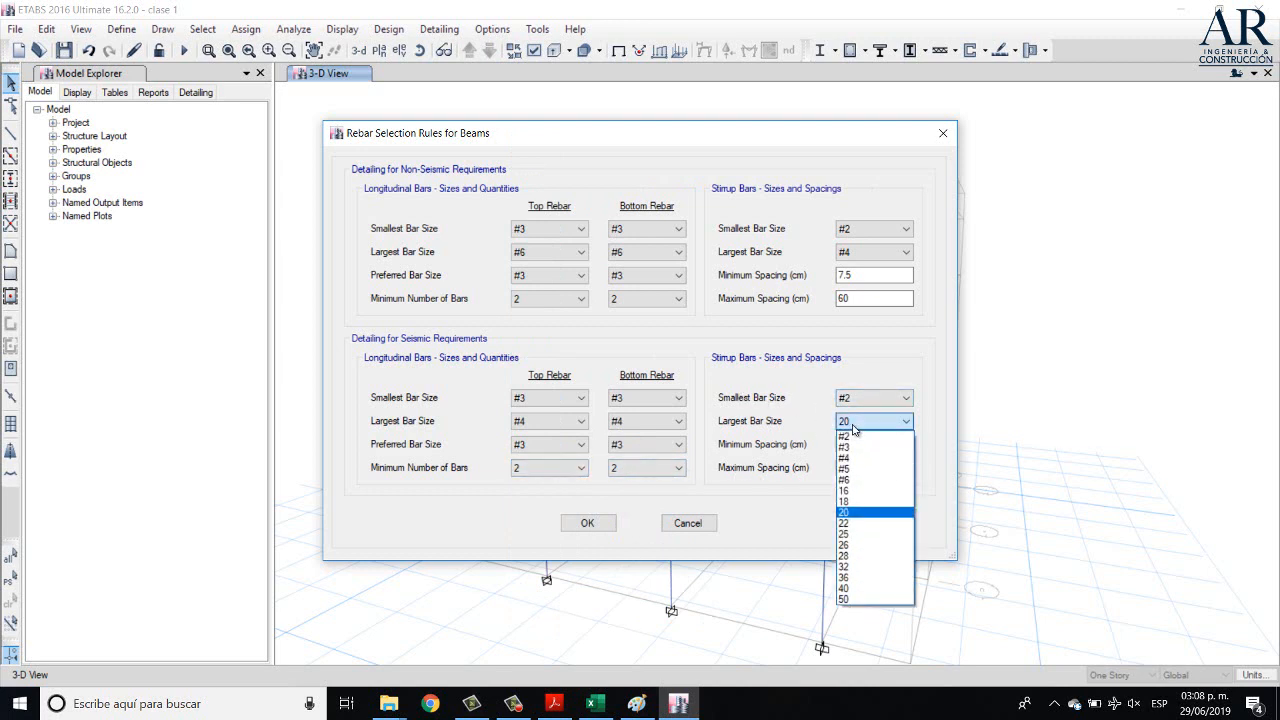
pyautogui.click(868, 458)
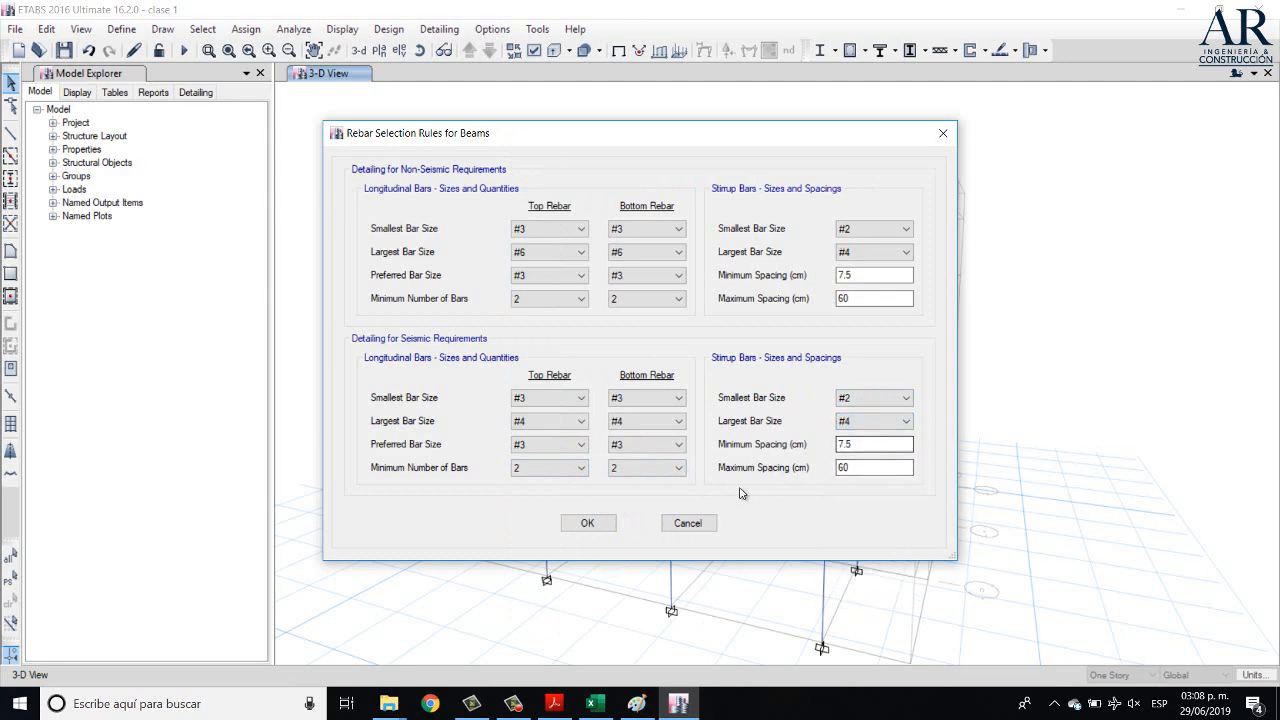
# - Accept the rebar selection rules for beams and look over the available concrete frame design commands
pyautogui.click(587, 523)
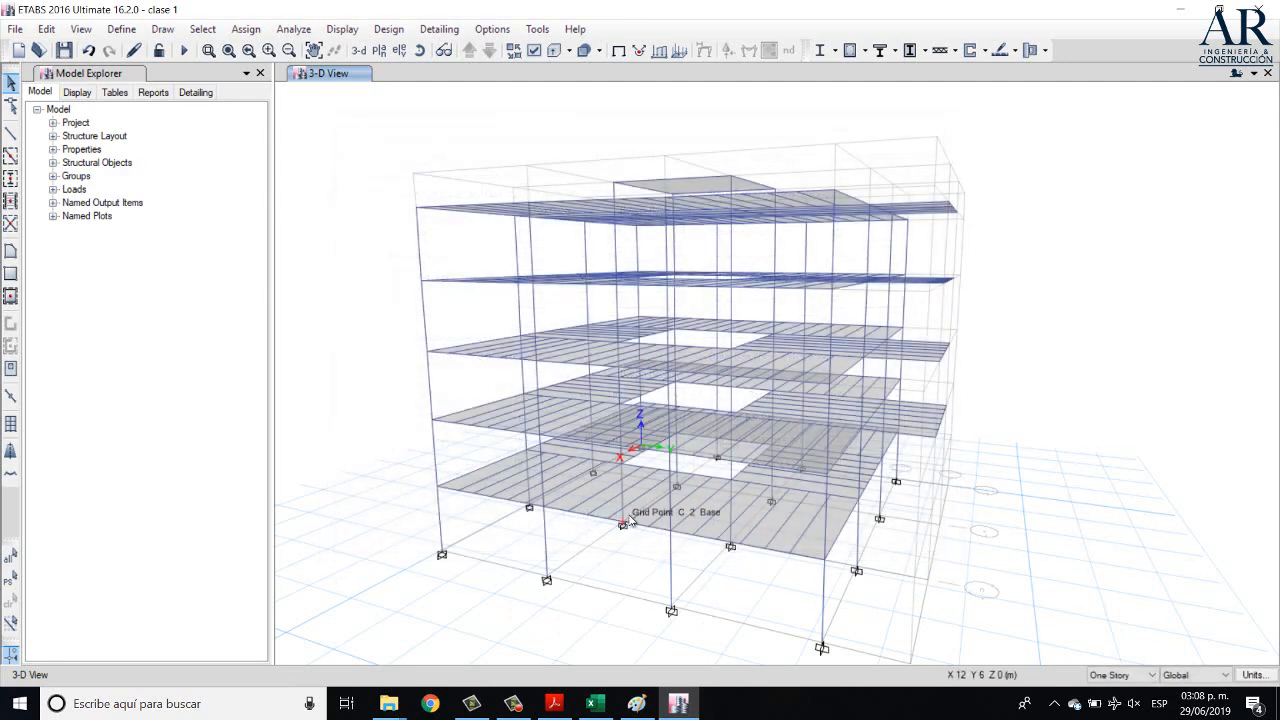
pyautogui.click(866, 52)
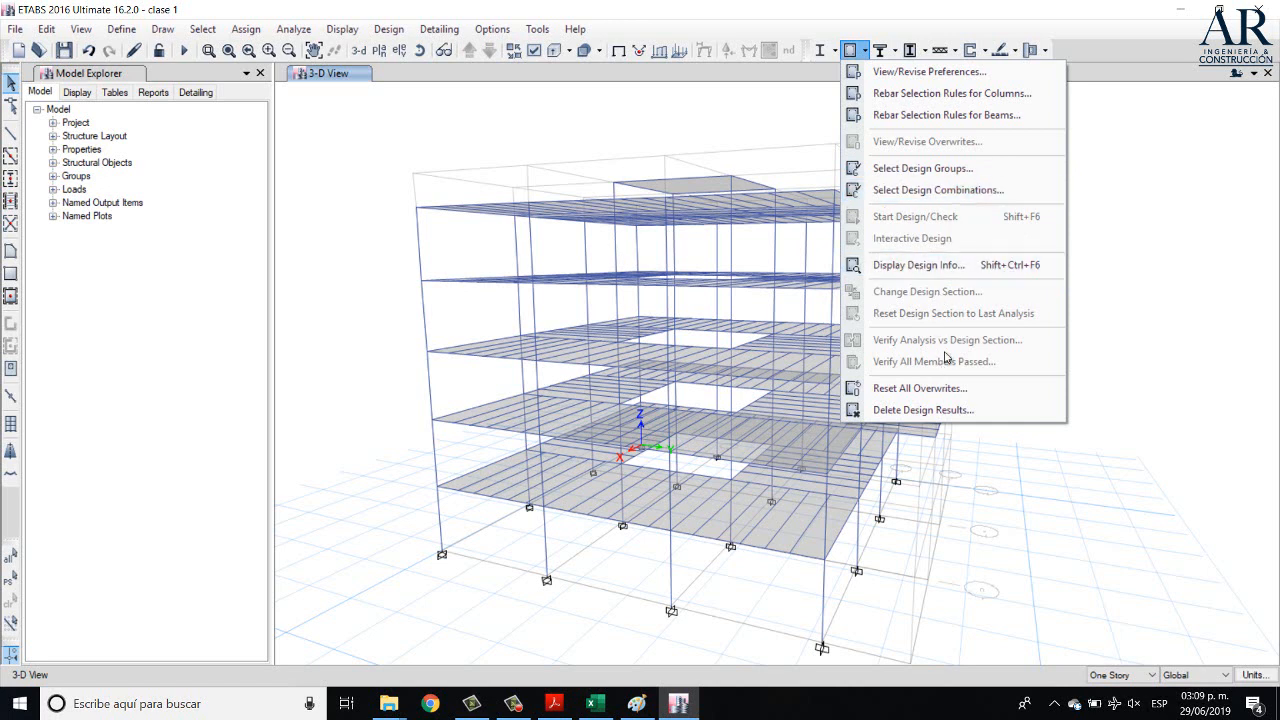
pyautogui.click(942, 51)
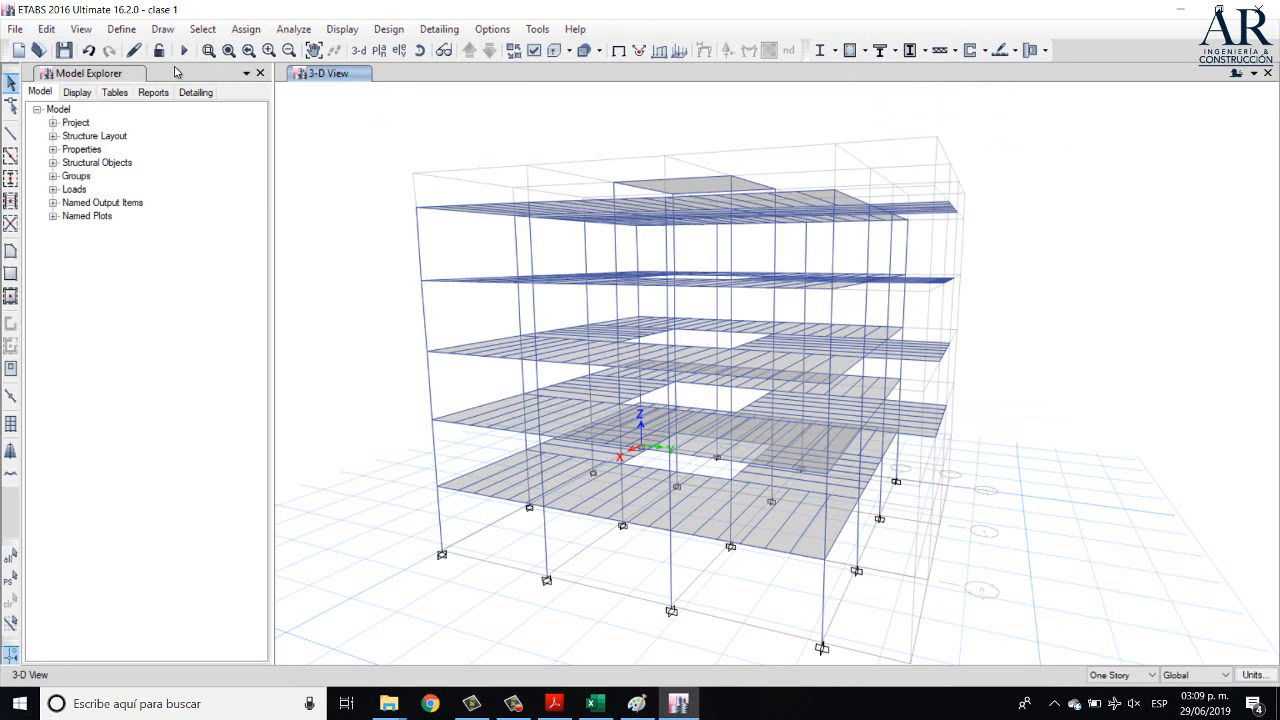
# - Open the frame section N1 30X15 and check its beam reinforcement data, including rebar materials and cover
pyautogui.click(121, 29)
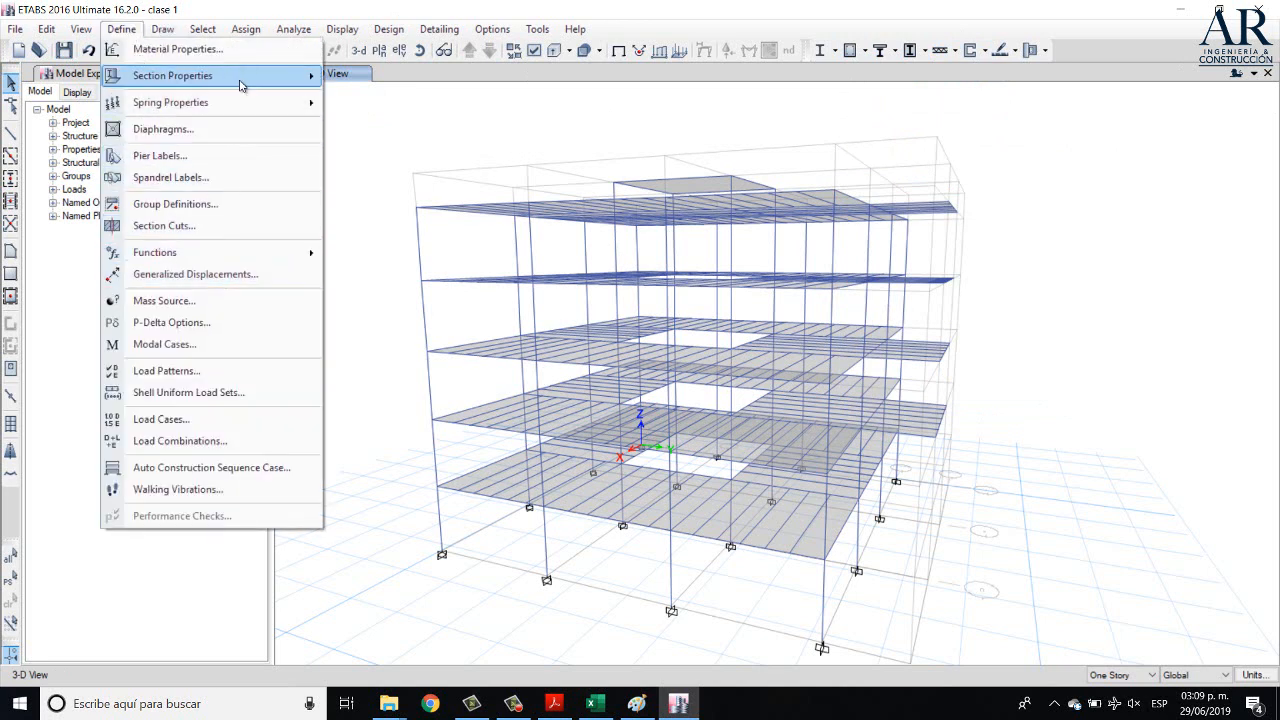
pyautogui.moveTo(248, 80)
pyautogui.click(392, 78)
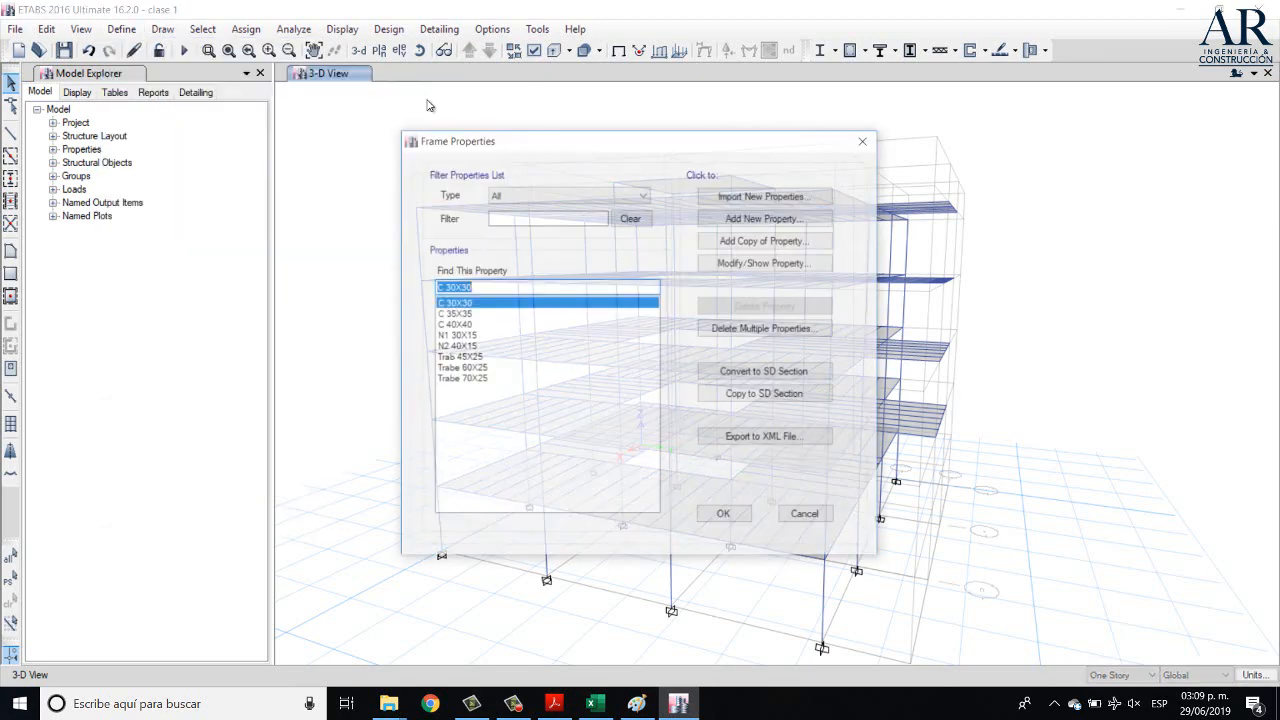
pyautogui.click(475, 336)
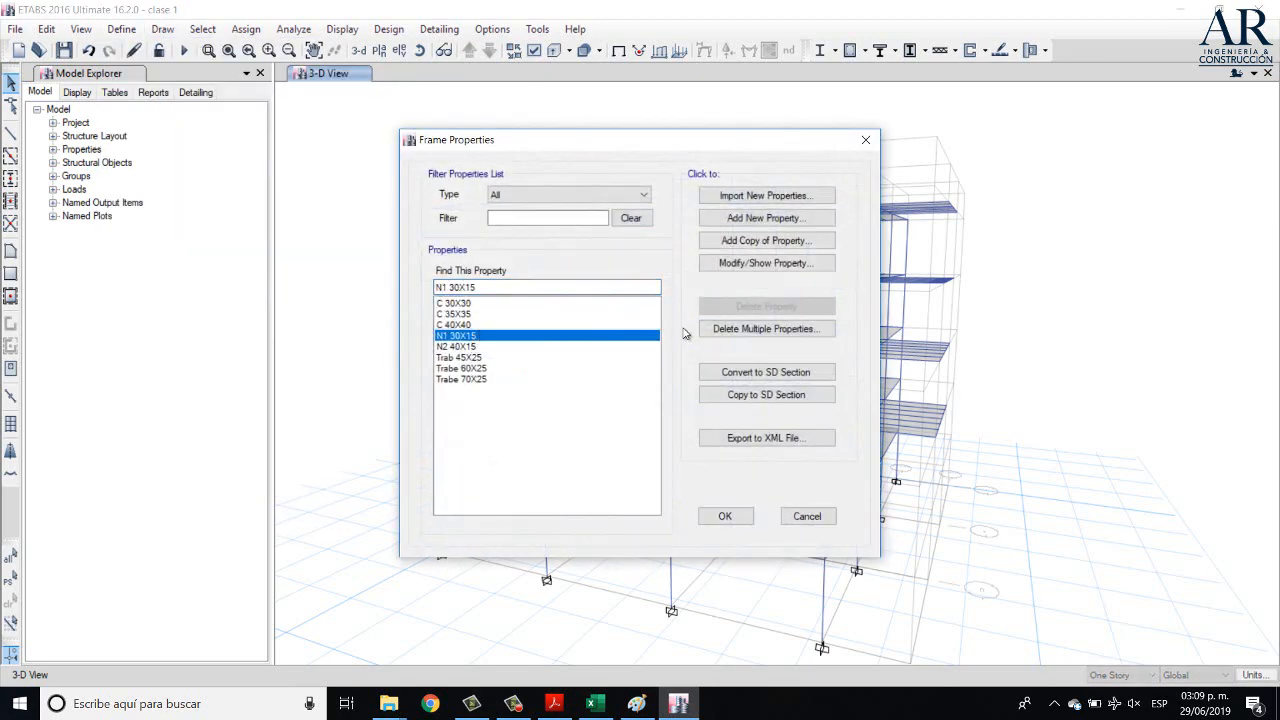
pyautogui.click(766, 265)
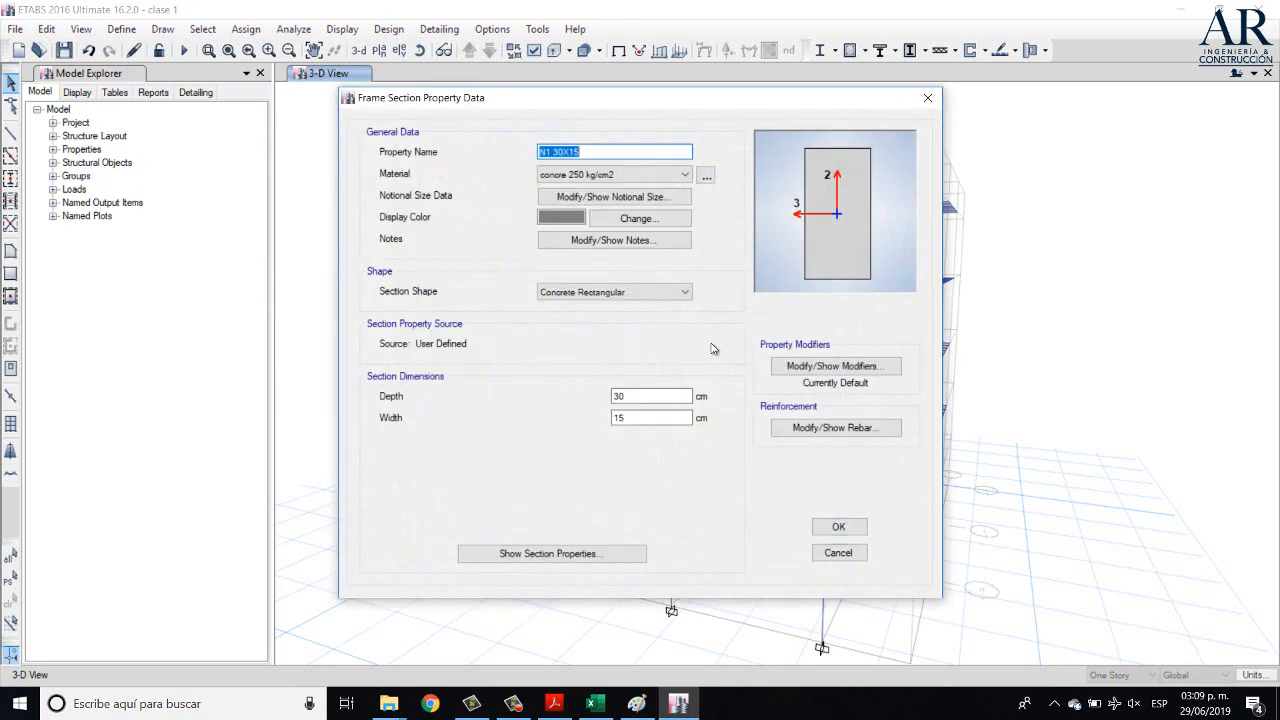
pyautogui.click(870, 434)
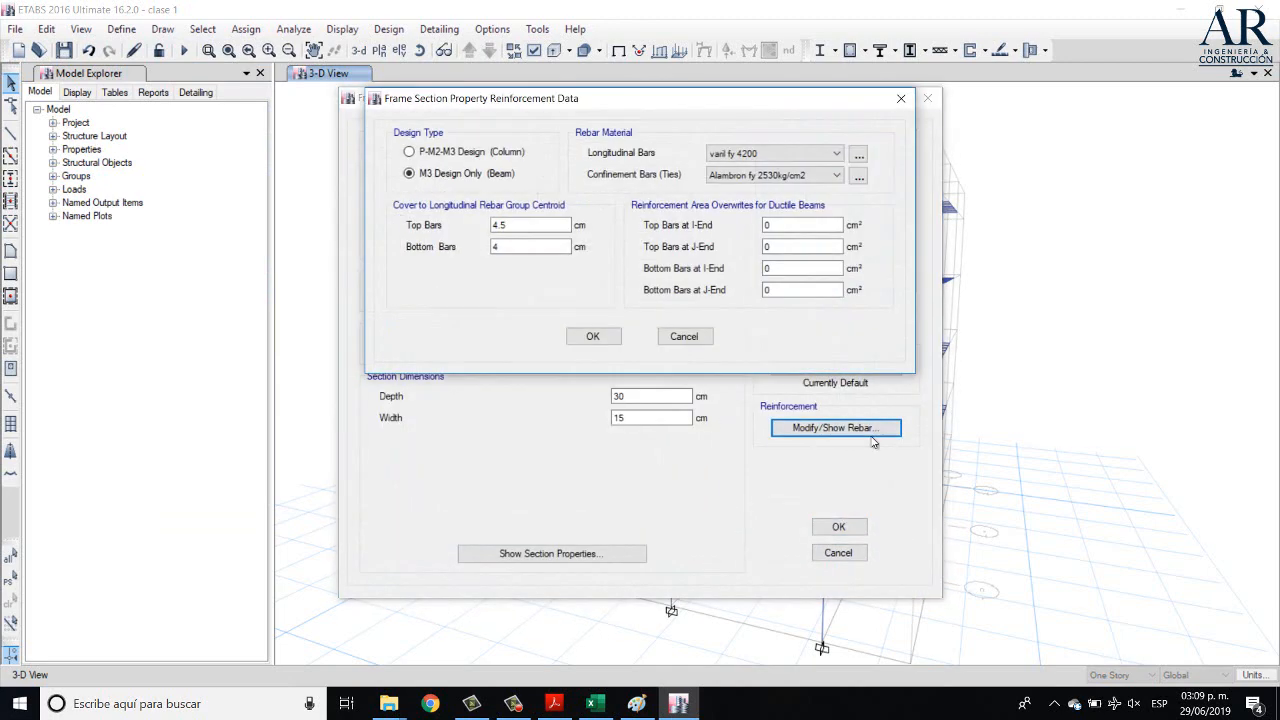
pyautogui.click(901, 98)
# - Check the stiffness modifiers of section N1 30X15, keep the torsional constant at 1, and accept the frame properties
pyautogui.click(836, 366)
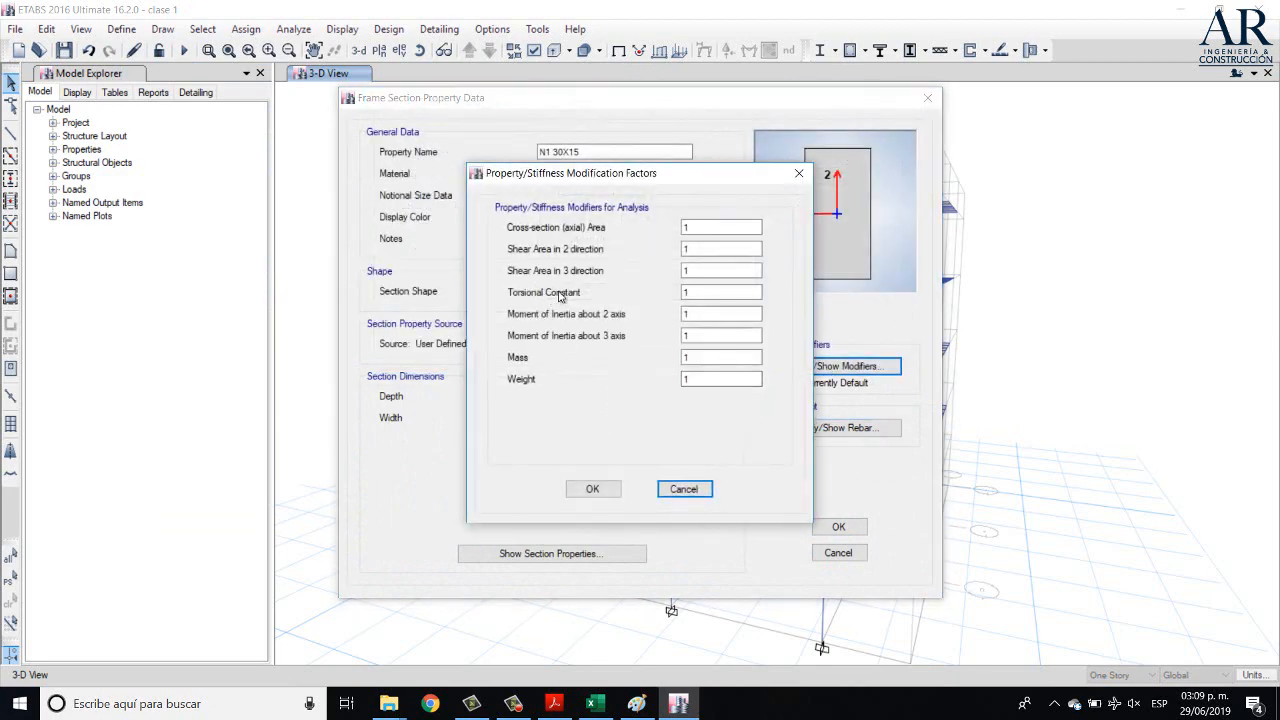
pyautogui.click(702, 292)
pyautogui.moveTo(702, 292); pyautogui.dragTo(655, 302)
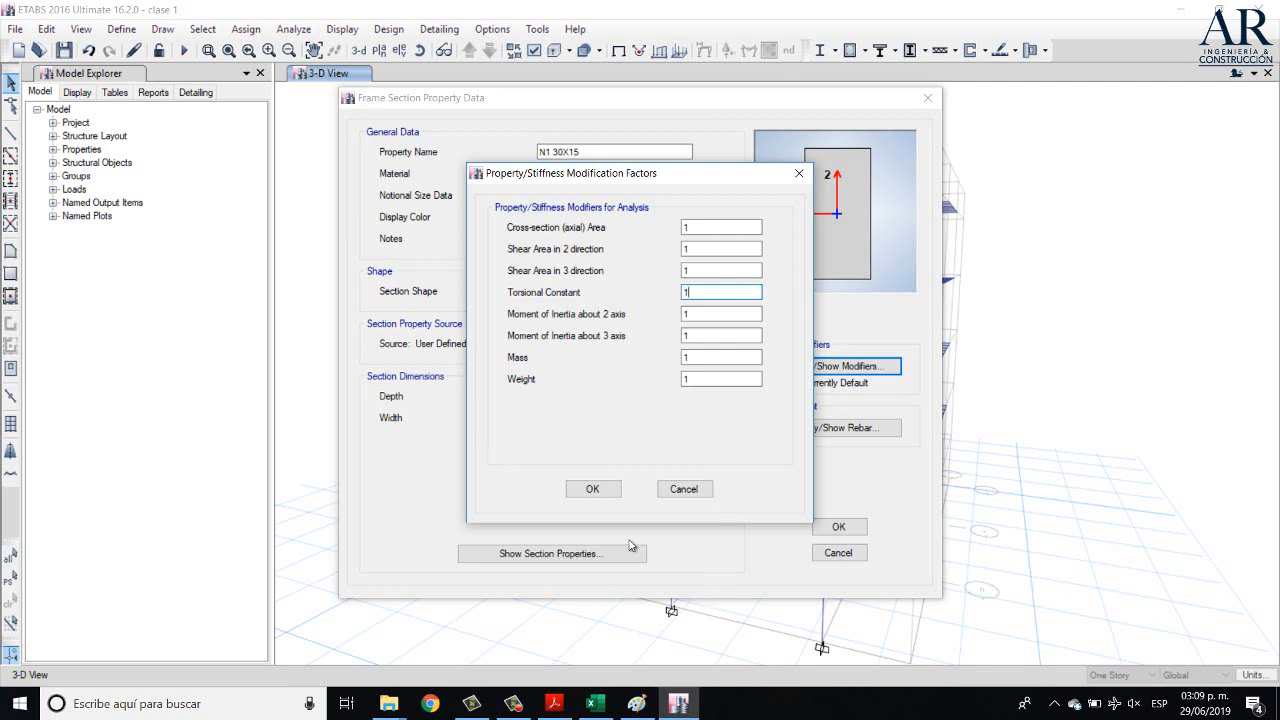
pyautogui.click(592, 489)
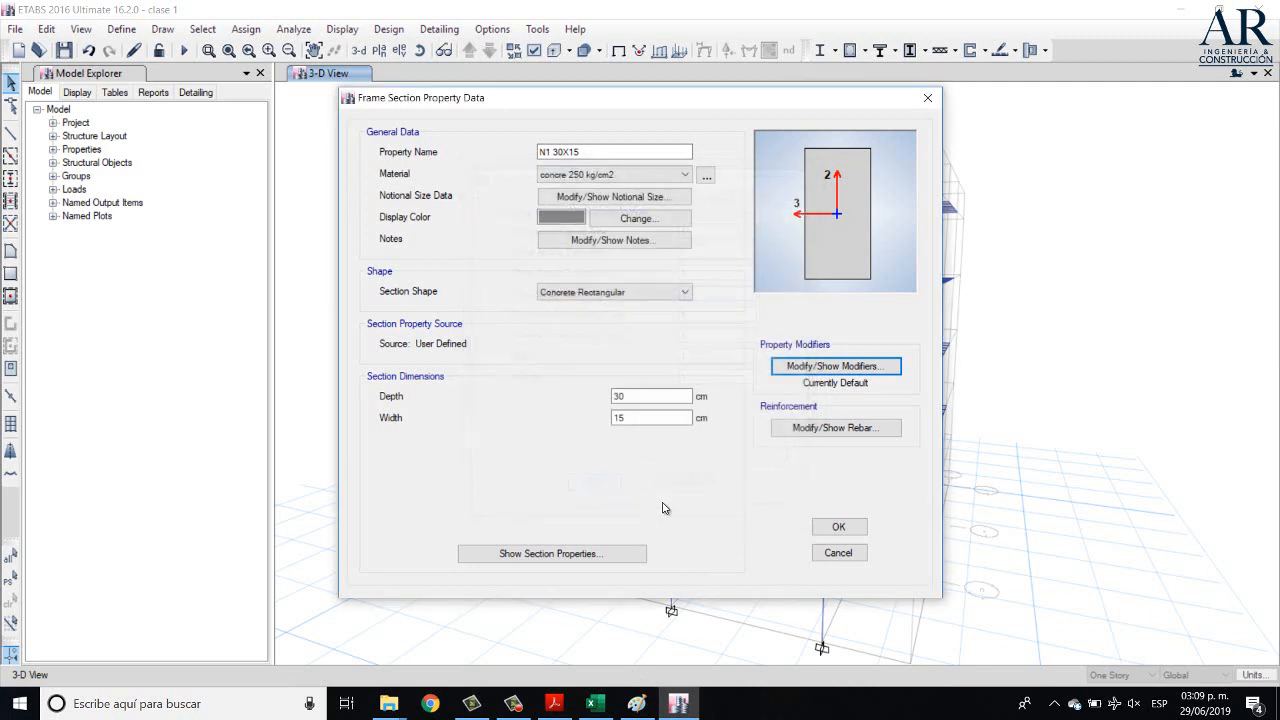
pyautogui.click(842, 527)
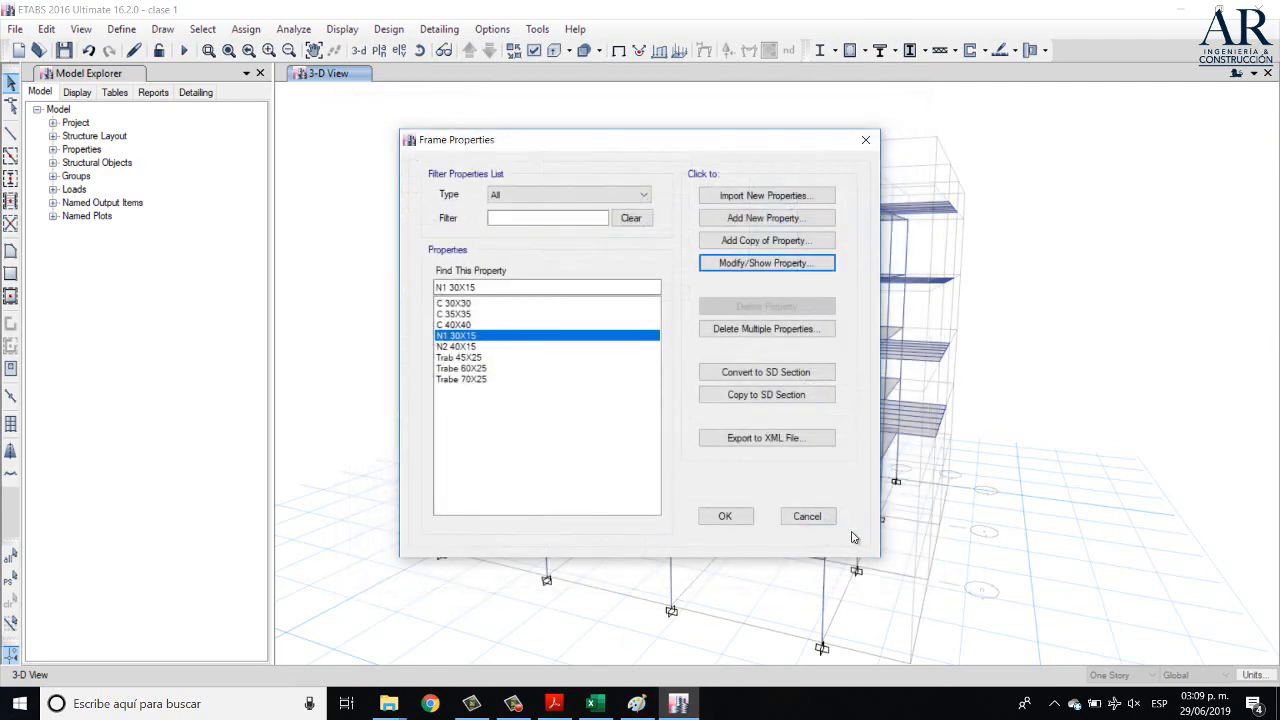
pyautogui.click(725, 516)
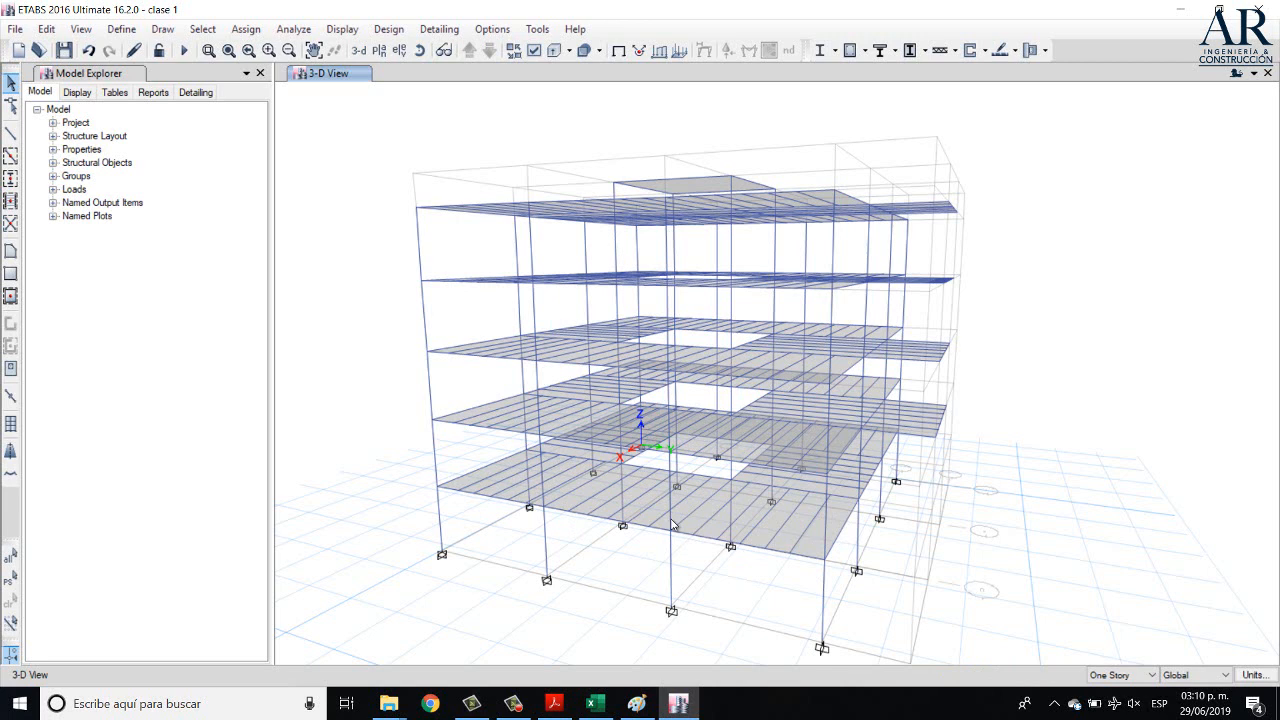
# - Run the structural analysis of the model
pyautogui.click(184, 50)
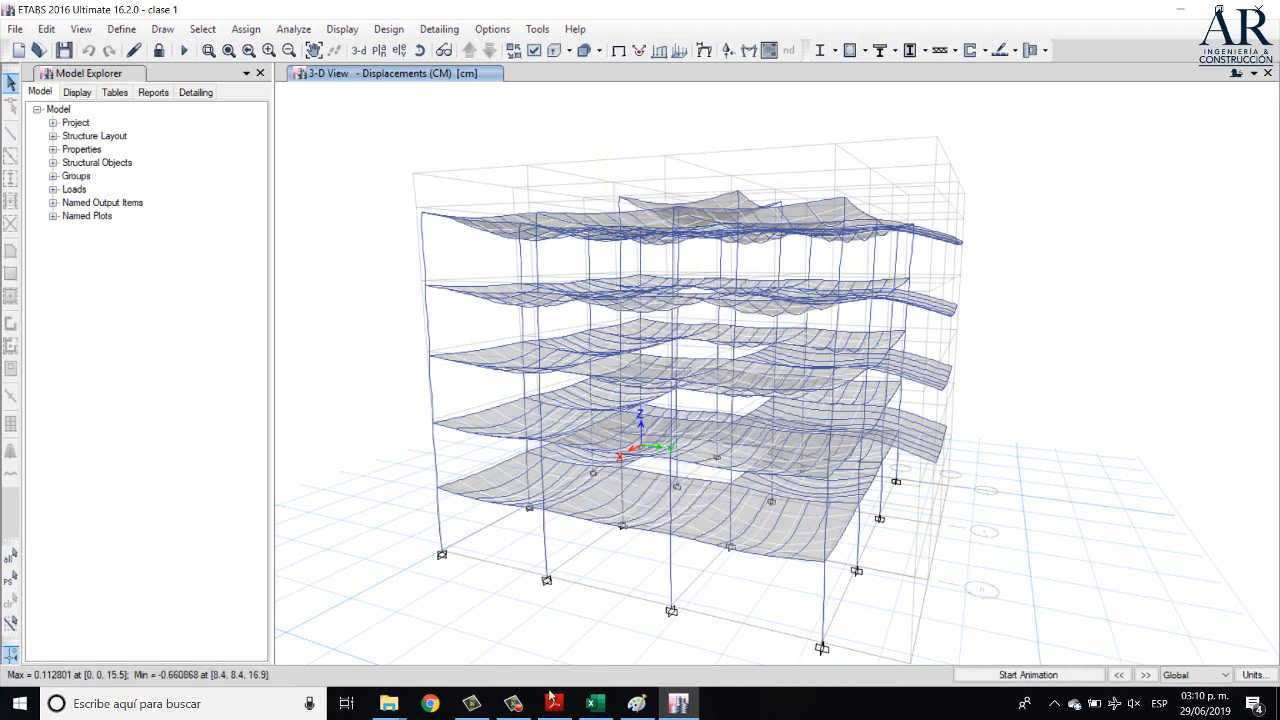
# - Switch to Excel and review the flexure, shear and torsion calculations in the Vigas R.C.D.F concreto sheet
pyautogui.click(594, 703)
pyautogui.click(596, 704)
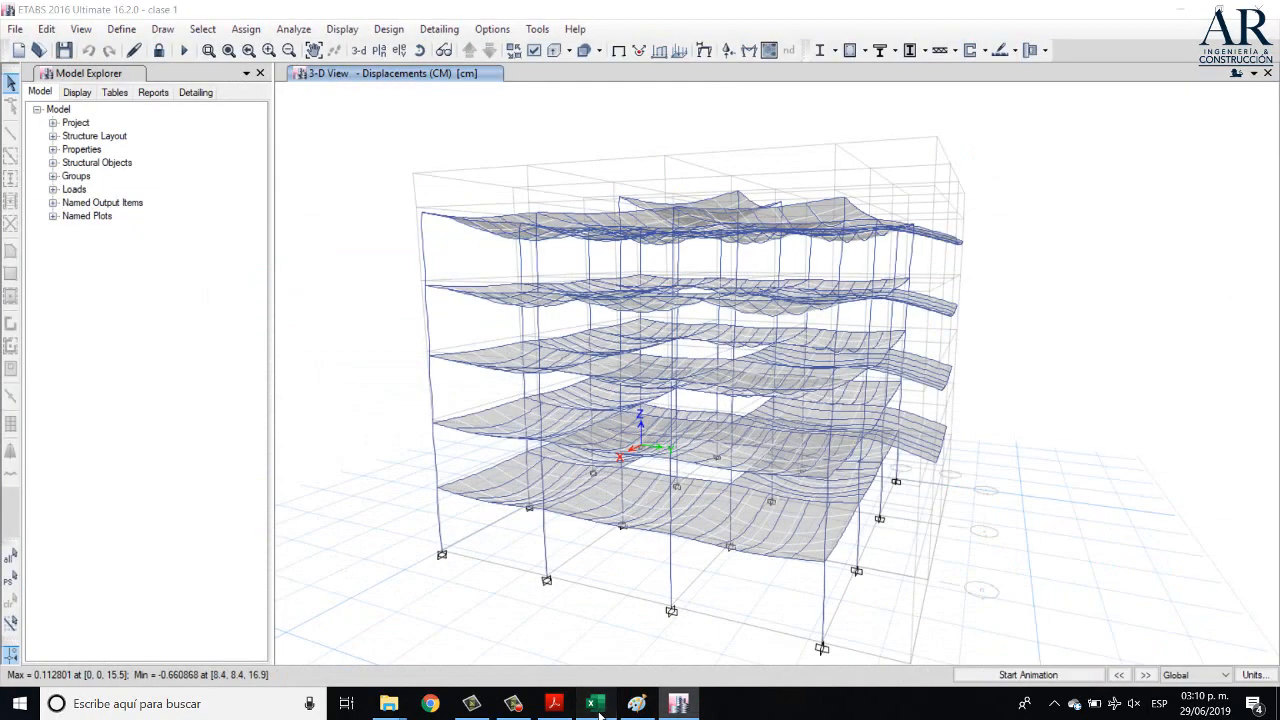
pyautogui.click(596, 704)
pyautogui.click(185, 656)
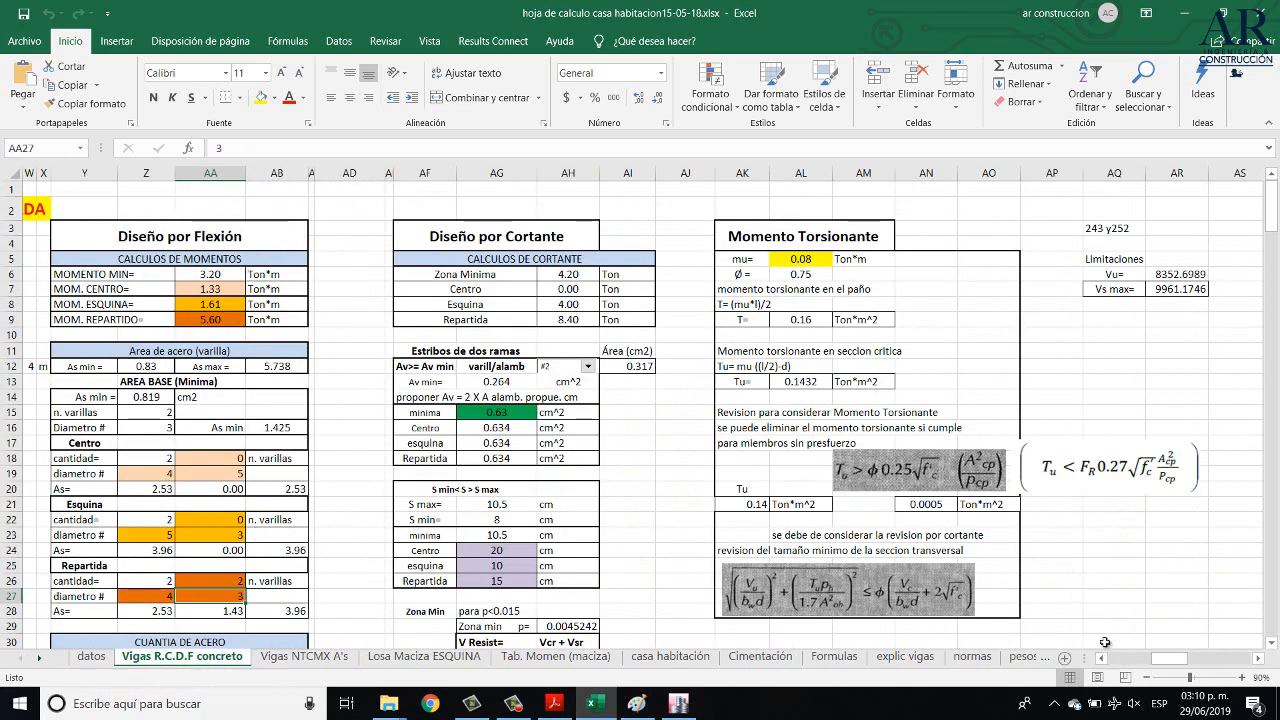
pyautogui.moveTo(1167, 658)
pyautogui.mouseDown()
pyautogui.moveTo(1145, 678)
pyautogui.moveTo(1125, 665)
pyautogui.mouseUp()
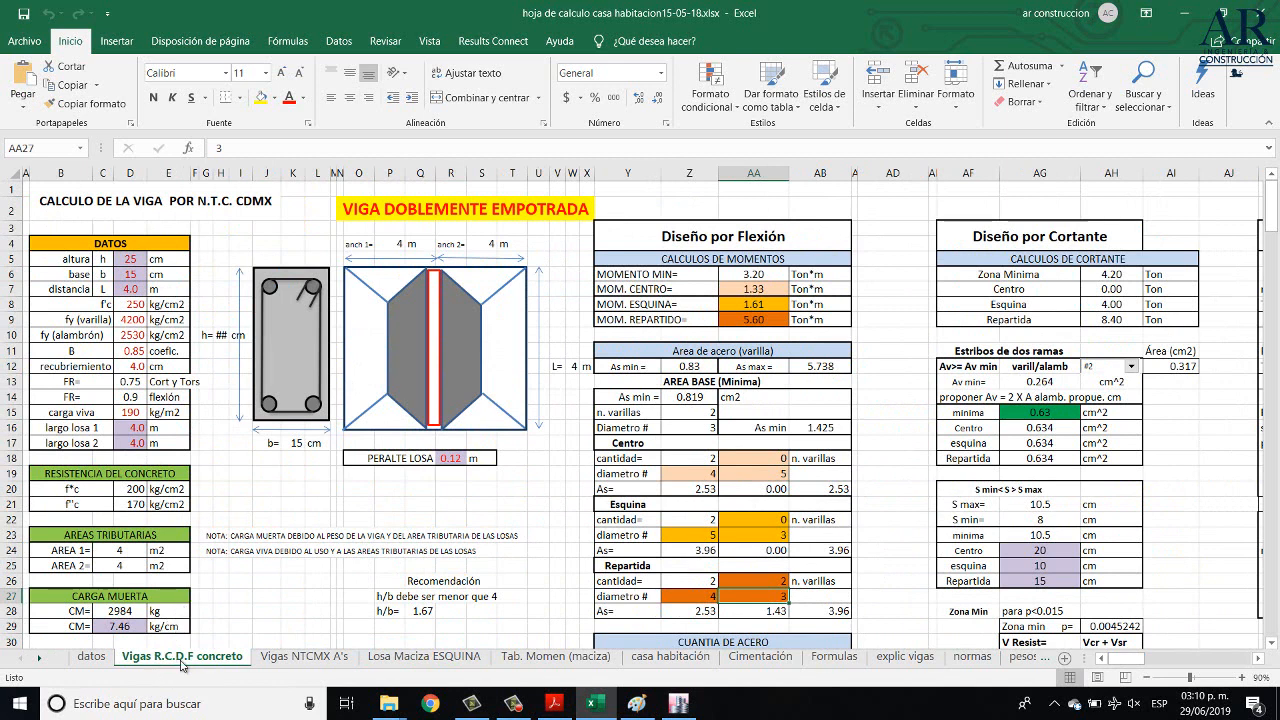
# - Switch back to ETABS and run the concrete frame design to display the longitudinal reinforcing
pyautogui.click(677, 702)
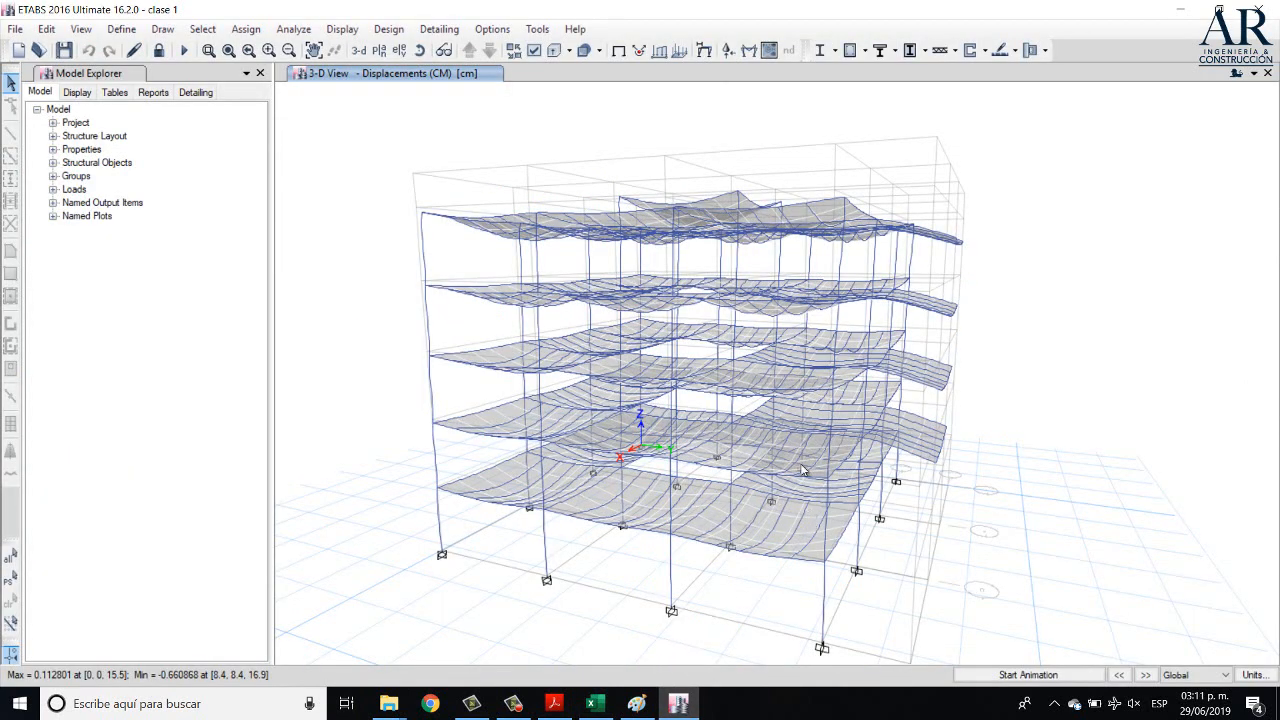
pyautogui.click(852, 52)
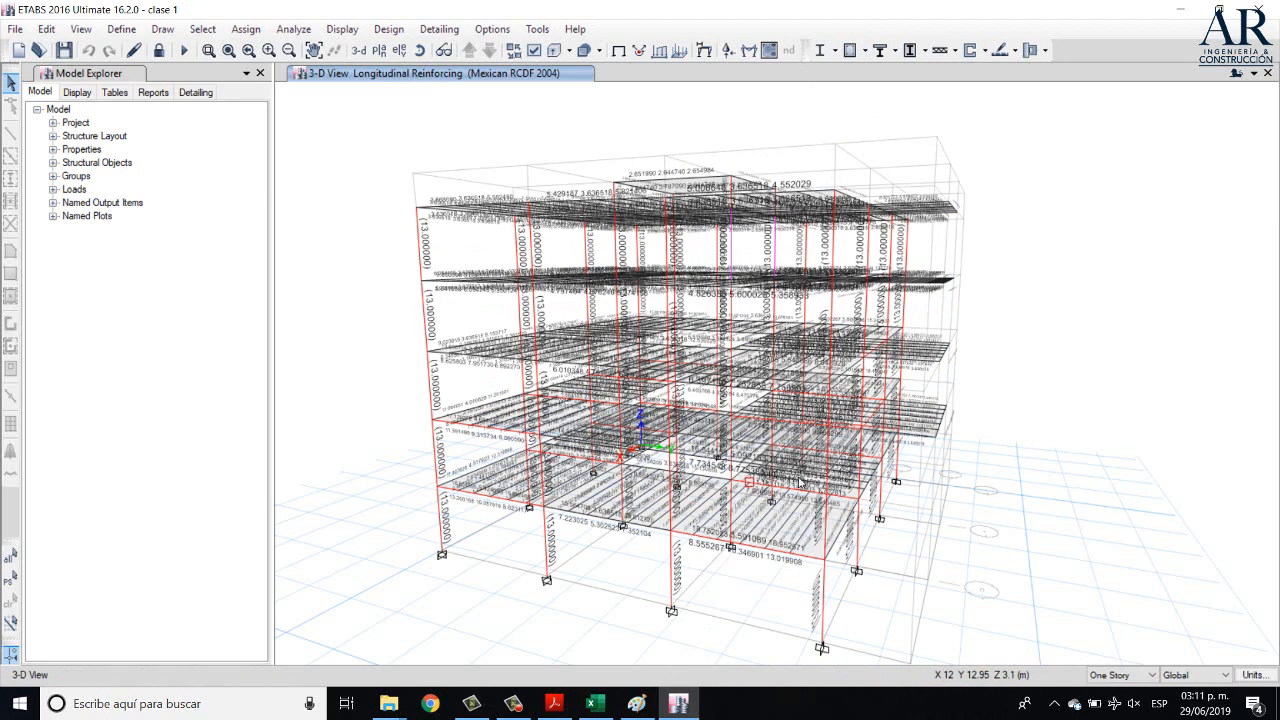
# - Examine the capacity ratios and shear reinforcement of column C4 at Story1 for every load combination
pyautogui.click(825, 596)
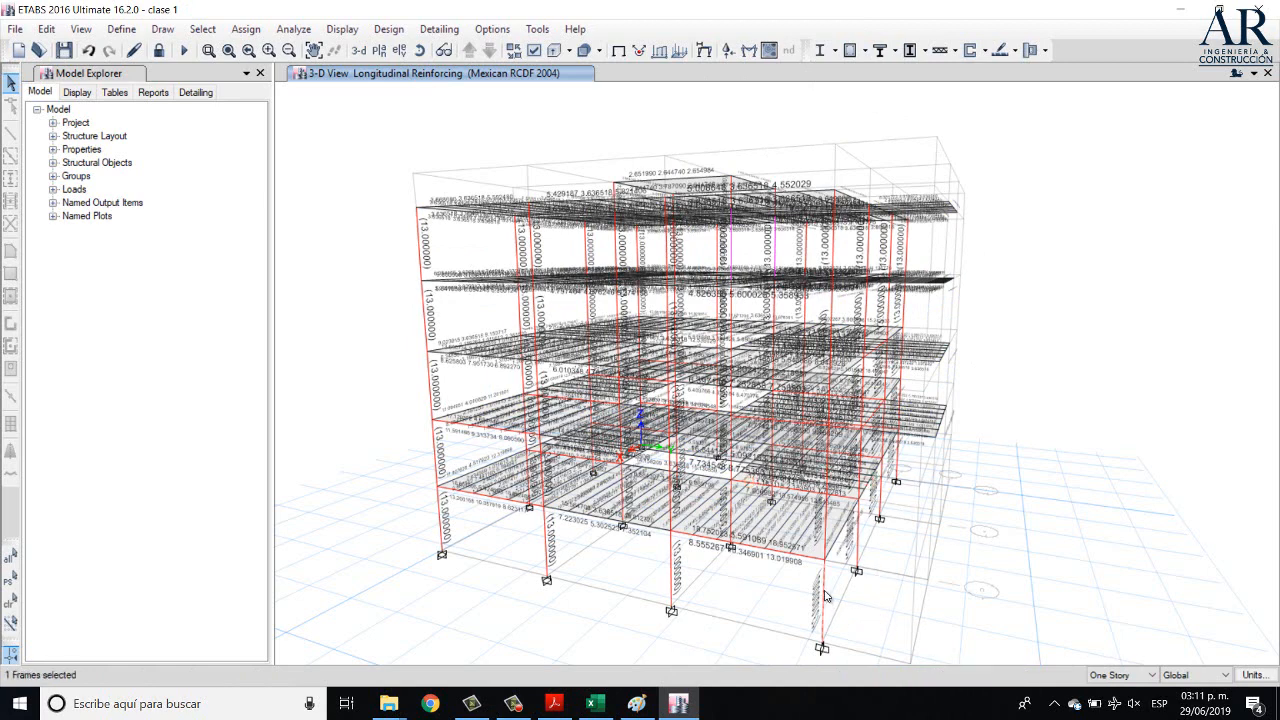
pyautogui.rightClick(825, 596)
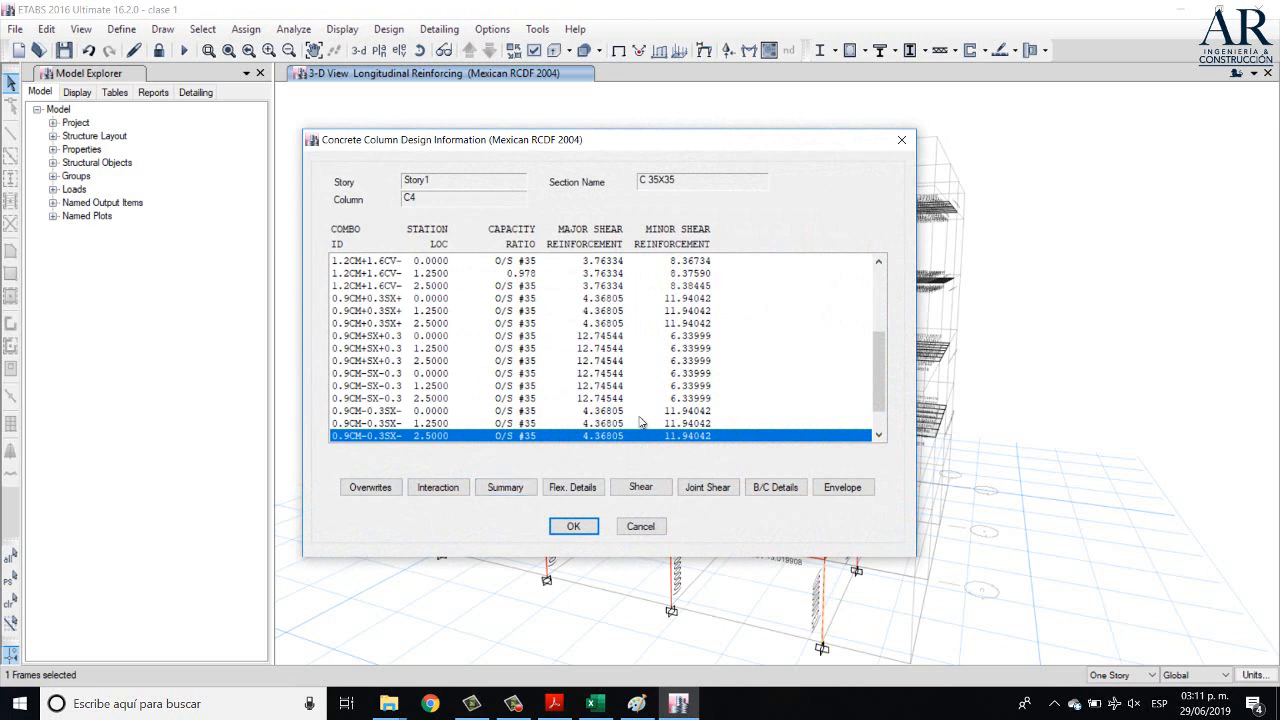
pyautogui.moveTo(884, 380); pyautogui.dragTo(882, 320)
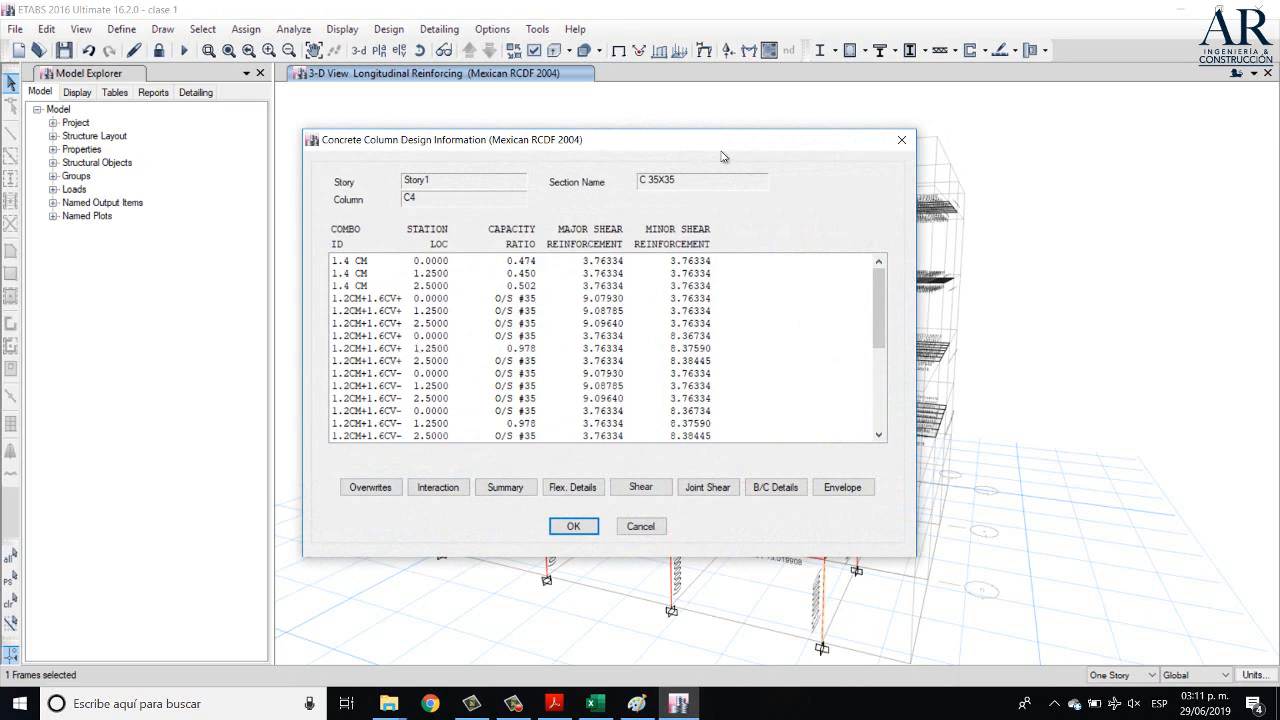
pyautogui.click(901, 140)
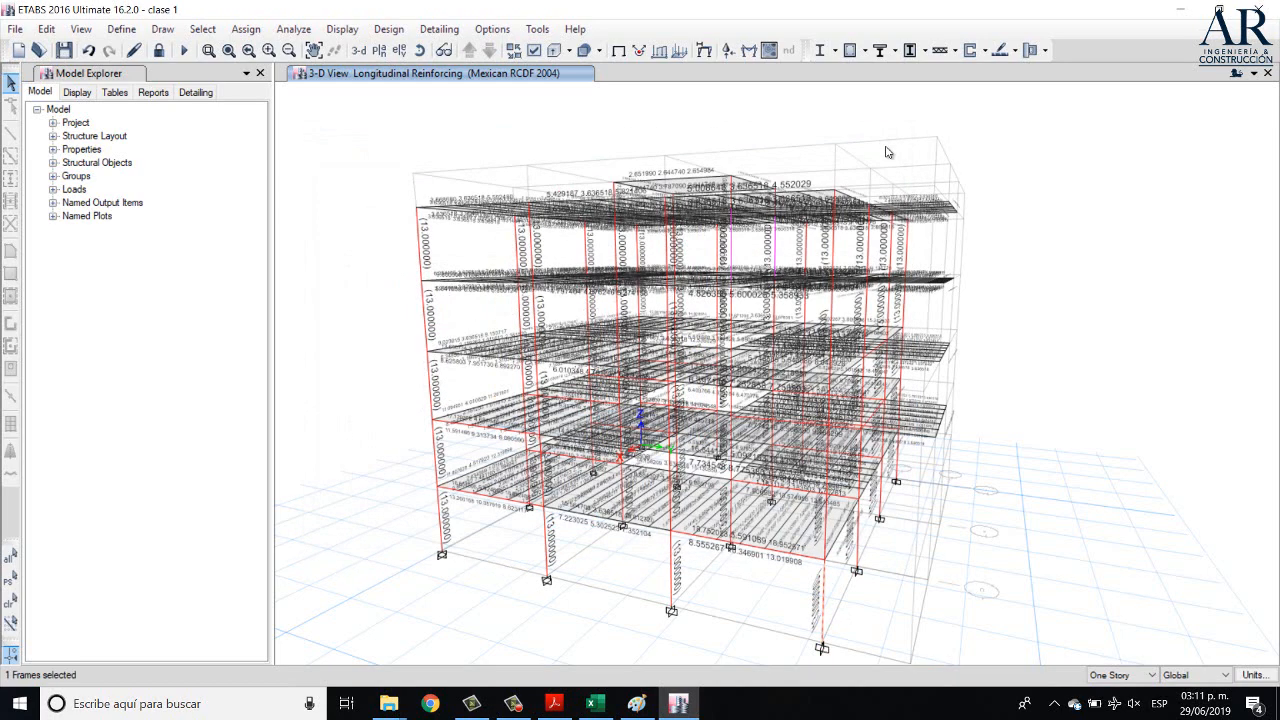
# - Examine the column design results of C4 at Story5 across the load combinations, including 1.4 CM
pyautogui.rightClick(832, 258)
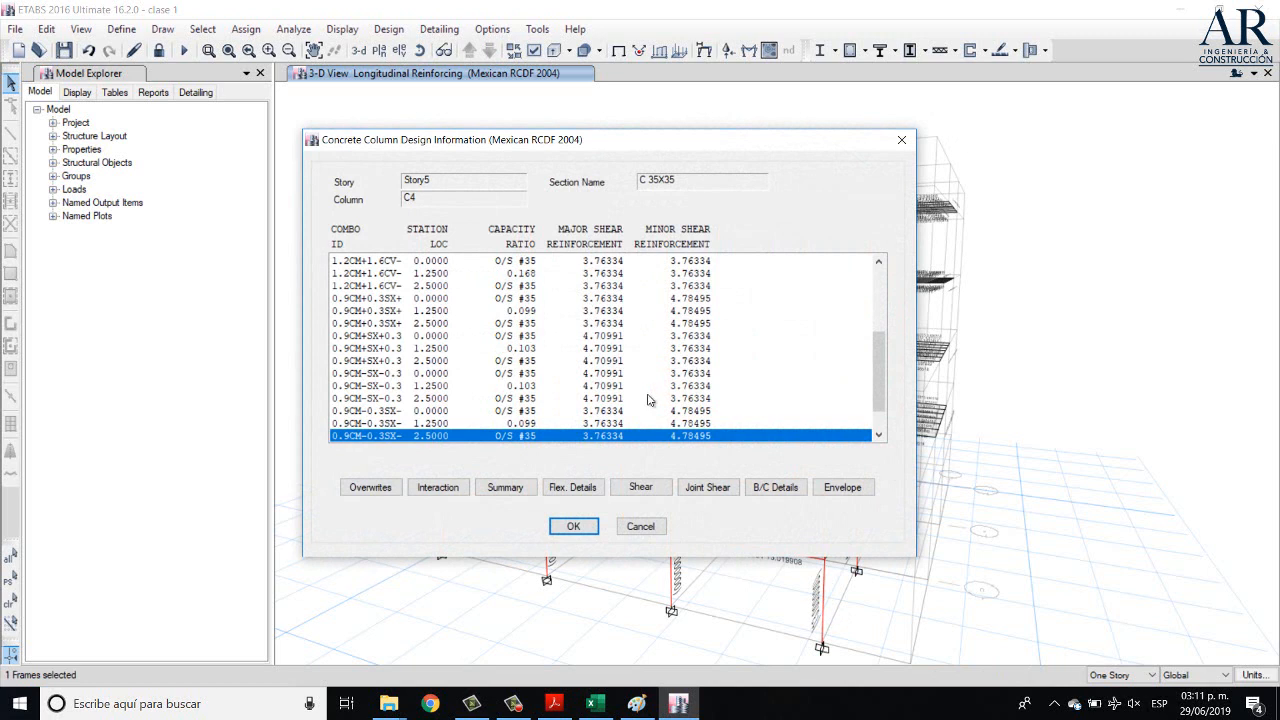
pyautogui.scroll(-1, 608, 404)
pyautogui.scroll(10, 612, 400)
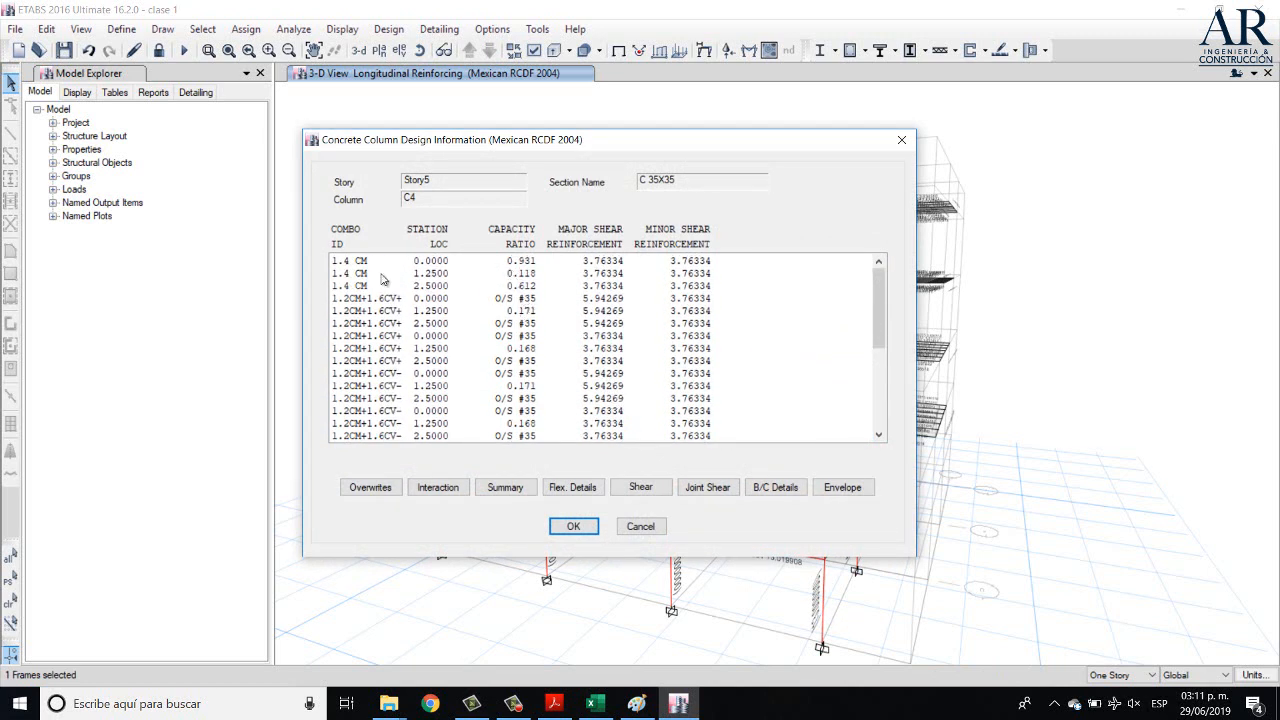
pyautogui.click(352, 264)
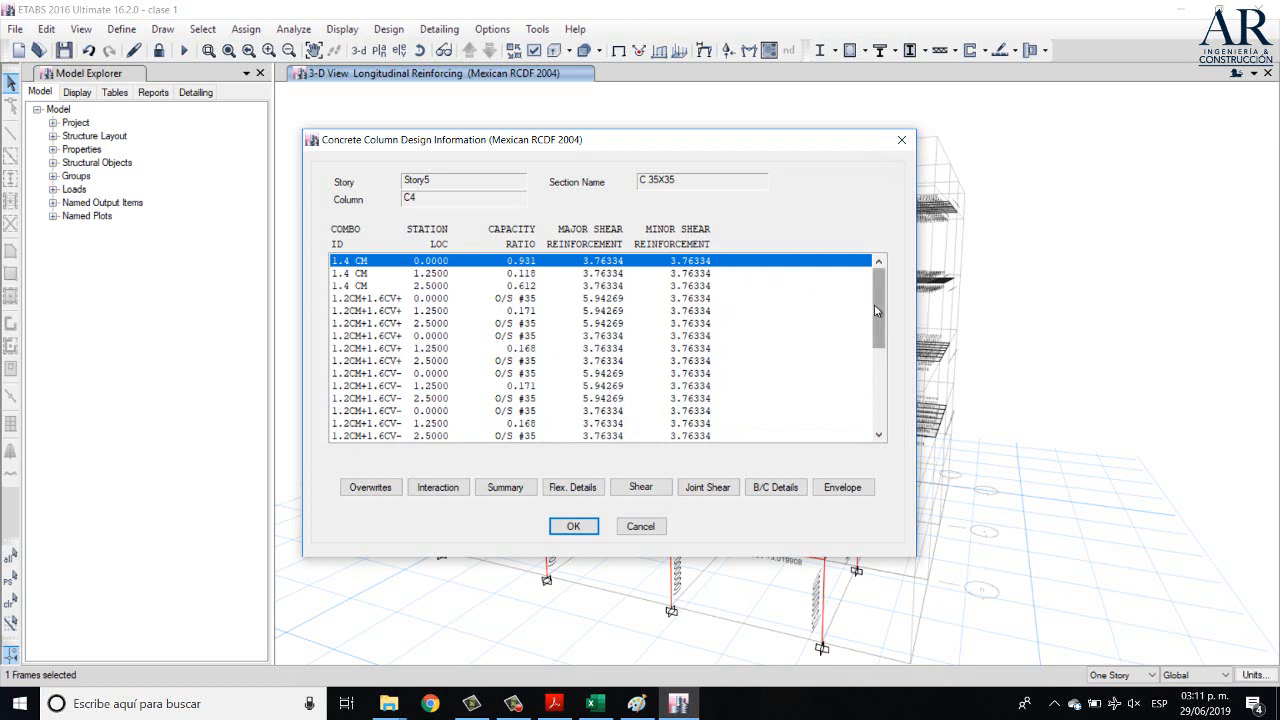
pyautogui.moveTo(882, 344)
pyautogui.mouseDown()
pyautogui.moveTo(900, 446)
pyautogui.moveTo(889, 342)
pyautogui.mouseUp()
pyautogui.click(900, 141)
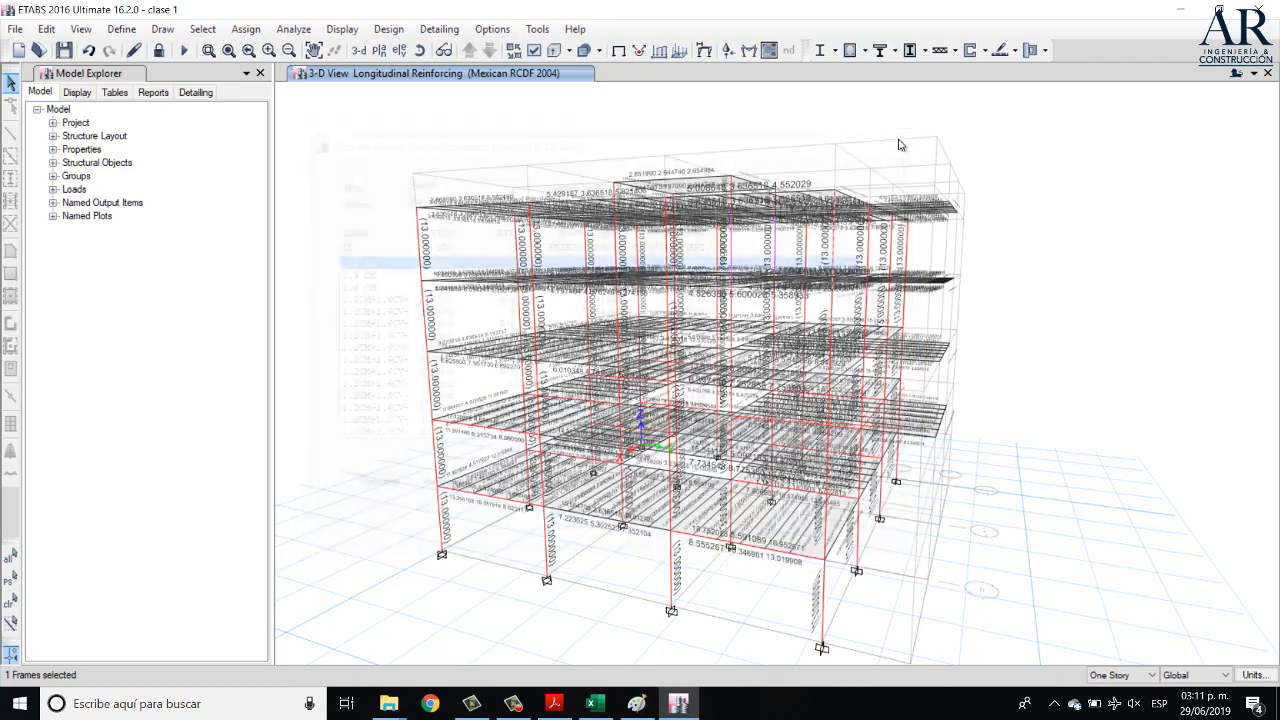
pyautogui.click(420, 50)
pyautogui.moveTo(940, 420); pyautogui.dragTo(1115, 503)
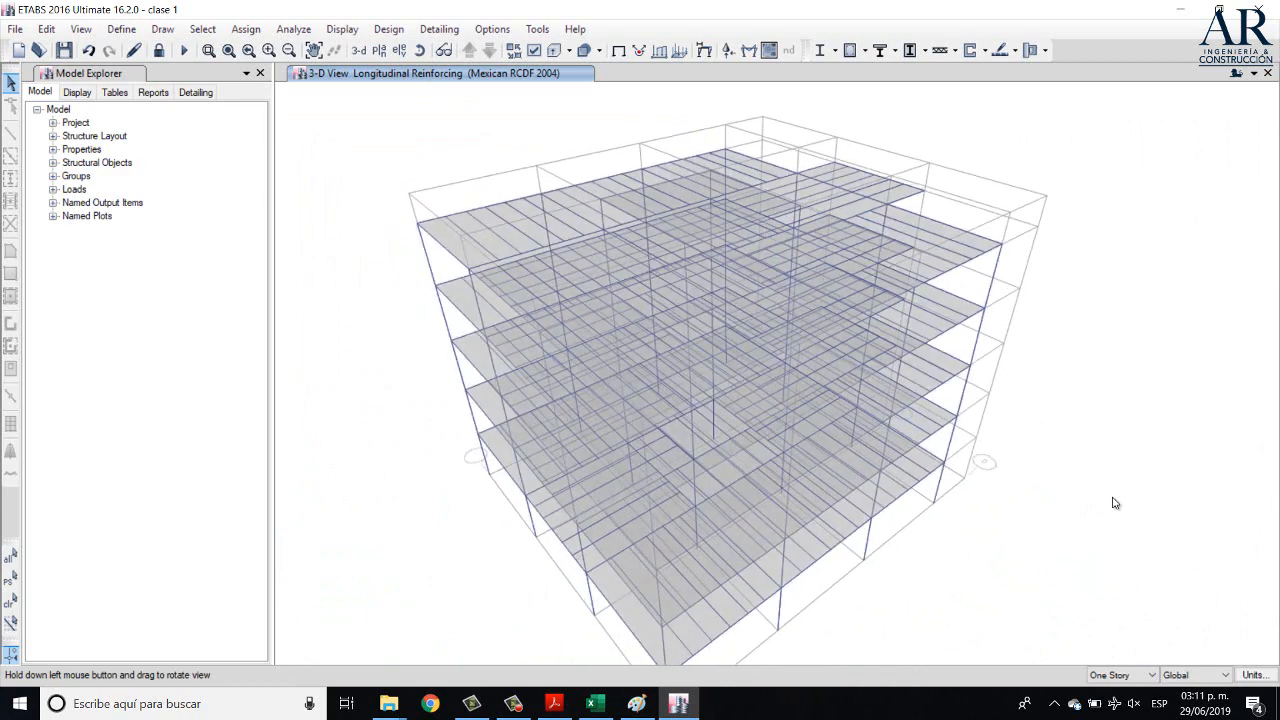
pyautogui.click(977, 247)
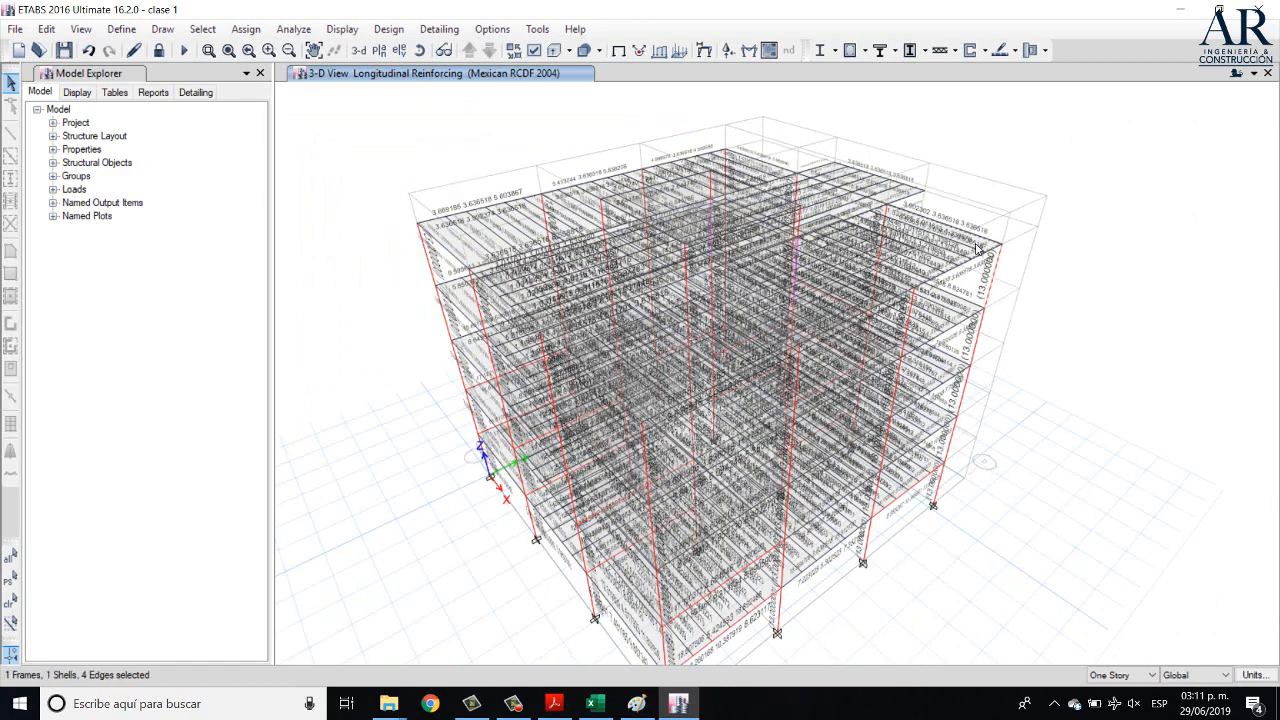
pyautogui.rightClick(977, 248)
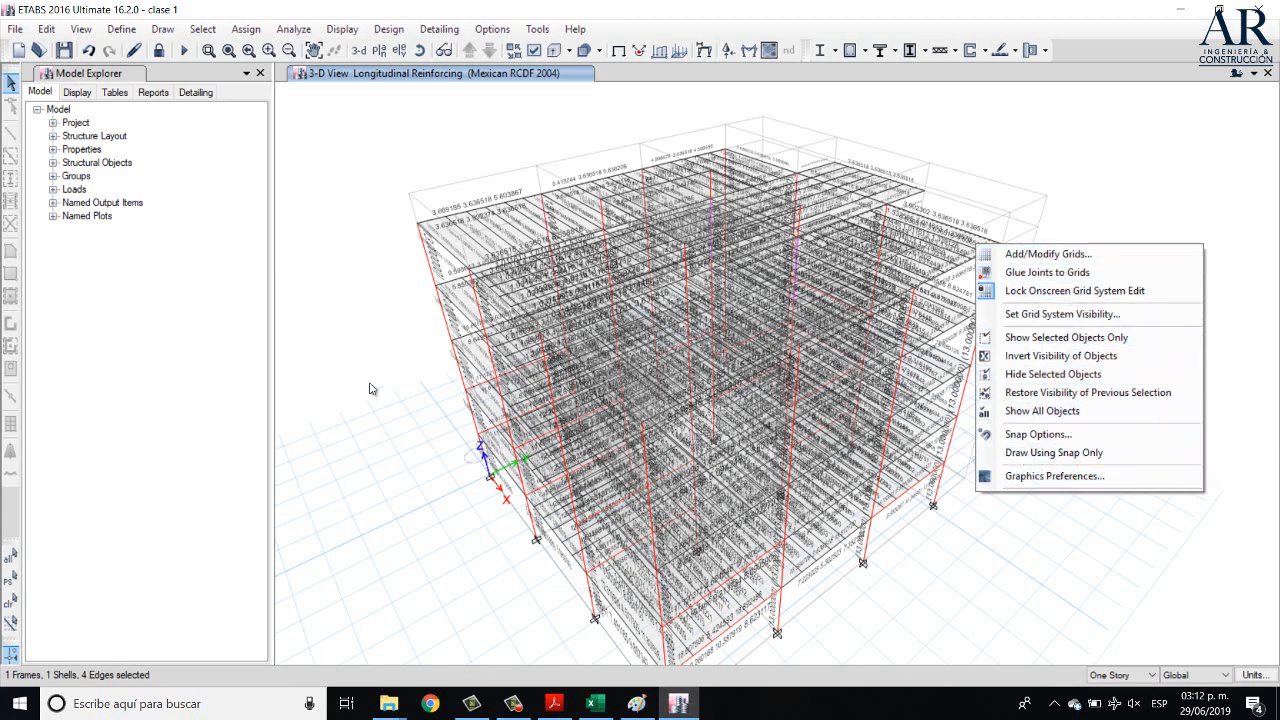
pyautogui.click(355, 354)
pyautogui.press('Escape')
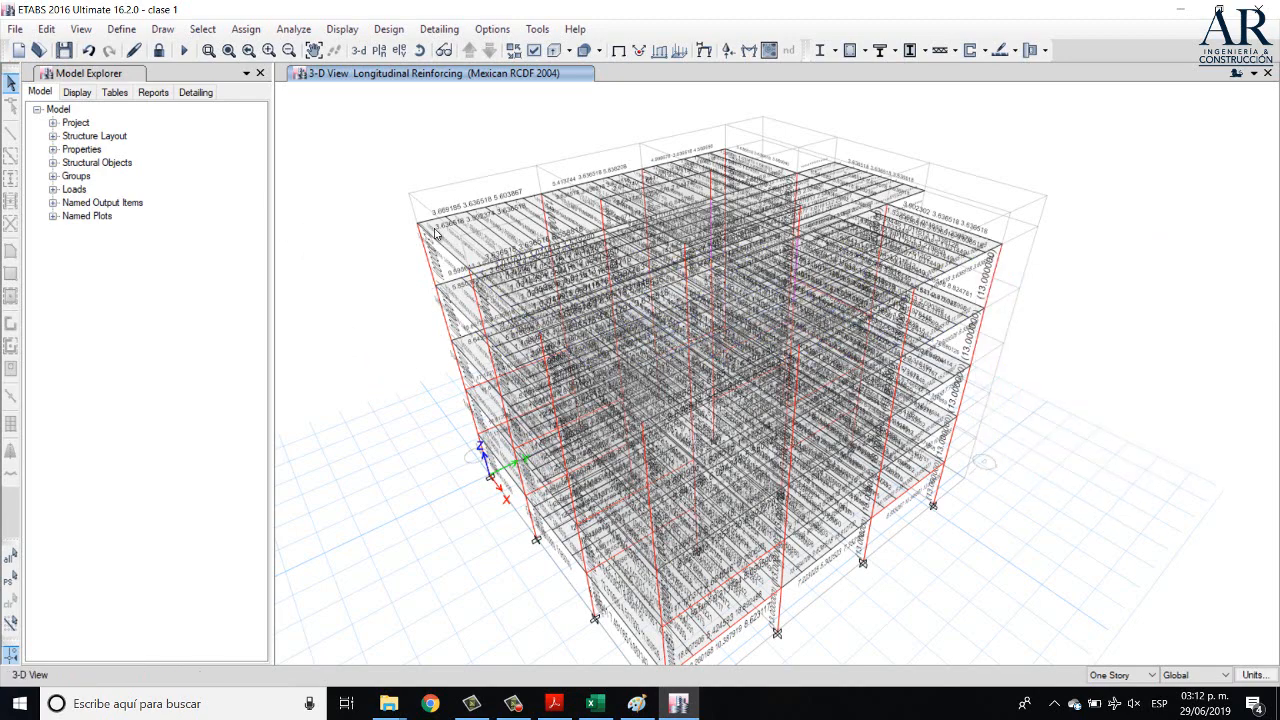
# - Open the concrete design information of column C14 at Story5 to examine its capacity ratios
pyautogui.click(421, 50)
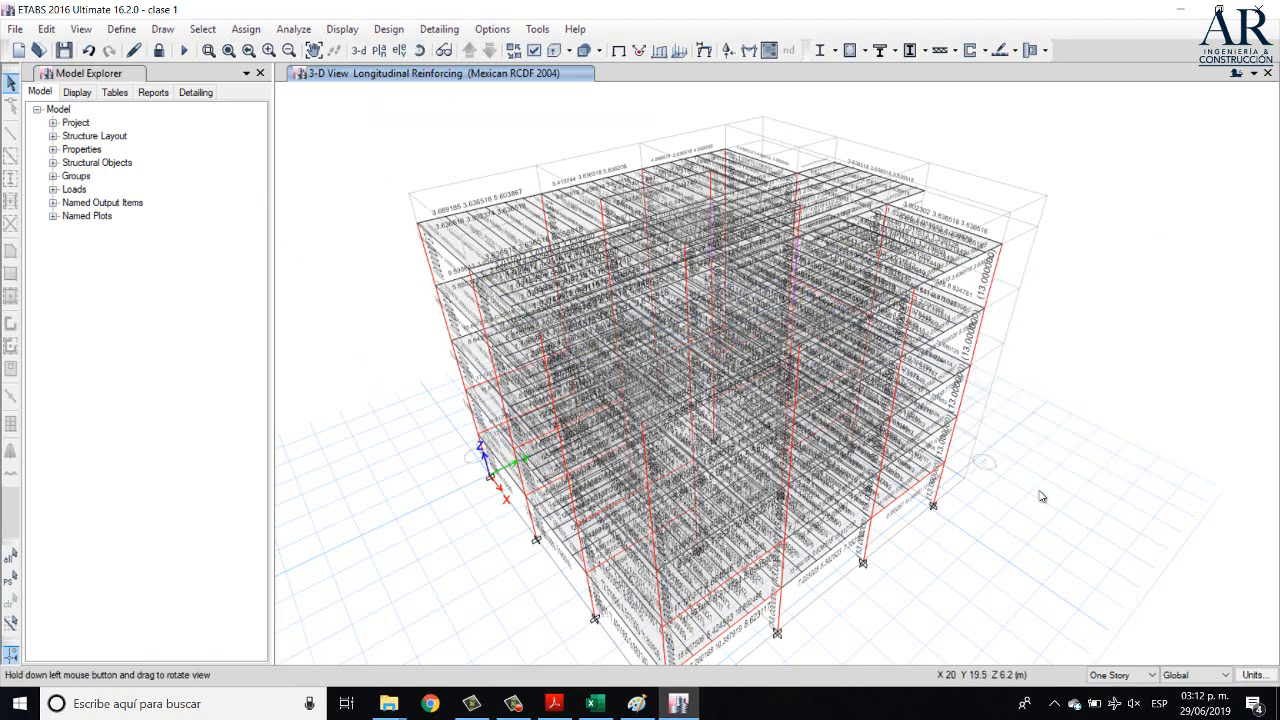
pyautogui.moveTo(1041, 494); pyautogui.dragTo(821, 430)
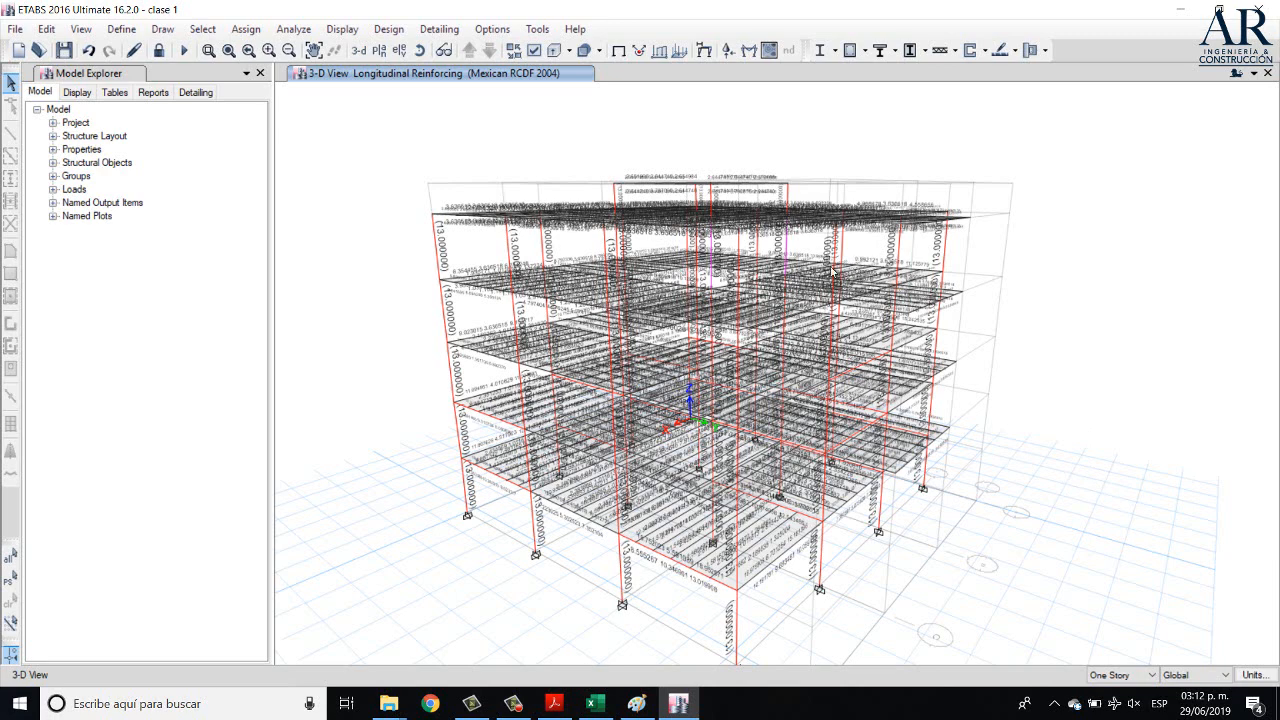
pyautogui.click(420, 51)
pyautogui.moveTo(880, 472); pyautogui.dragTo(1009, 447)
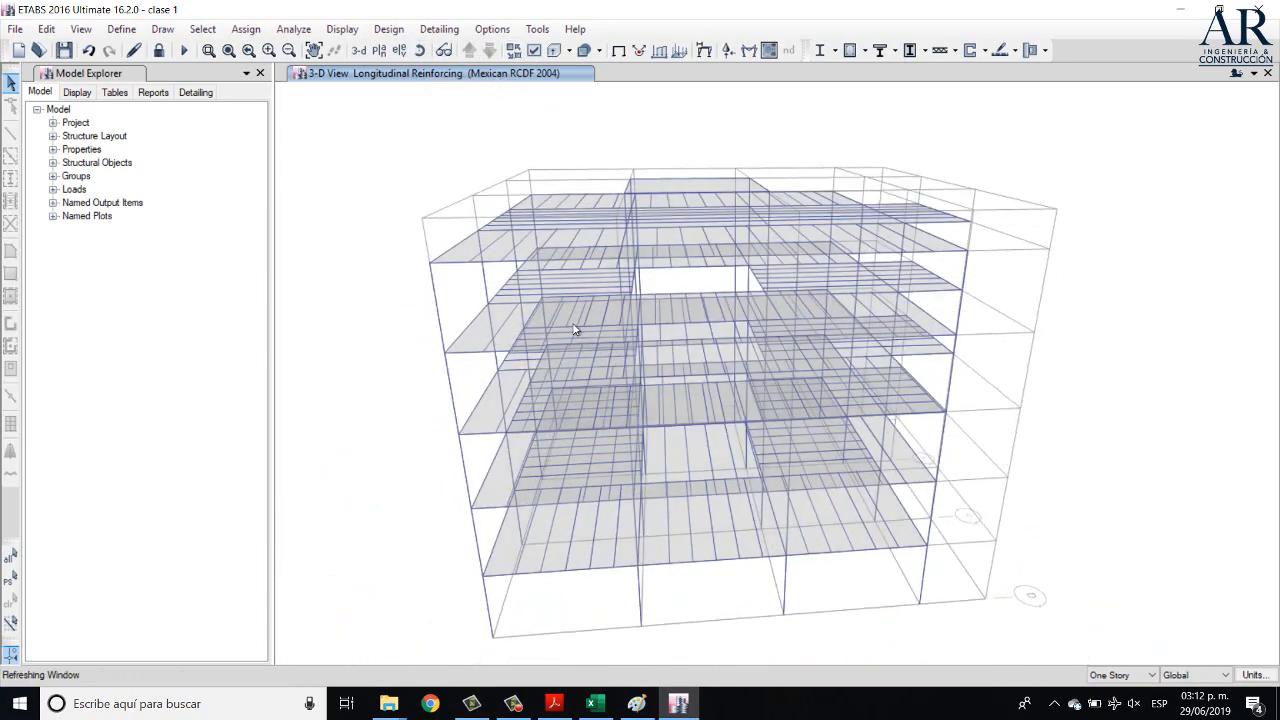
pyautogui.click(437, 297)
pyautogui.rightClick(437, 297)
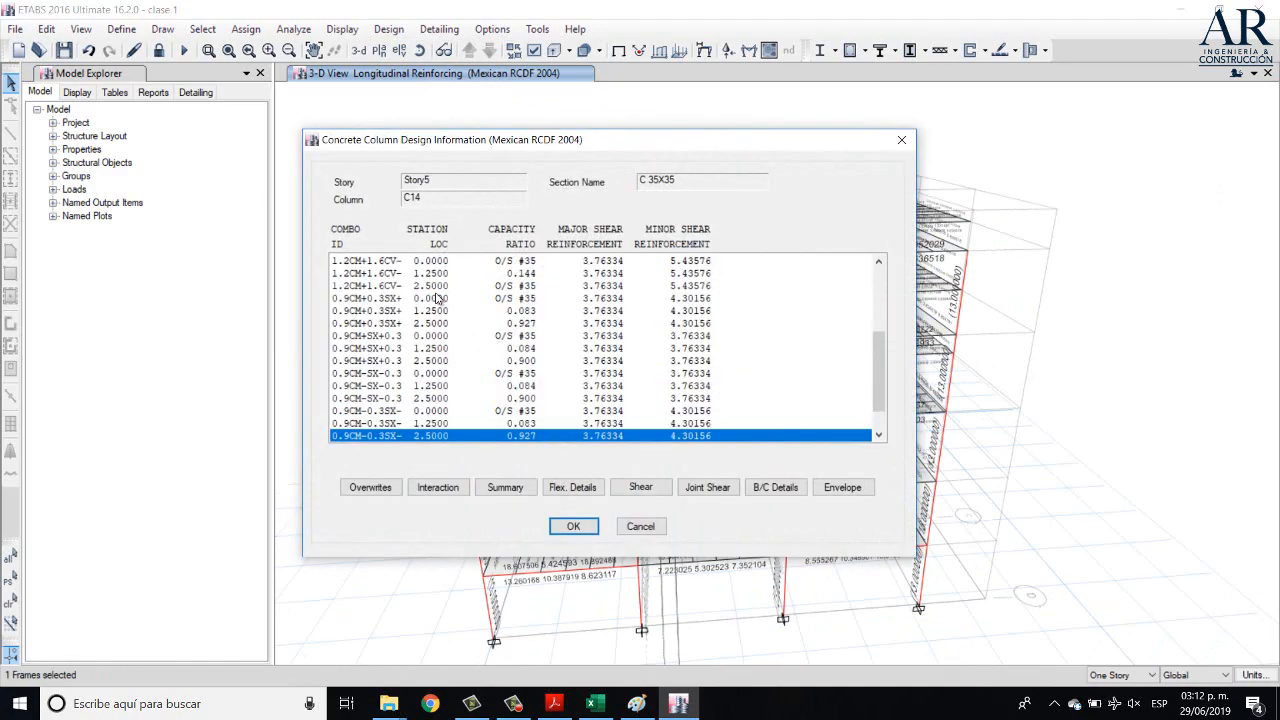
# - Examine the concrete design results of column C15 at Story5 and a neighbouring frame member
pyautogui.press('Escape')
pyautogui.scroll(3, 480, 310)
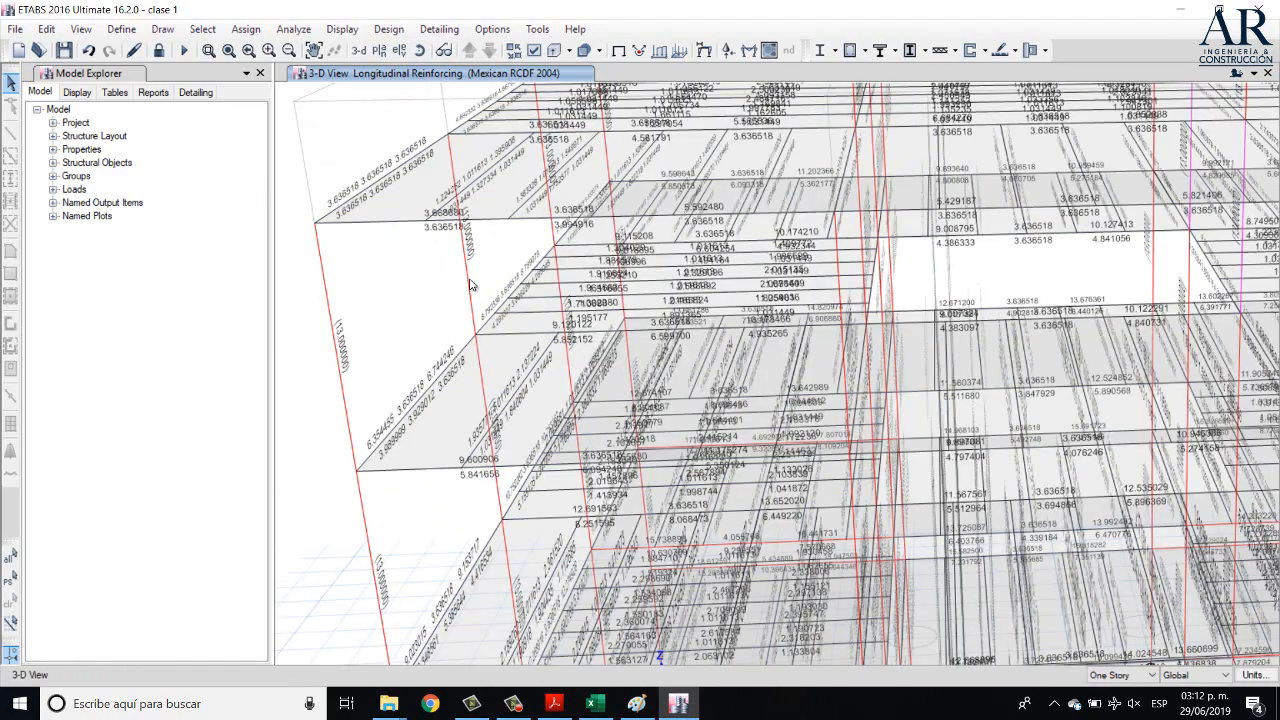
pyautogui.click(473, 286)
pyautogui.rightClick(473, 286)
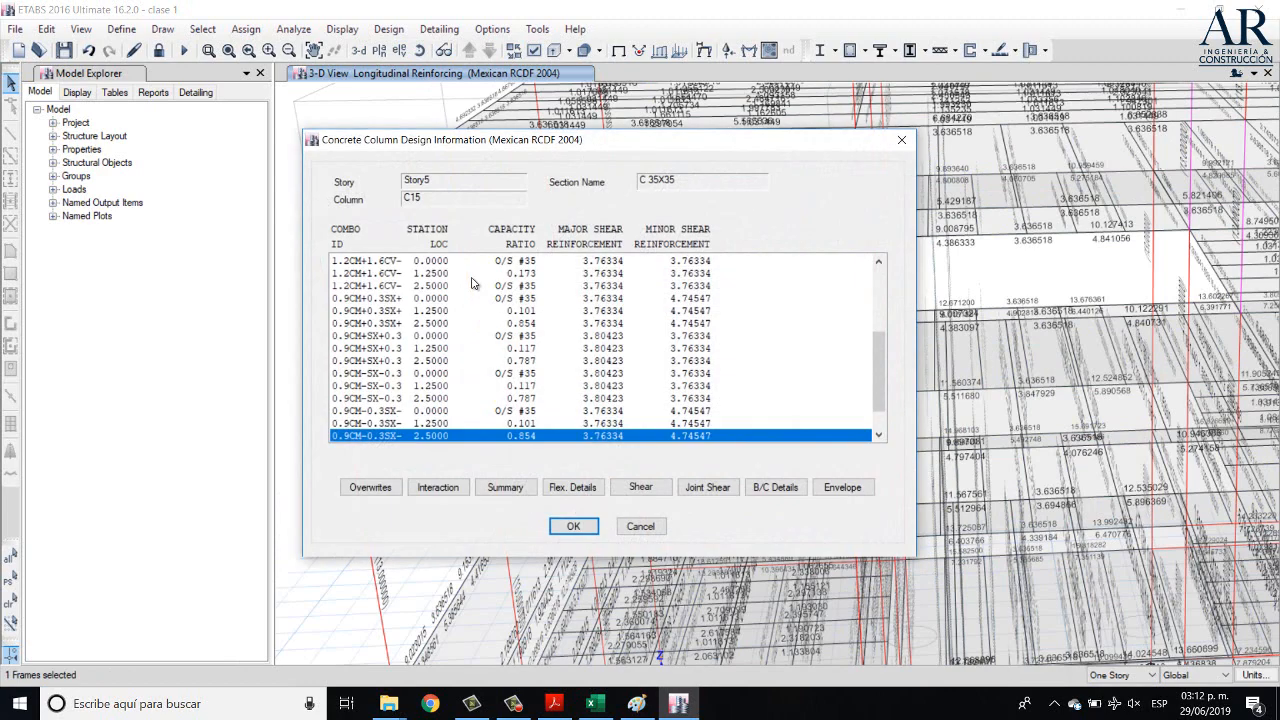
pyautogui.click(645, 526)
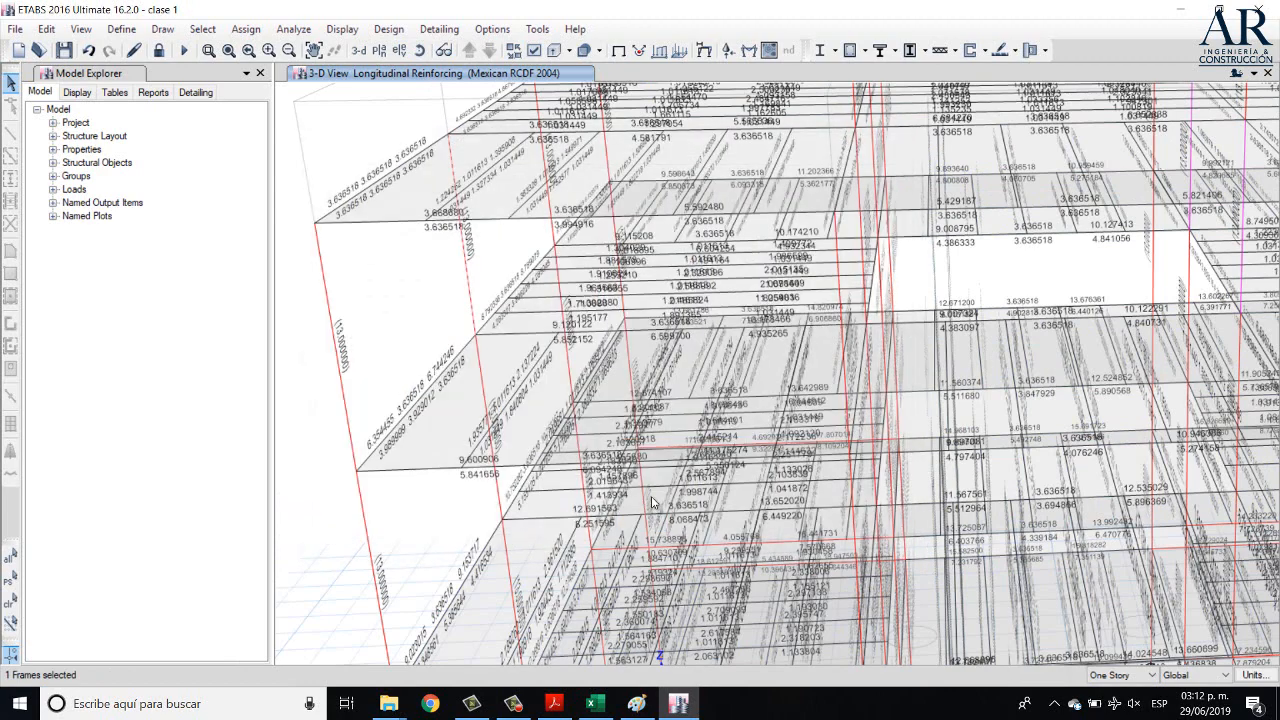
pyautogui.click(443, 474)
pyautogui.rightClick(443, 474)
pyautogui.press('Escape')
pyautogui.scroll(-5, 556, 432)
pyautogui.moveTo(788, 443); pyautogui.dragTo(800, 357, button='middle')
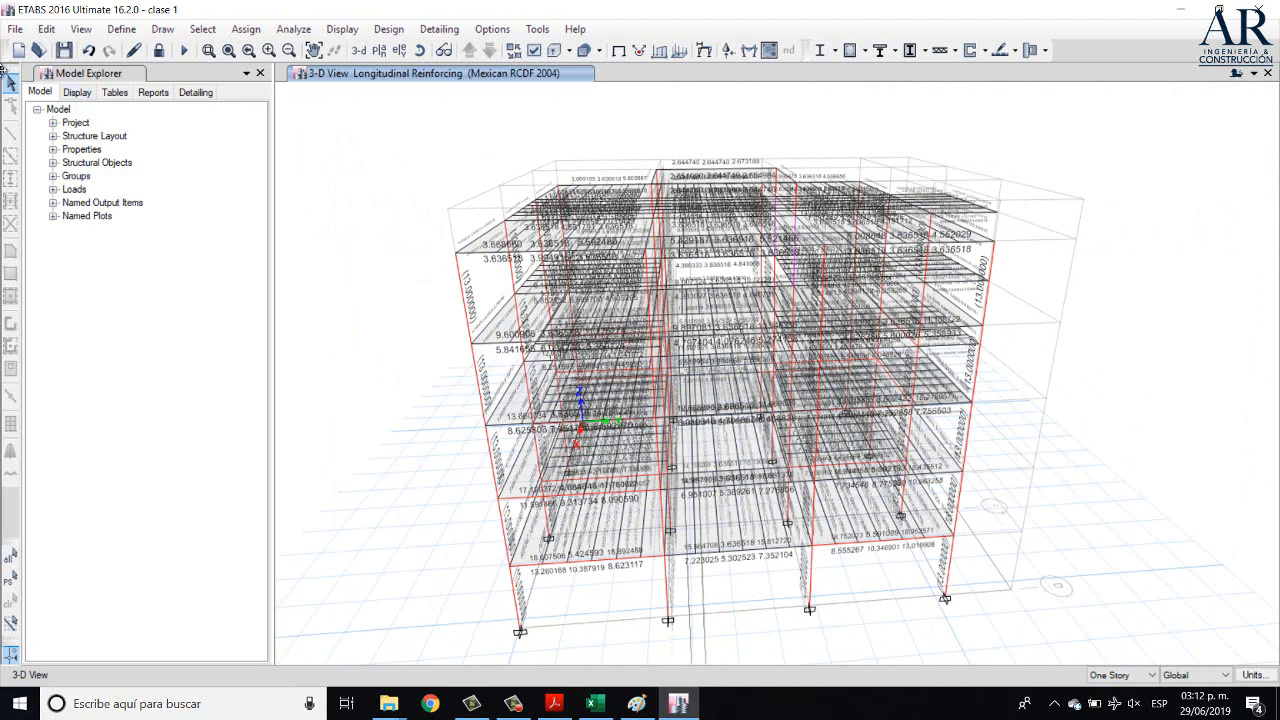
# - Unlock the model, discarding the analysis results, and open the rebar data of frame section C 35X35
pyautogui.click(158, 50)
pyautogui.click(655, 410)
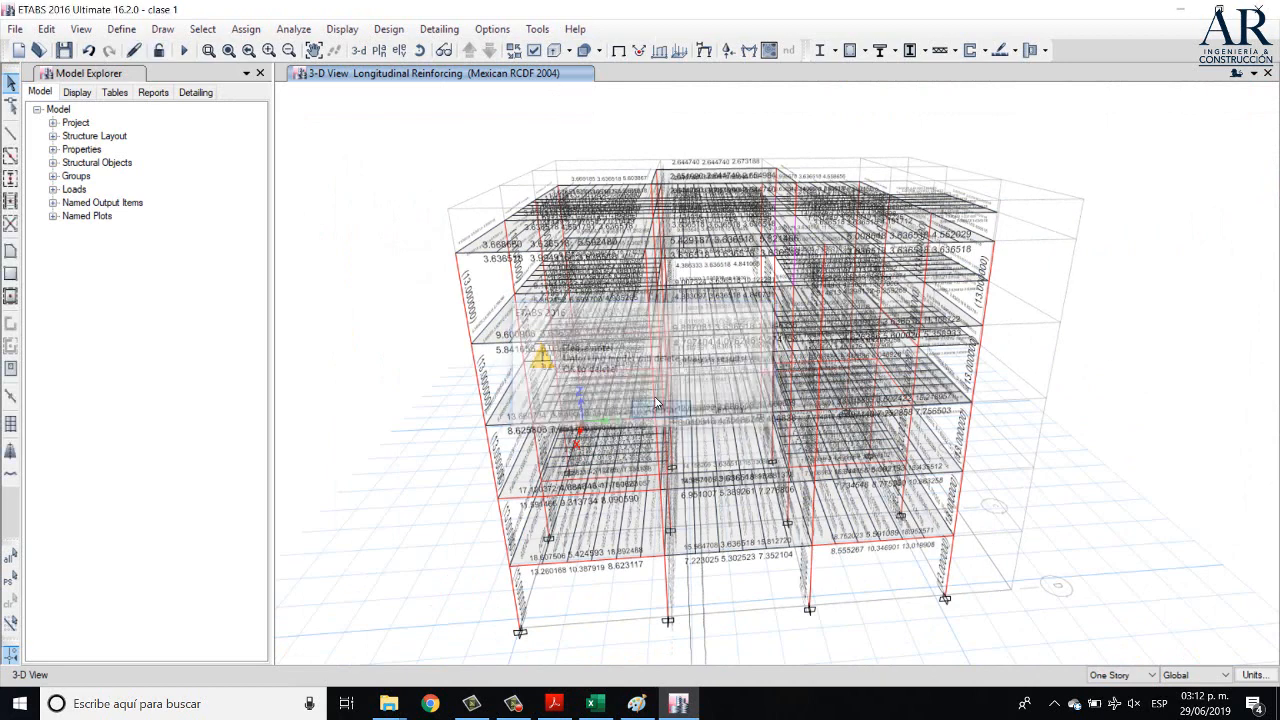
pyautogui.click(118, 30)
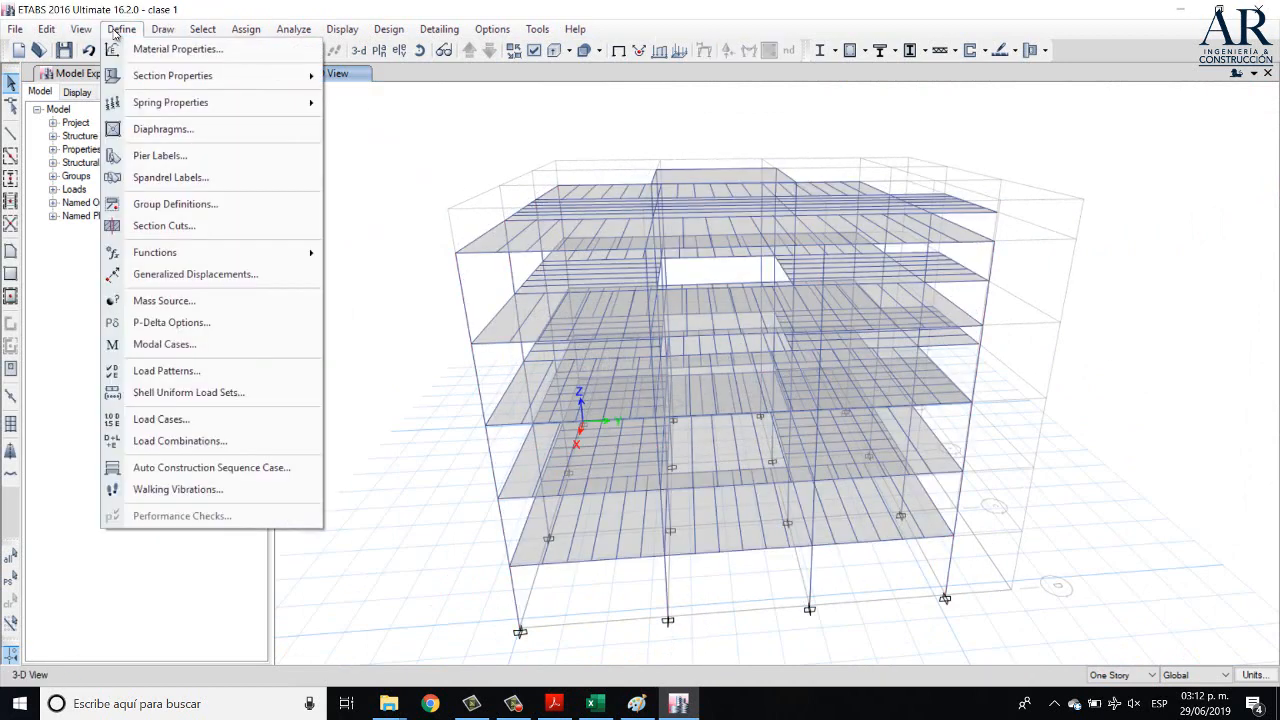
pyautogui.moveTo(300, 76)
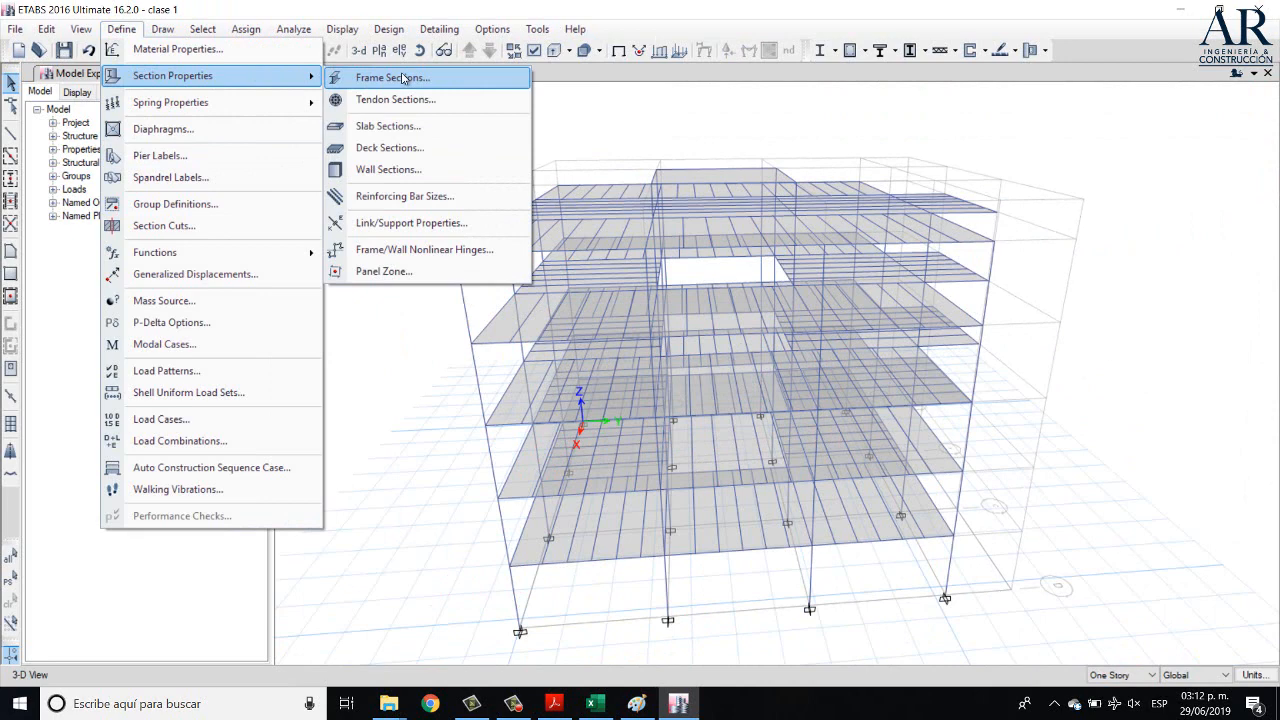
pyautogui.click(402, 78)
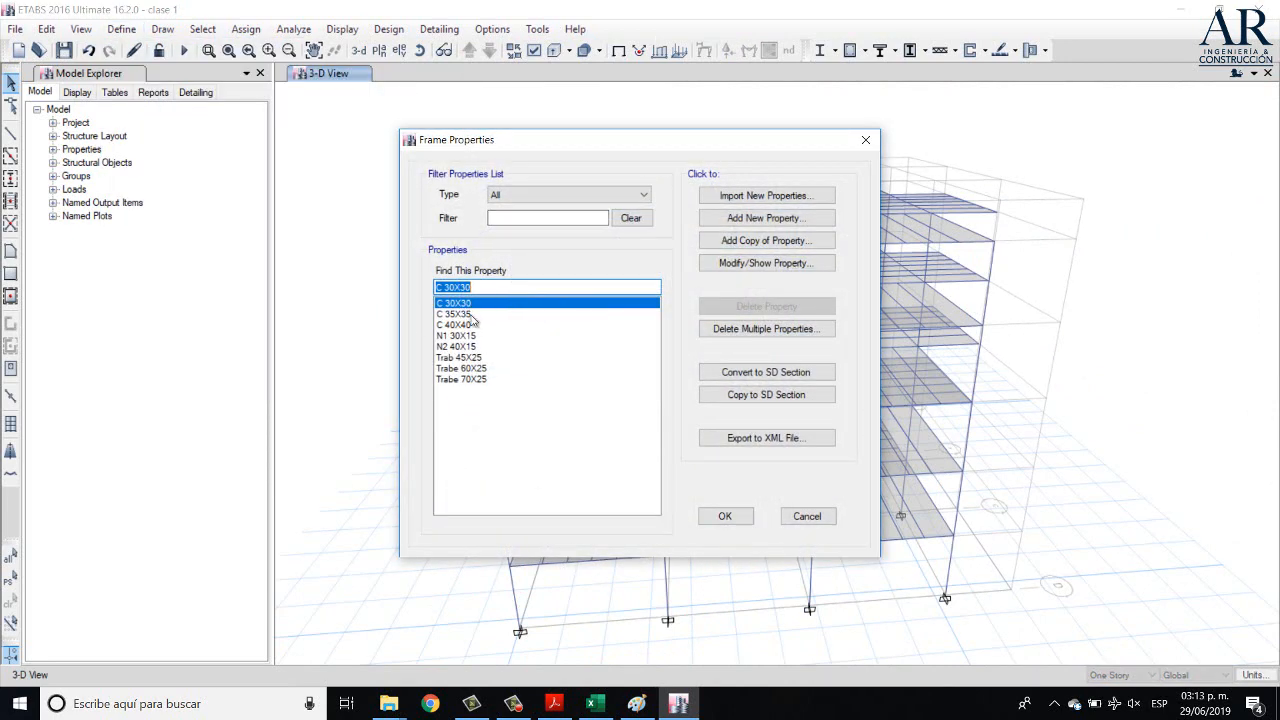
pyautogui.click(472, 315)
pyautogui.click(775, 264)
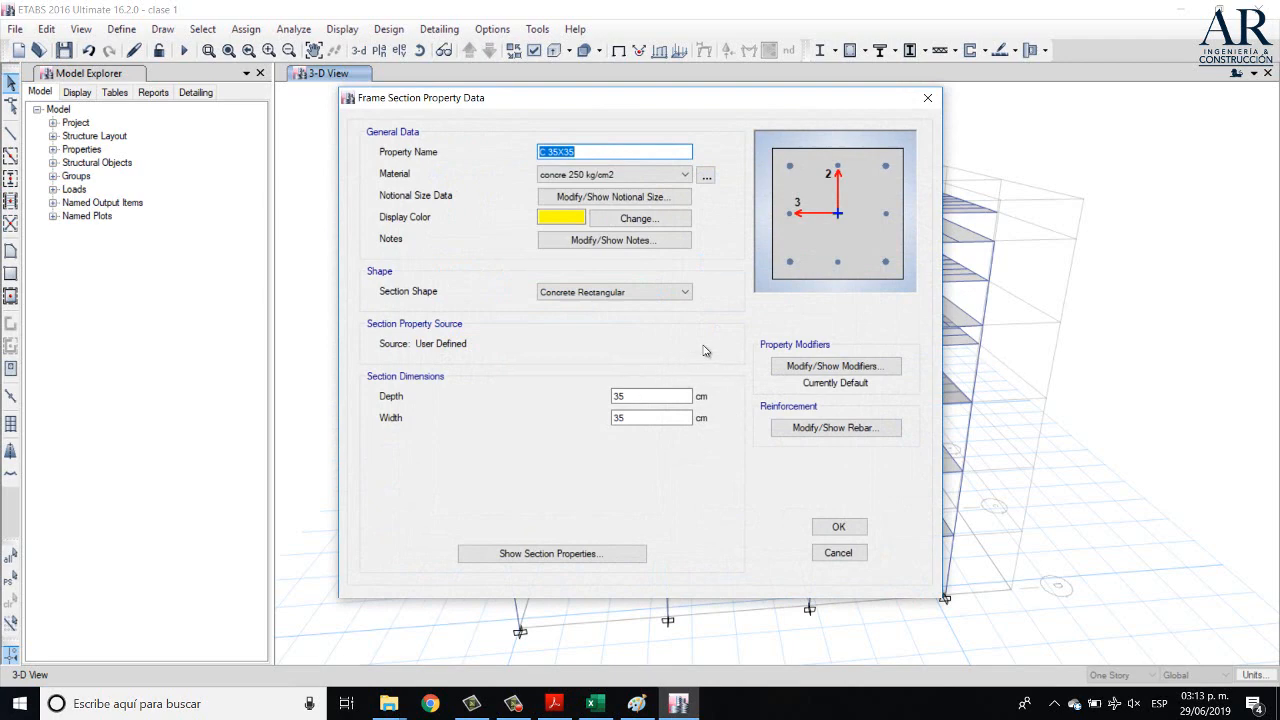
pyautogui.click(825, 430)
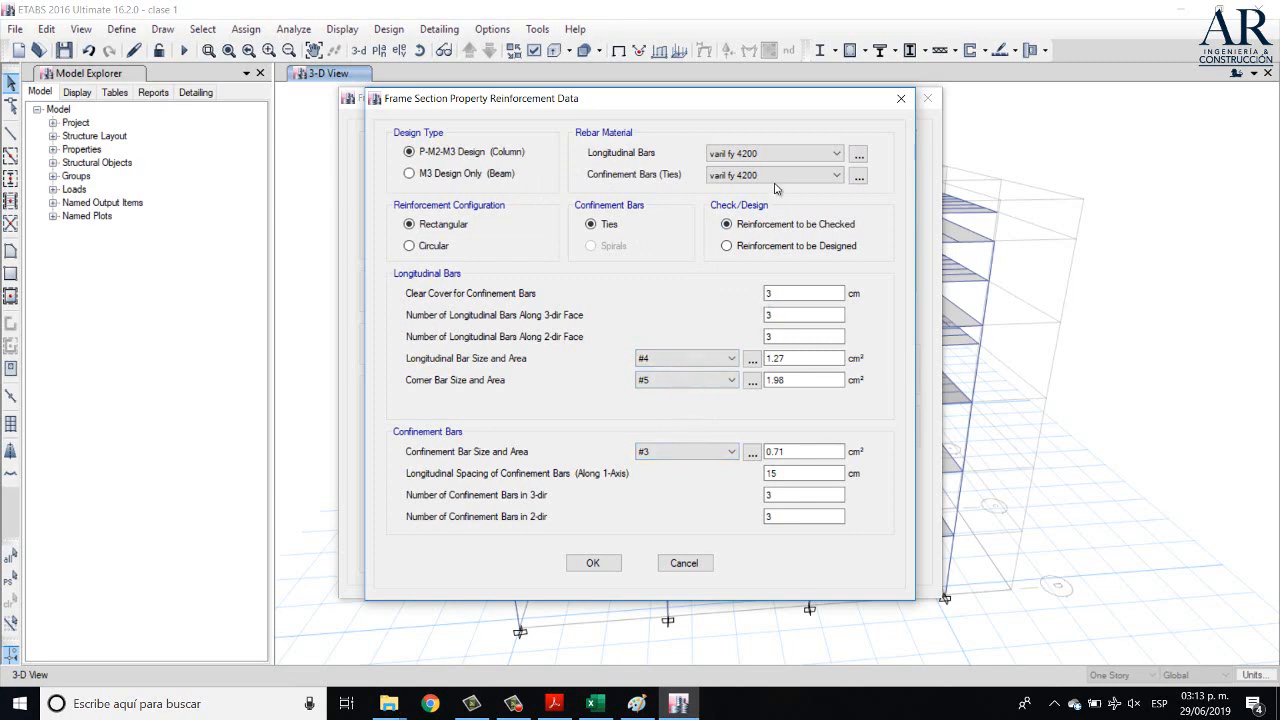
# - Set the C 35X35 confinement bar spacing to 10 cm and its longitudinal bar size to #5
pyautogui.moveTo(805, 104); pyautogui.dragTo(528, 90)
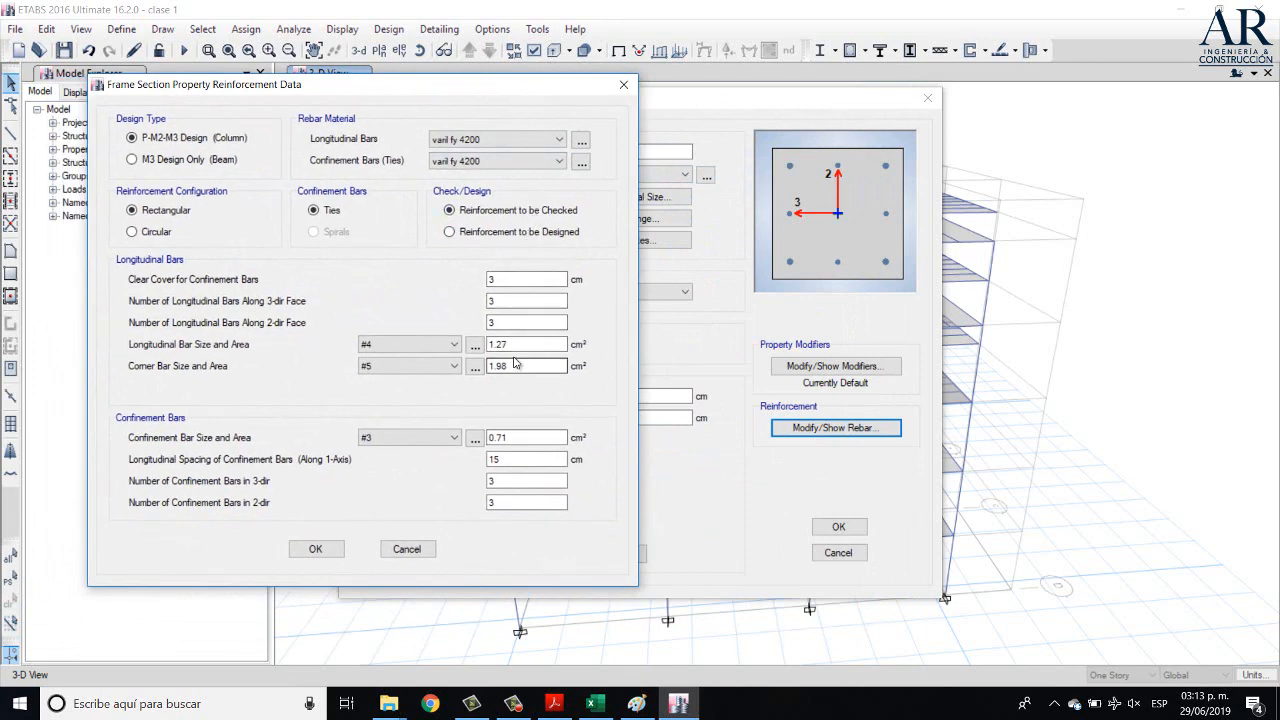
pyautogui.click(446, 344)
pyautogui.click(446, 344)
pyautogui.click(507, 459)
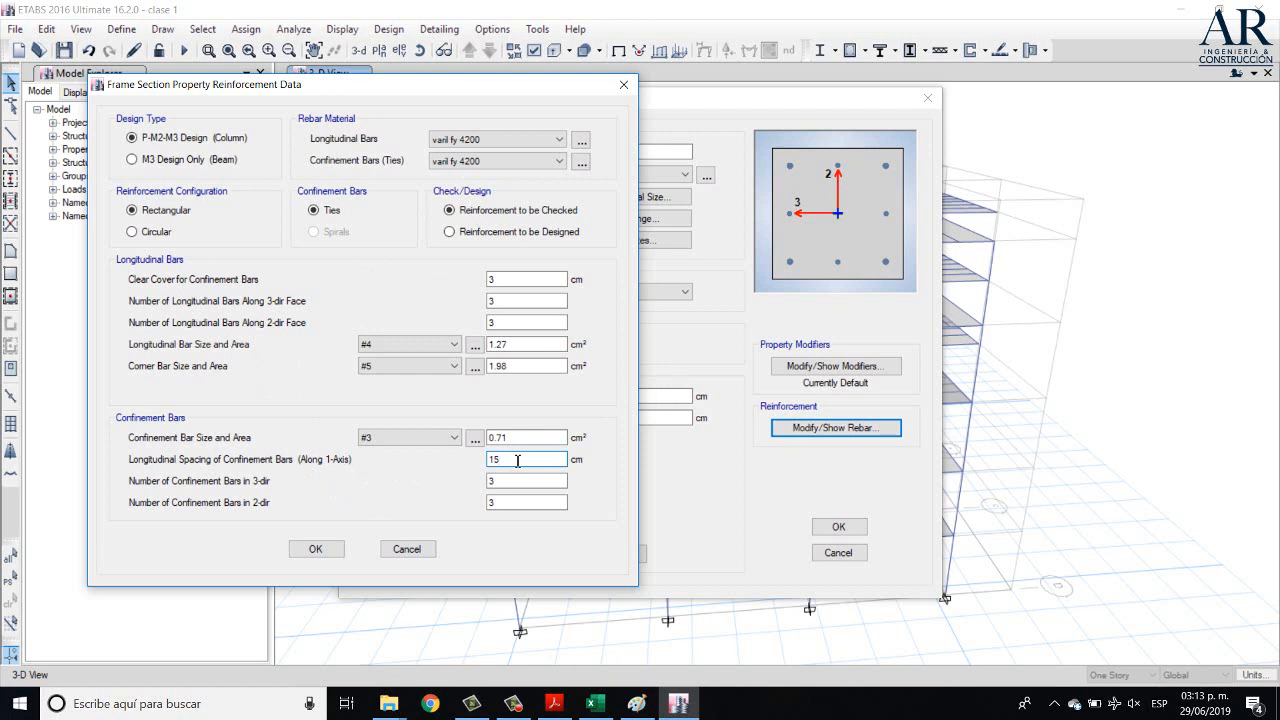
pyautogui.write('0')
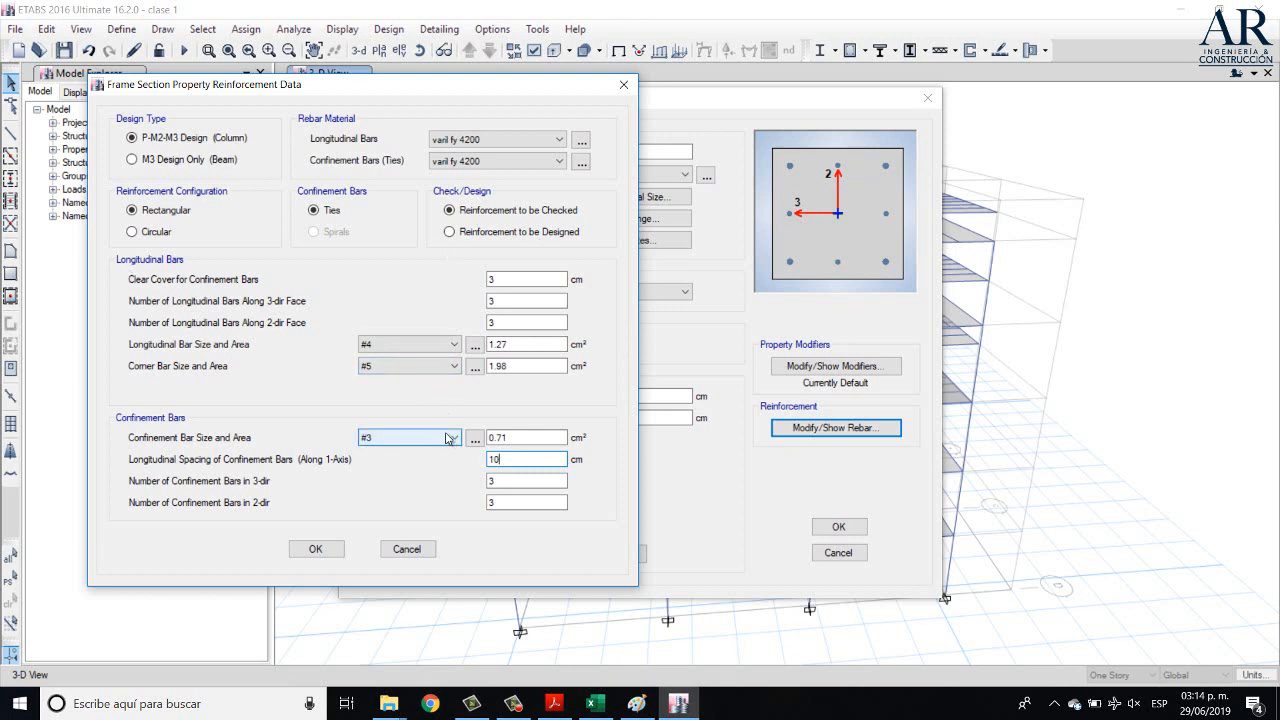
pyautogui.click(443, 344)
pyautogui.click(410, 402)
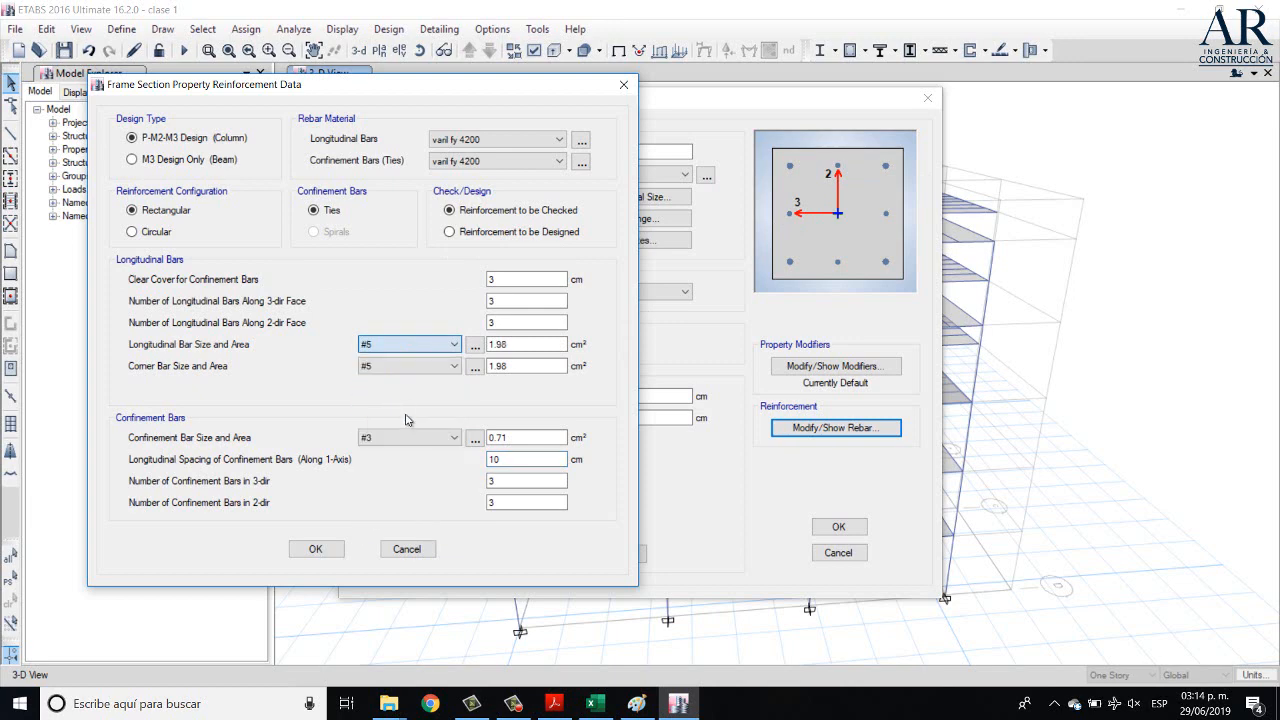
pyautogui.click(315, 550)
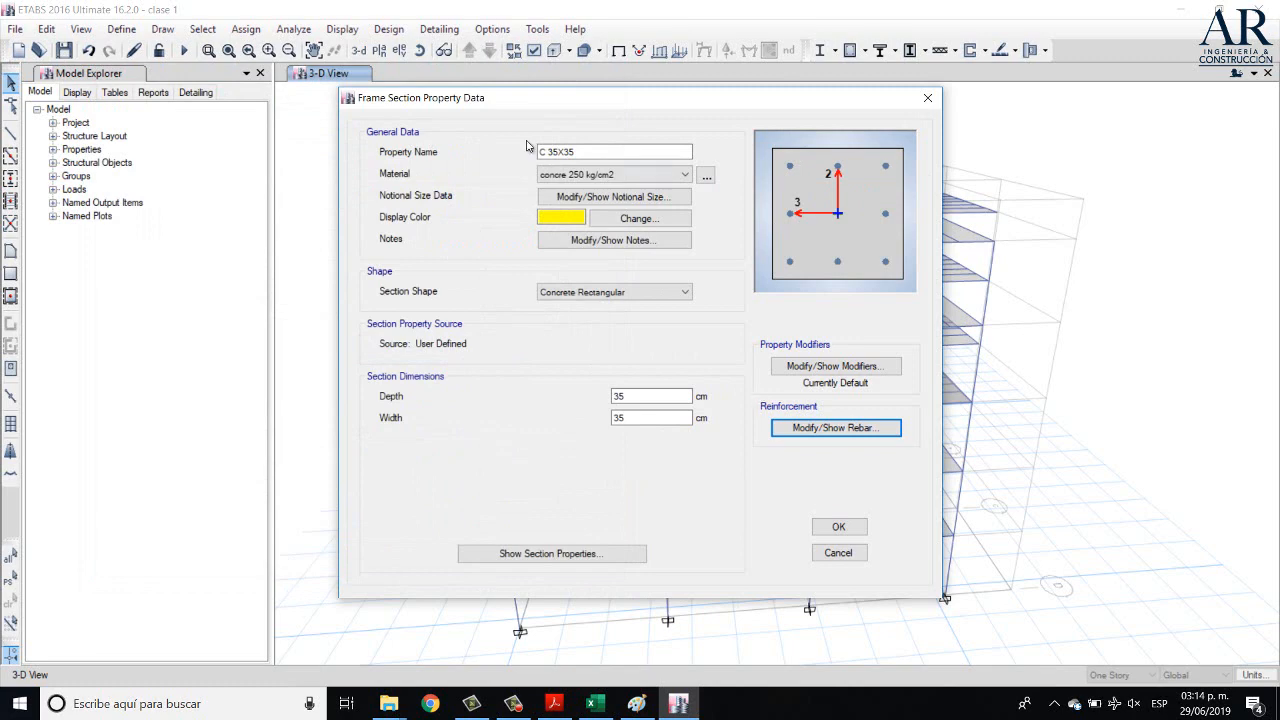
# - Recheck the C 35X35 reinforcement data and accept the modified frame section
pyautogui.click(802, 428)
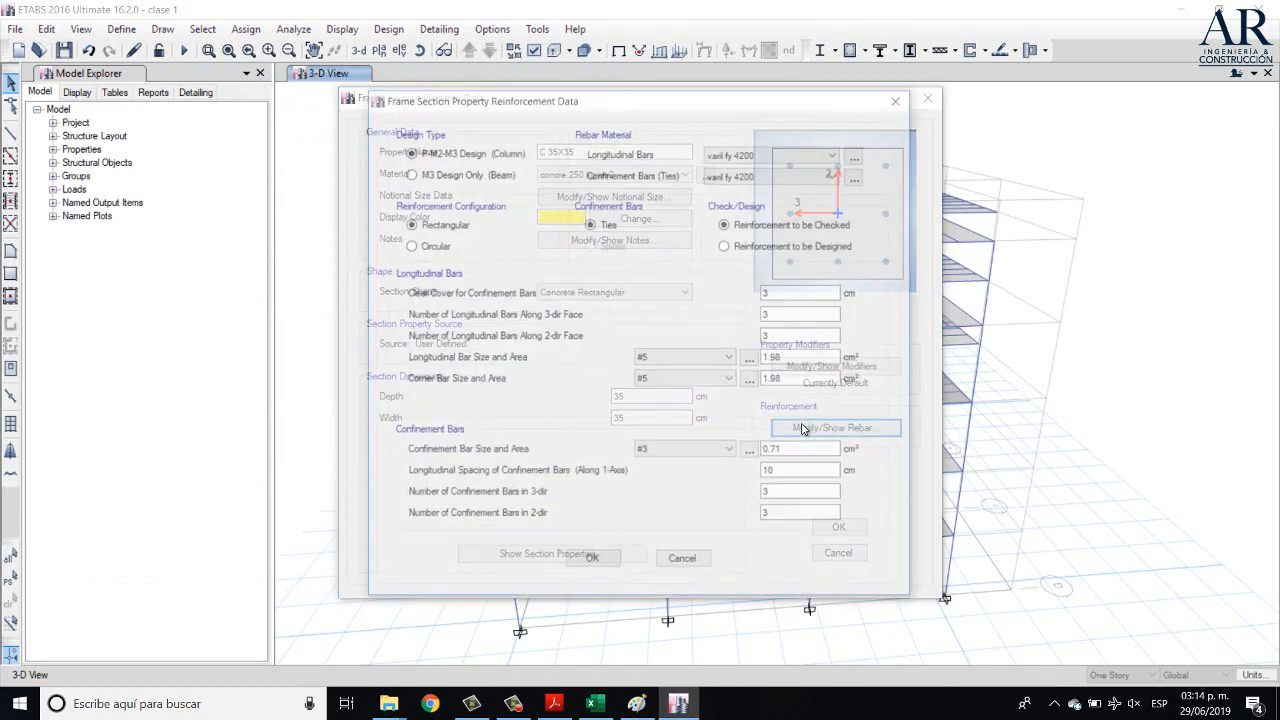
pyautogui.click(592, 564)
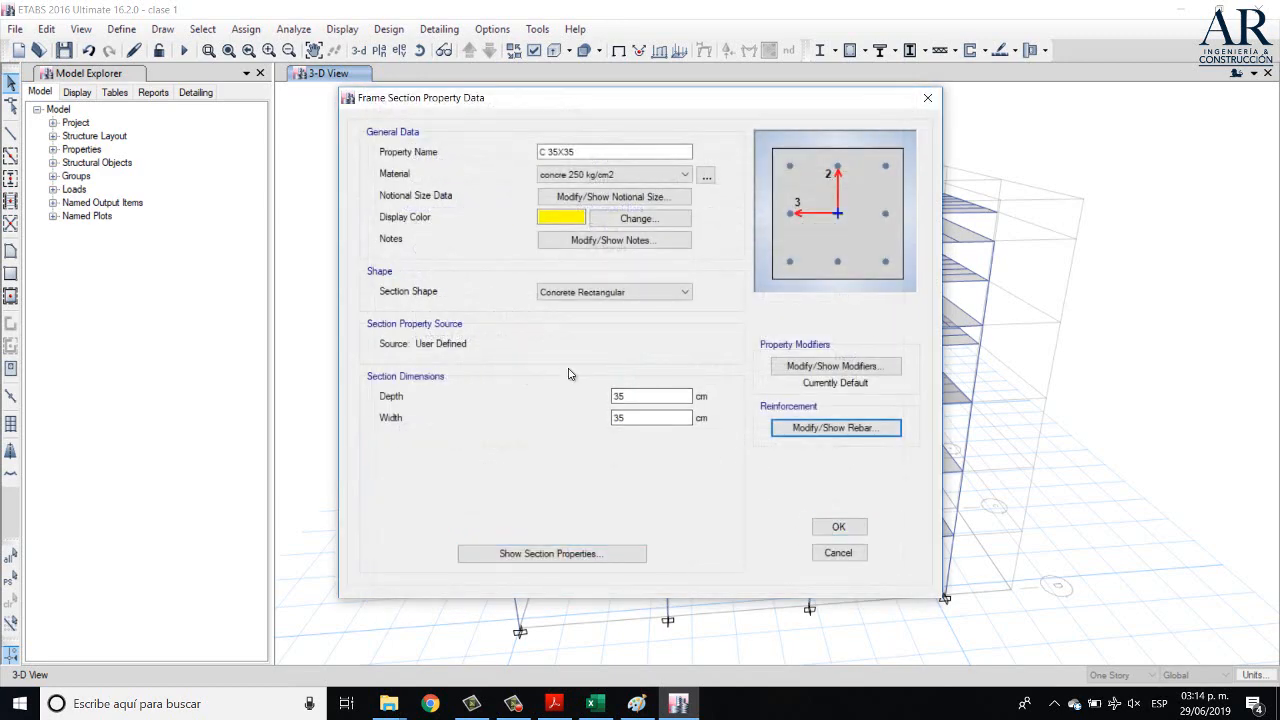
pyautogui.click(838, 527)
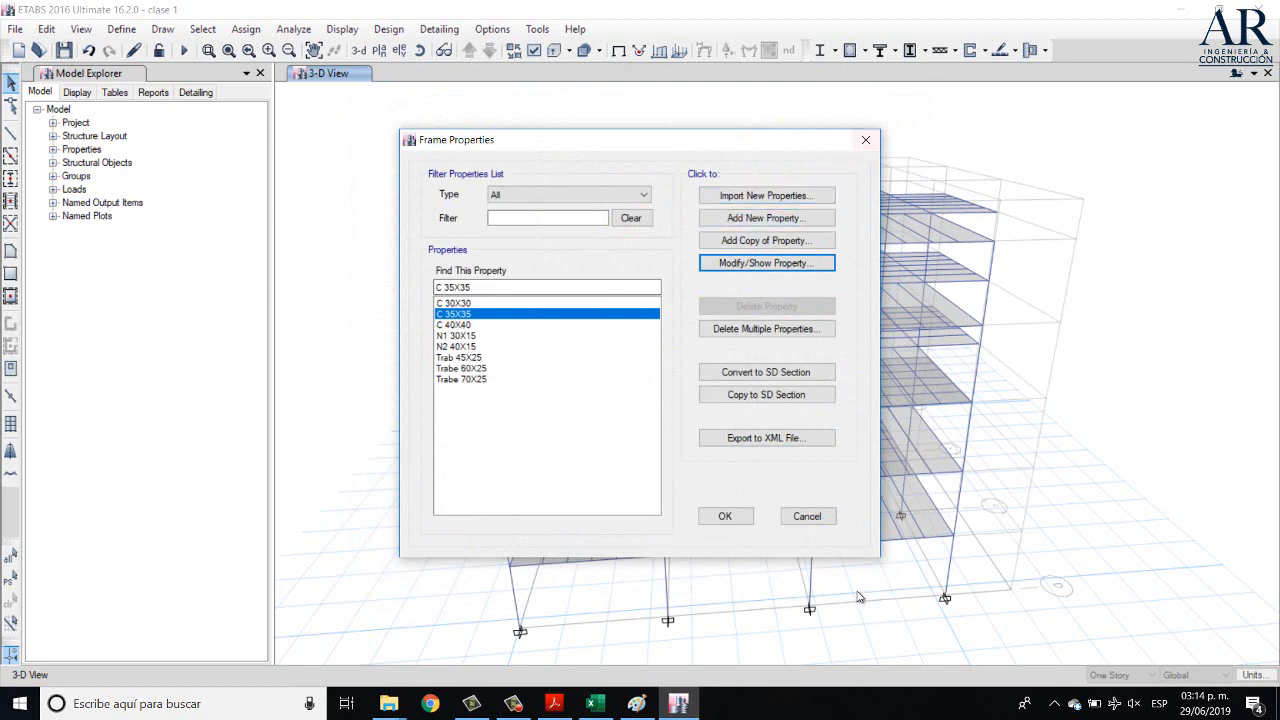
pyautogui.click(729, 517)
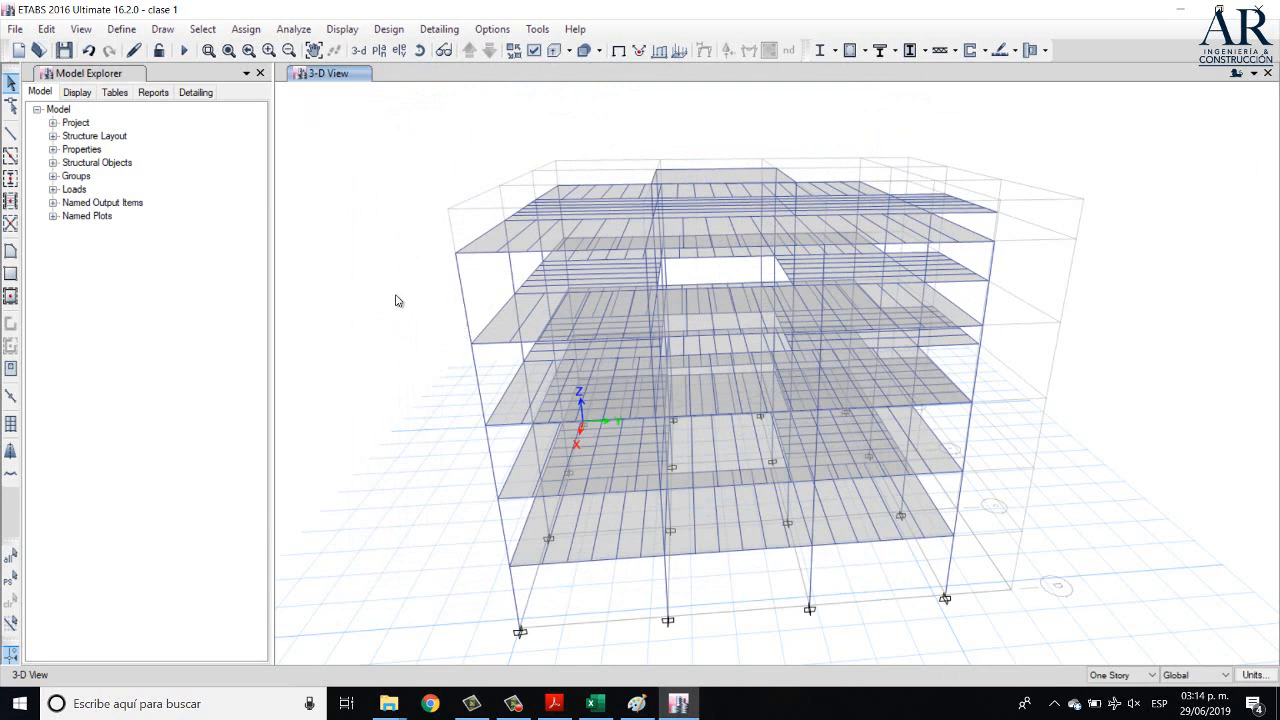
# - Hide the grid system in the 3-D view and check the ordinates of grid G1
pyautogui.rightClick(399, 142)
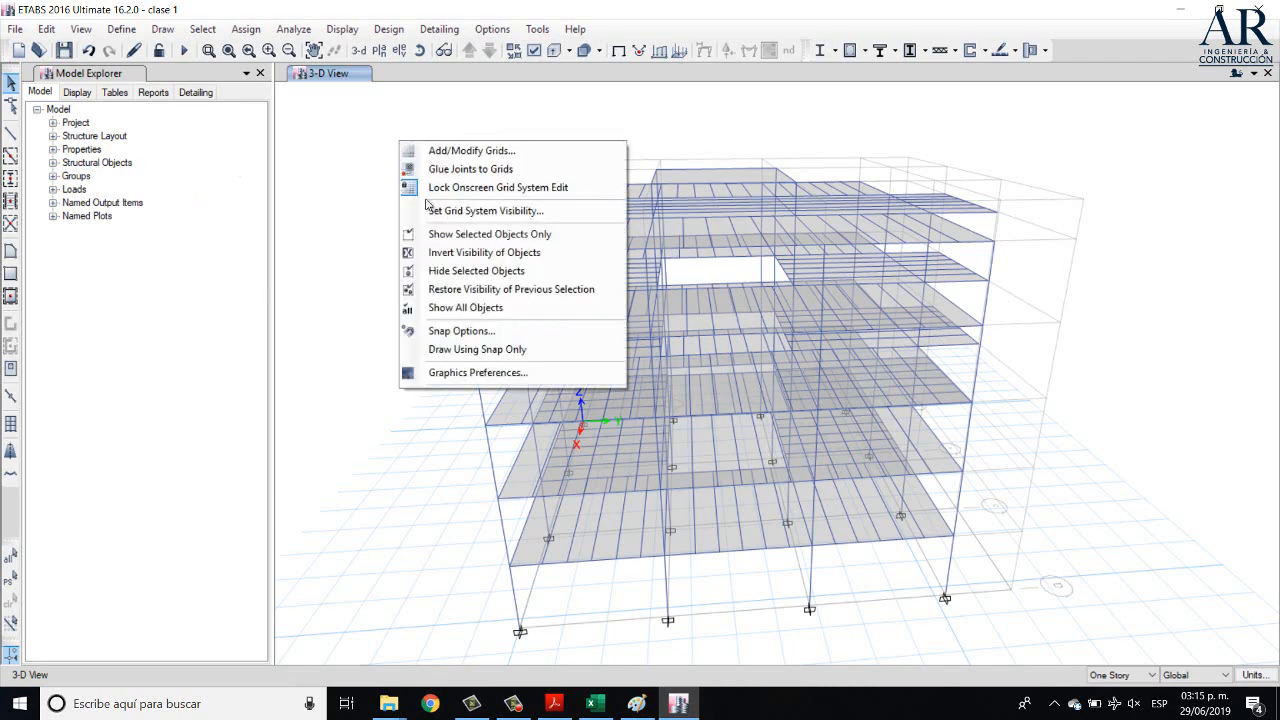
pyautogui.click(512, 213)
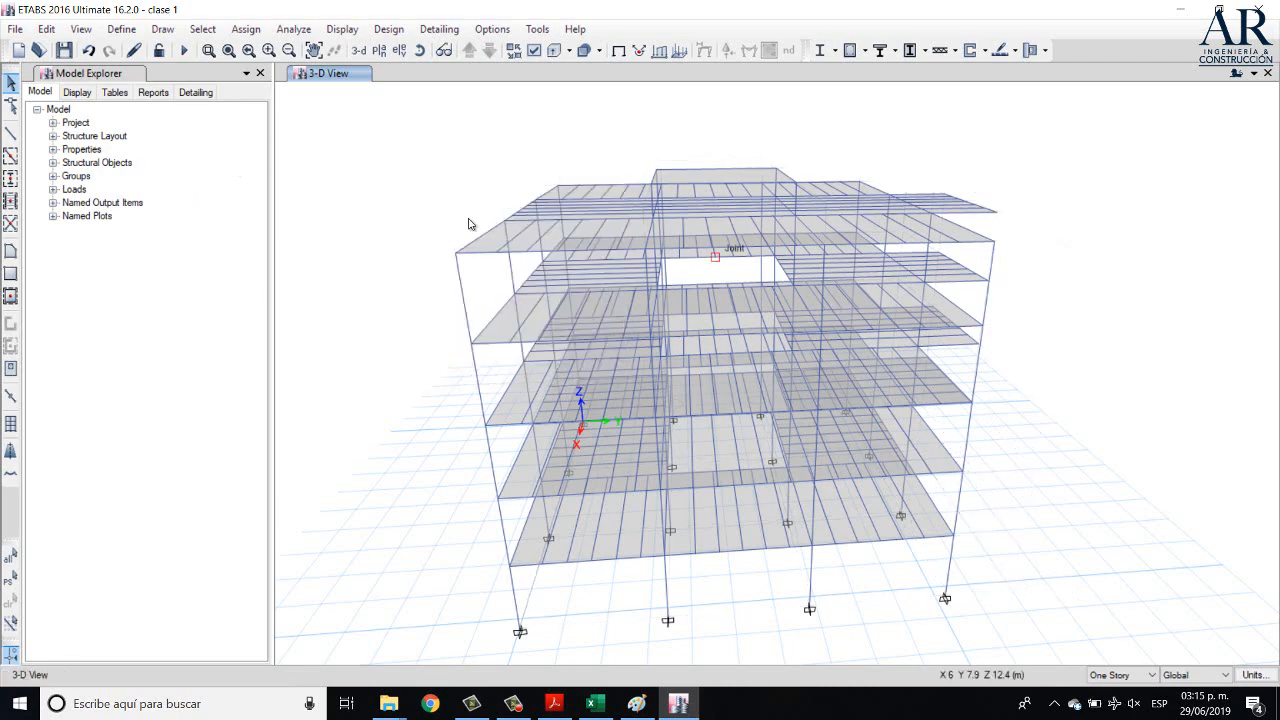
pyautogui.rightClick(386, 178)
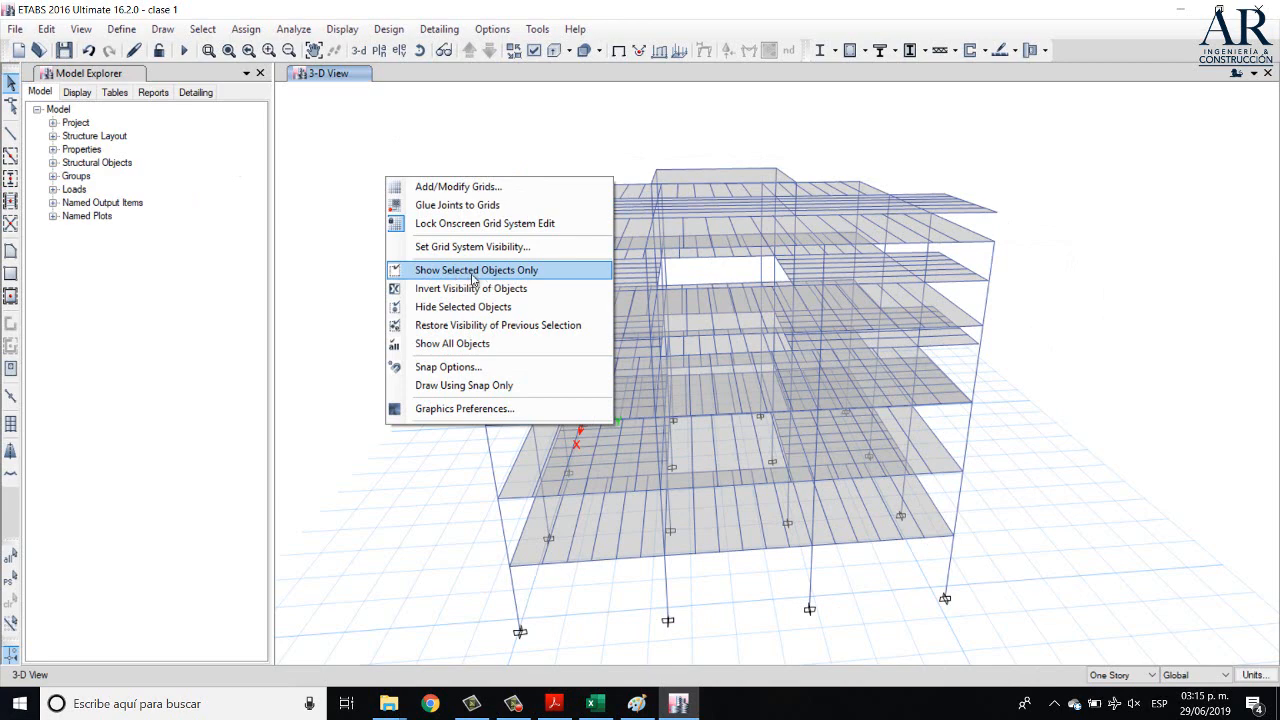
pyautogui.click(482, 188)
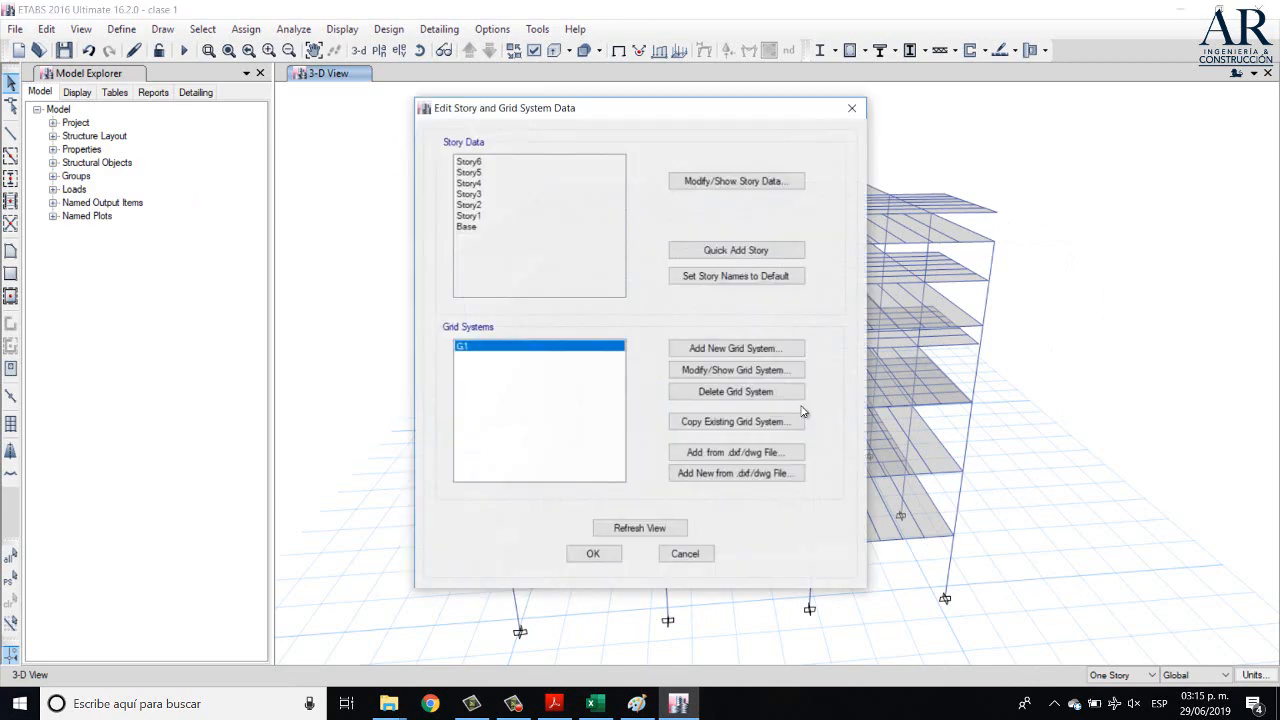
pyautogui.click(737, 372)
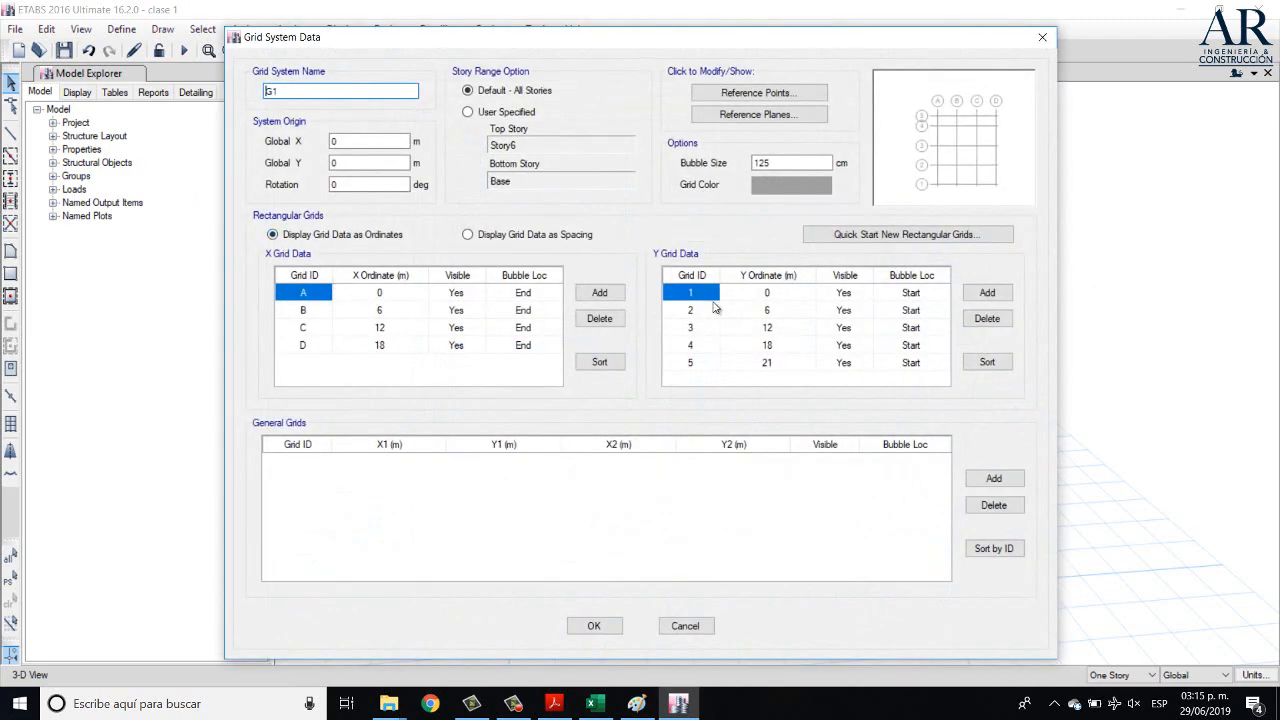
pyautogui.click(1040, 40)
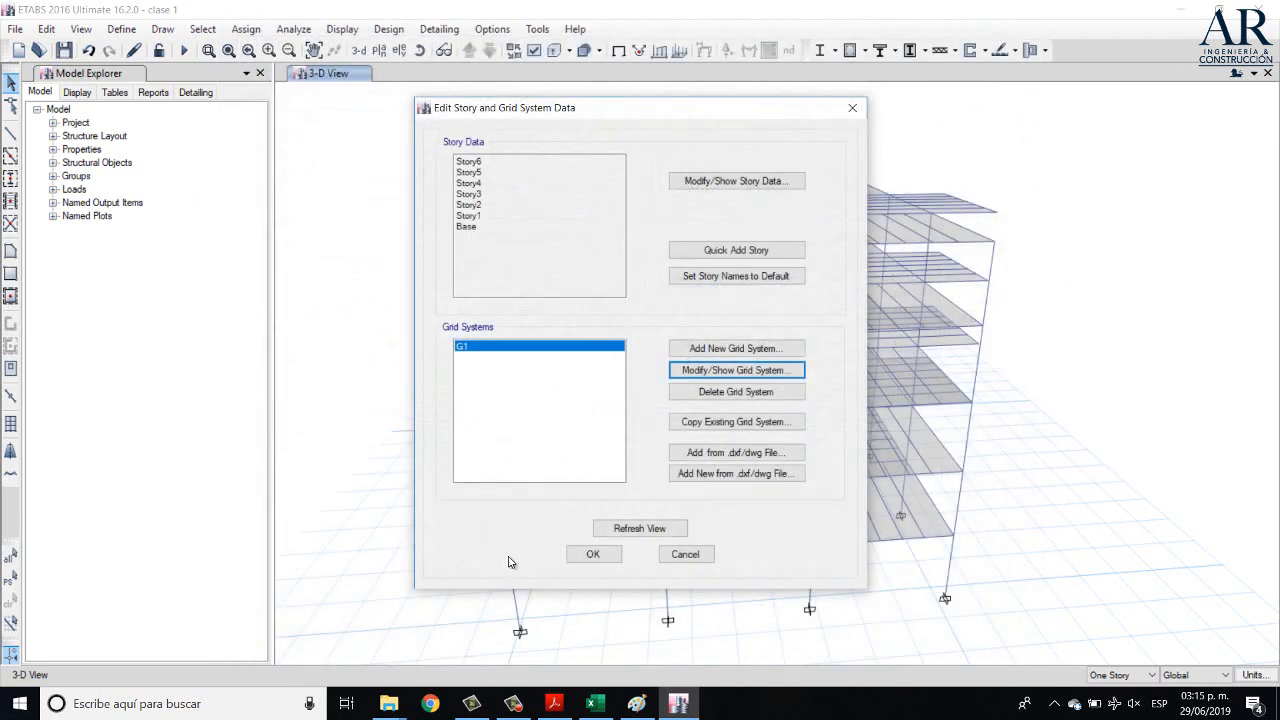
pyautogui.click(592, 555)
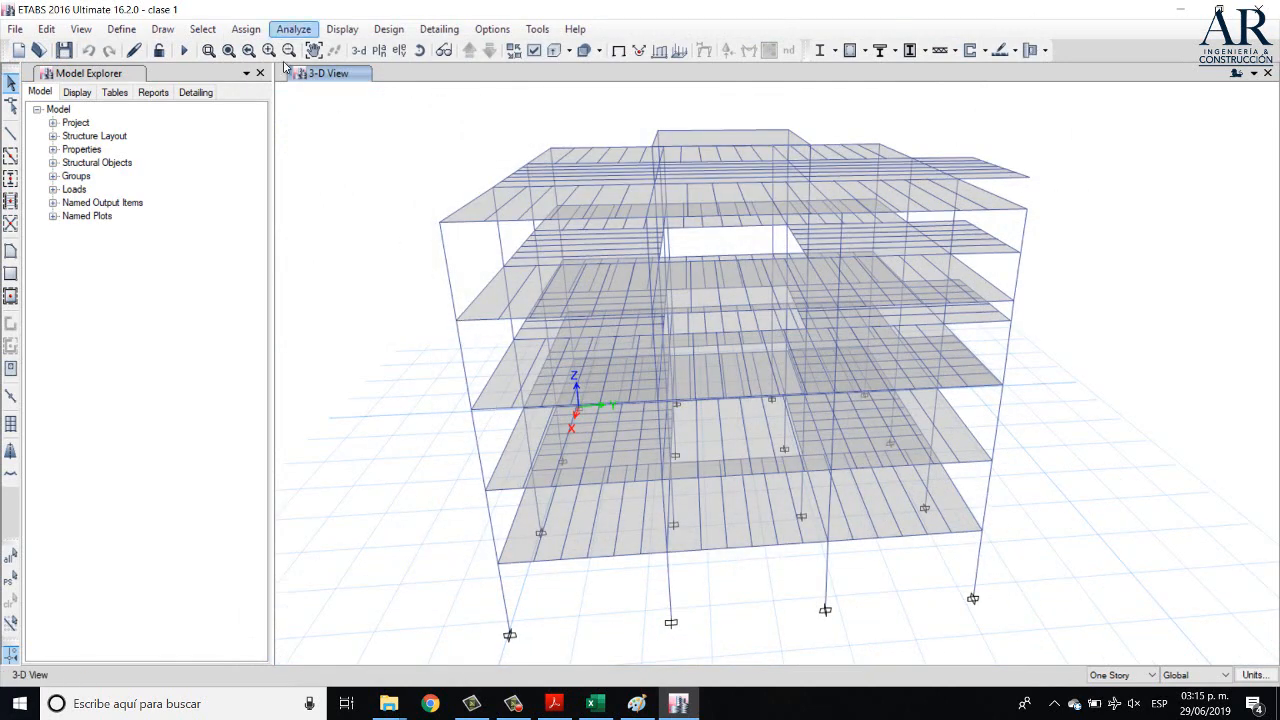
# - Select all columns of Story1 and Story2 in the rotated 3-D view
pyautogui.rightClick(490, 531)
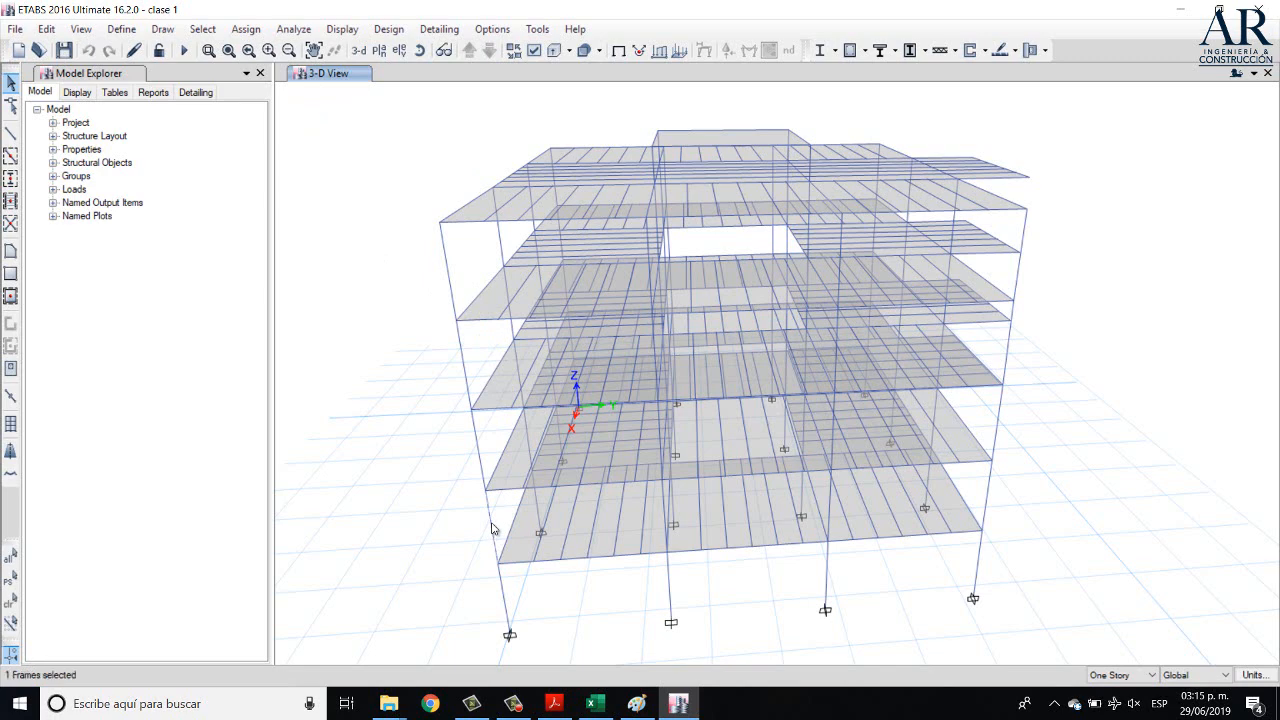
pyautogui.click(684, 601)
pyautogui.click(419, 51)
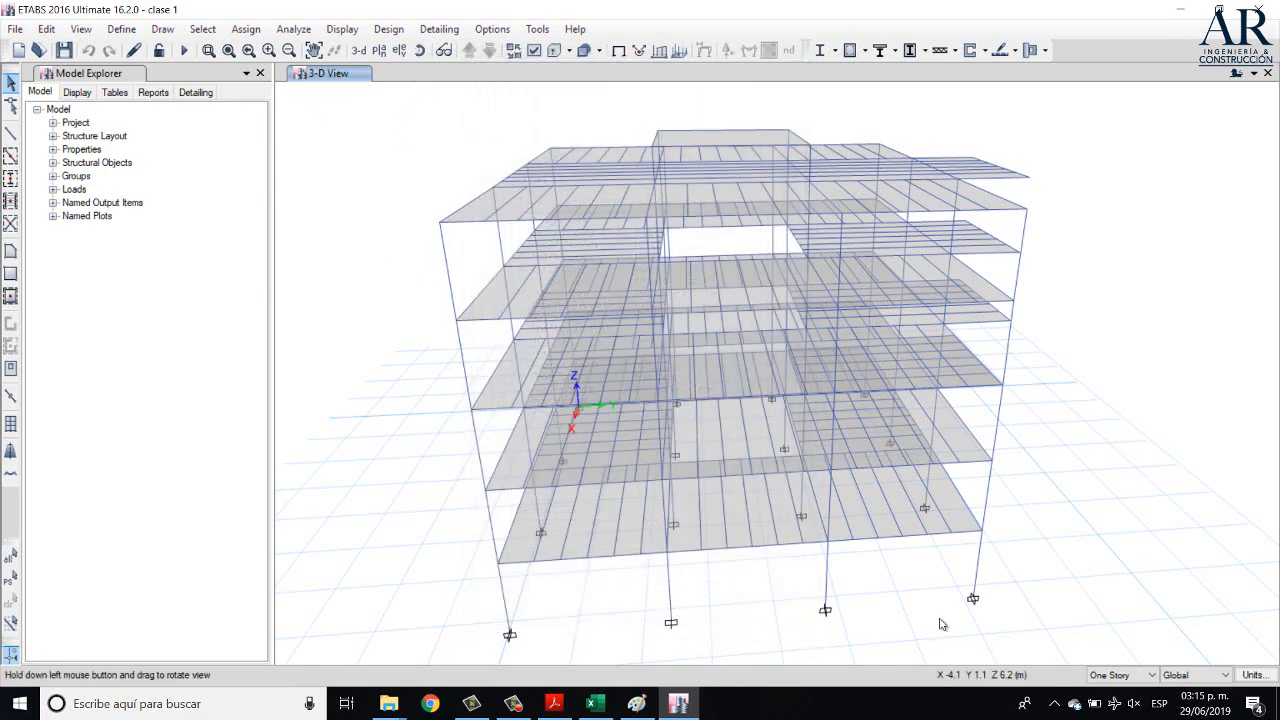
pyautogui.moveTo(1160, 603); pyautogui.dragTo(372, 474)
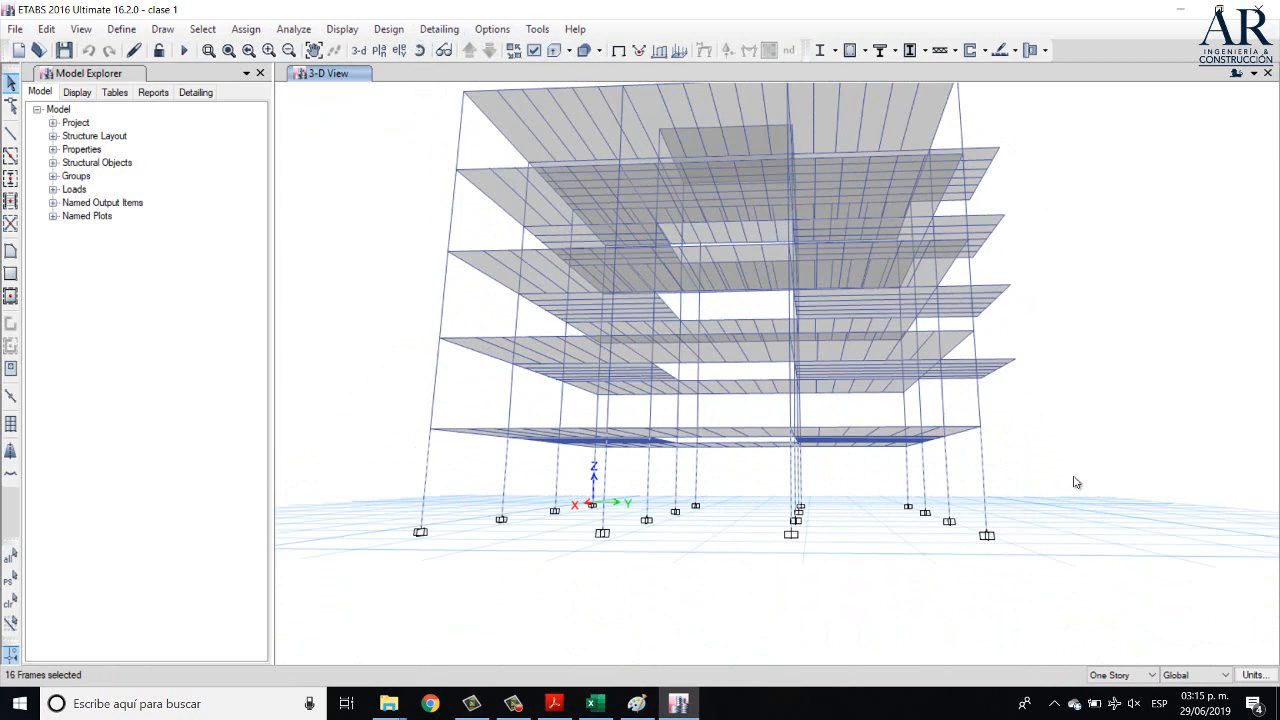
pyautogui.click(420, 50)
pyautogui.moveTo(1152, 345); pyautogui.dragTo(355, 402)
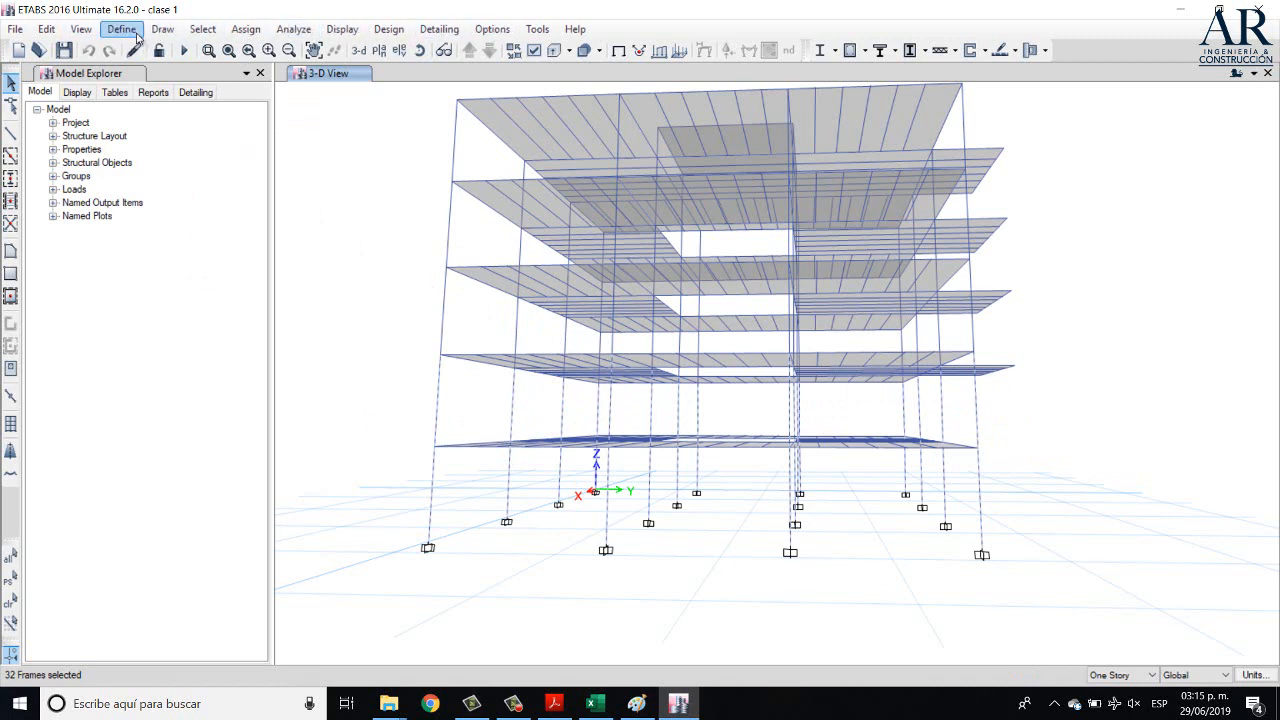
pyautogui.click(245, 29)
pyautogui.moveTo(337, 80)
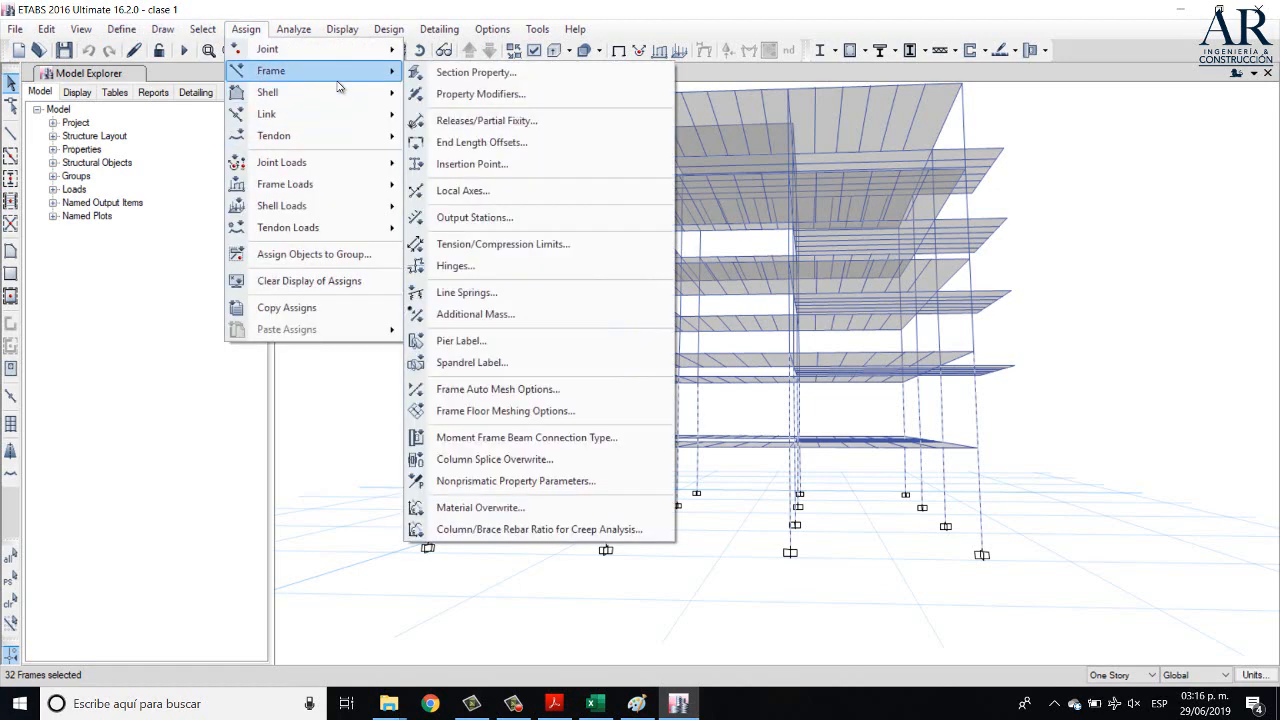
pyautogui.moveTo(351, 177)
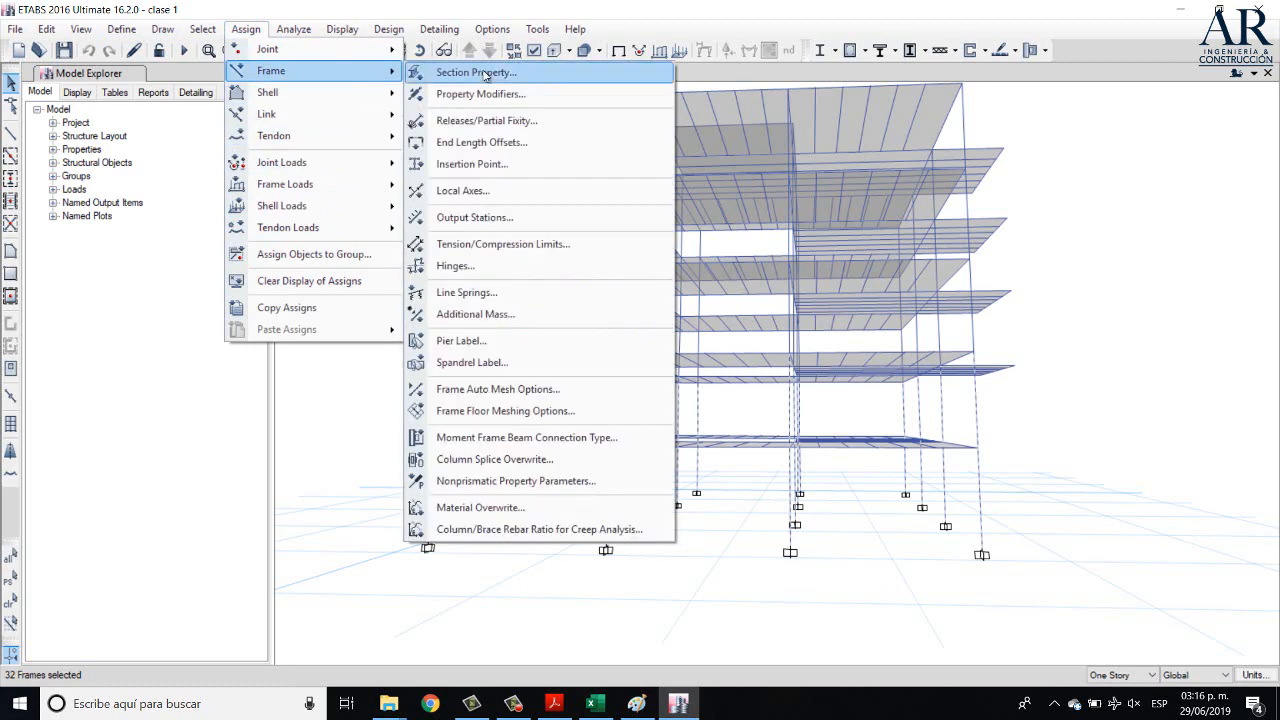
pyautogui.click(494, 78)
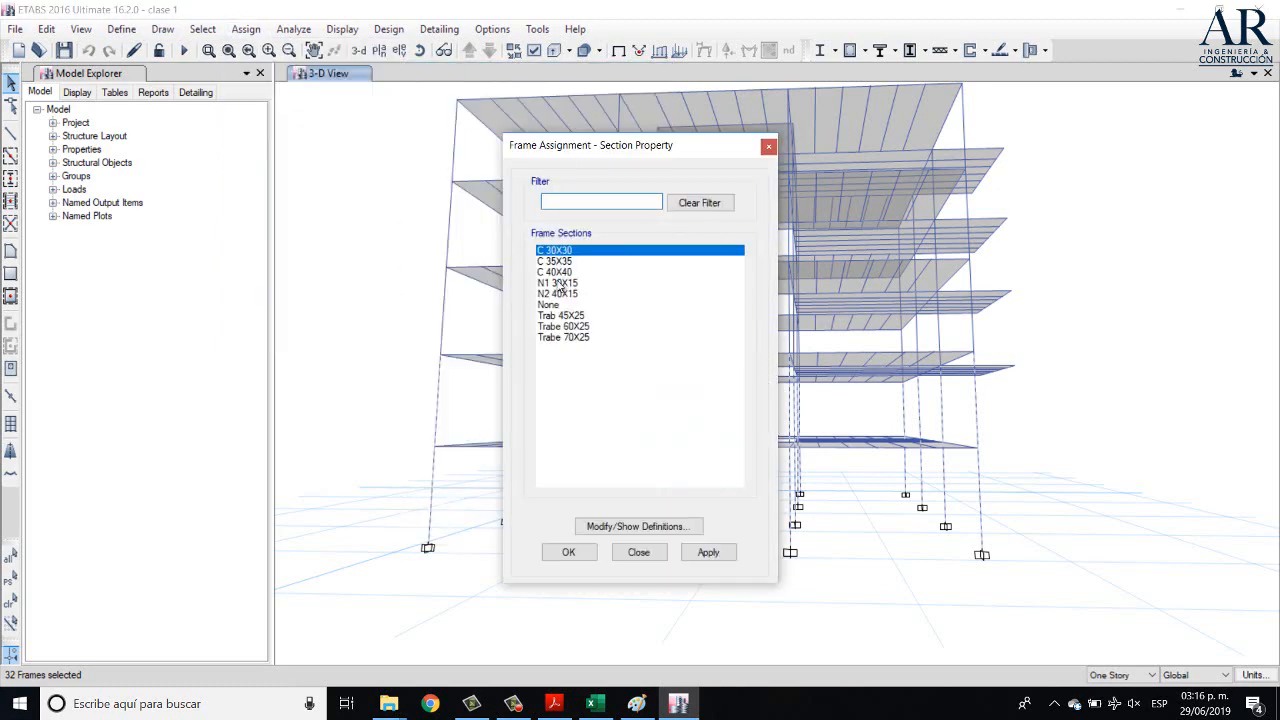
pyautogui.click(768, 146)
# - Assign frame section C 40X40 to the selected Story1 and Story2 columns and check the section labels around the model
pyautogui.click(246, 29)
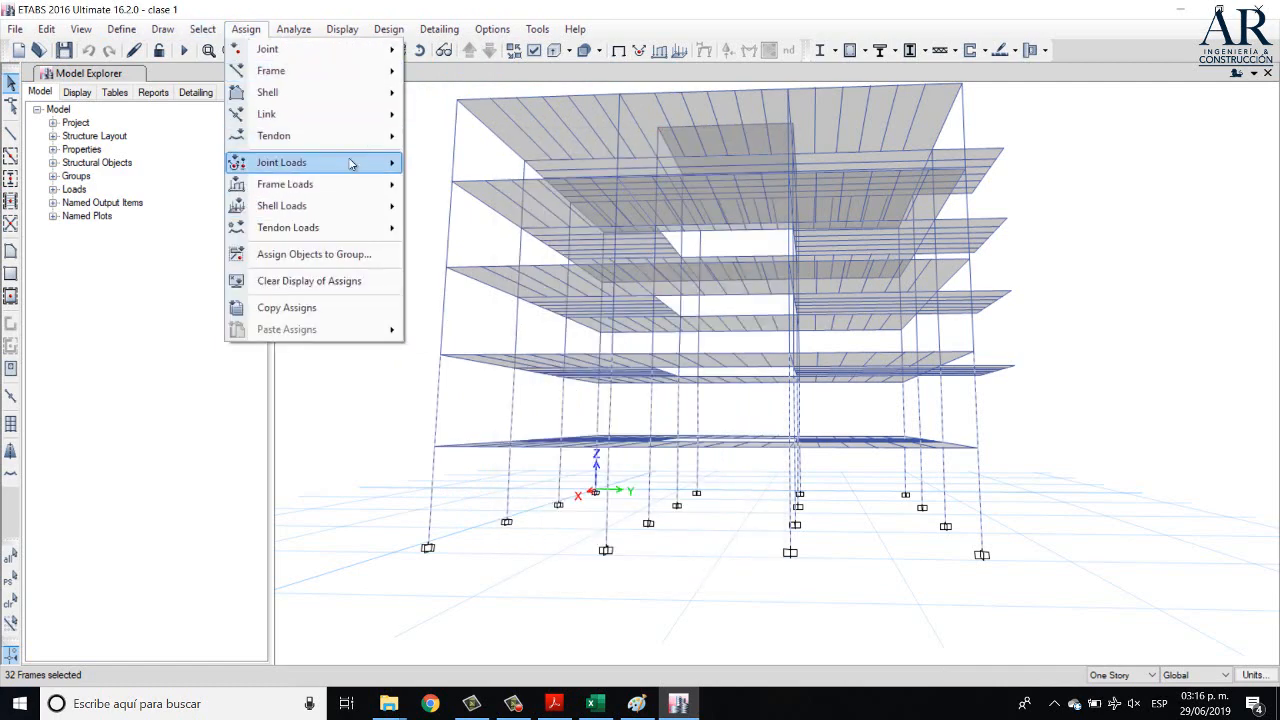
pyautogui.moveTo(380, 71)
pyautogui.click(472, 72)
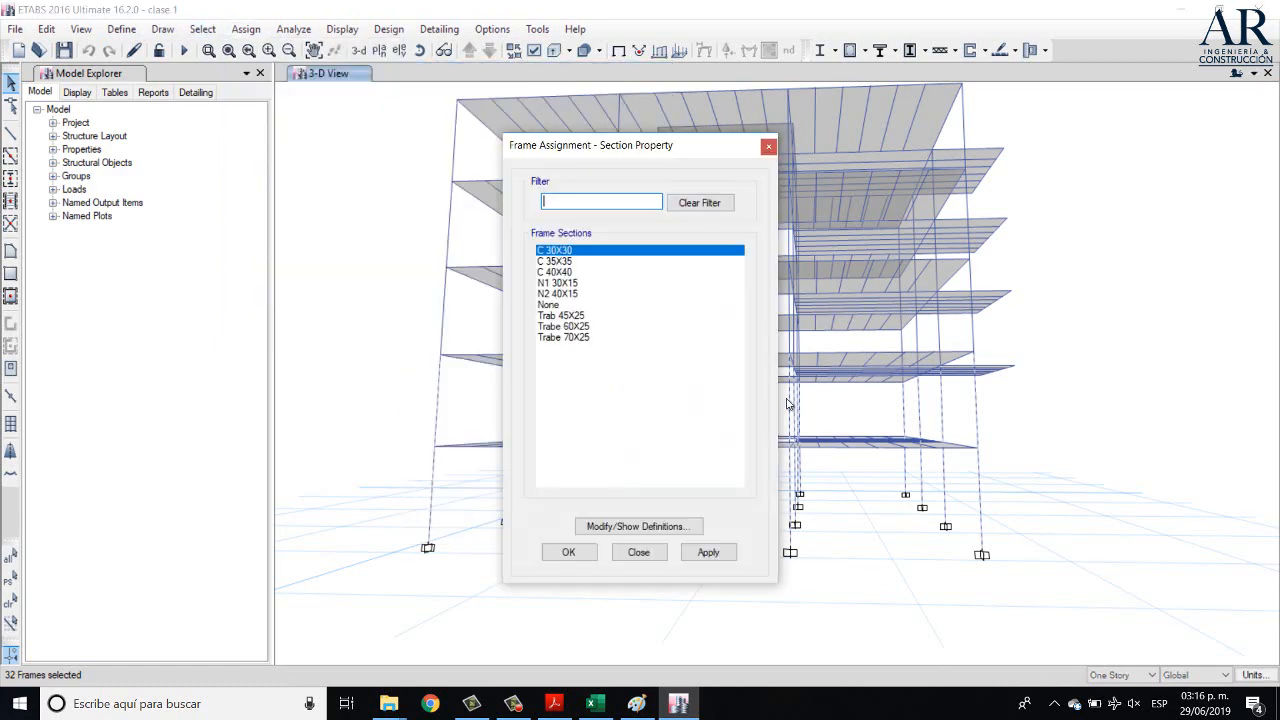
pyautogui.click(575, 272)
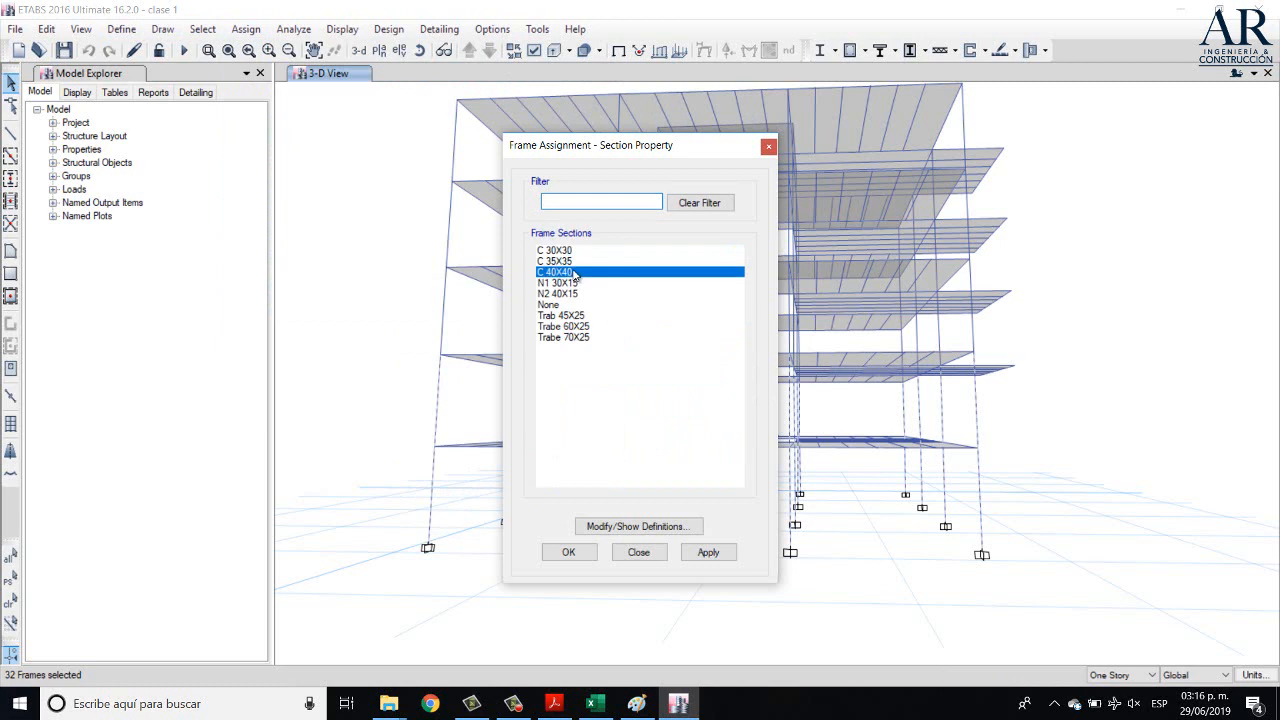
pyautogui.click(706, 552)
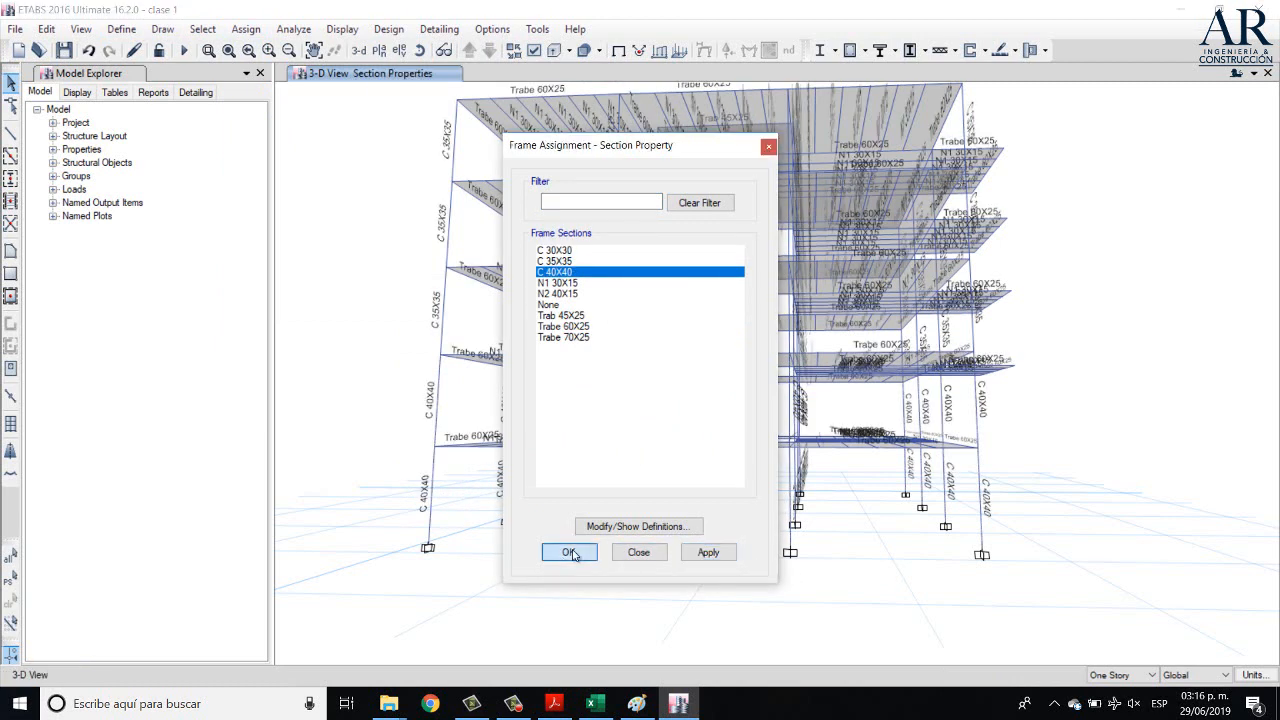
pyautogui.click(570, 553)
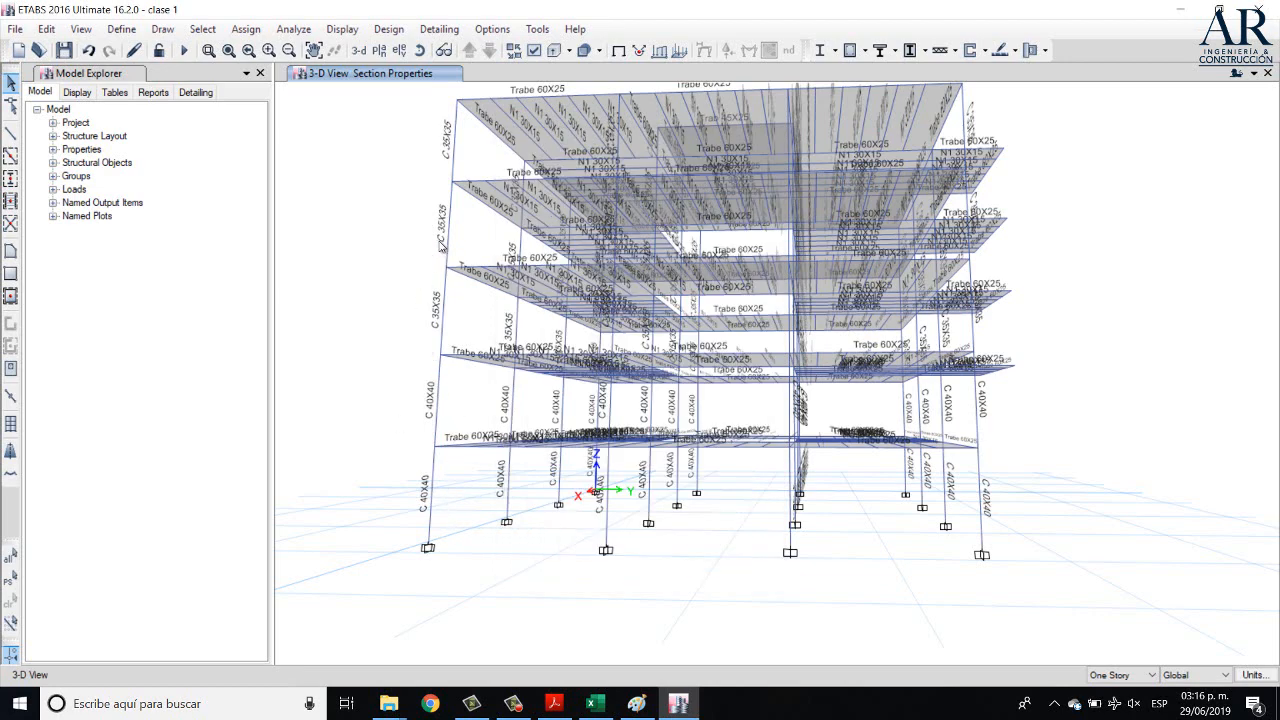
pyautogui.moveTo(906, 326); pyautogui.dragTo(914, 390, button='middle')
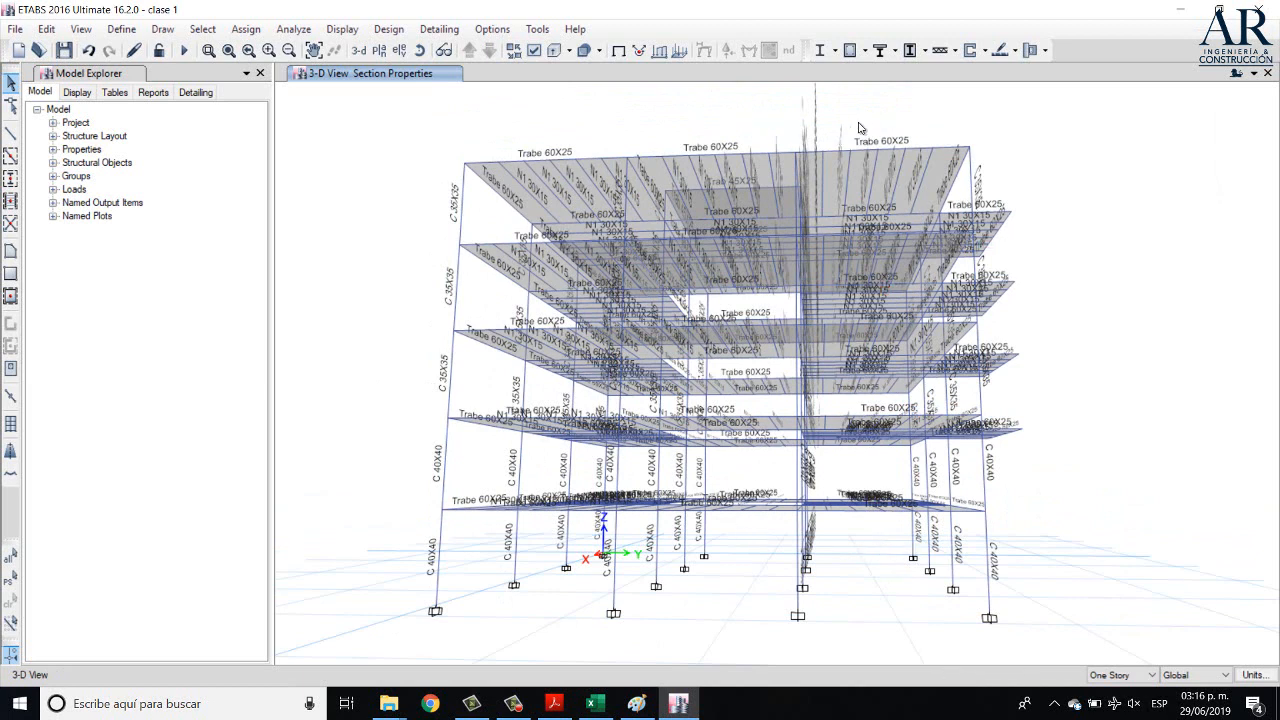
pyautogui.click(399, 50)
pyautogui.moveTo(1186, 578); pyautogui.dragTo(918, 592)
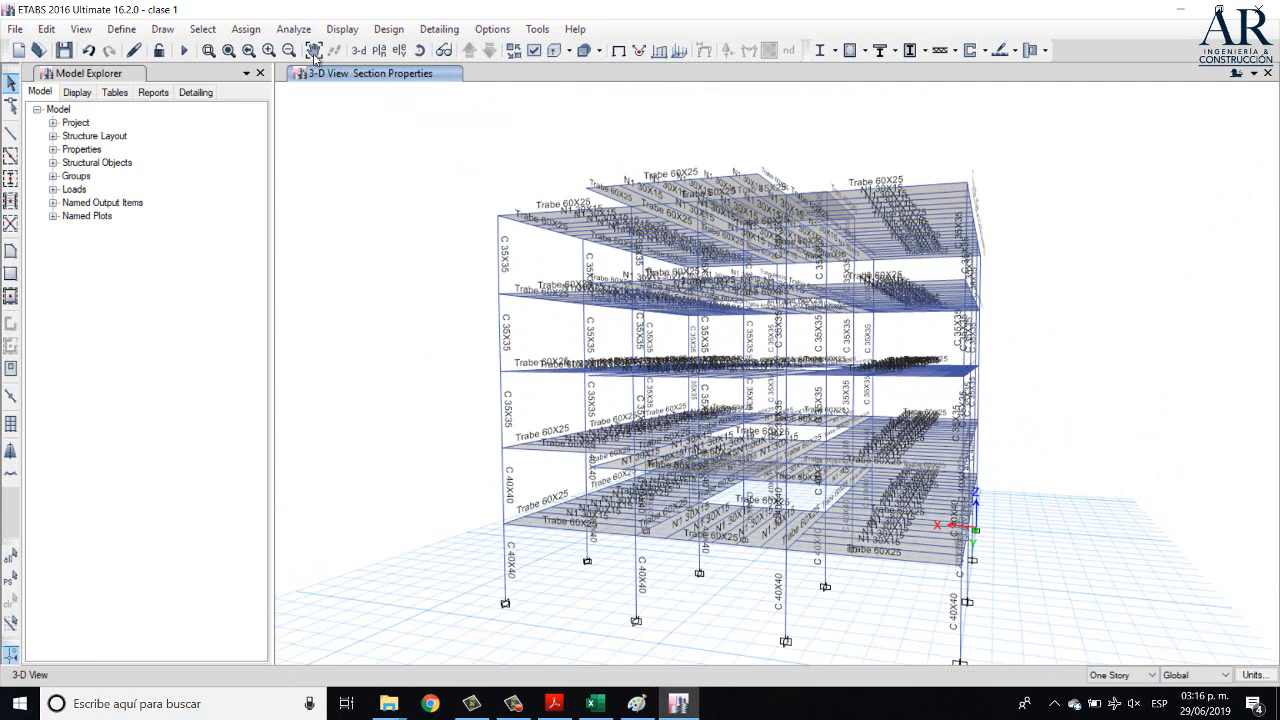
pyautogui.click(399, 50)
pyautogui.click(797, 132)
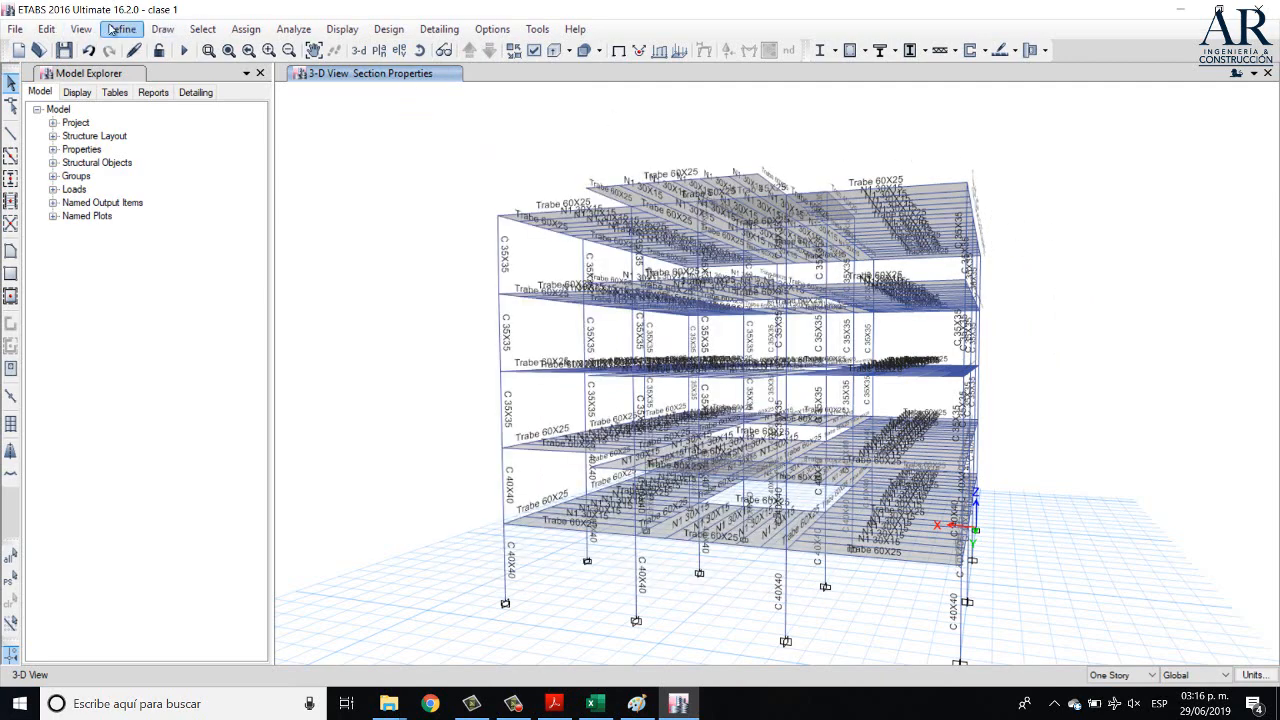
# - Review the dimensions and reinforcement data of frame section C 40X40 and accept them as defined
pyautogui.click(115, 29)
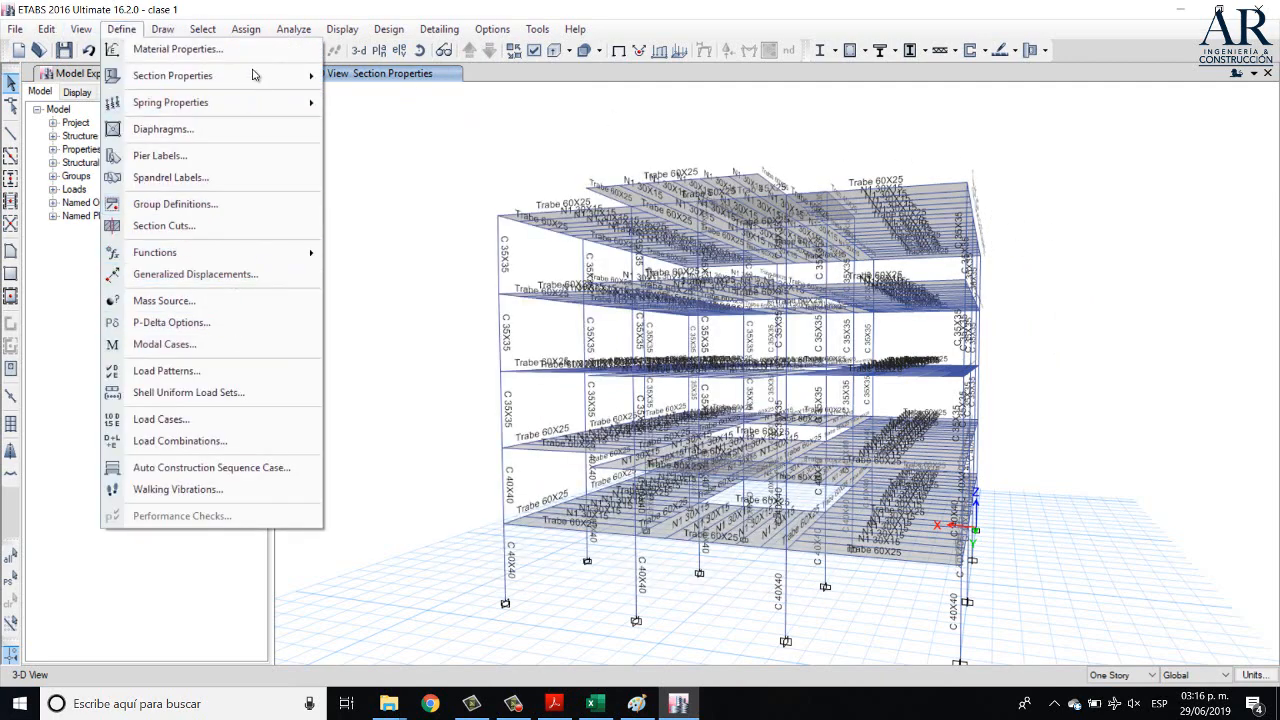
pyautogui.moveTo(300, 78)
pyautogui.click(390, 94)
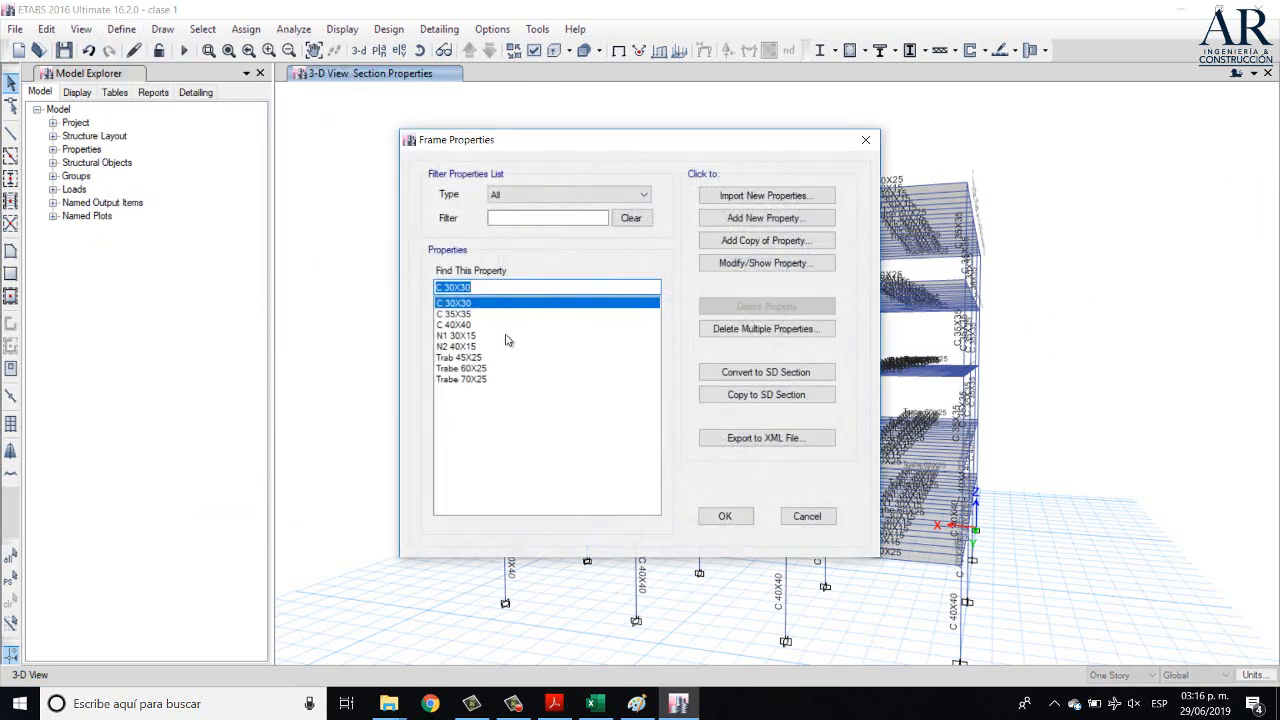
pyautogui.click(470, 325)
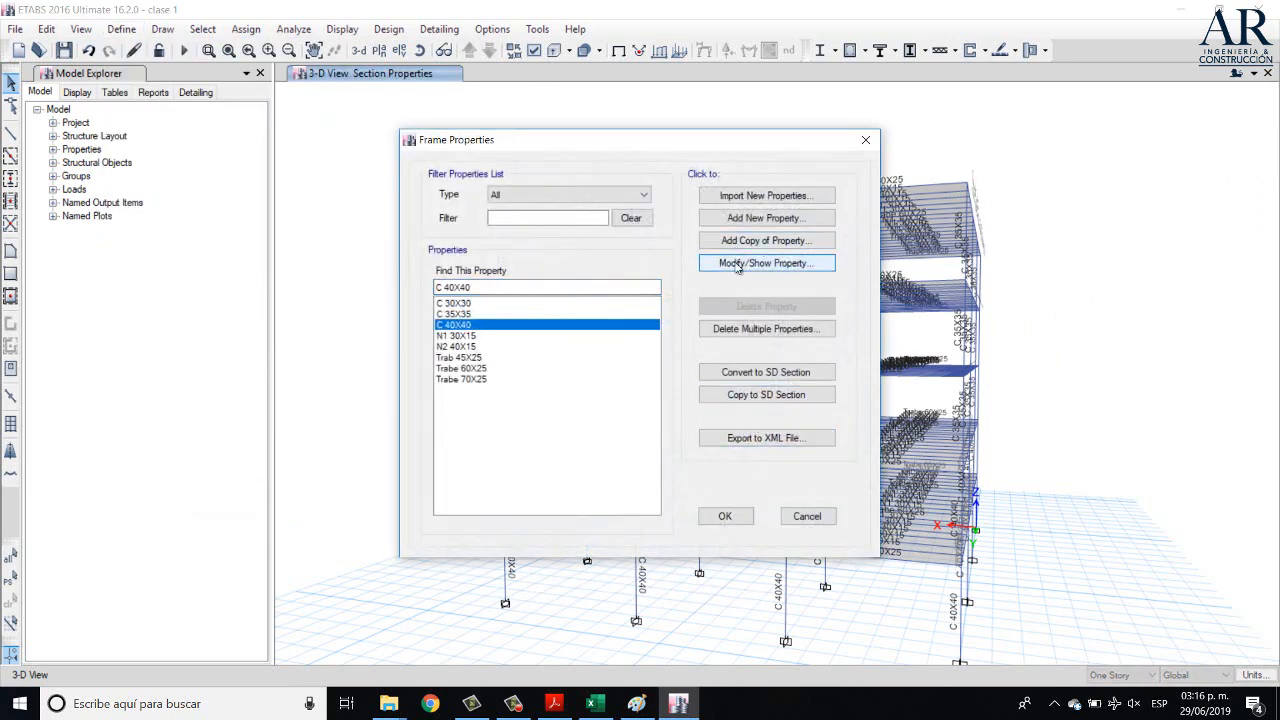
pyautogui.click(748, 266)
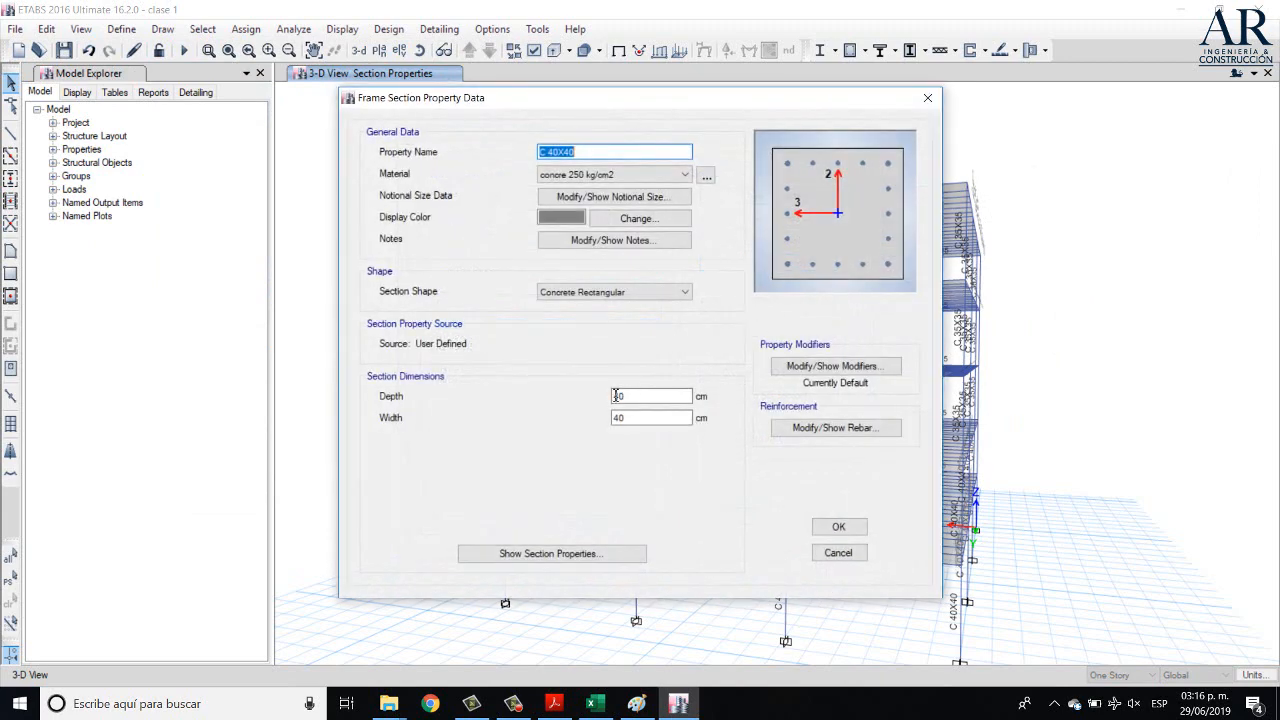
pyautogui.click(829, 428)
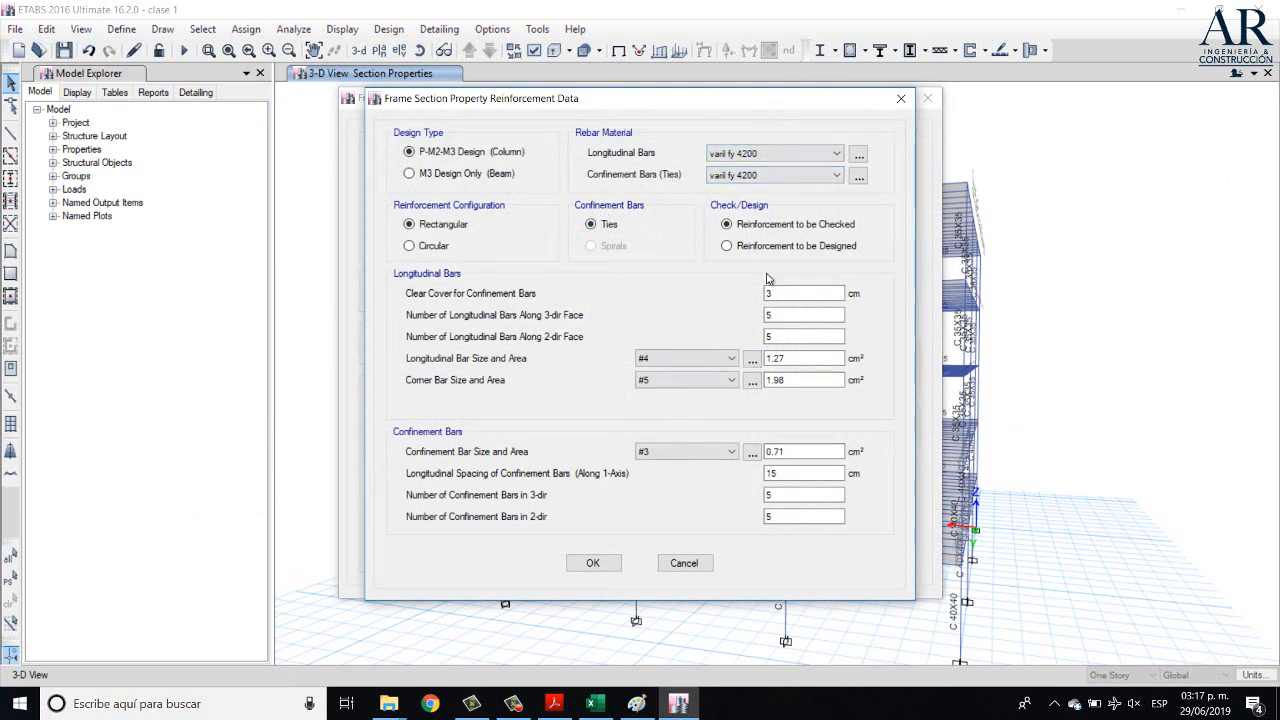
pyautogui.click(597, 560)
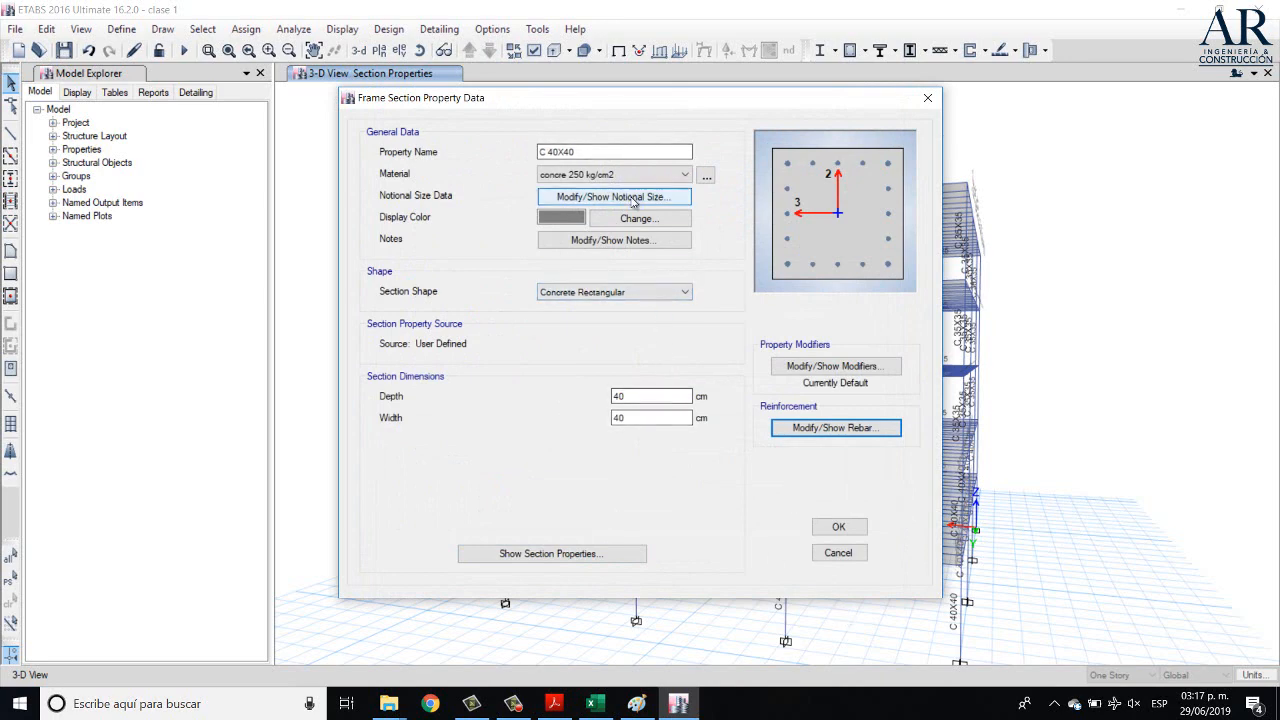
pyautogui.click(830, 527)
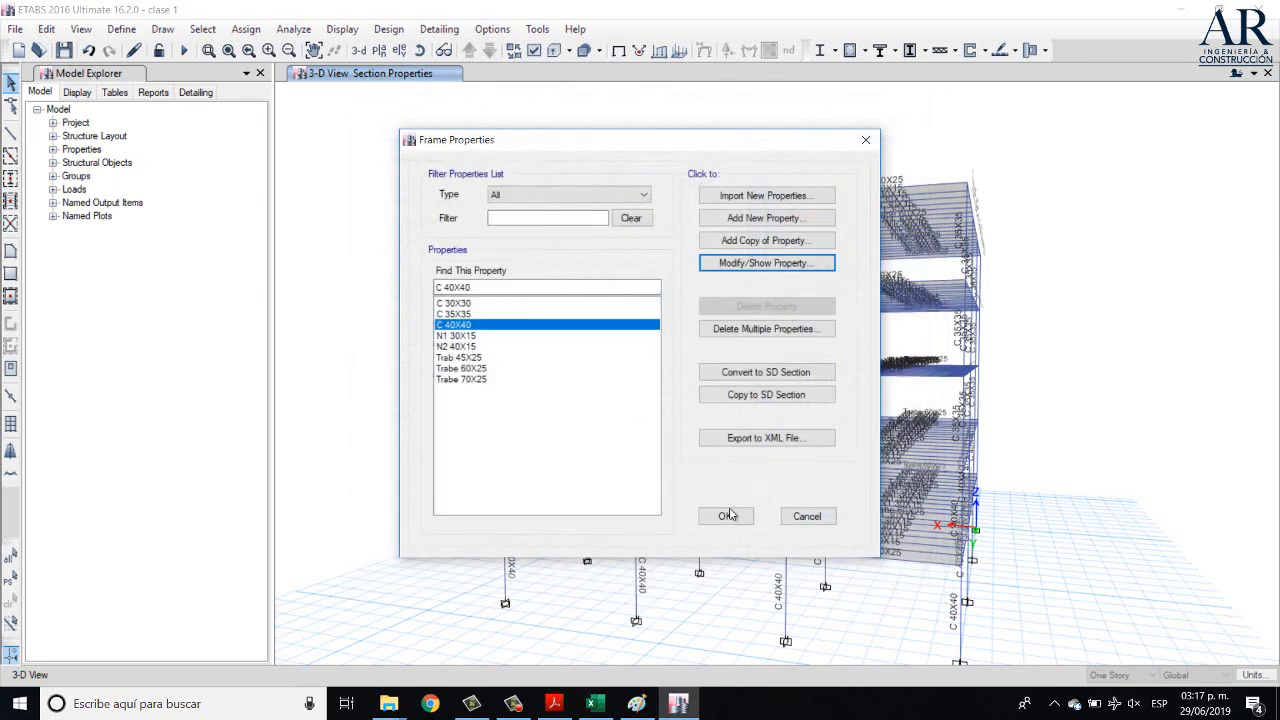
pyautogui.click(725, 517)
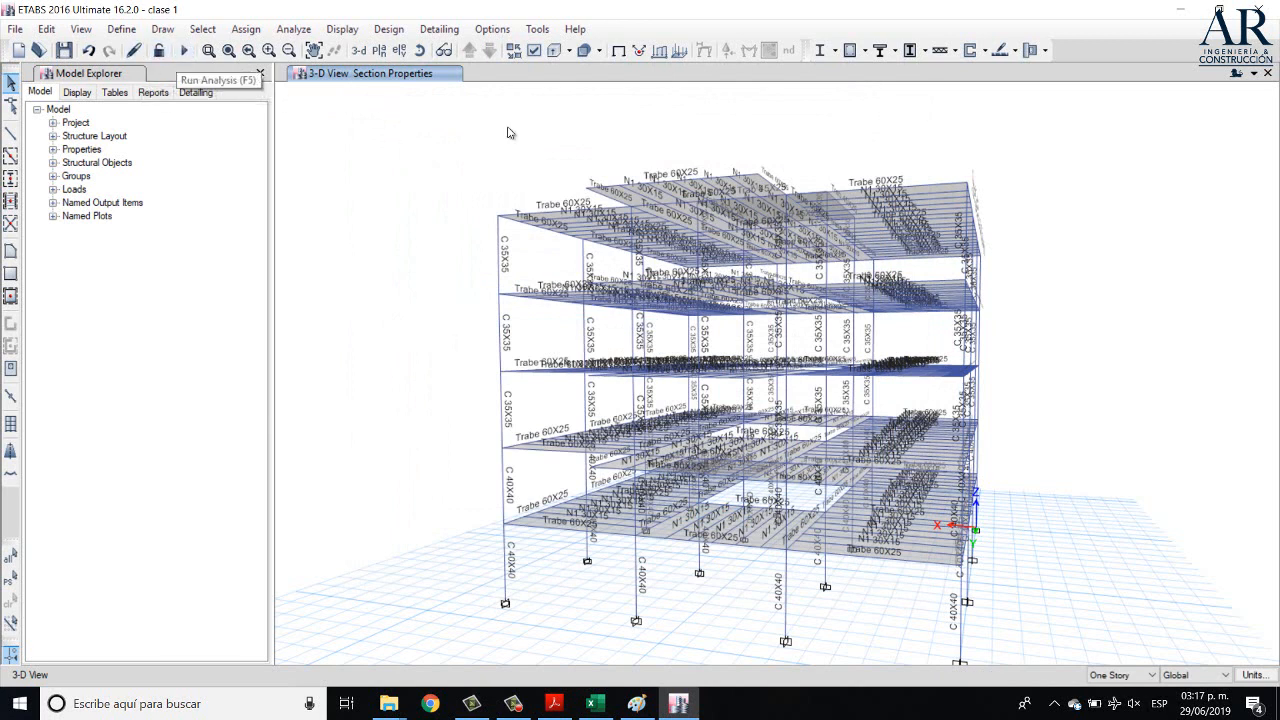
# - Run the analysis and inspect the CM deformed shape and joint displacements from several sides
pyautogui.click(184, 52)
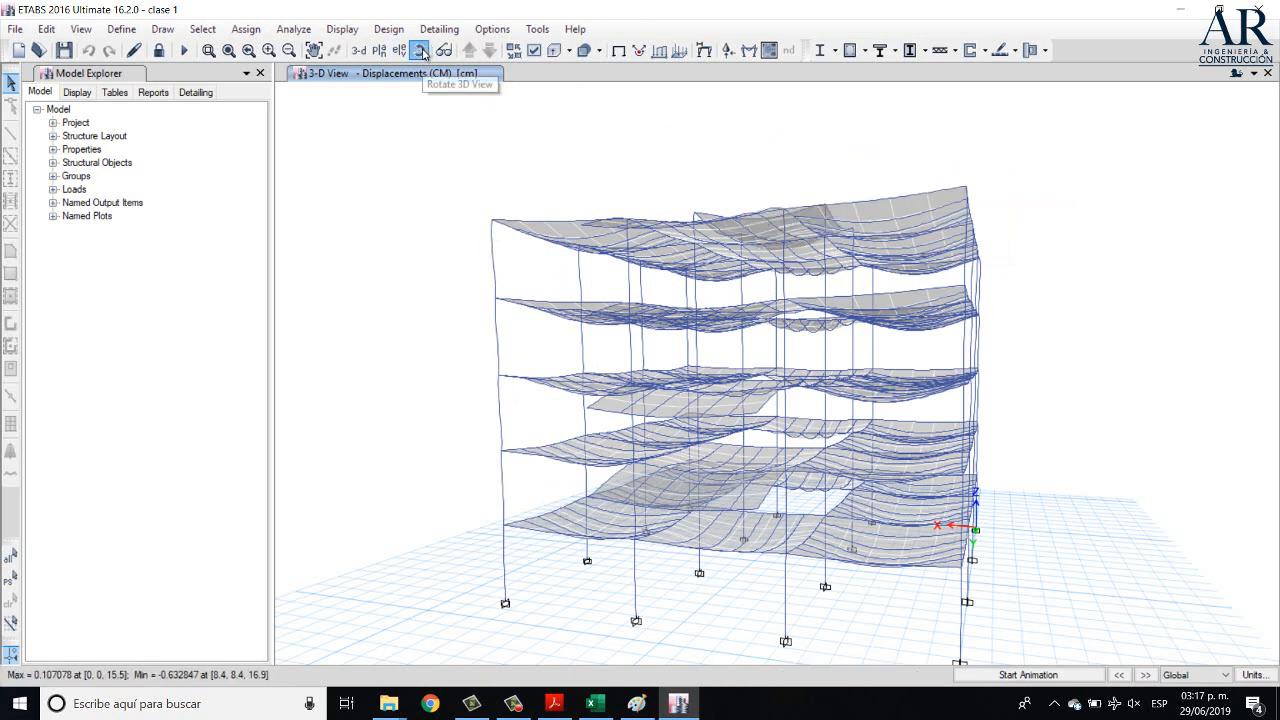
pyautogui.moveTo(1060, 414); pyautogui.dragTo(1027, 453)
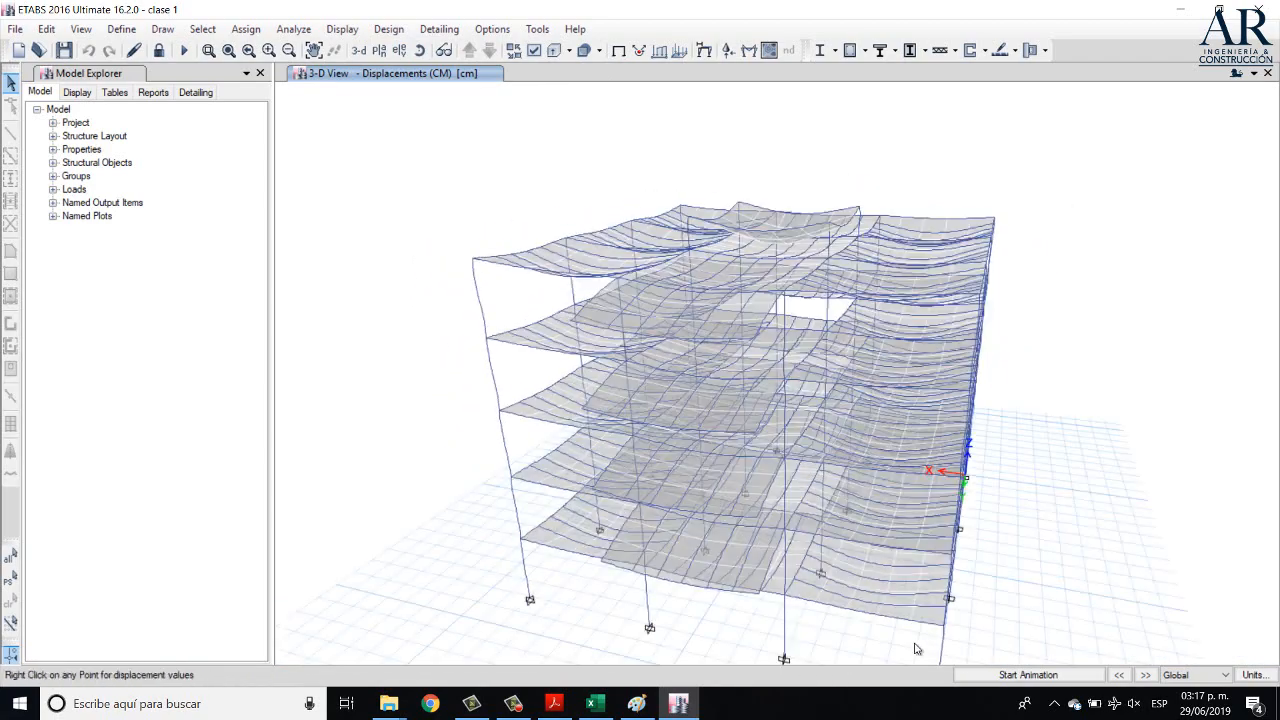
pyautogui.moveTo(1107, 473); pyautogui.dragTo(1105, 361, button='middle')
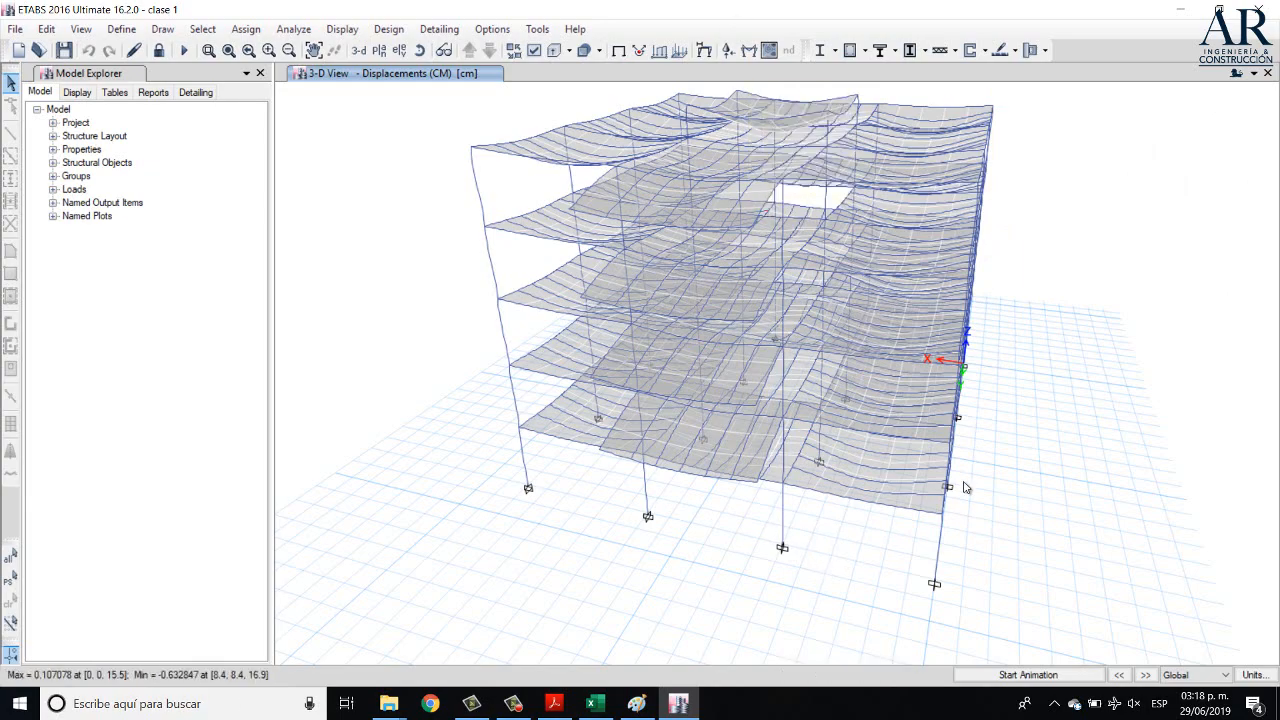
pyautogui.click(419, 50)
pyautogui.moveTo(1114, 449)
pyautogui.mouseDown()
pyautogui.moveTo(966, 563)
pyautogui.moveTo(777, 451)
pyautogui.moveTo(700, 370)
pyautogui.moveTo(607, 407)
pyautogui.mouseUp()
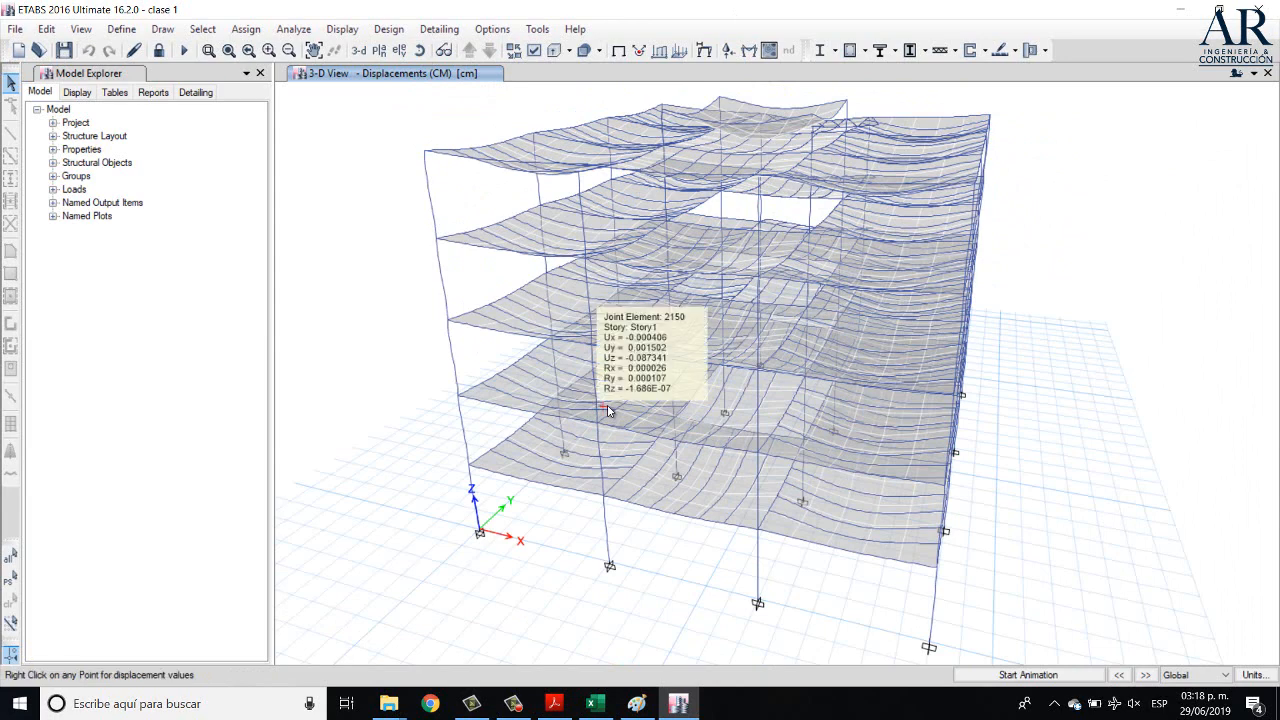
pyautogui.moveTo(925, 414)
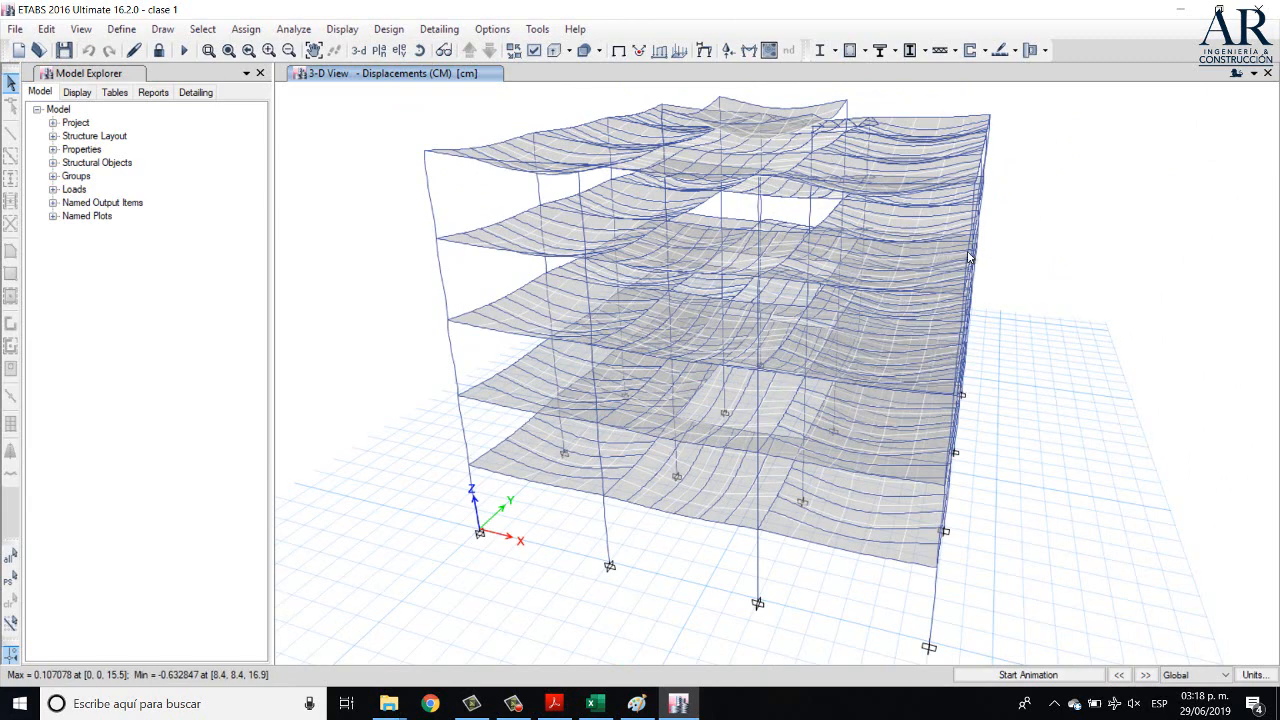
pyautogui.moveTo(969, 255)
# - Run the concrete frame design and inspect the longitudinal reinforcing from another side of the building
pyautogui.click(860, 53)
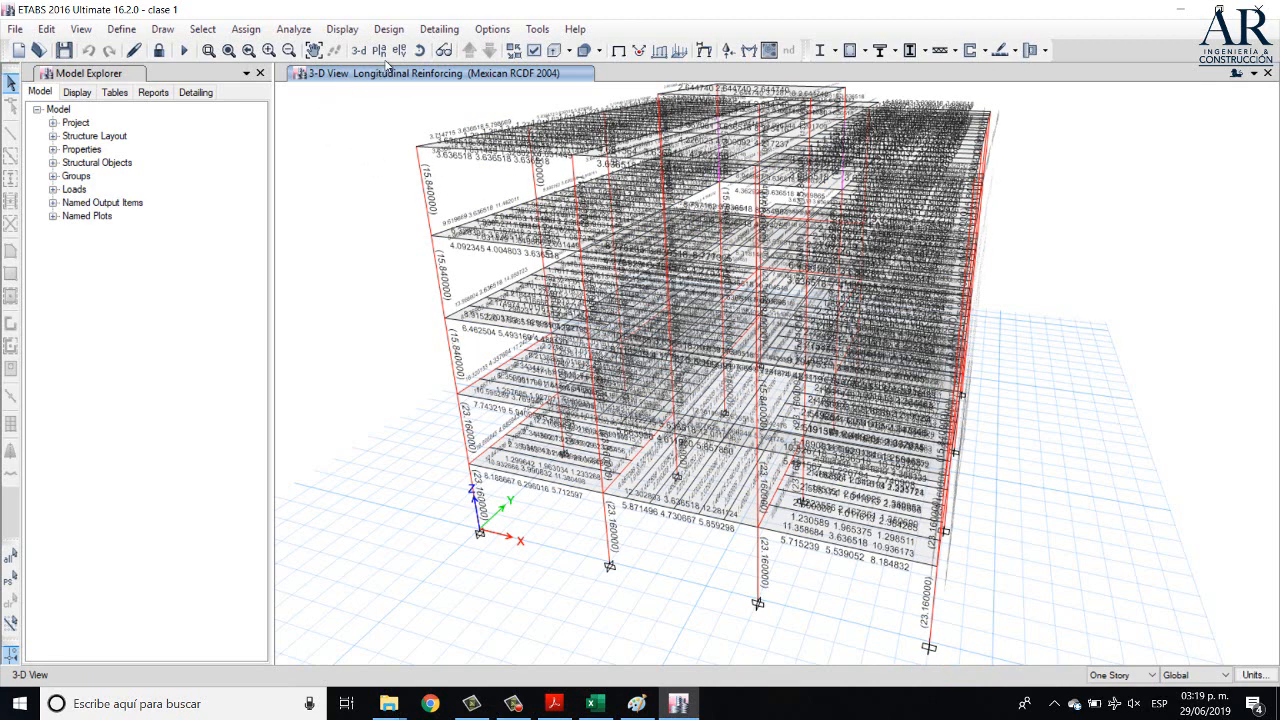
pyautogui.click(420, 50)
pyautogui.moveTo(1138, 422); pyautogui.dragTo(548, 400)
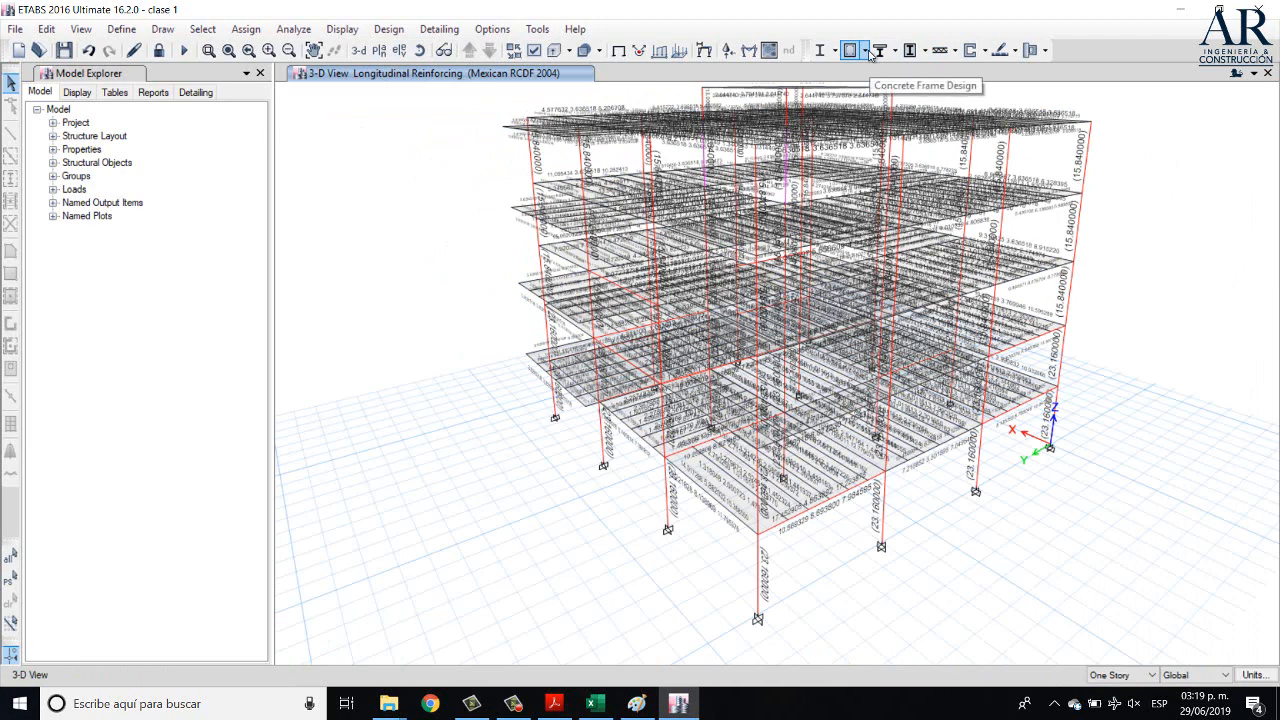
# - Display the filled Moment 3-3 diagram of the frames for combination 1.2CM+1.6CV+0.3SX+SY
pyautogui.click(749, 50)
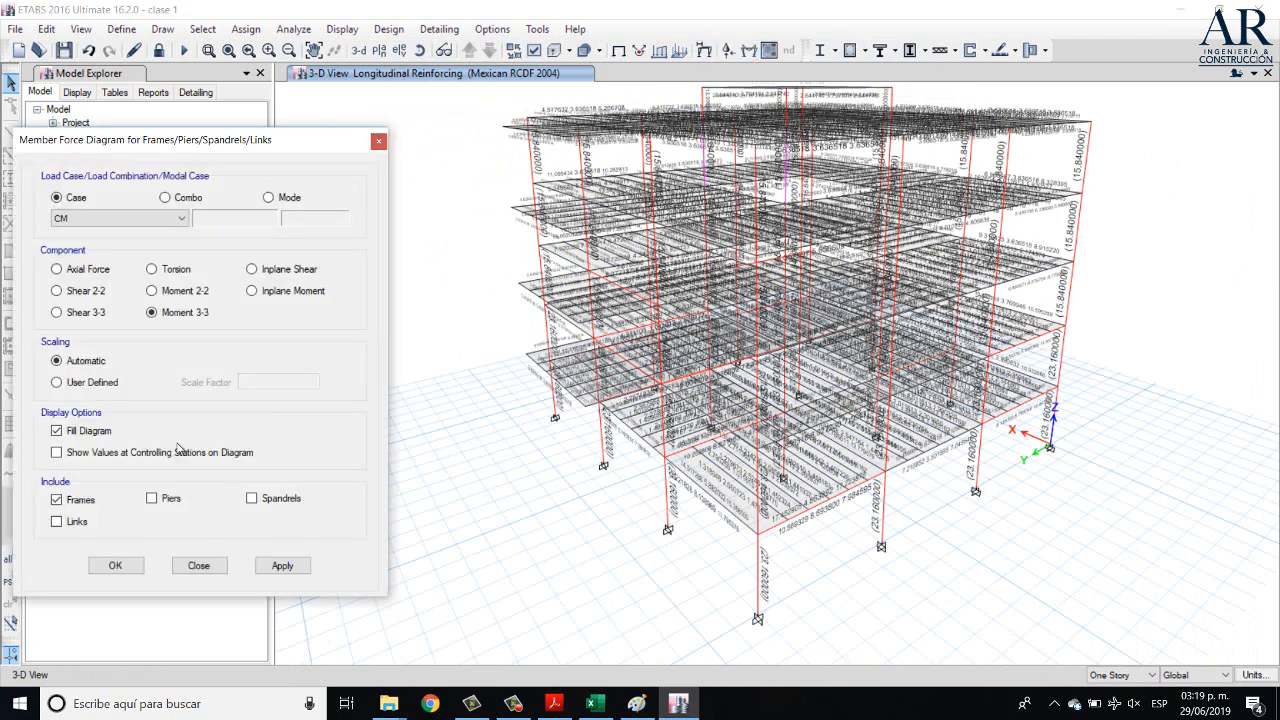
pyautogui.click(188, 198)
pyautogui.click(153, 221)
pyautogui.click(110, 258)
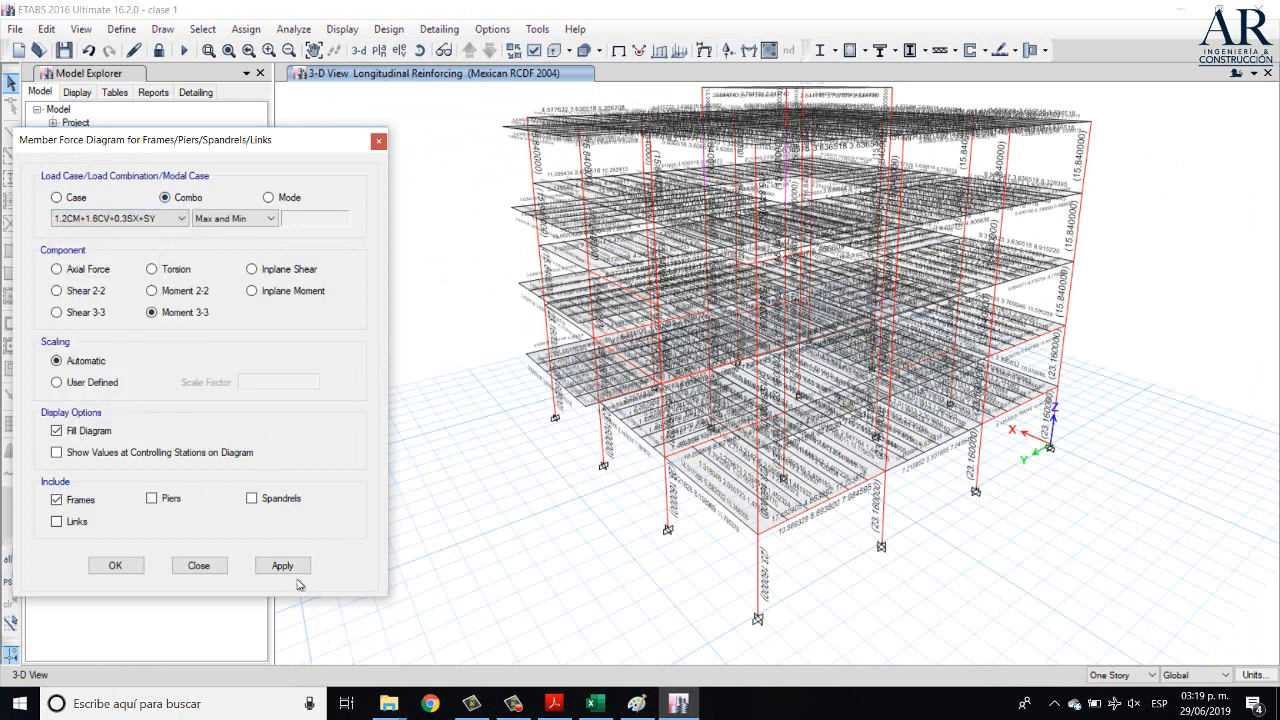
pyautogui.click(115, 565)
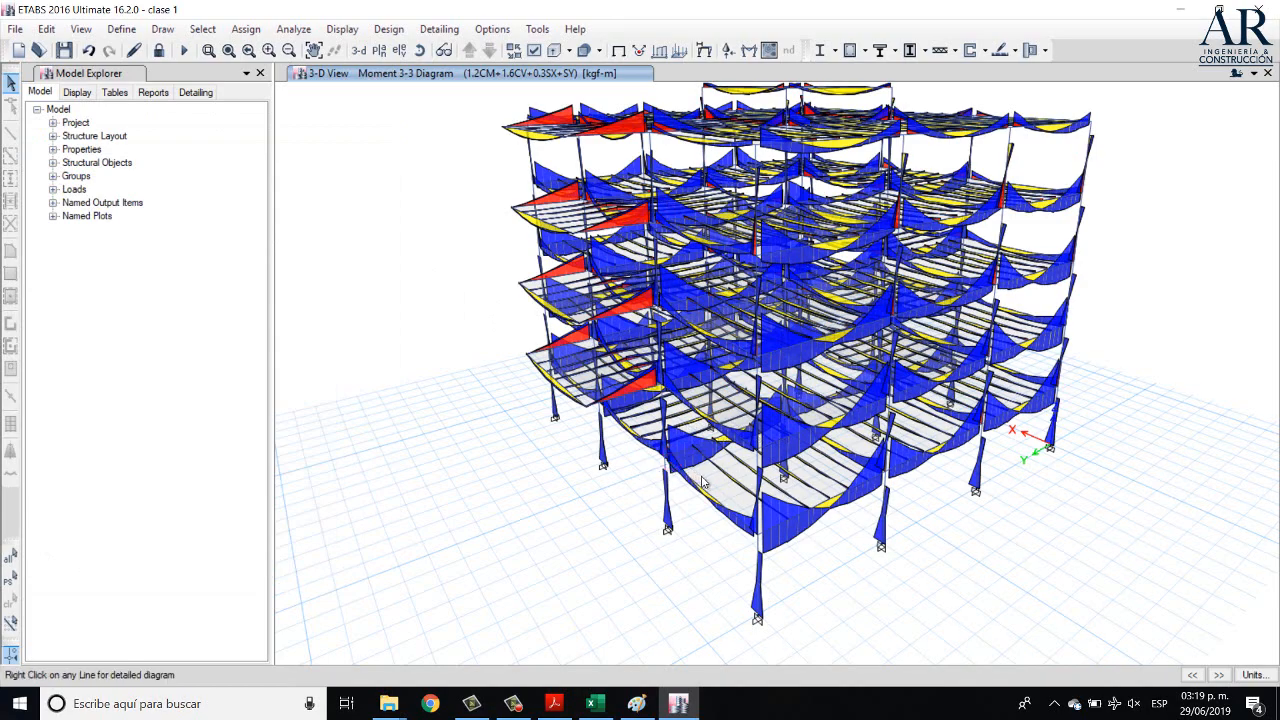
# - Examine the Moment 3-3 diagrams of the beams, columns and cantilevers from all sides of the building
pyautogui.click(420, 51)
pyautogui.moveTo(1136, 519); pyautogui.dragTo(902, 500)
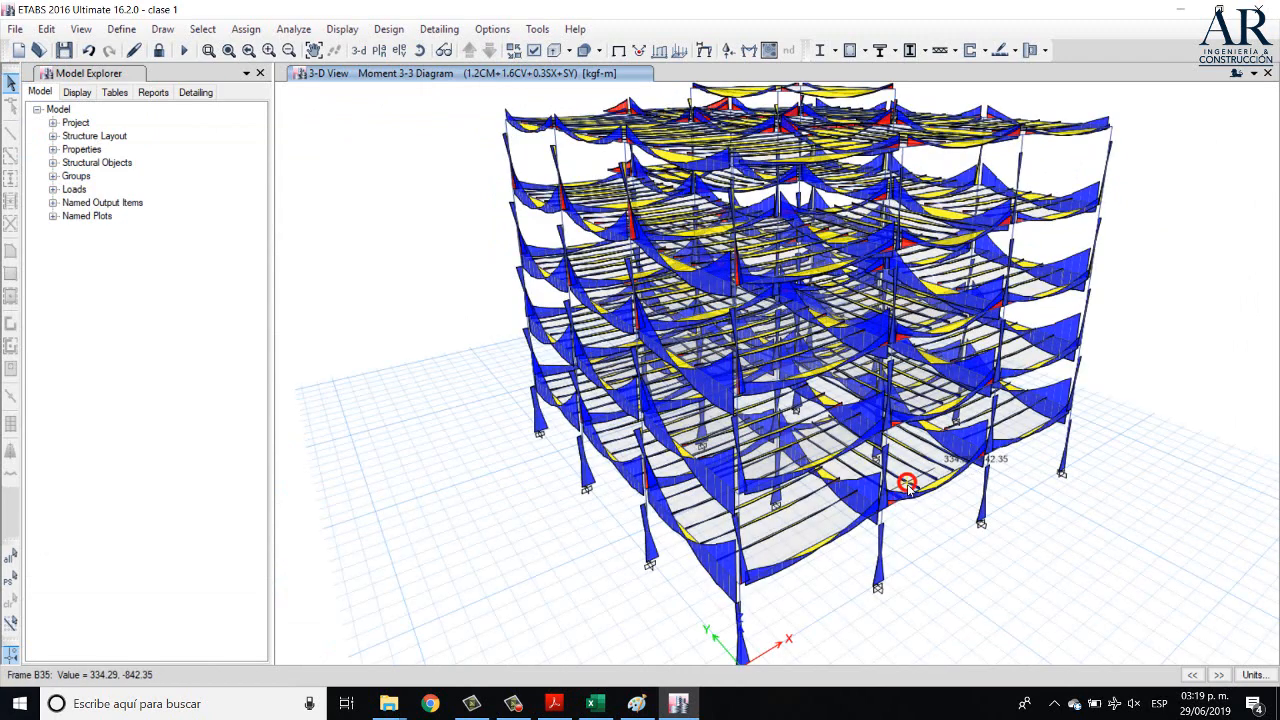
pyautogui.moveTo(1102, 420); pyautogui.dragTo(1090, 403)
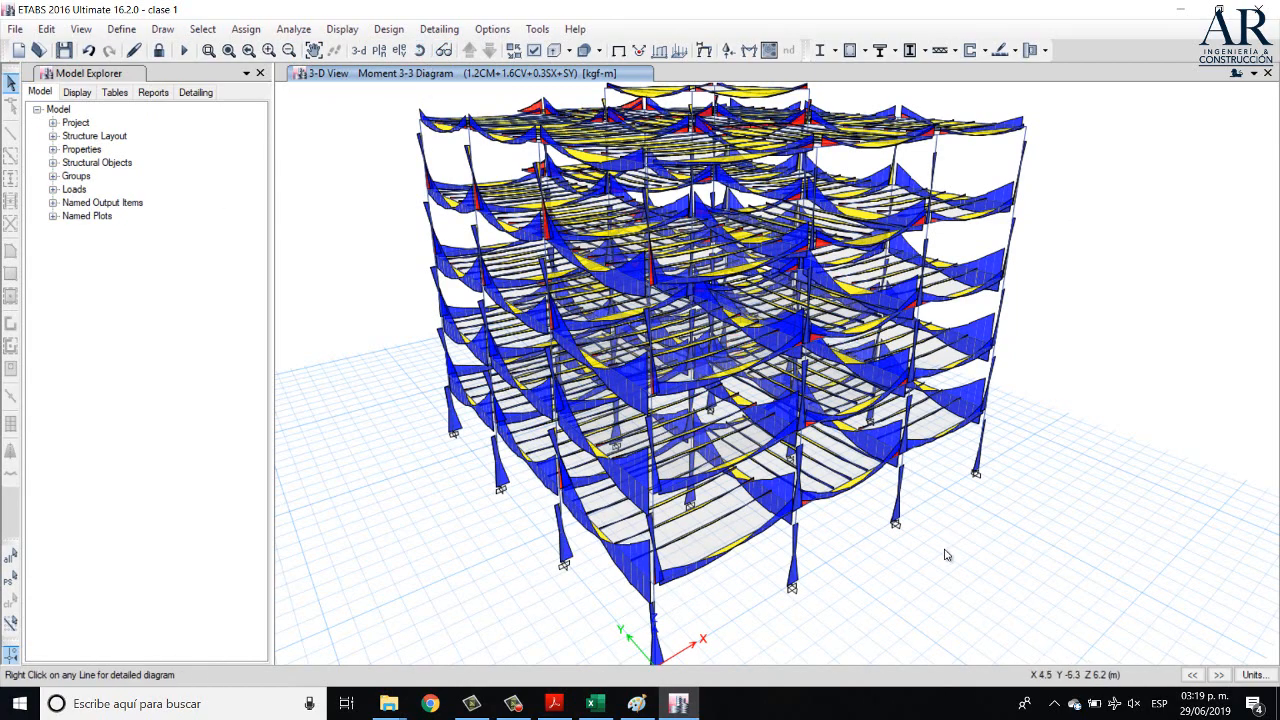
pyautogui.keyDown('shift'); pyautogui.moveTo(947, 556); pyautogui.dragTo(635, 496, button='middle'); pyautogui.keyUp('shift')
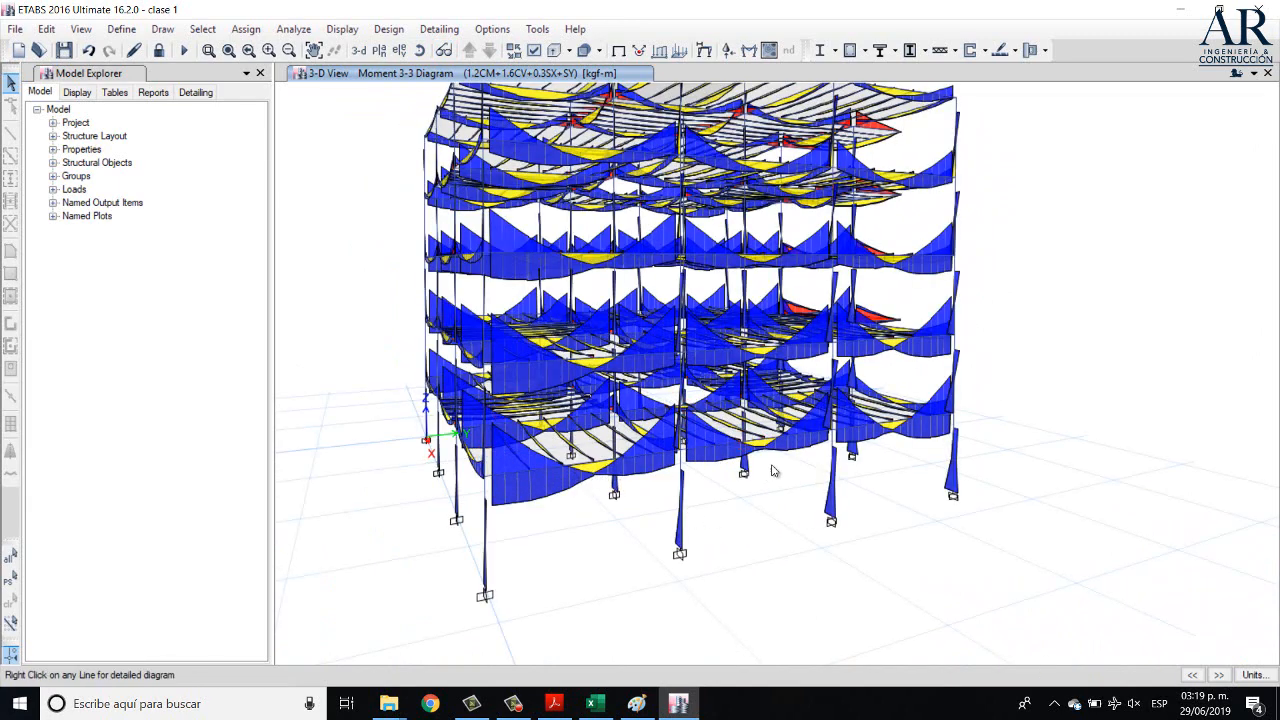
pyautogui.moveTo(885, 274); pyautogui.dragTo(887, 318, button='middle')
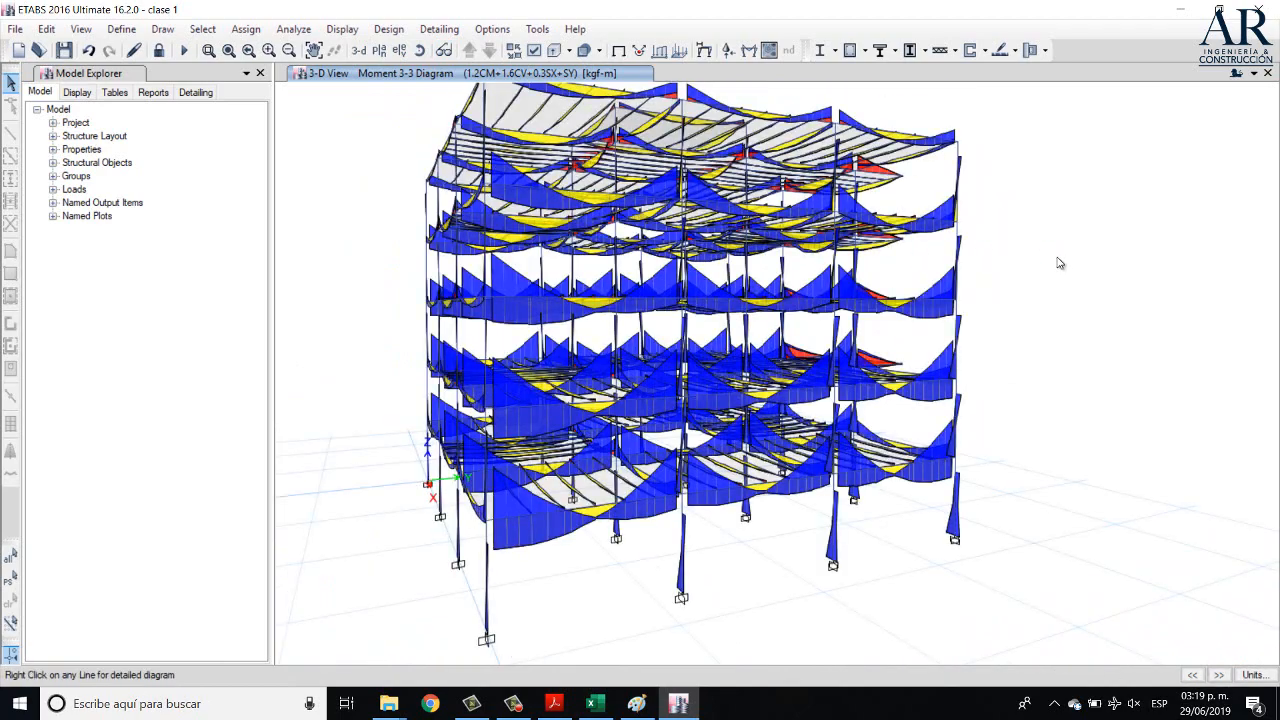
pyautogui.click(419, 50)
pyautogui.moveTo(940, 500); pyautogui.dragTo(660, 465)
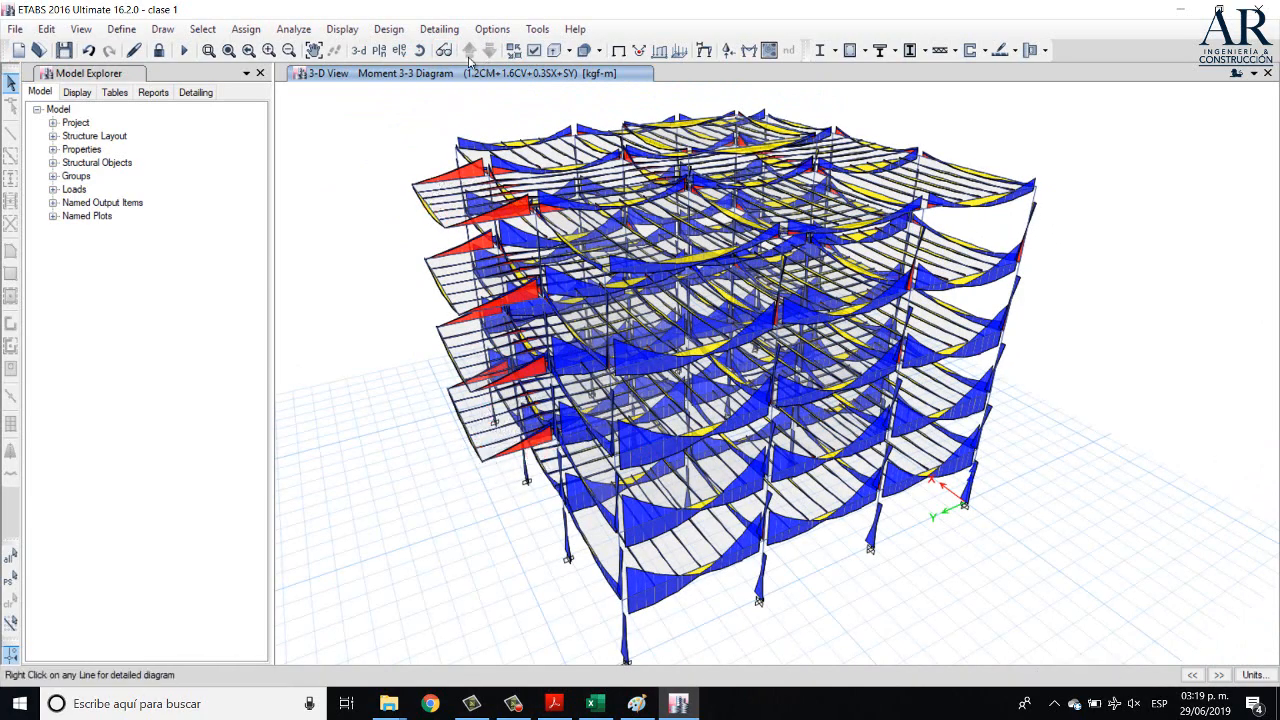
pyautogui.click(419, 50)
pyautogui.moveTo(510, 585); pyautogui.dragTo(886, 540)
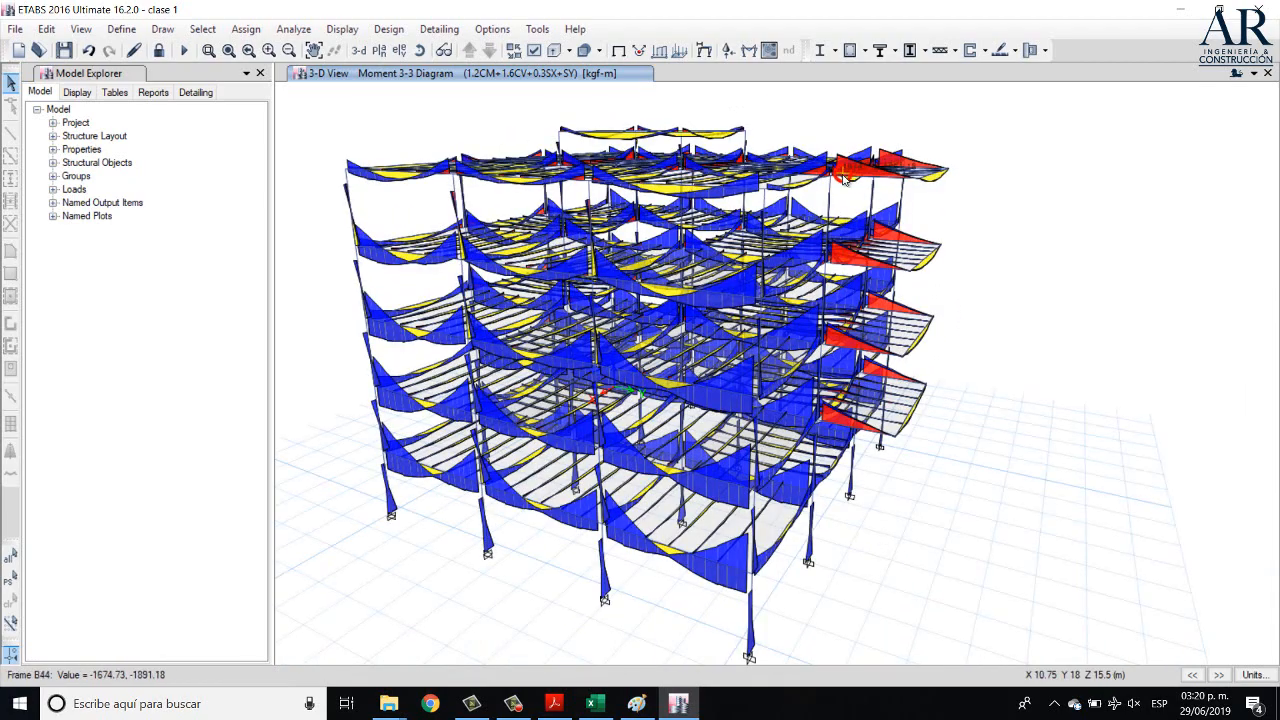
# - Open the detailed shear and moment diagram of cantilever beam B30 at Story5
pyautogui.scroll(3, 940, 128)
pyautogui.moveTo(674, 278)
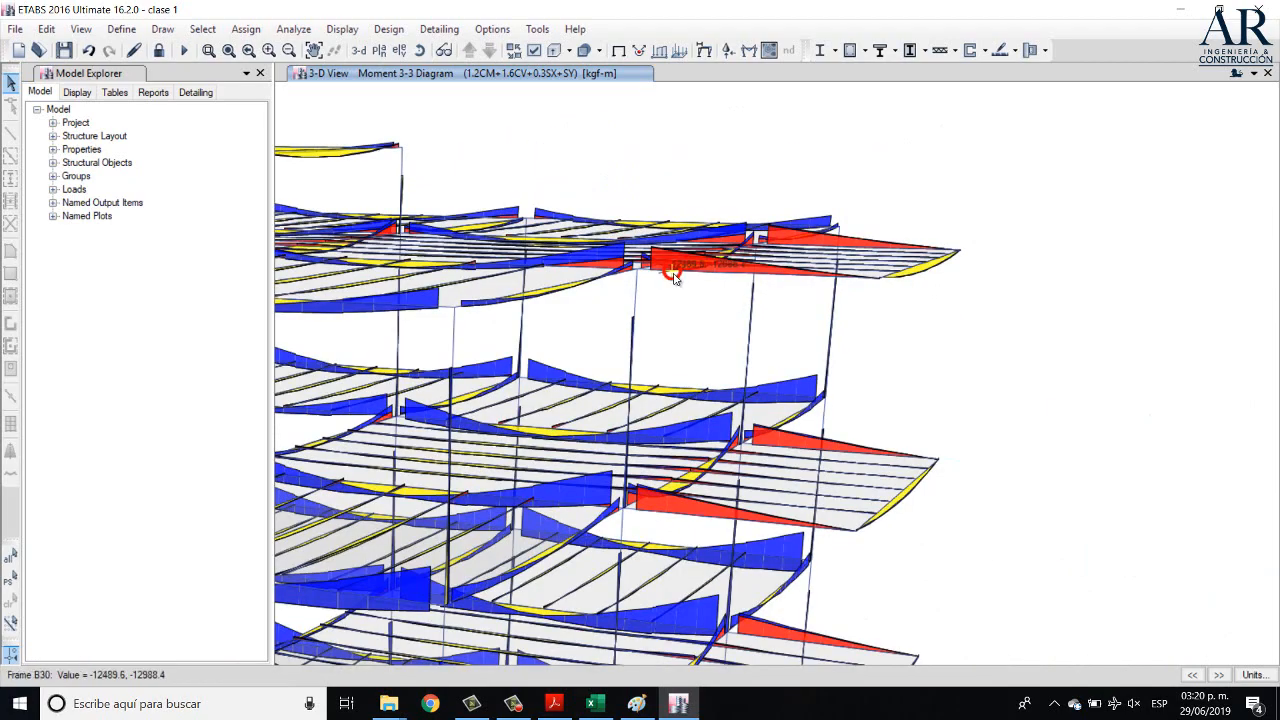
pyautogui.scroll(3, 655, 268)
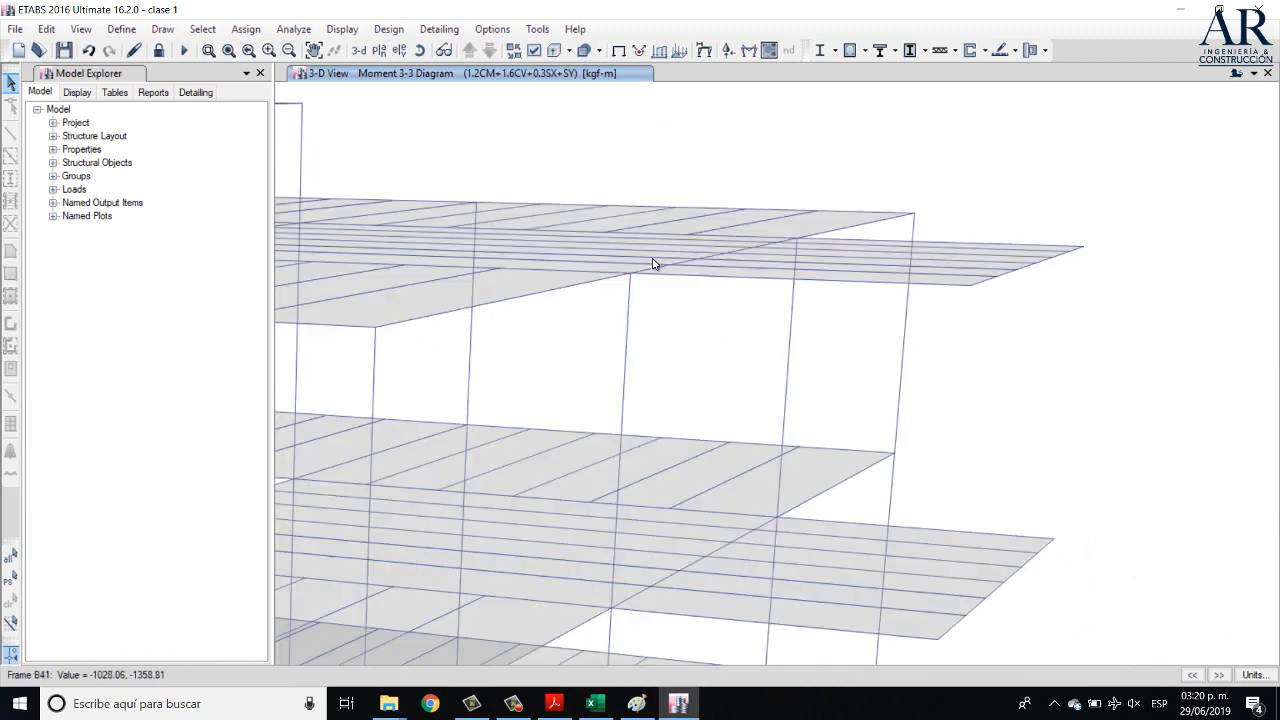
pyautogui.rightClick(690, 295)
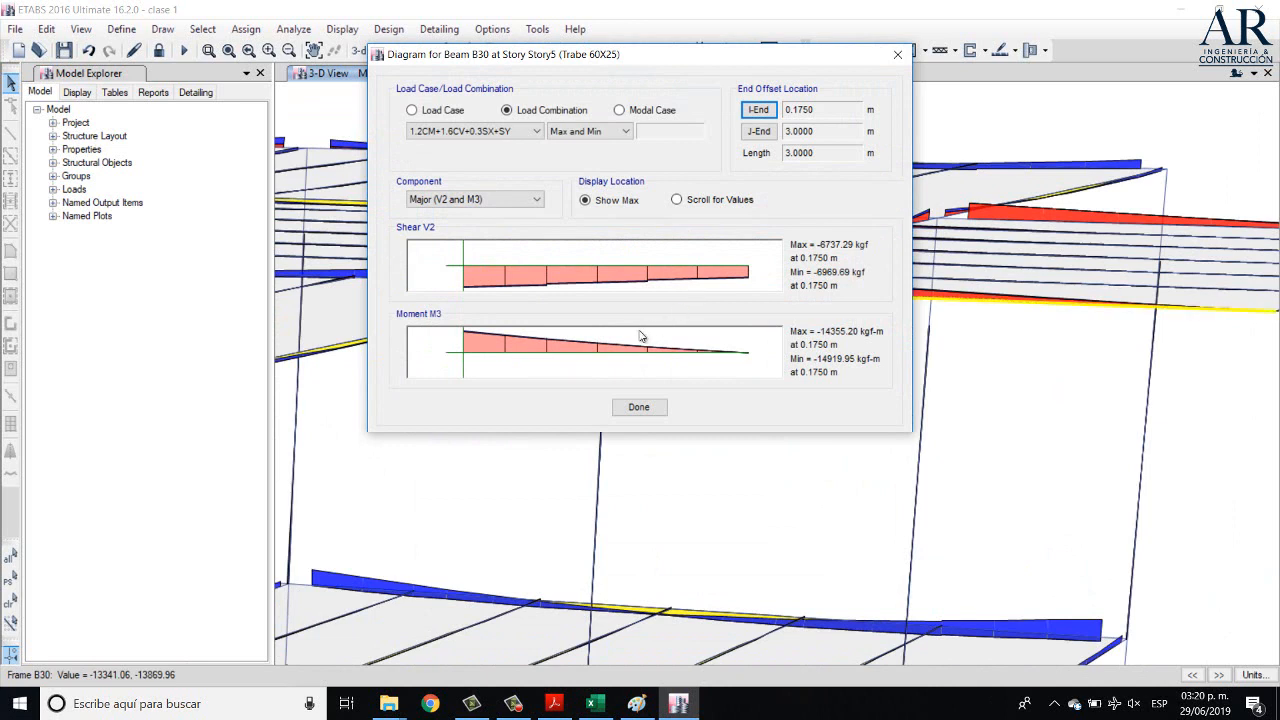
# - Read beam B30's shear and moment values near its supported end, and check the detailed diagram of secondary beam B36 at Story5
pyautogui.click(470, 343)
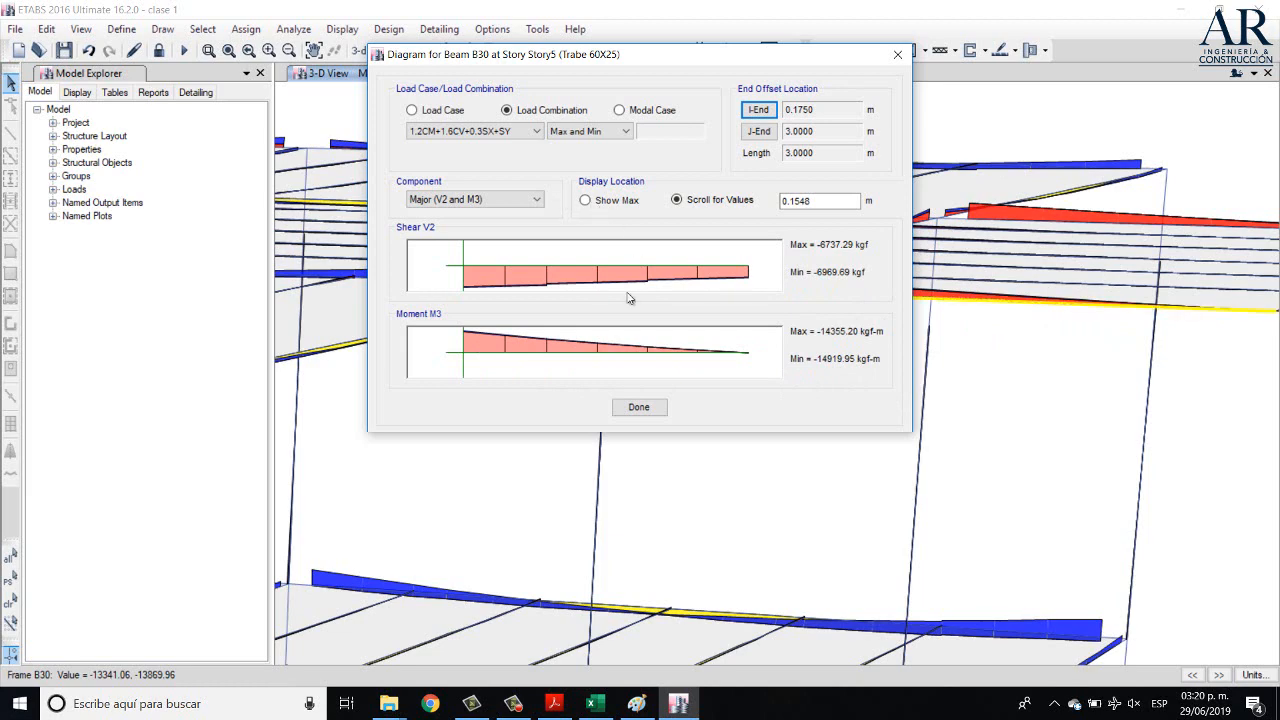
pyautogui.click(641, 410)
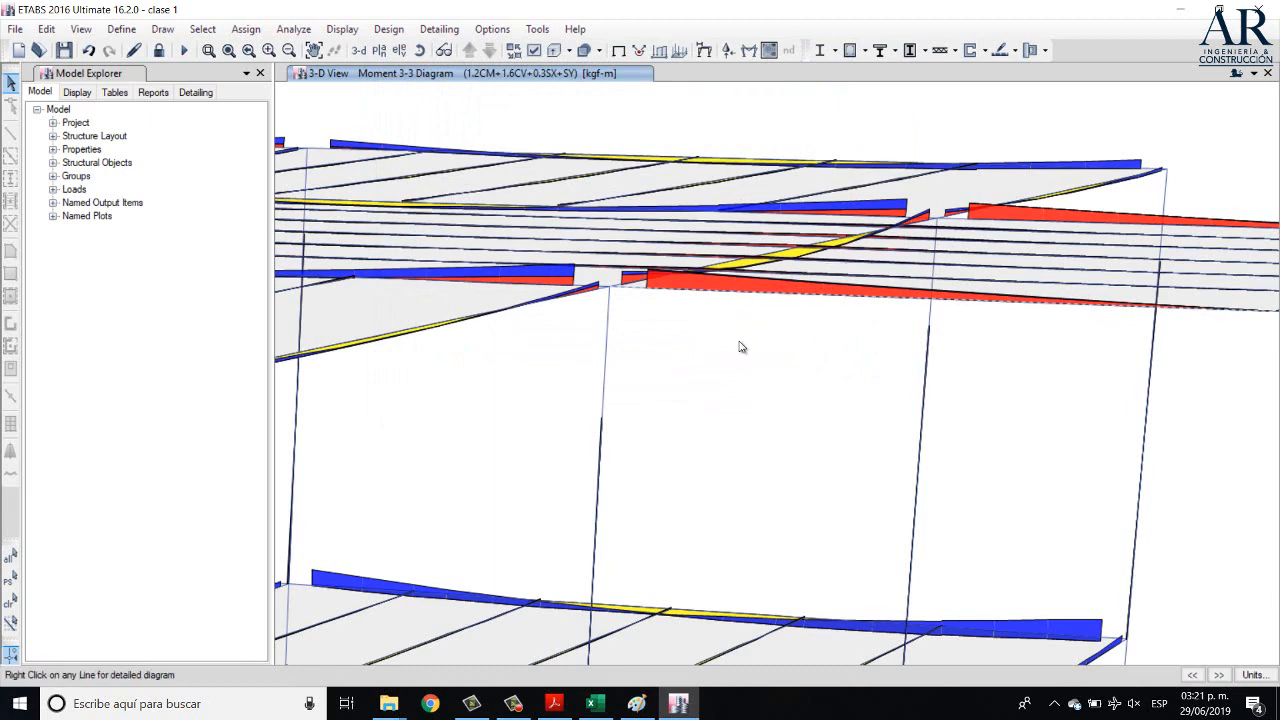
pyautogui.rightClick(875, 251)
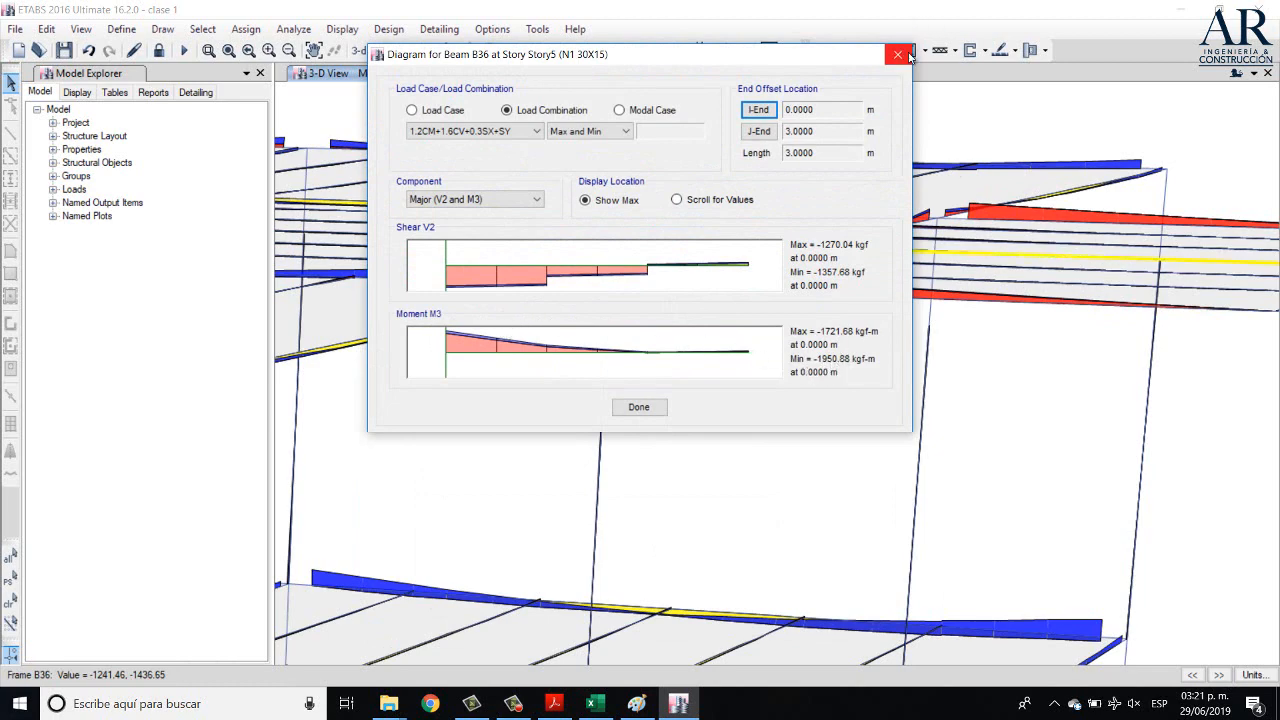
pyautogui.click(634, 407)
# - Unlock the model and accept deleting the analysis results
pyautogui.scroll(-3, 672, 425)
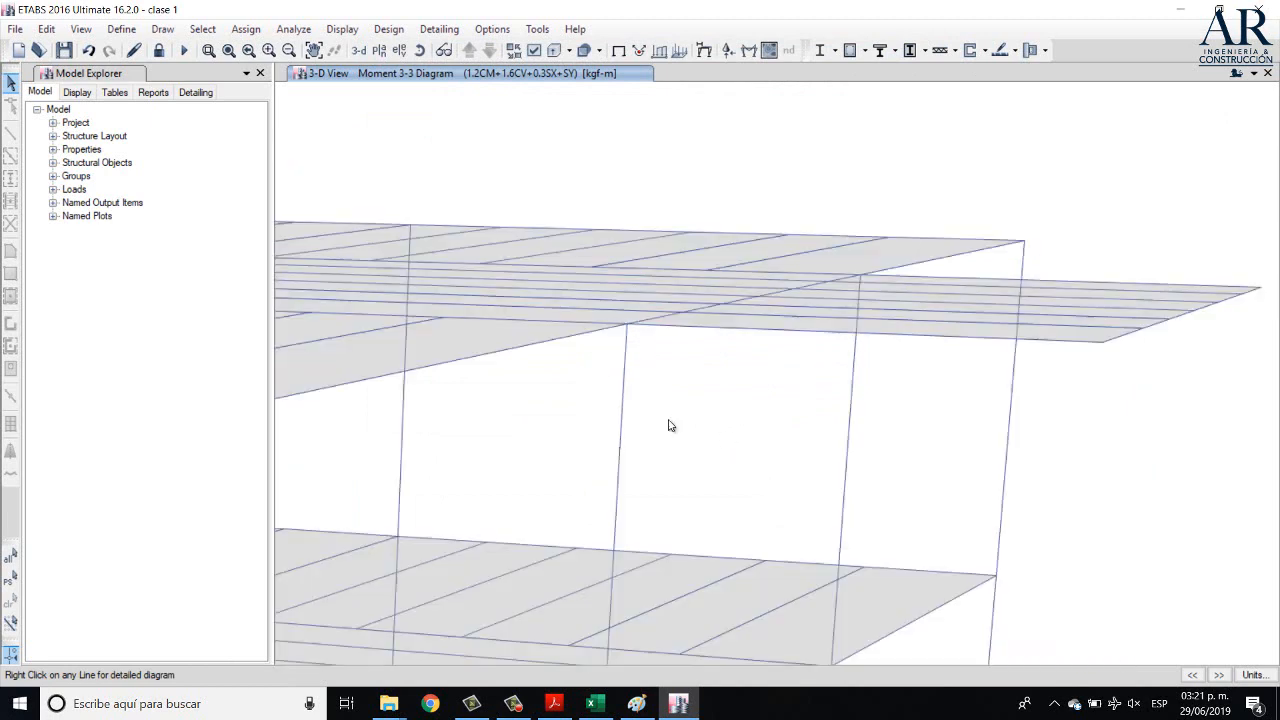
pyautogui.moveTo(698, 432); pyautogui.dragTo(760, 400, button='middle')
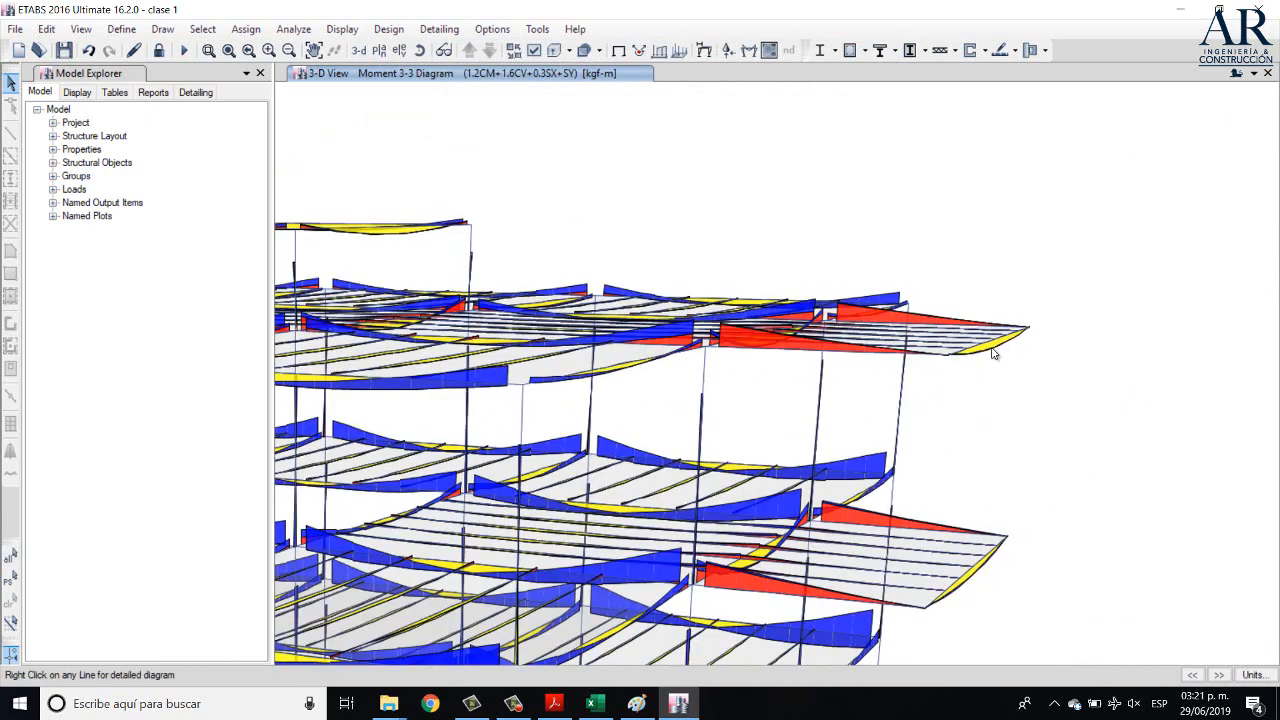
pyautogui.scroll(-3, 980, 388)
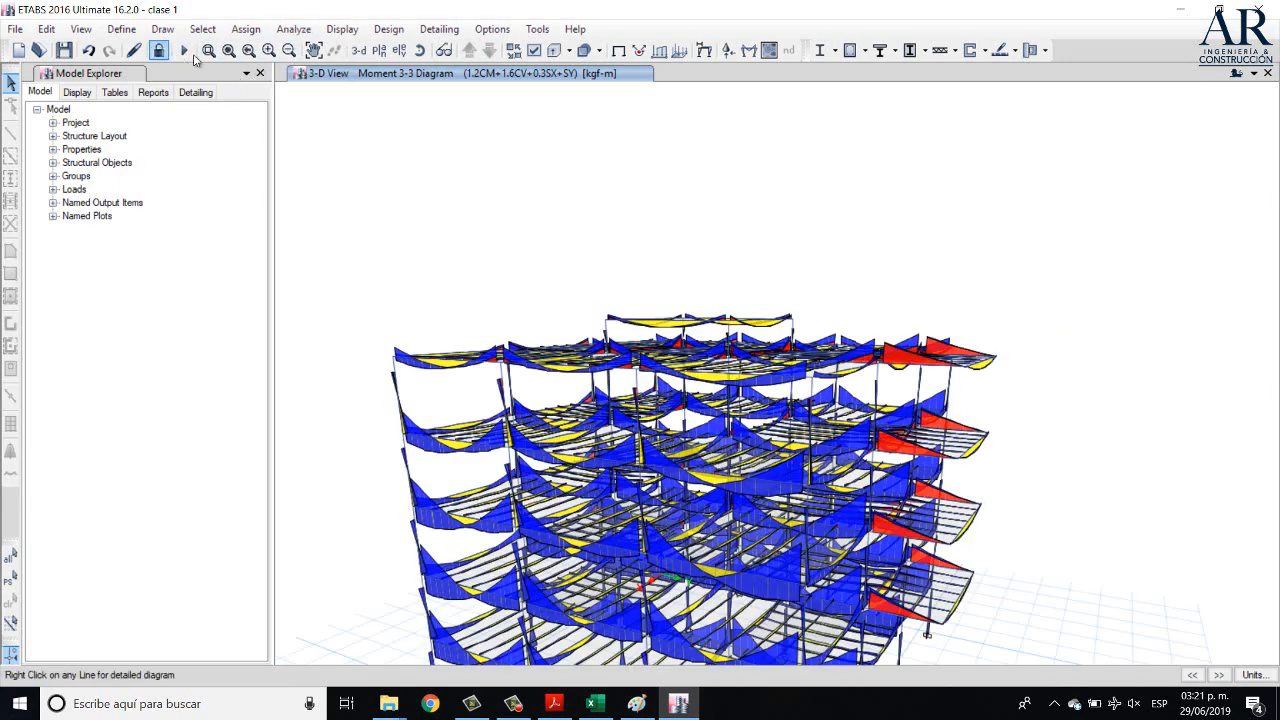
pyautogui.click(158, 50)
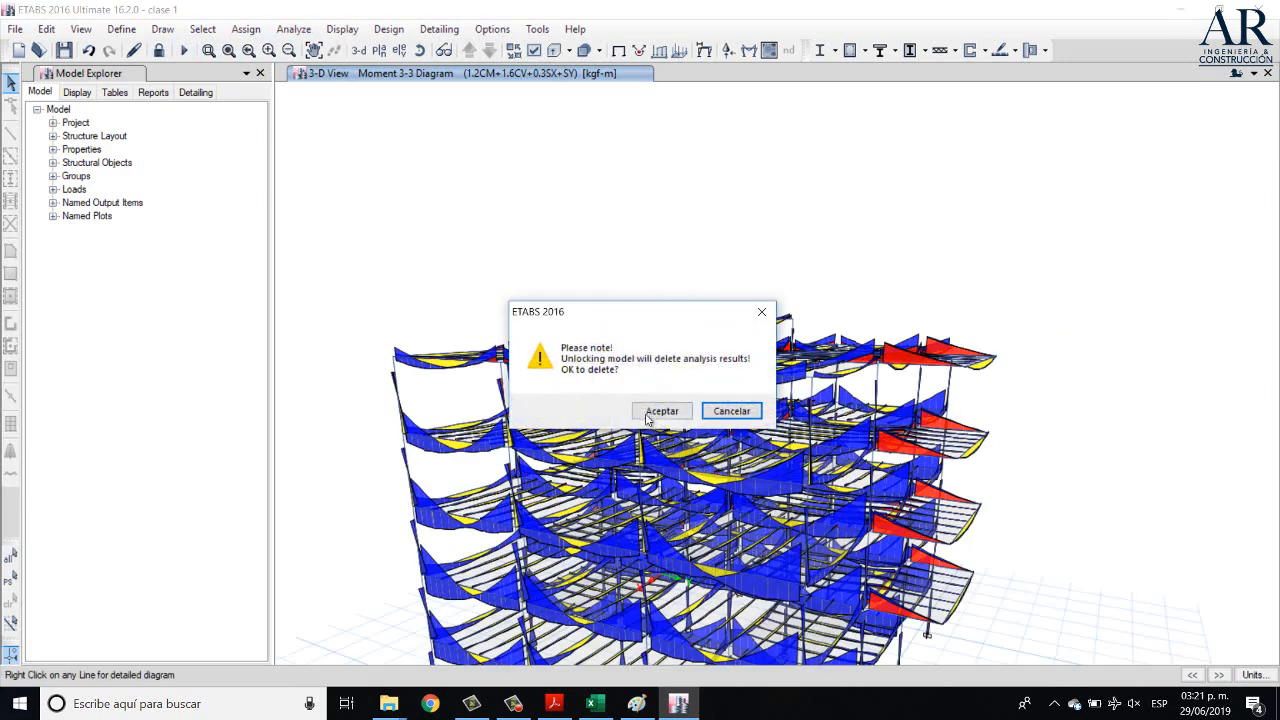
pyautogui.click(650, 414)
pyautogui.moveTo(727, 309); pyautogui.dragTo(664, 125, button='middle')
pyautogui.scroll(-4, 754, 287)
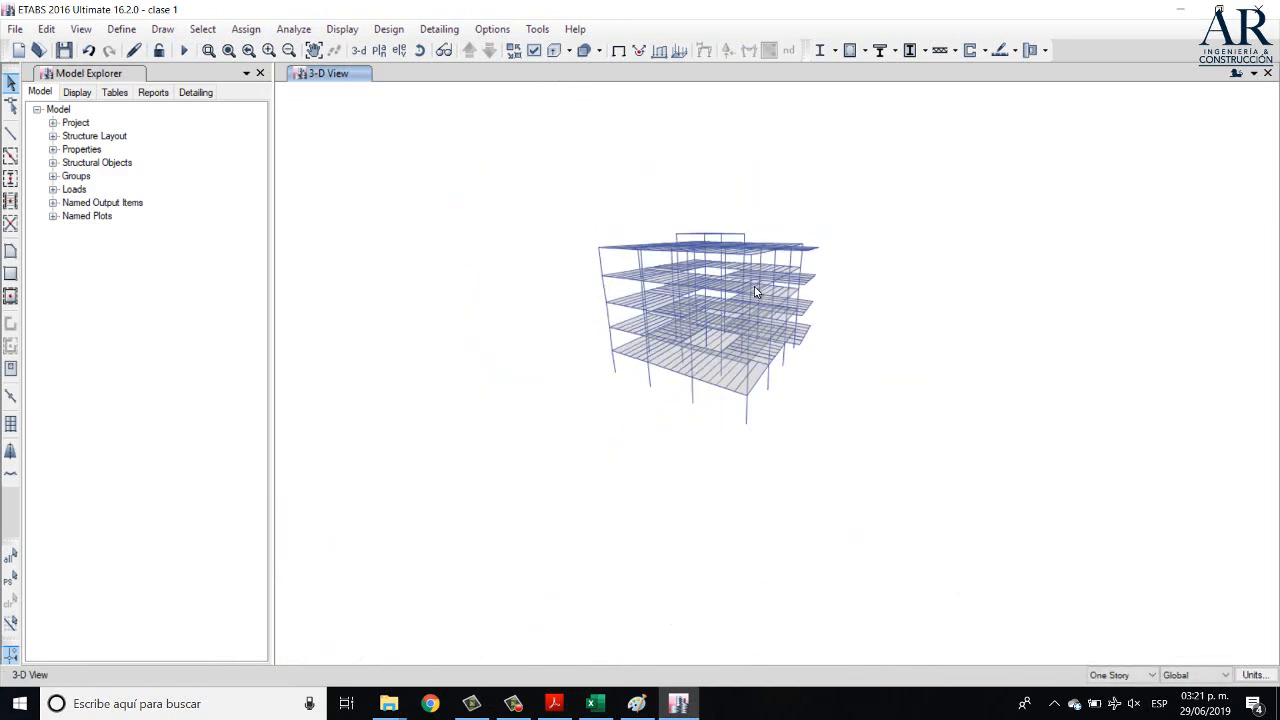
pyautogui.moveTo(922, 463); pyautogui.dragTo(474, 183)
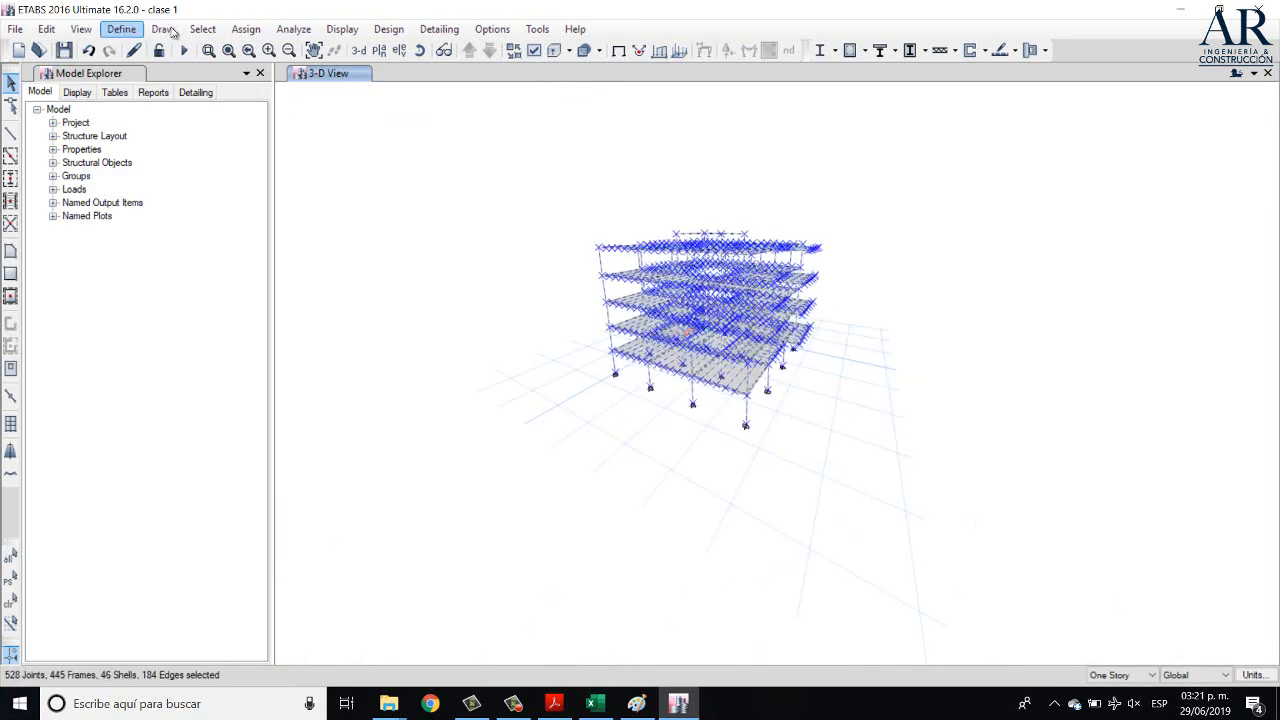
pyautogui.click(245, 29)
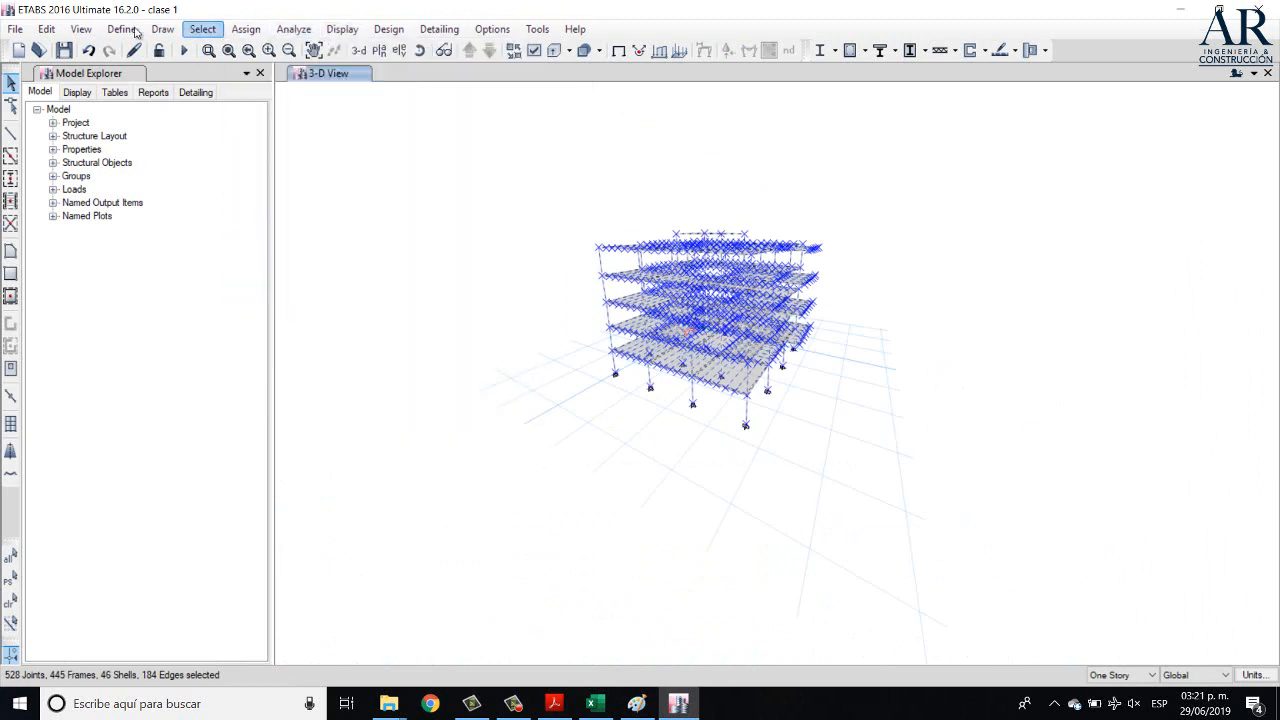
pyautogui.click(166, 31)
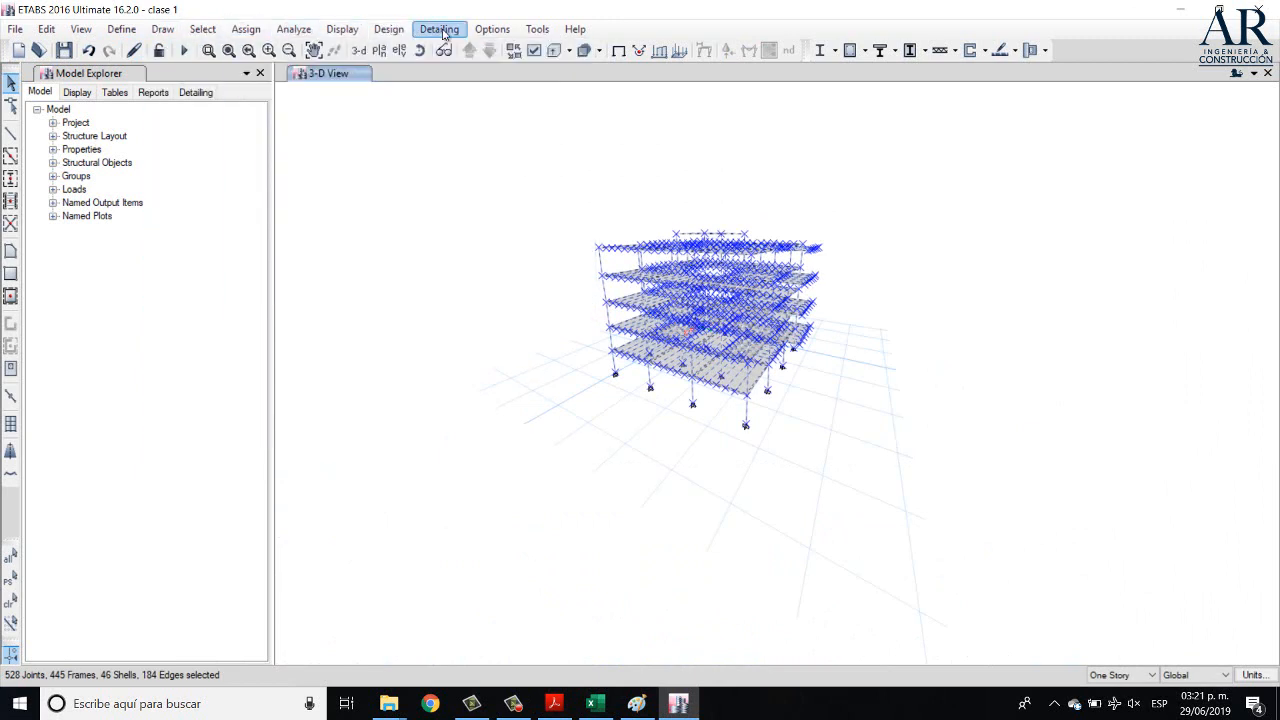
pyautogui.click(389, 31)
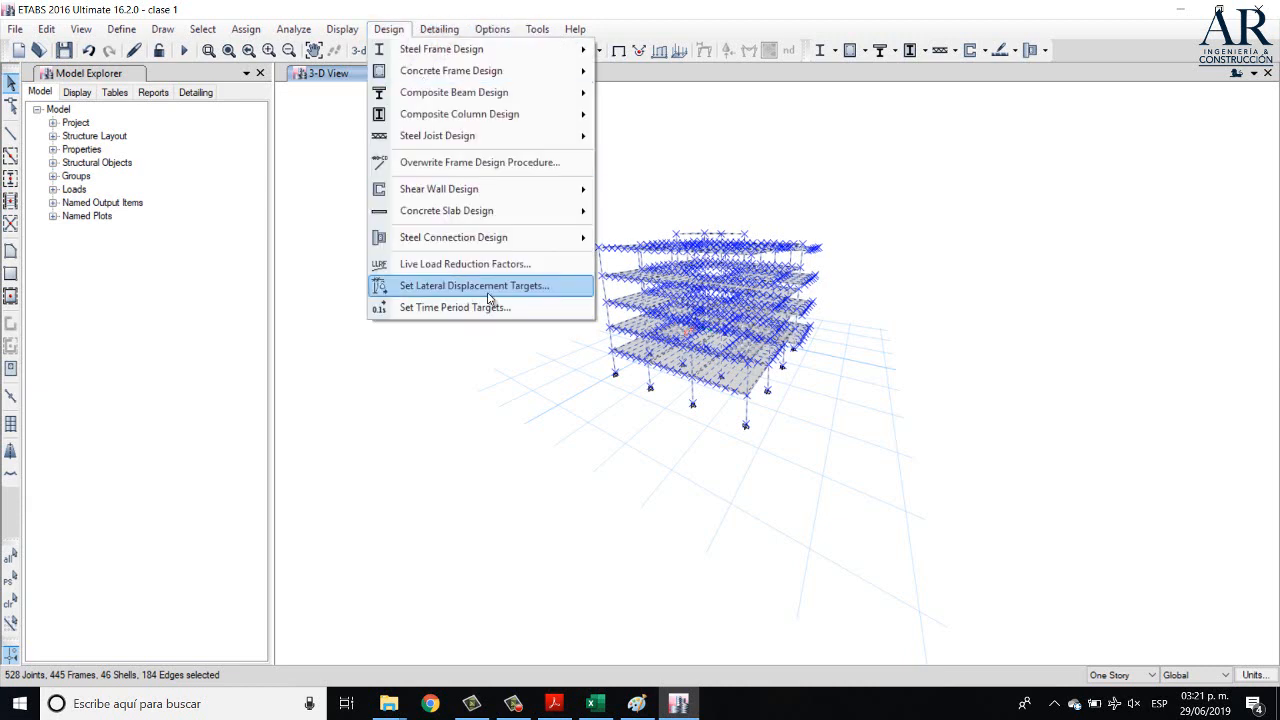
pyautogui.moveTo(342, 29)
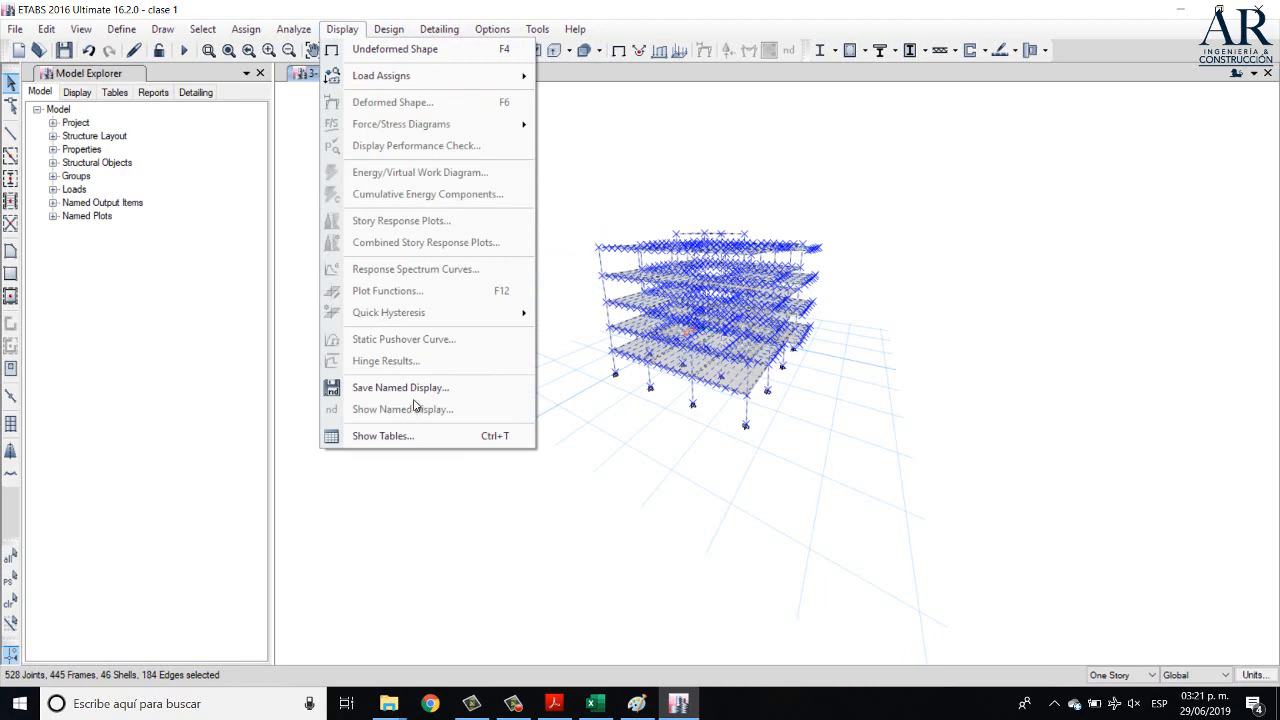
pyautogui.moveTo(293, 29)
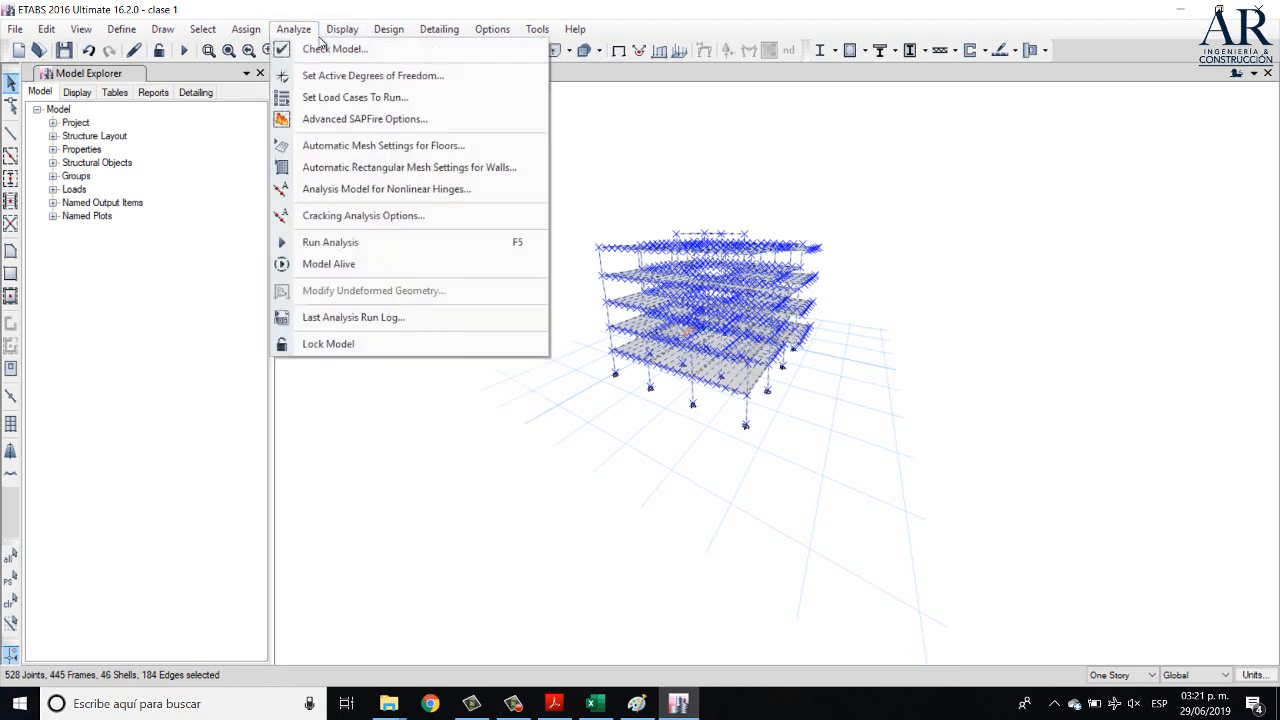
pyautogui.click(696, 161)
# - Set the approximate maximum size of the automatic rectangular wall mesh to 0.7 m and clear the selection
pyautogui.click(293, 29)
pyautogui.moveTo(246, 29)
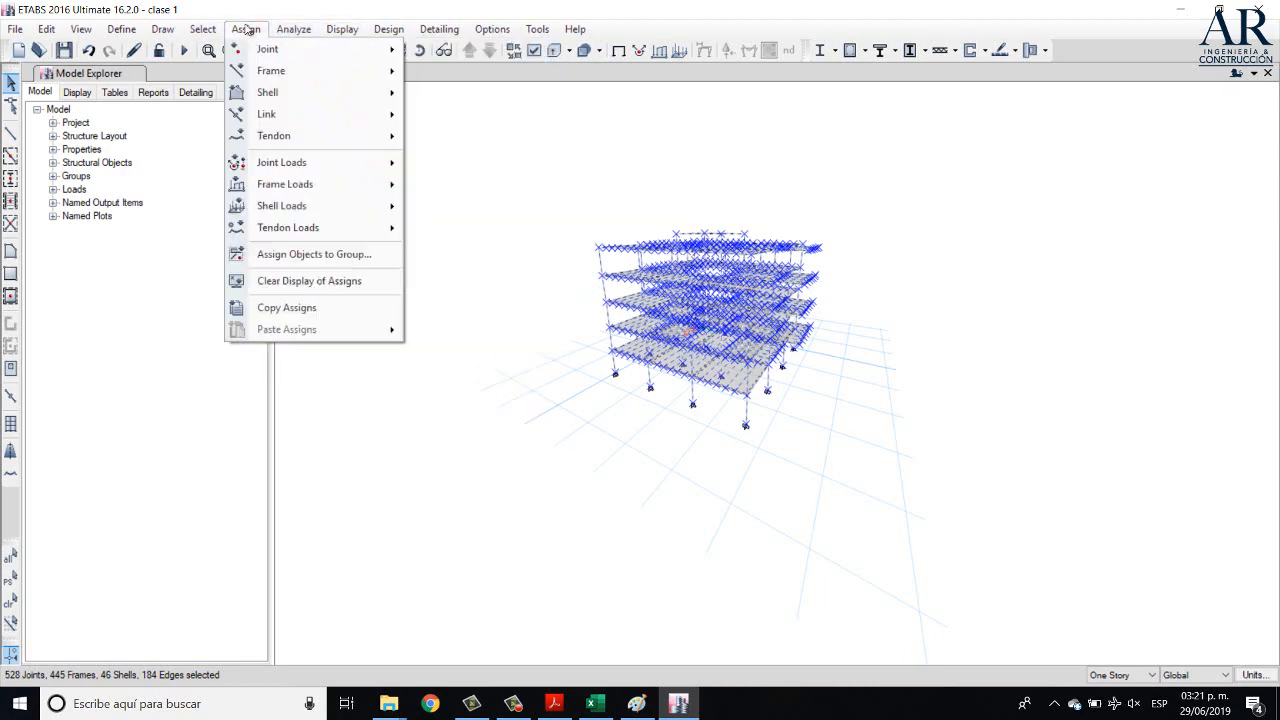
pyautogui.moveTo(293, 29)
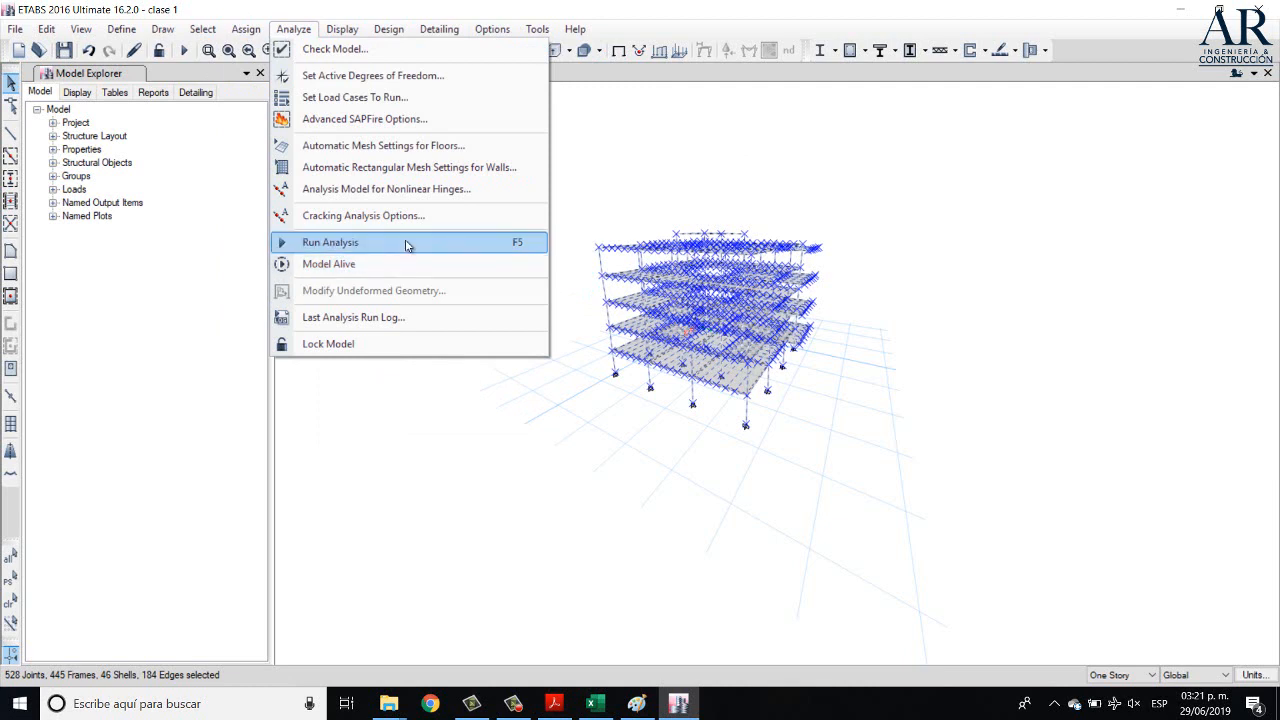
pyautogui.click(400, 167)
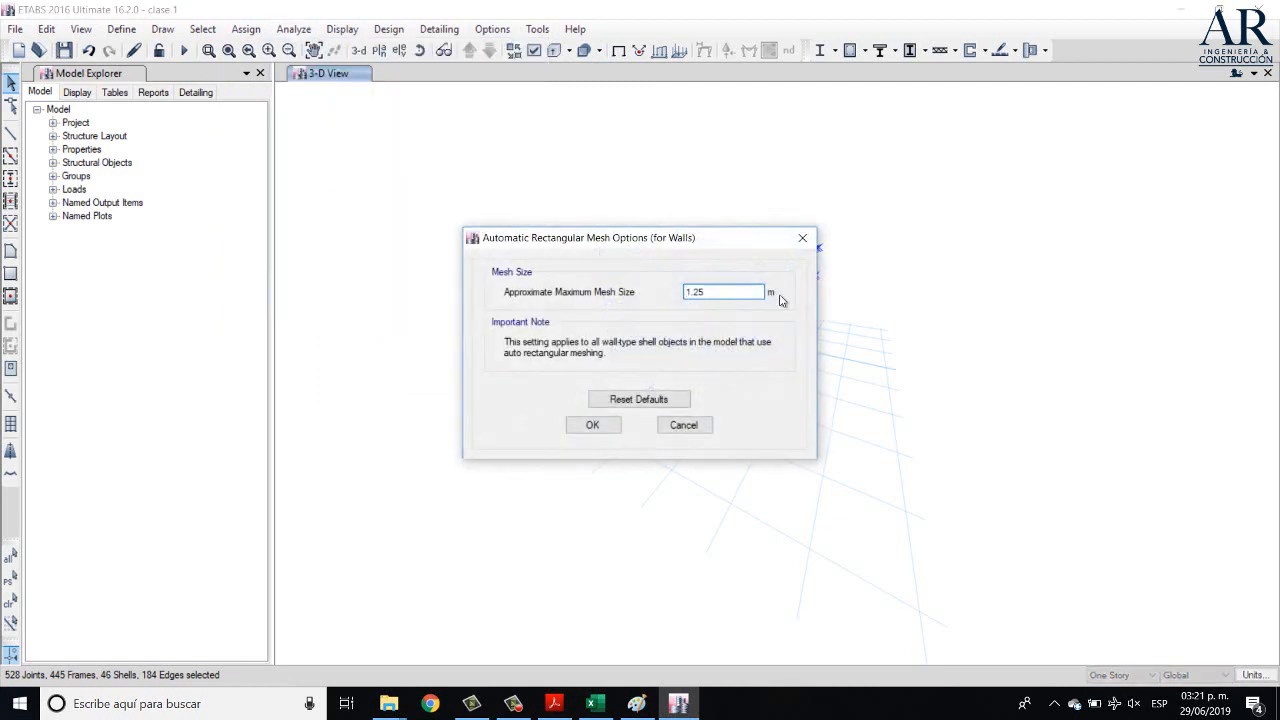
pyautogui.moveTo(746, 297); pyautogui.dragTo(655, 305)
pyautogui.press('BackSpace')
pyautogui.click(592, 425)
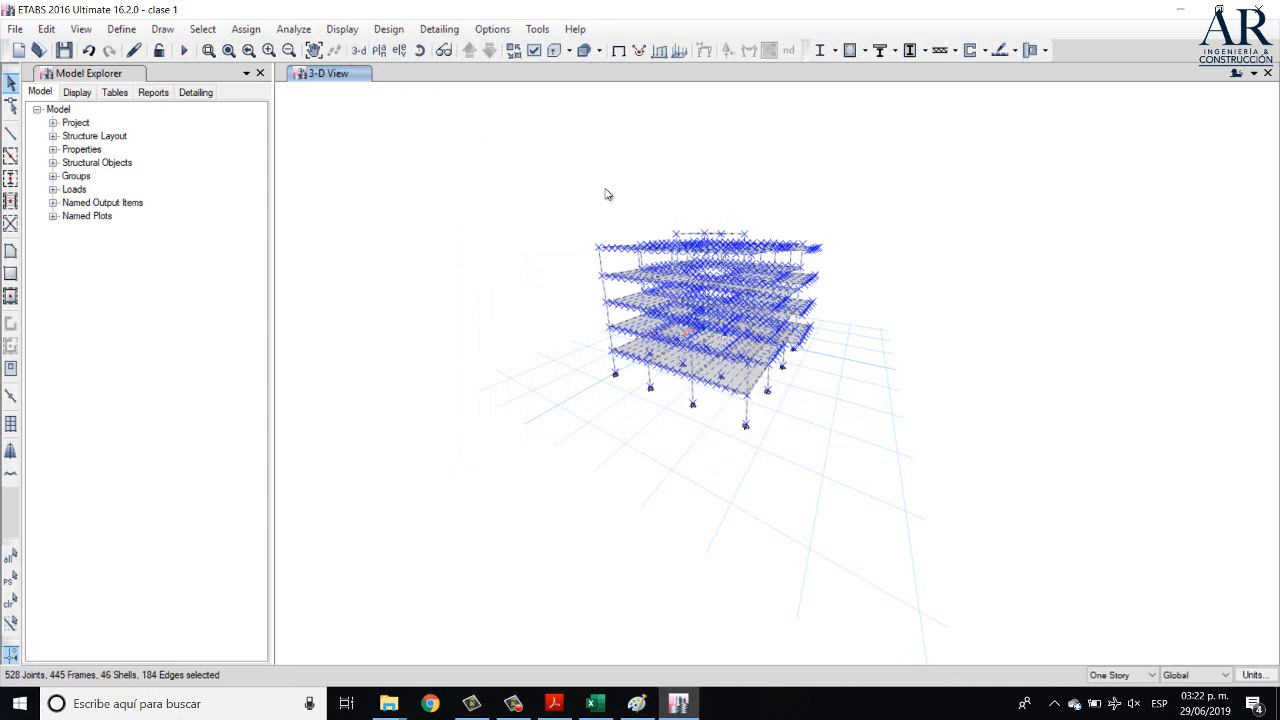
pyautogui.hotkey('ctrl', 'q')
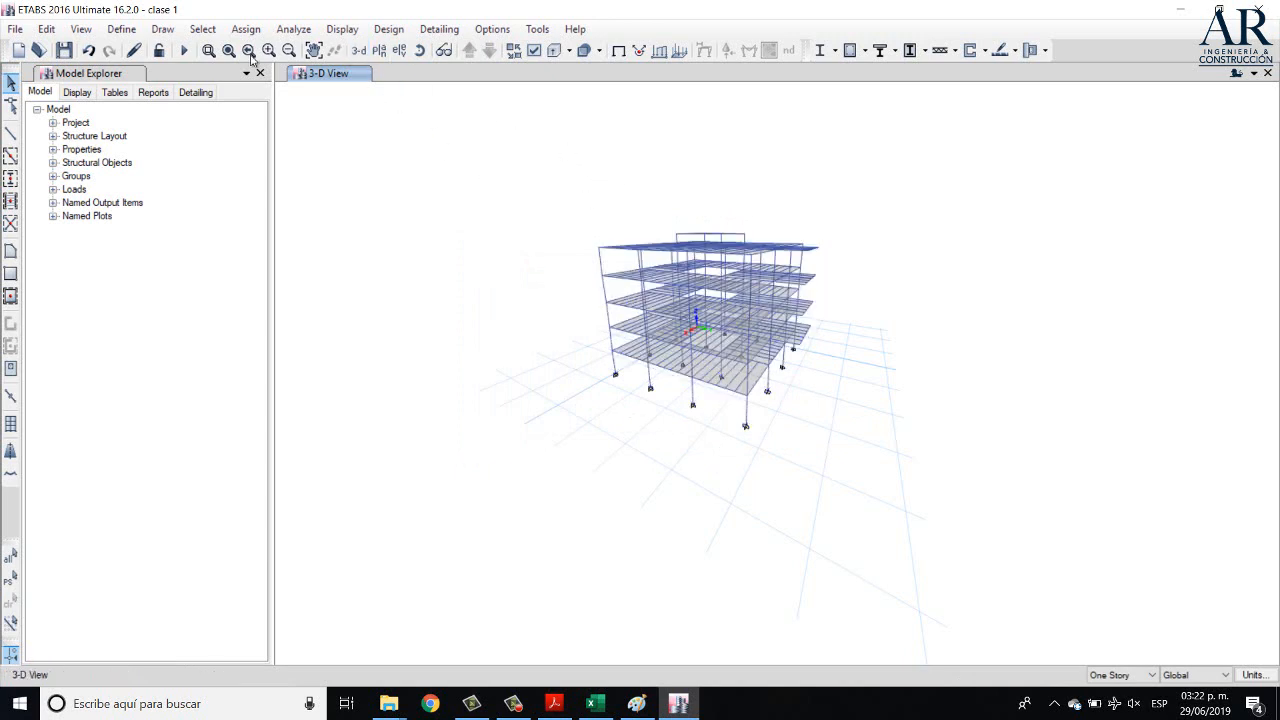
# - Set a finer approximate maximum mesh size for the automatic rectangular mesh of the floor slabs
pyautogui.click(293, 28)
pyautogui.click(385, 145)
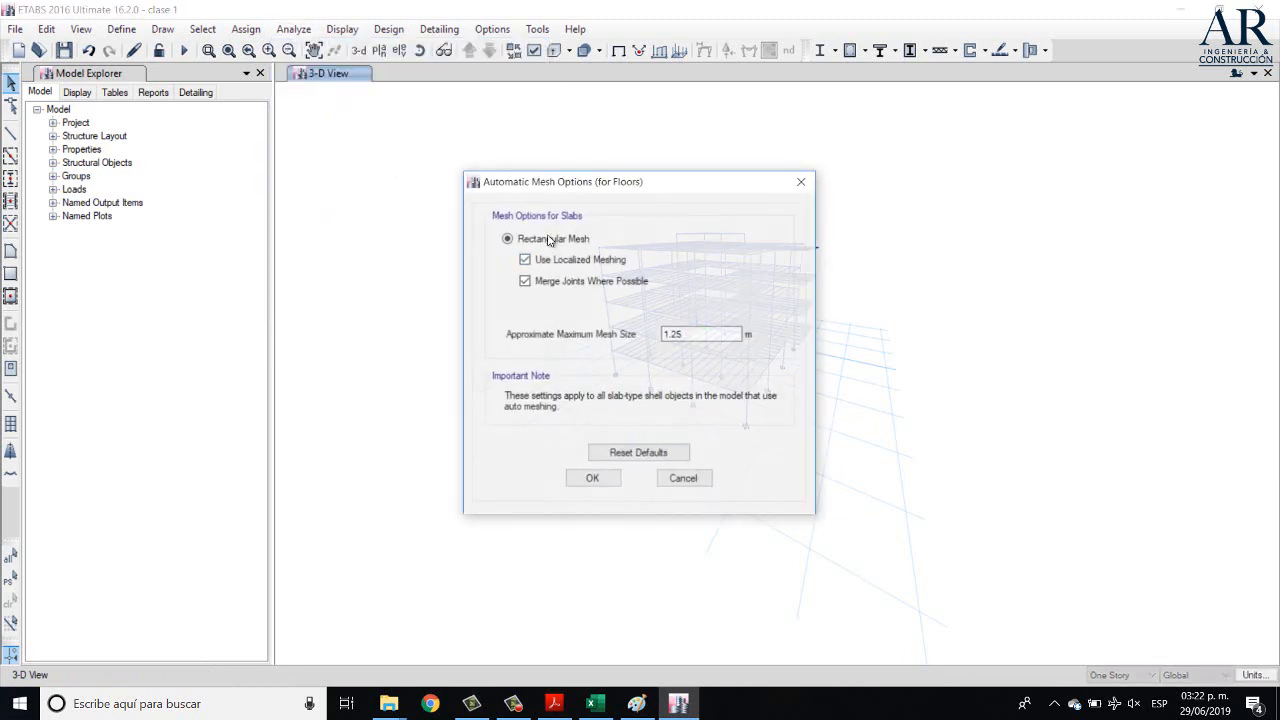
pyautogui.doubleClick(695, 334)
pyautogui.press('BackSpace')
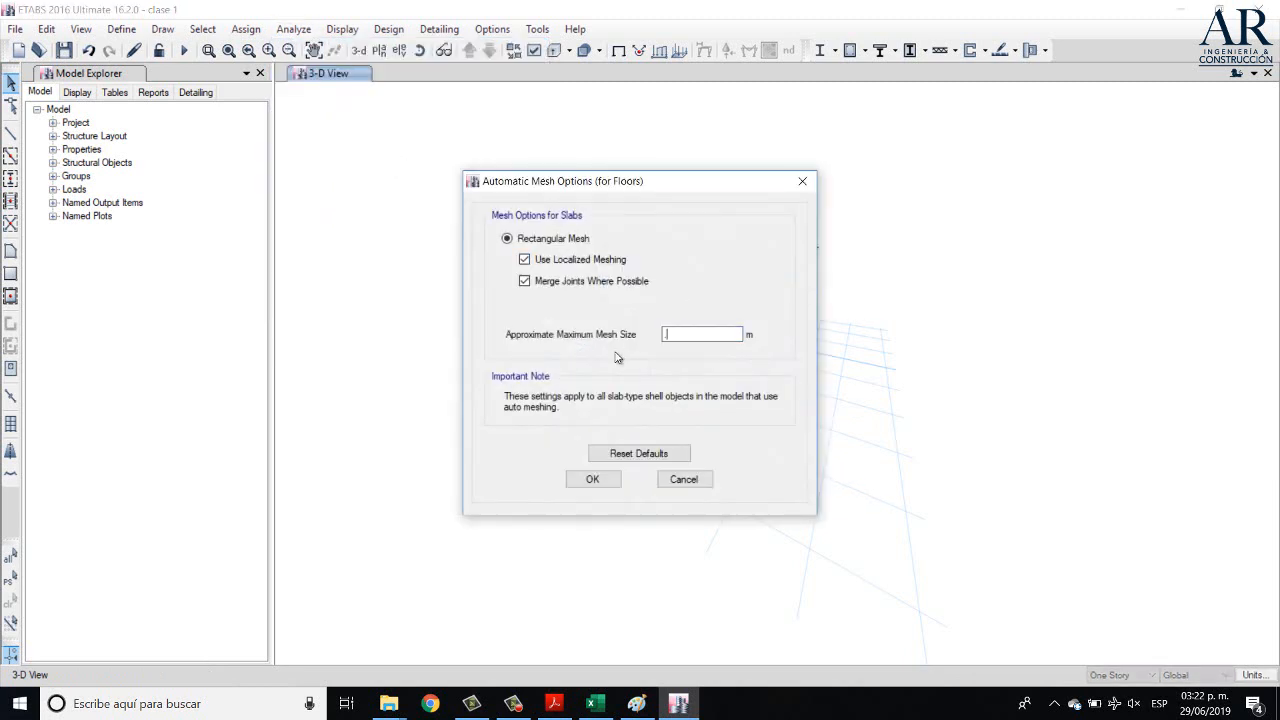
pyautogui.click(592, 479)
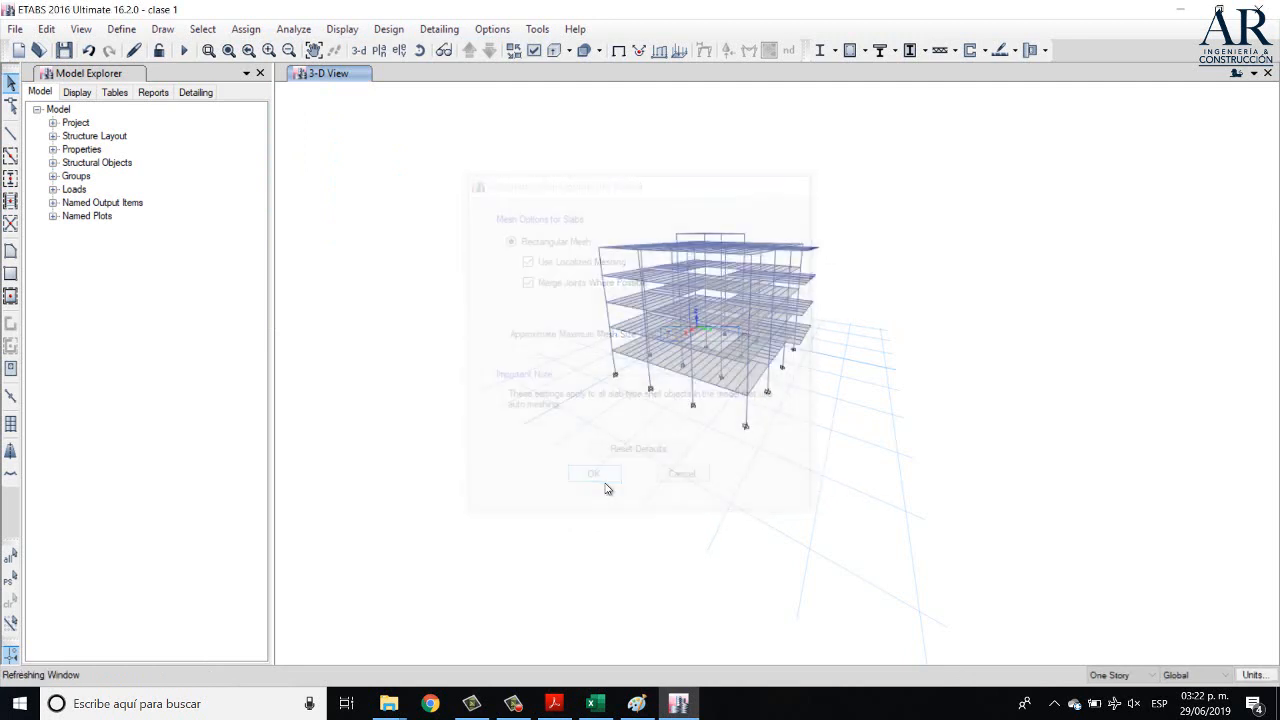
# - Recheck the approximate maximum mesh size in the automatic rectangular mesh settings for walls
pyautogui.click(398, 50)
pyautogui.click(829, 138)
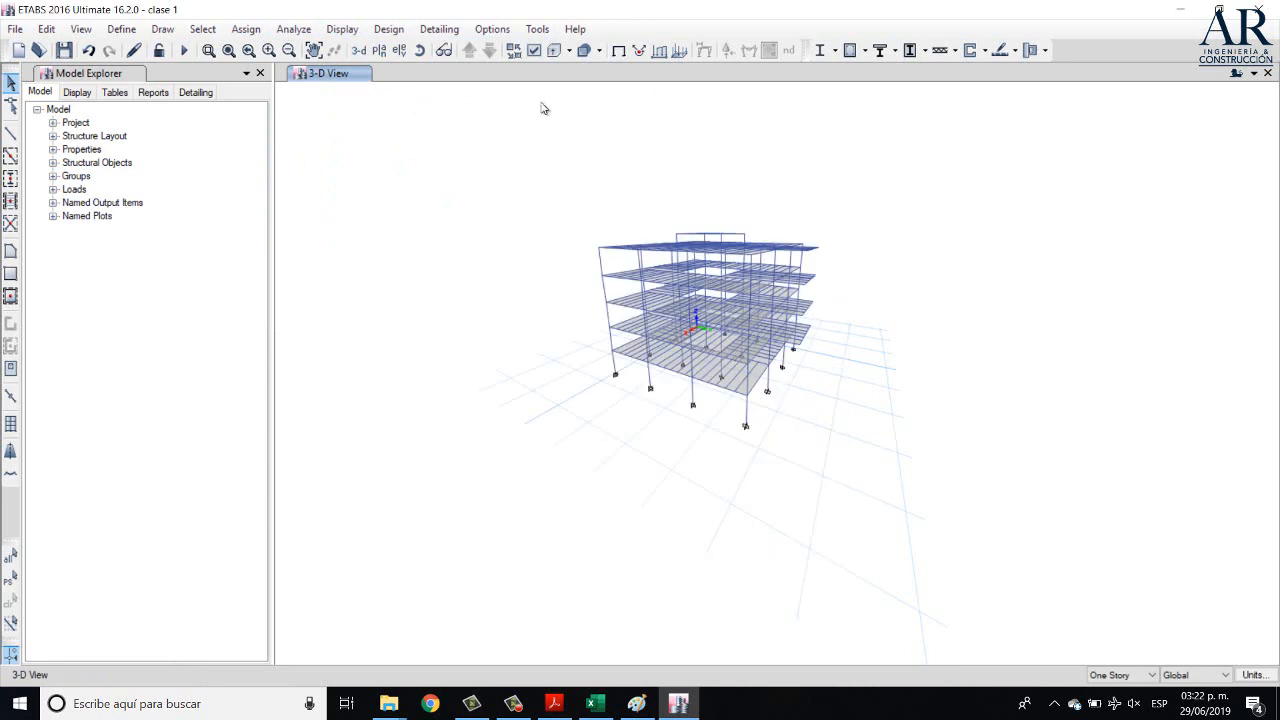
pyautogui.click(309, 34)
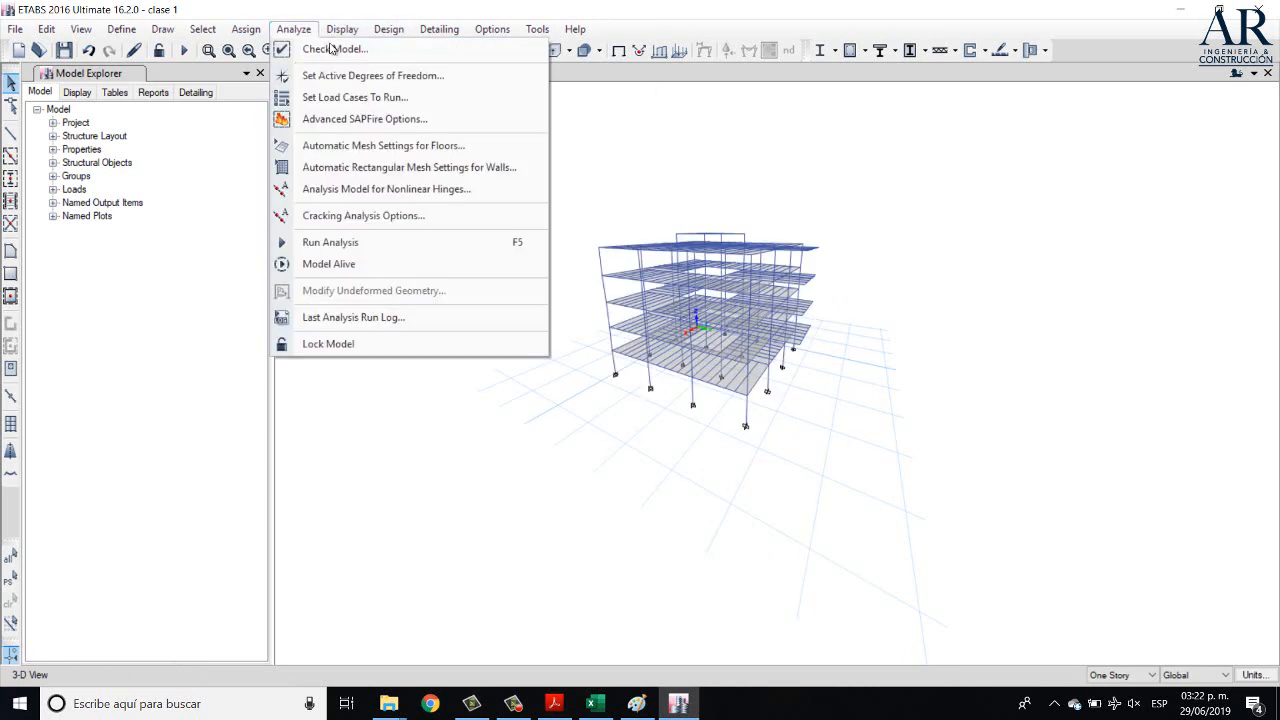
pyautogui.click(294, 29)
pyautogui.click(400, 169)
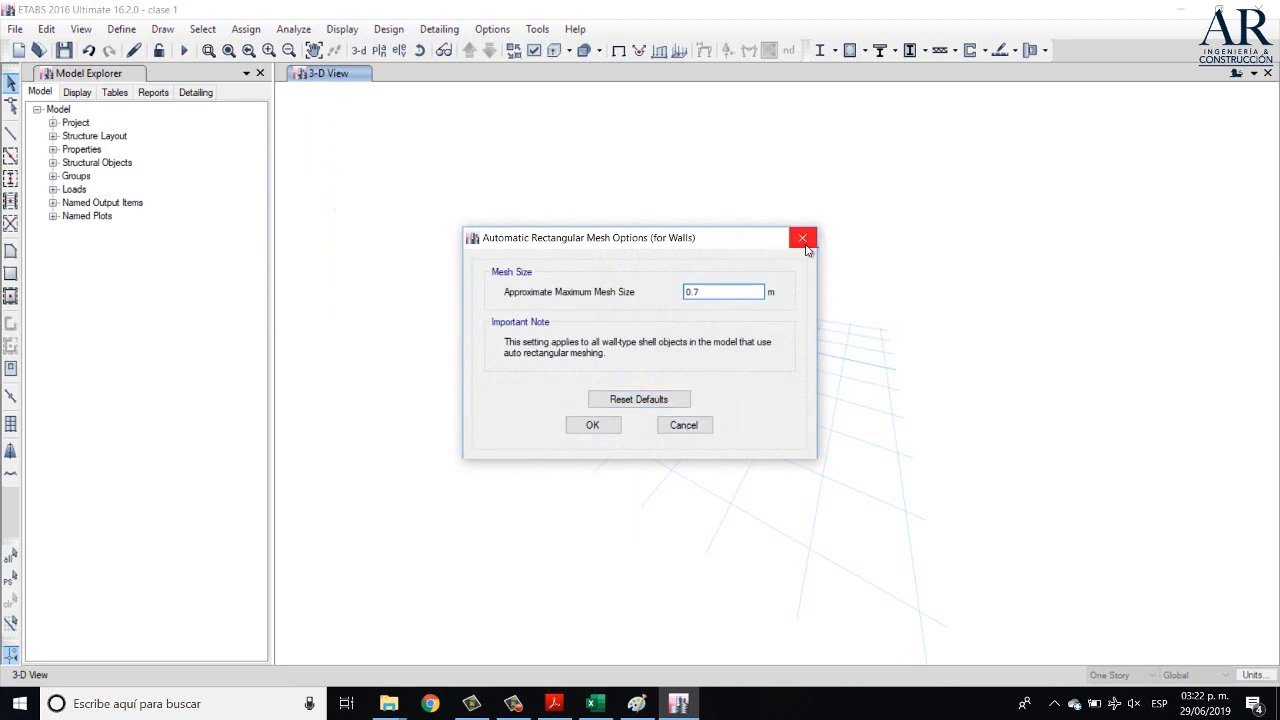
pyautogui.click(610, 426)
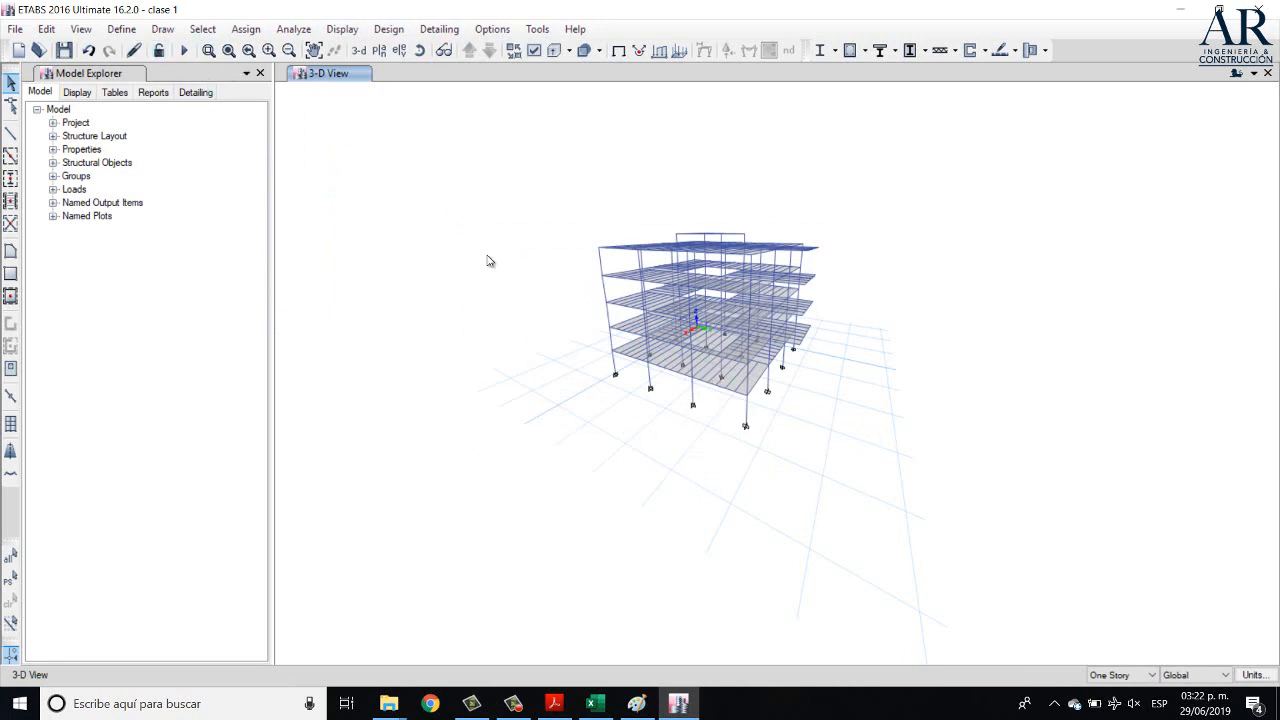
# - Rerun the analysis with the refined mesh and inspect the slab meshing on the building's deformed shape
pyautogui.click(186, 52)
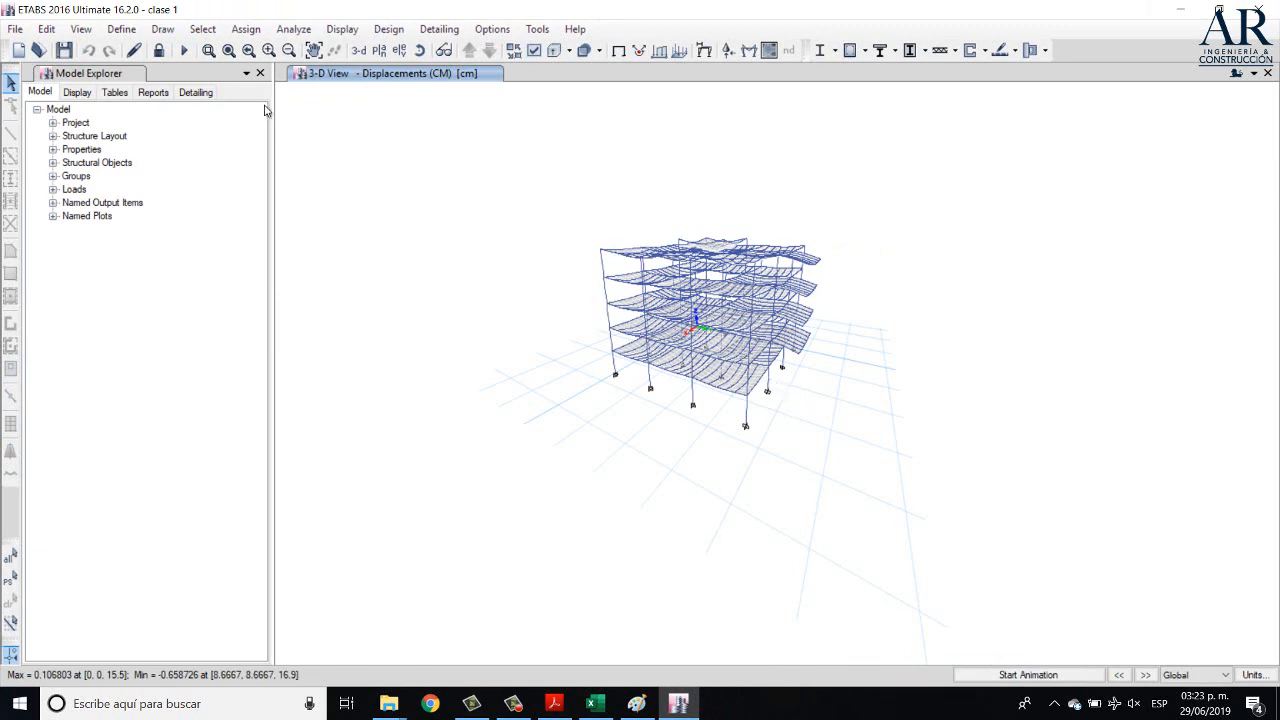
pyautogui.scroll(4, 850, 210)
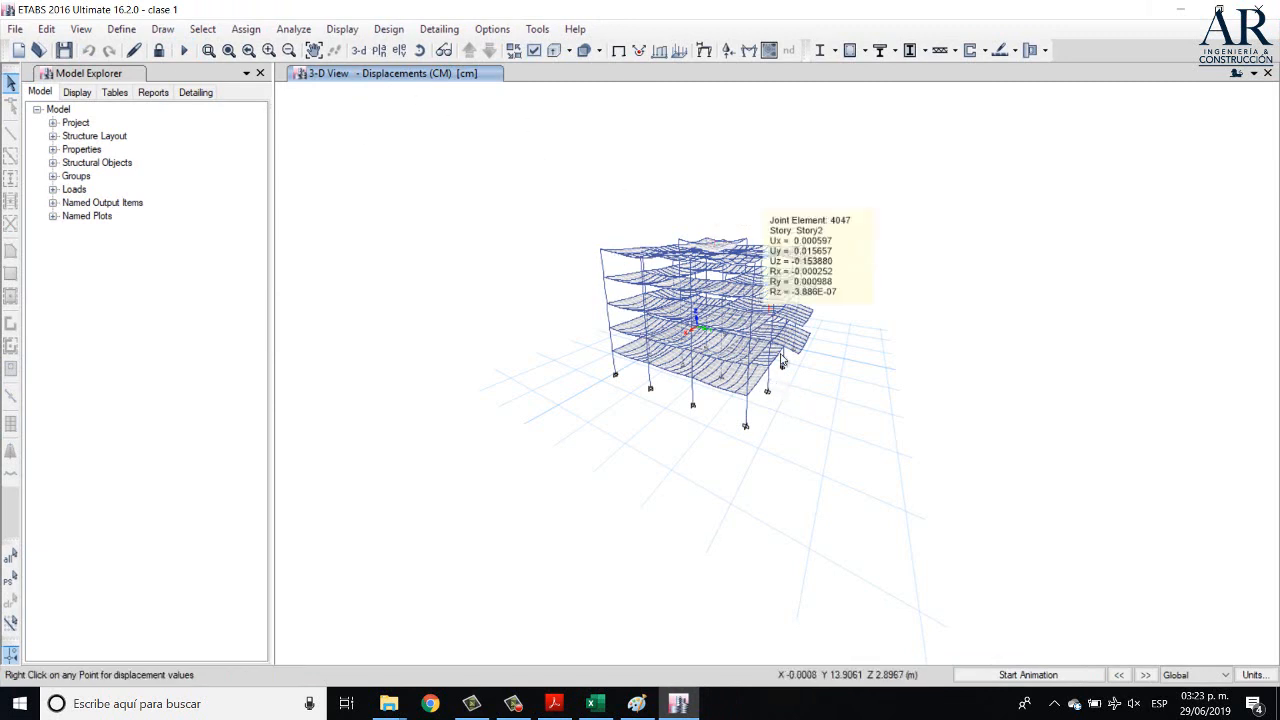
pyautogui.scroll(-2, 1018, 394)
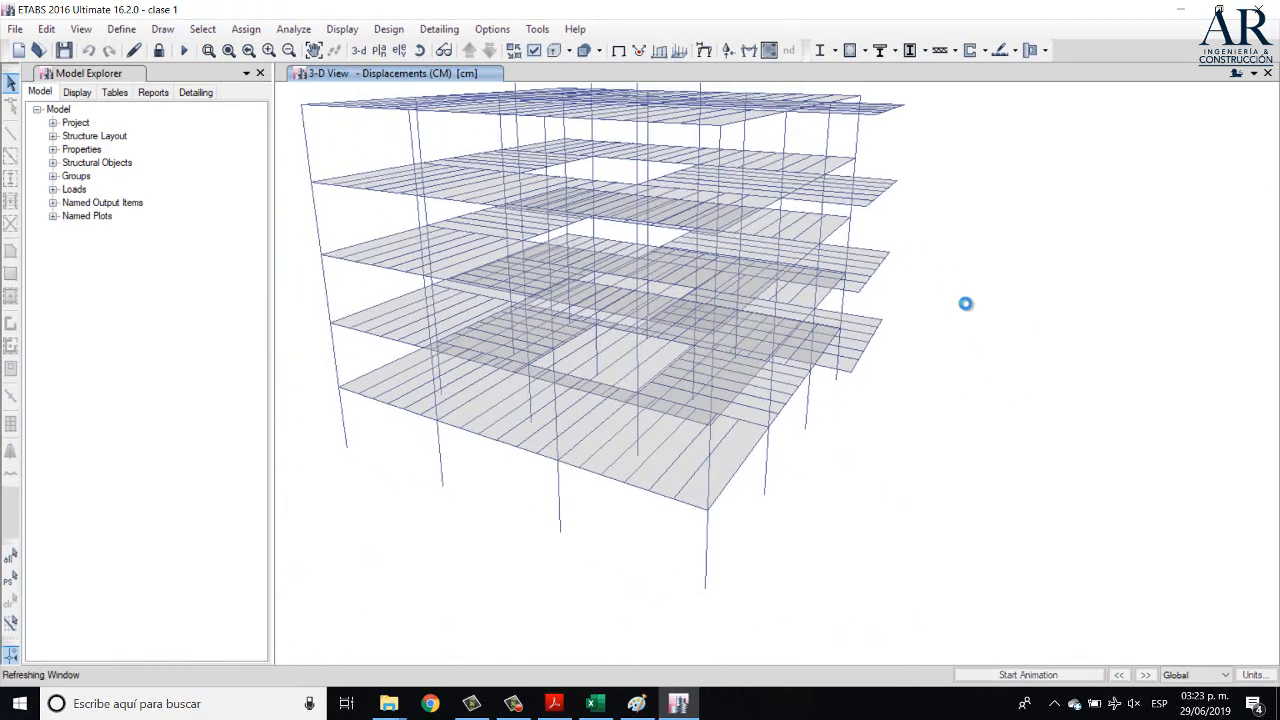
pyautogui.click(728, 50)
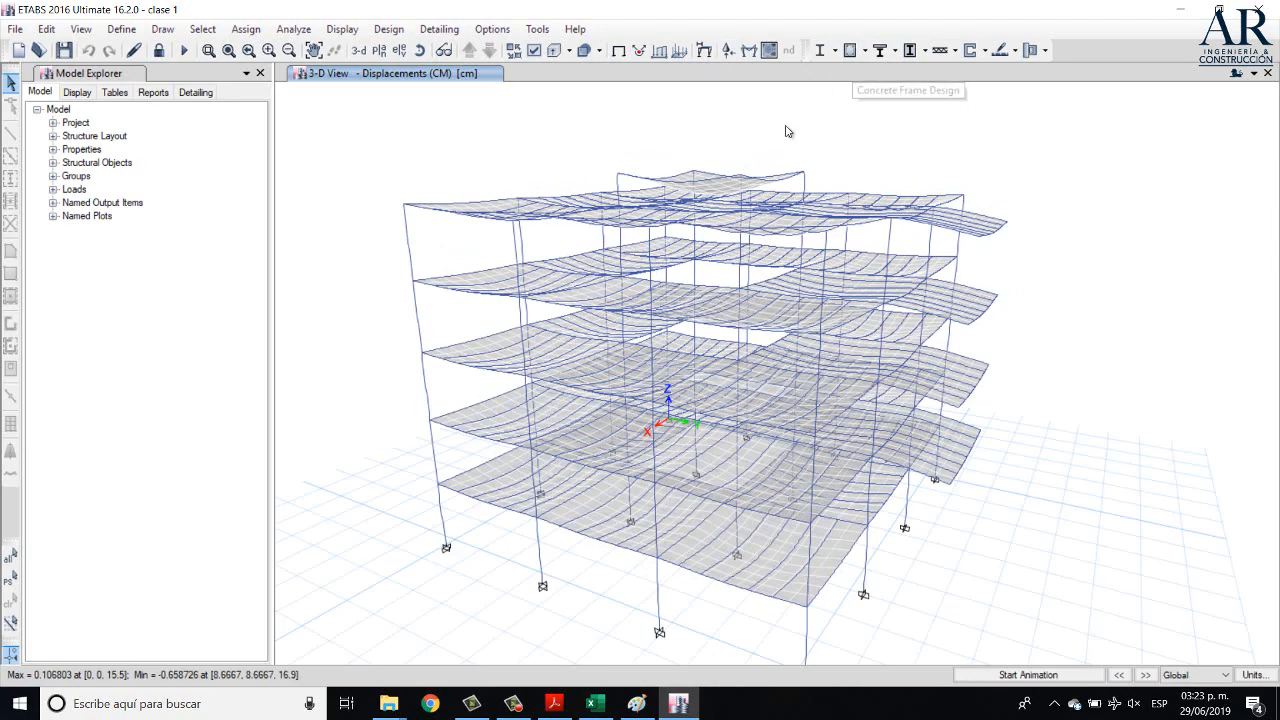
pyautogui.scroll(4, 472, 352)
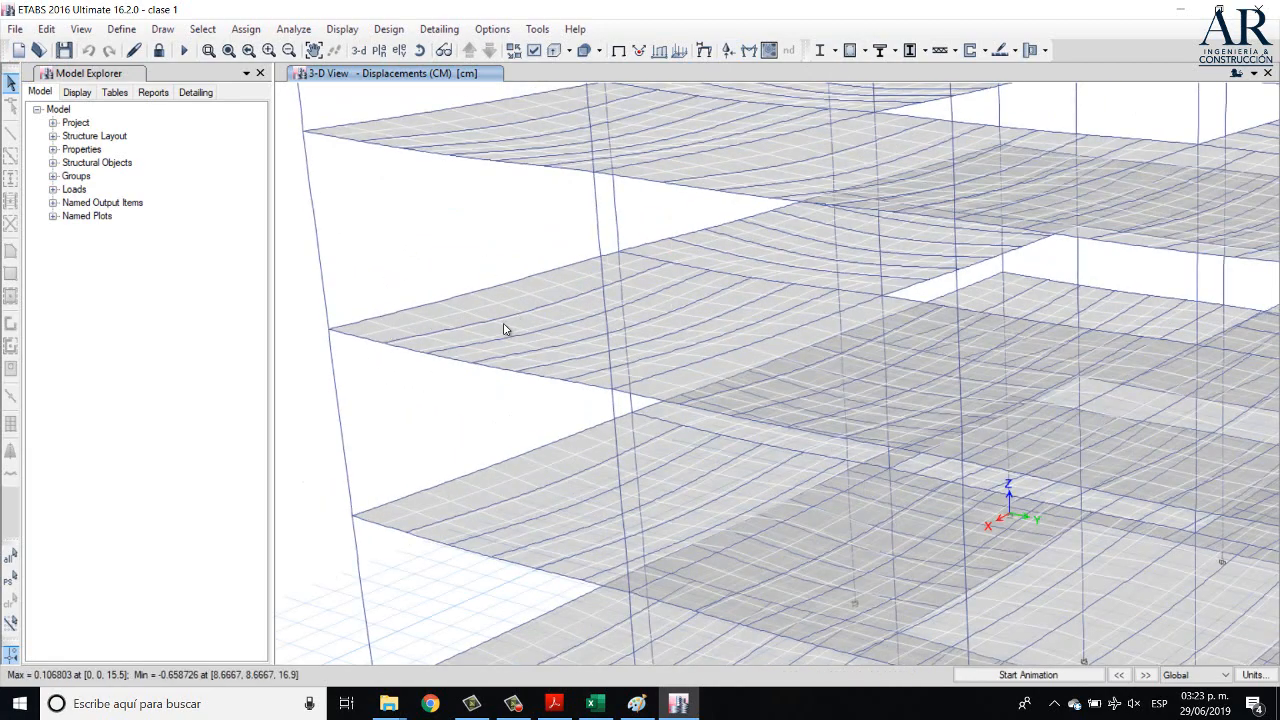
pyautogui.scroll(-5, 518, 360)
pyautogui.scroll(4, 550, 360)
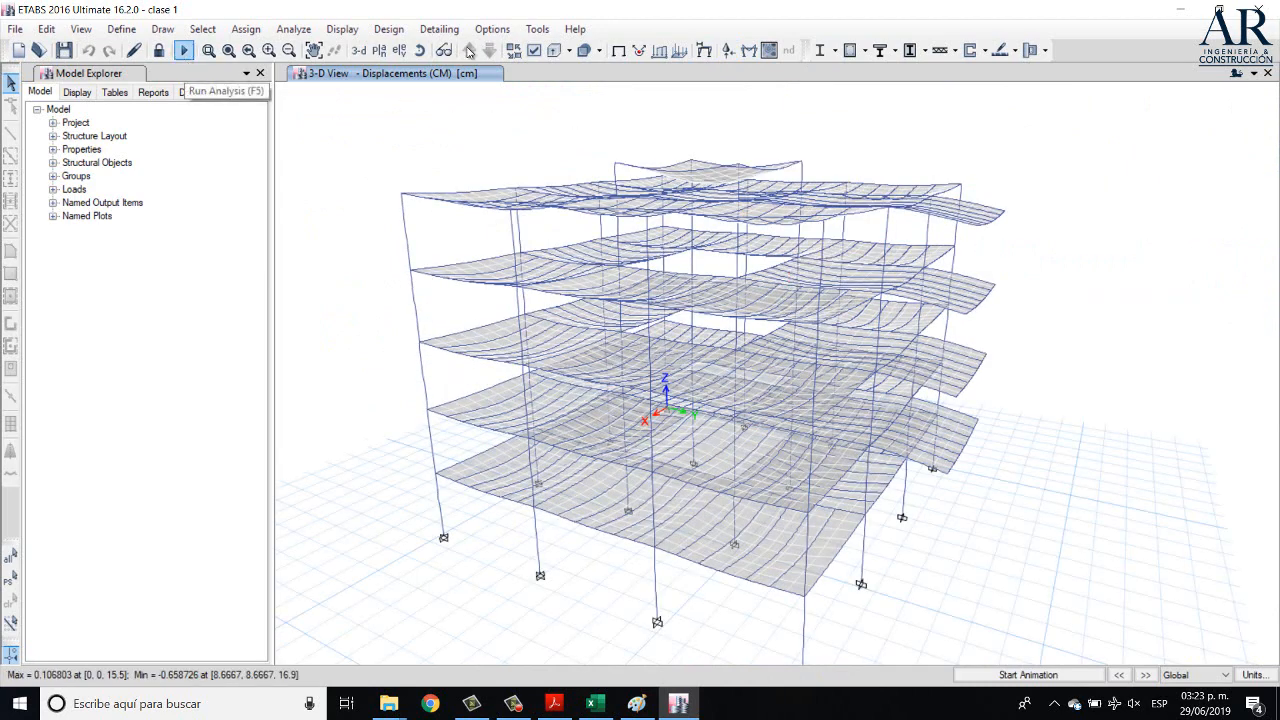
# - Rerun the concrete frame design and display the filled Moment 3-3 diagram of the frames for combination 1.2CM+1.6CV+0.3SX+SY
pyautogui.click(849, 51)
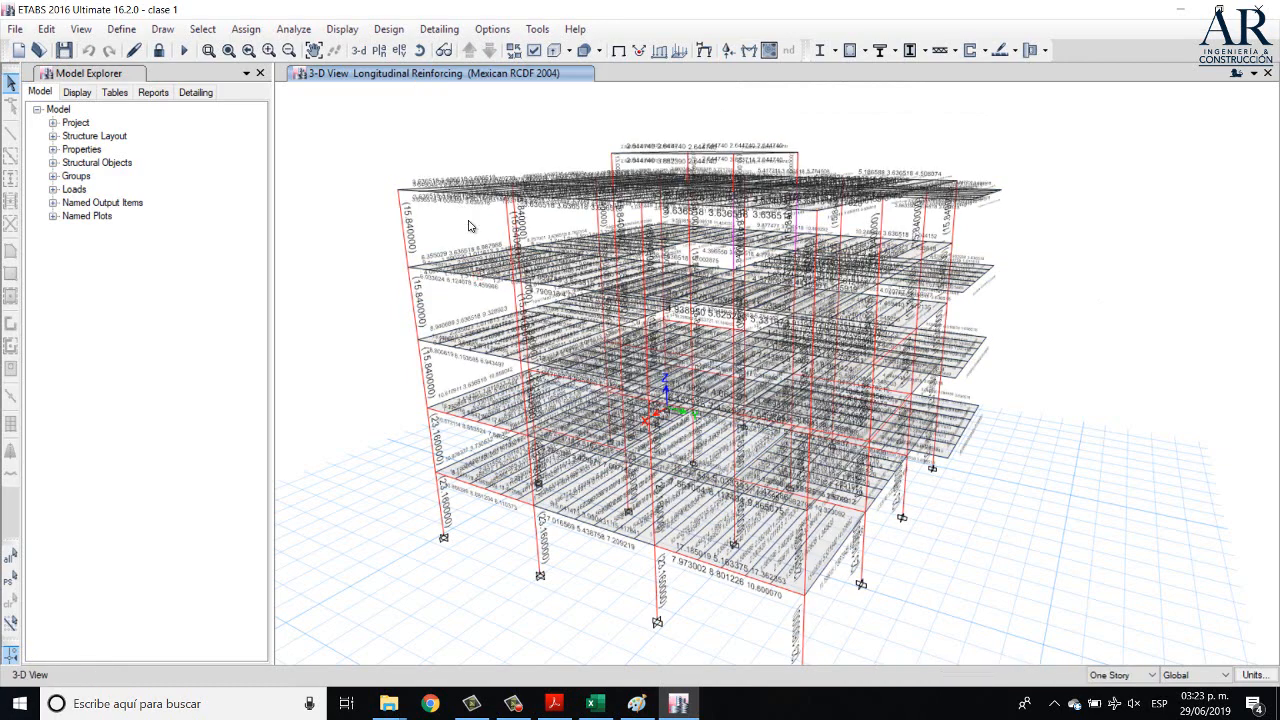
pyautogui.click(750, 50)
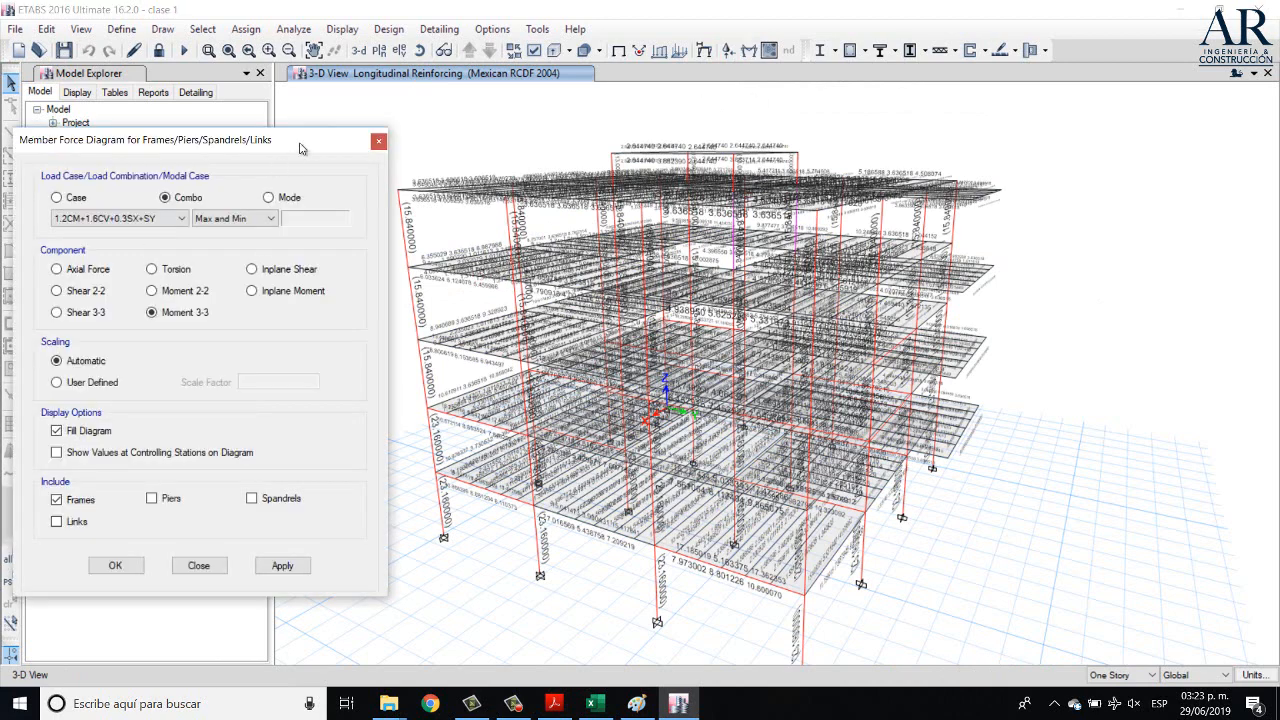
pyautogui.moveTo(283, 151); pyautogui.dragTo(1077, 180)
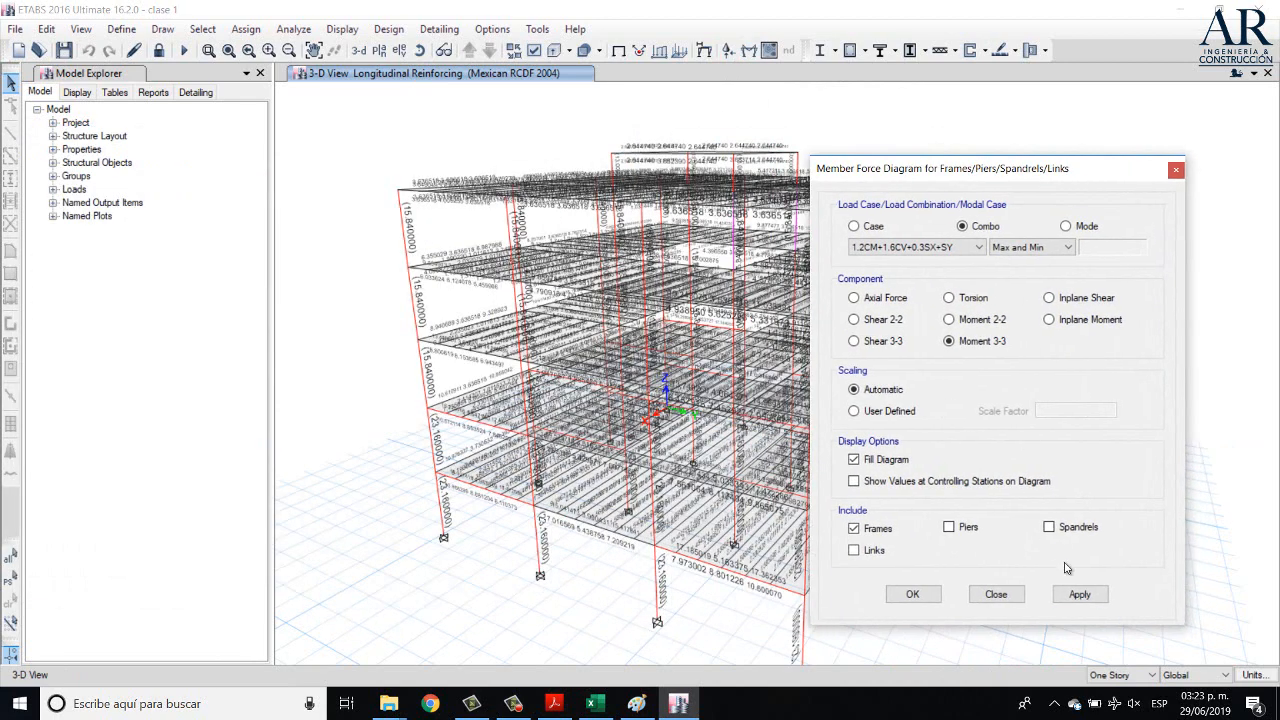
pyautogui.click(1079, 594)
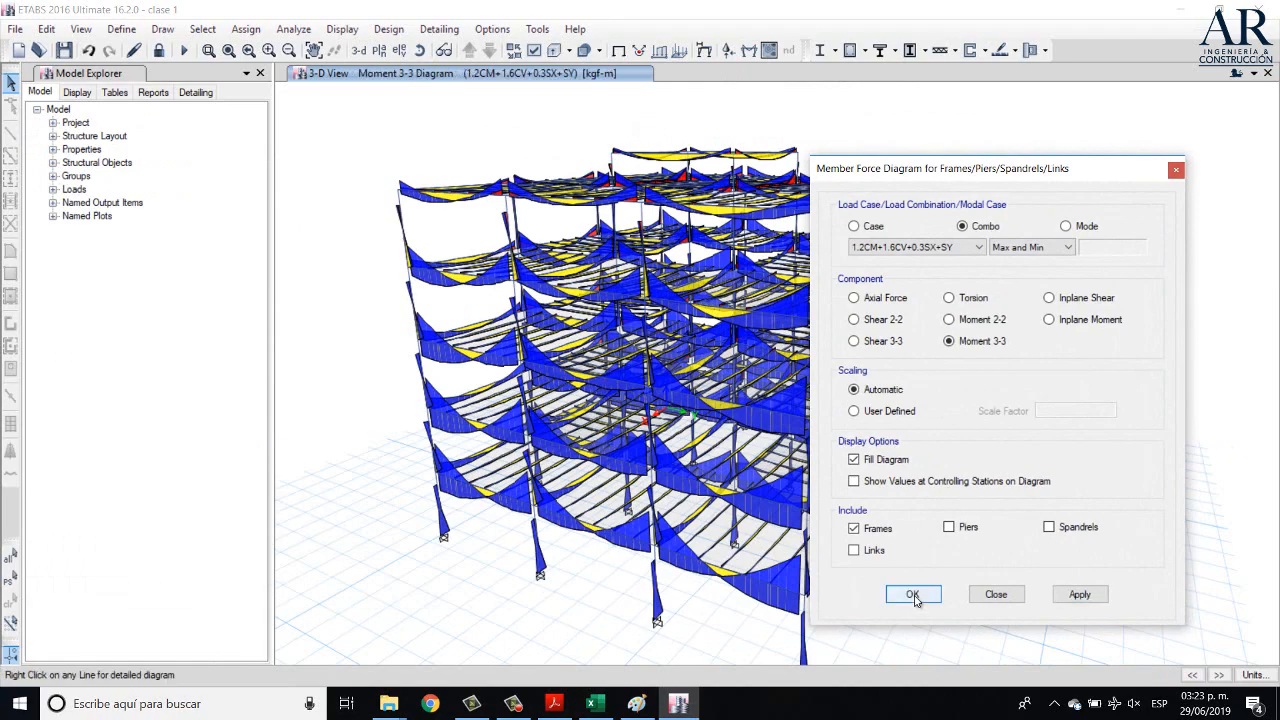
pyautogui.click(477, 308)
# - Inspect the detailed shear and moment diagrams of secondary beam B76 at Story3, then close them
pyautogui.scroll(5, 477, 374)
pyautogui.moveTo(530, 387)
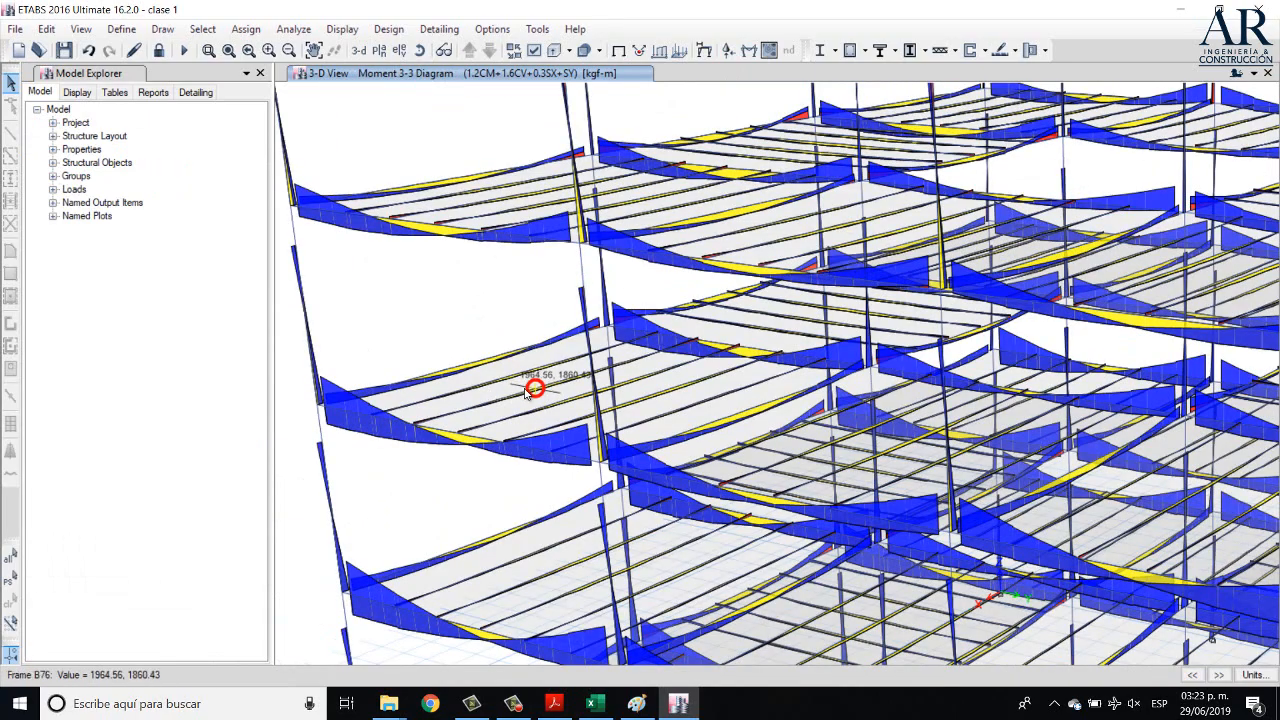
pyautogui.scroll(5, 563, 394)
pyautogui.rightClick(563, 382)
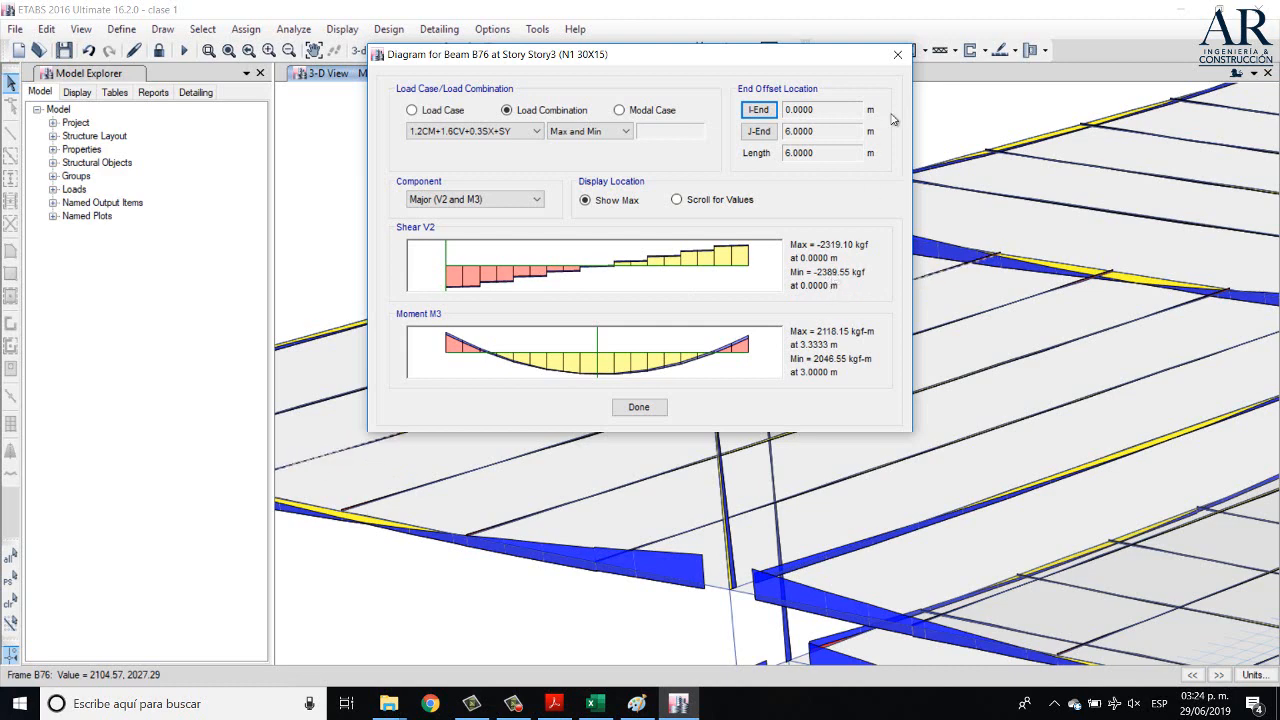
pyautogui.click(897, 54)
# - Examine the beam moments on the floor above and open the detailed shear and moment diagrams of beam B76 at Story4
pyautogui.scroll(5, 785, 397)
pyautogui.scroll(-3, 780, 390)
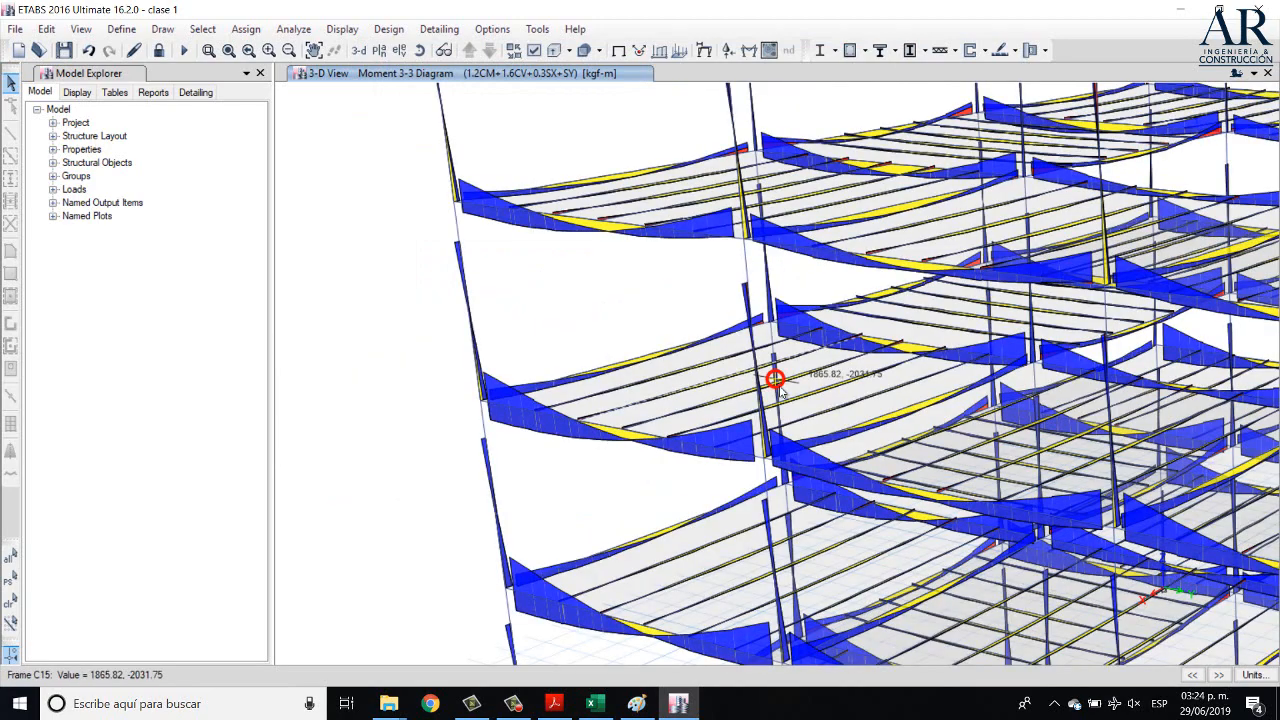
pyautogui.scroll(-4, 775, 380)
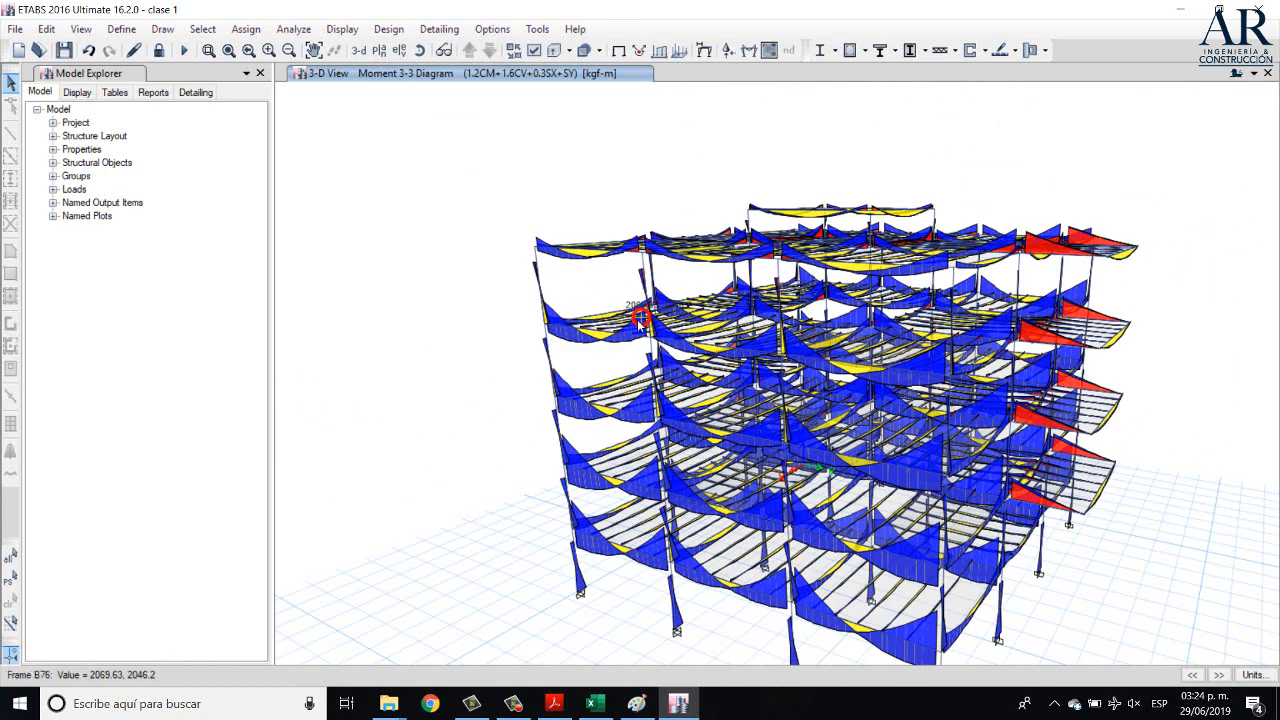
pyautogui.scroll(3, 608, 345)
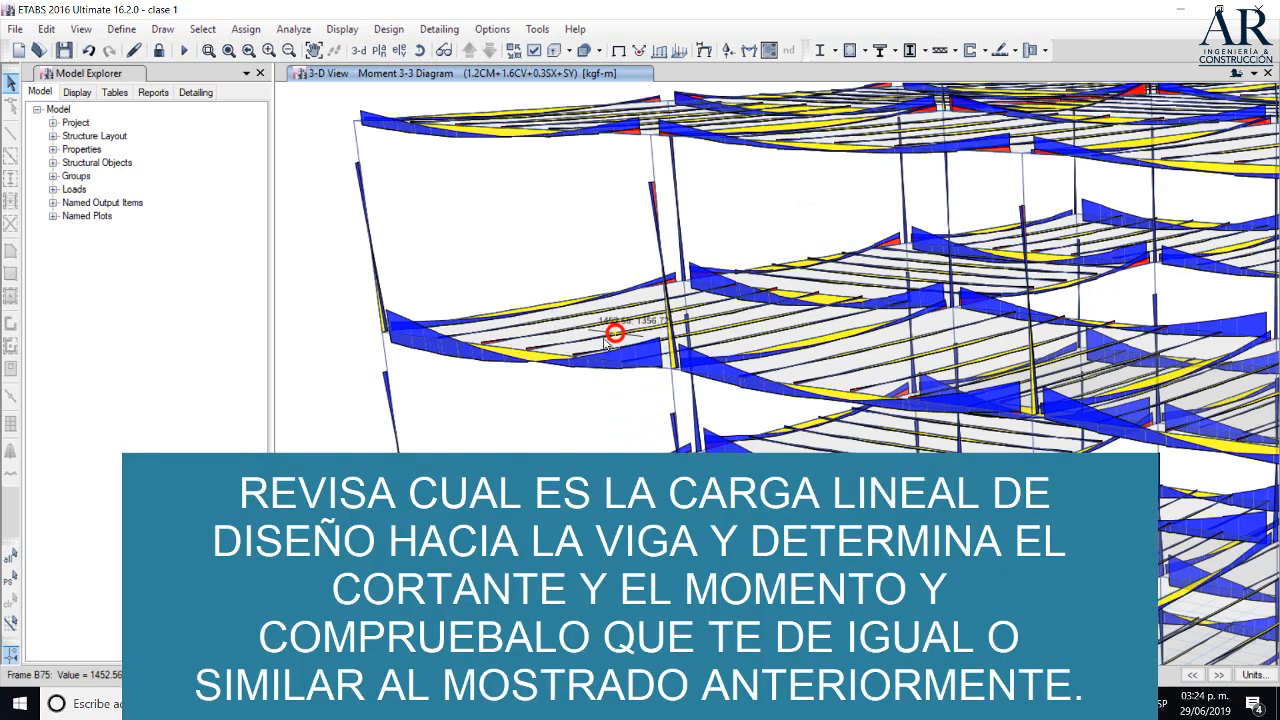
pyautogui.scroll(4, 608, 331)
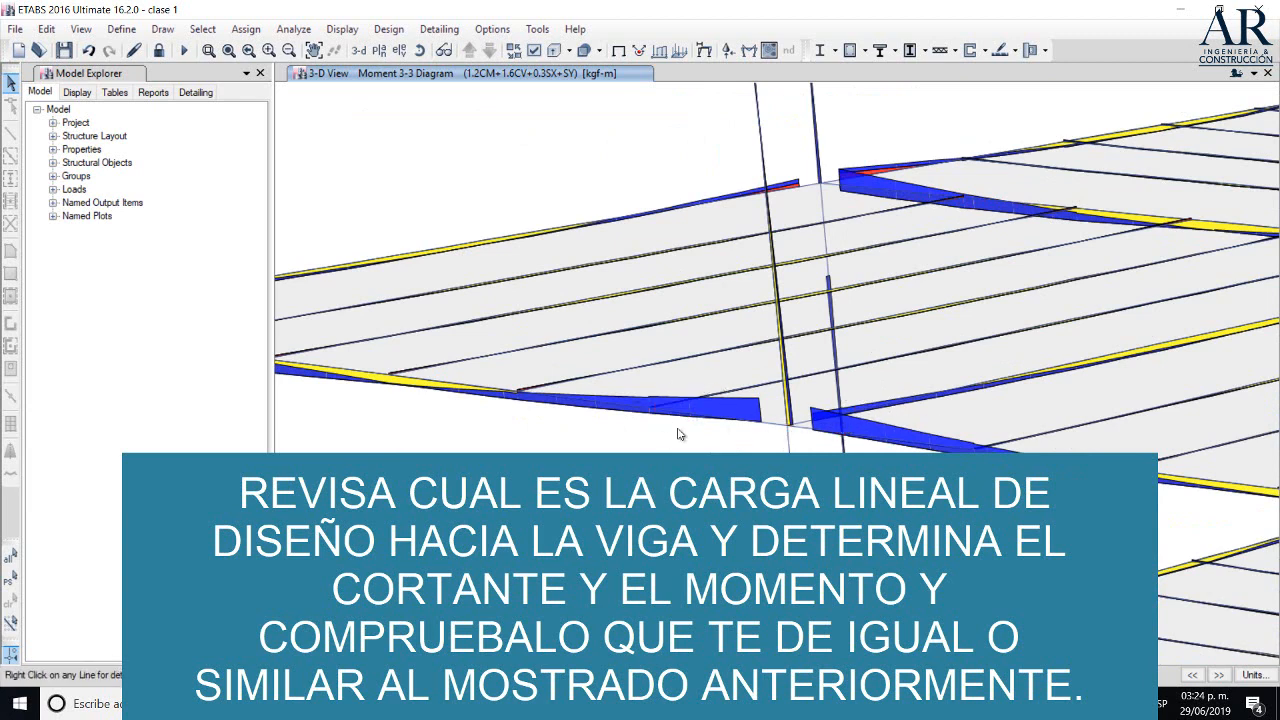
pyautogui.scroll(-3, 678, 434)
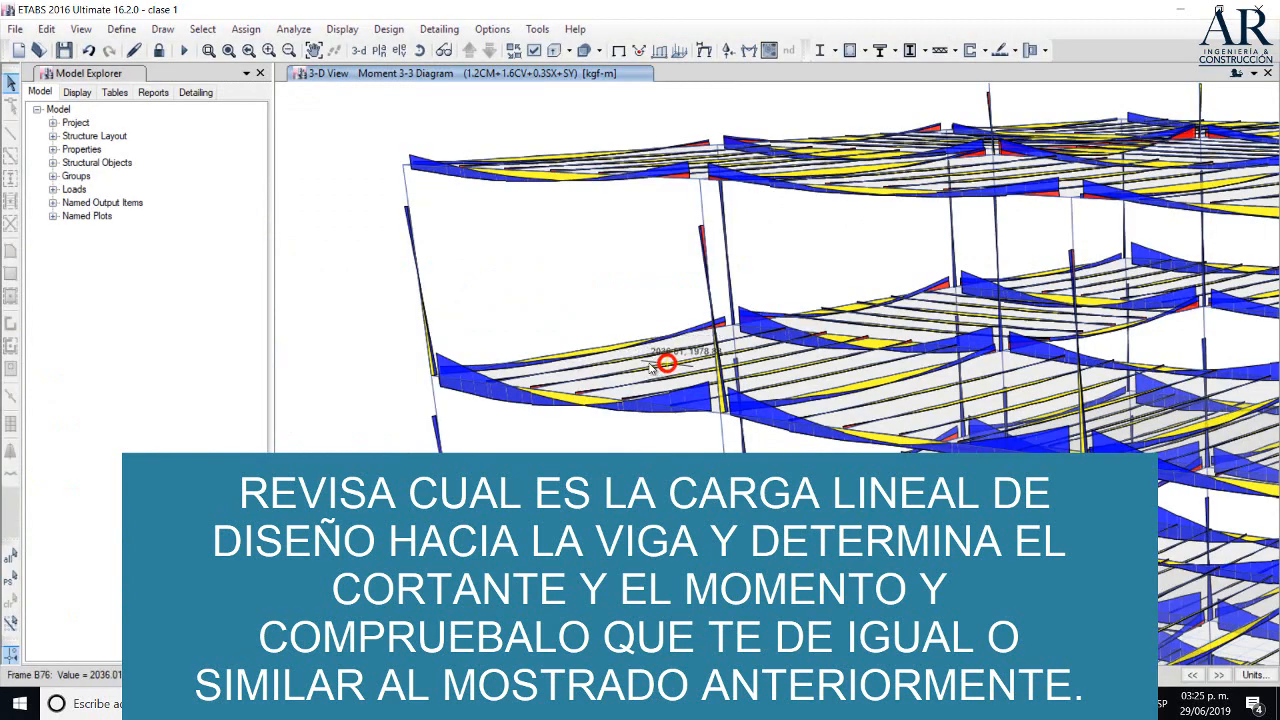
pyautogui.scroll(5, 660, 360)
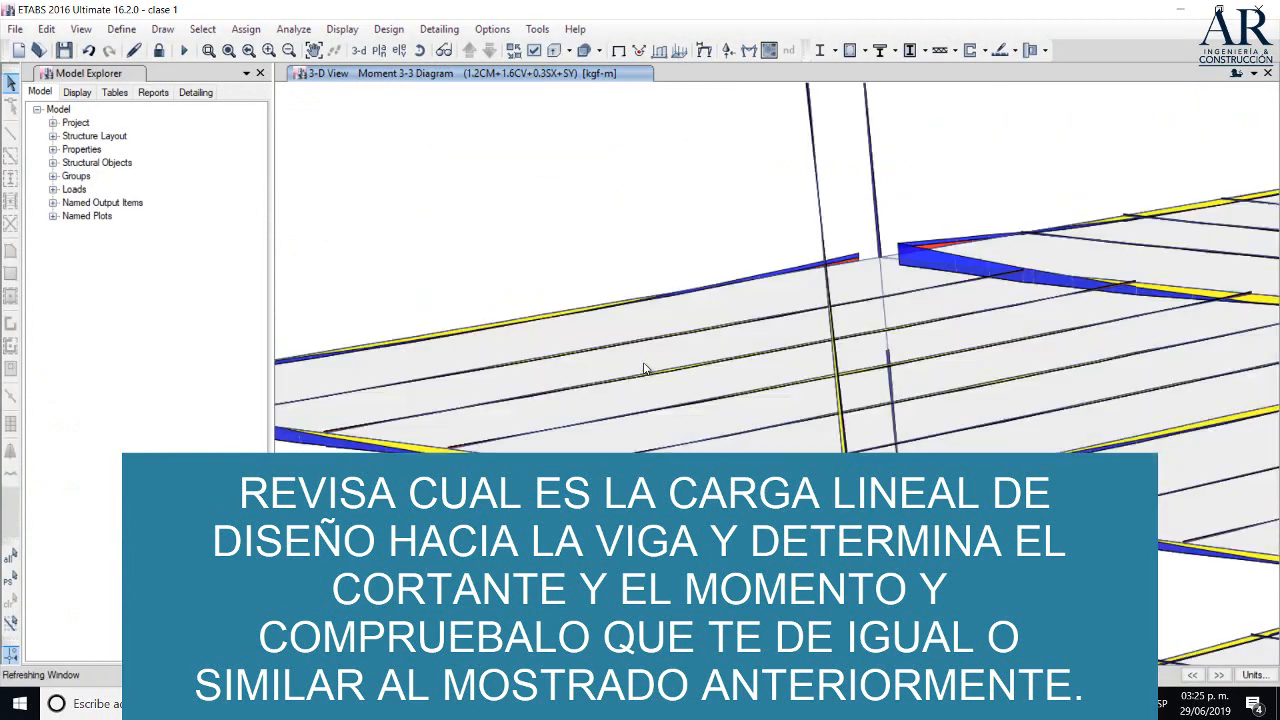
pyautogui.rightClick(663, 362)
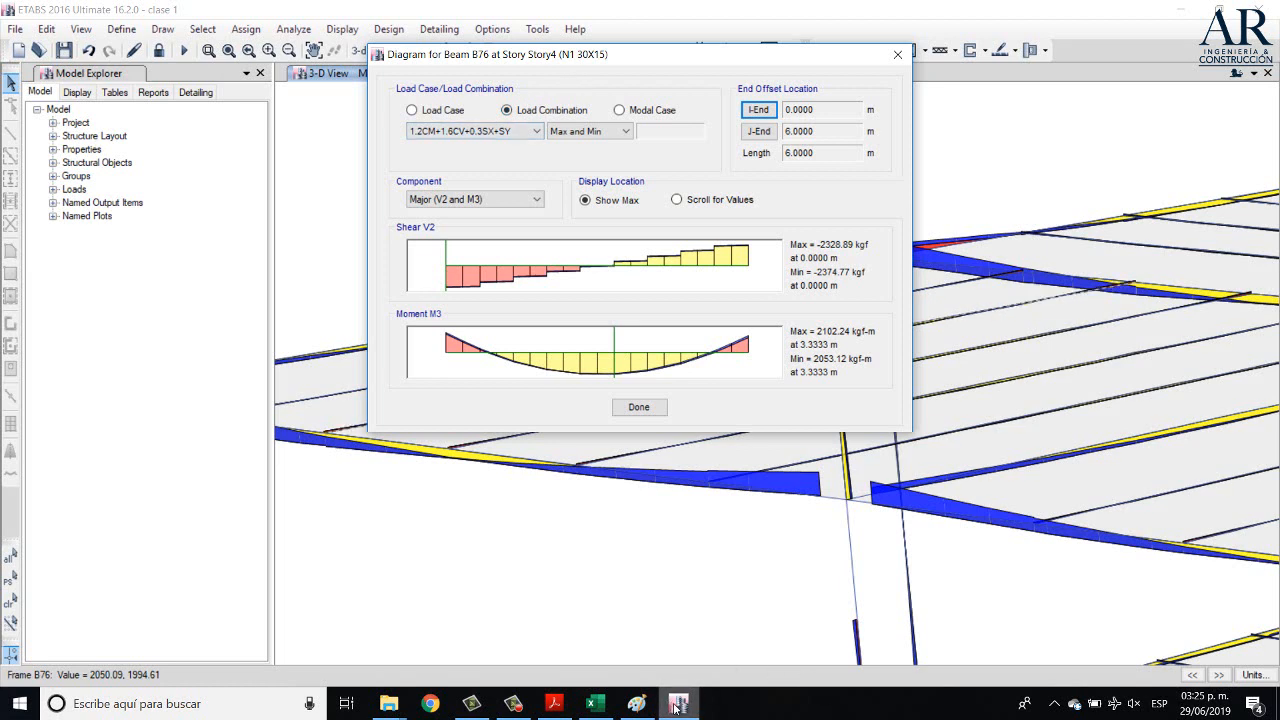
pyautogui.moveTo(674, 701)
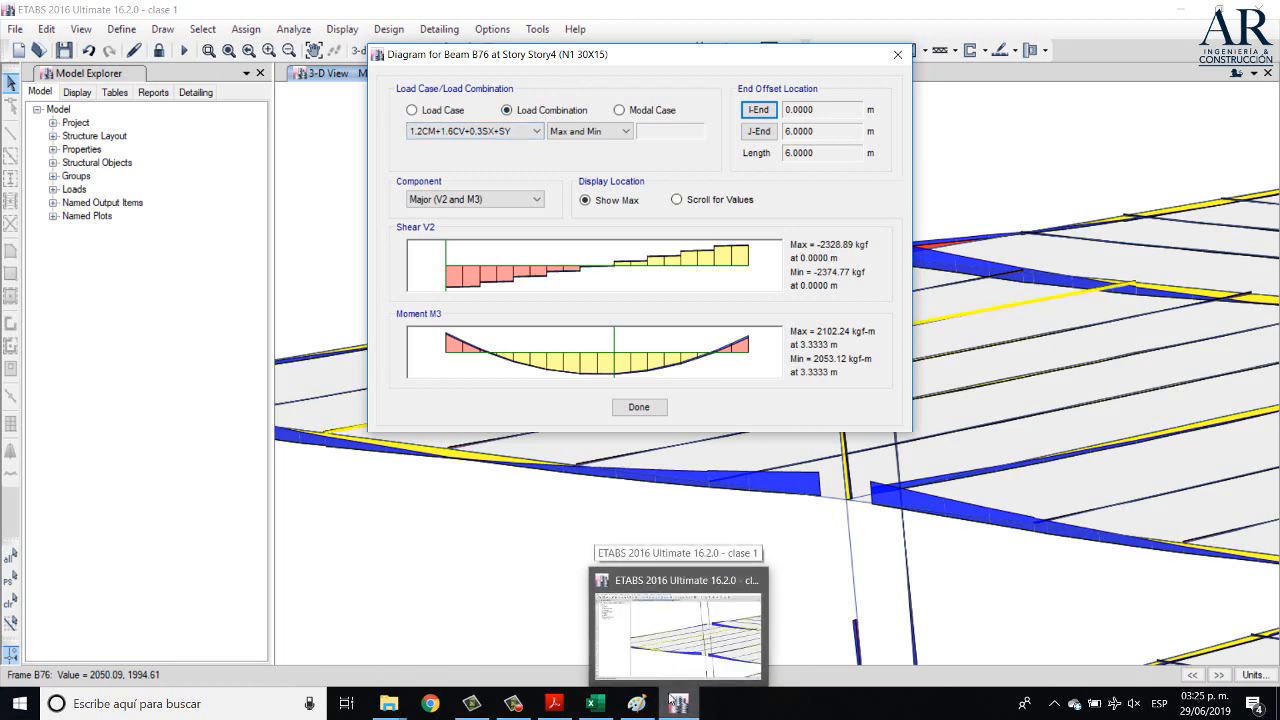